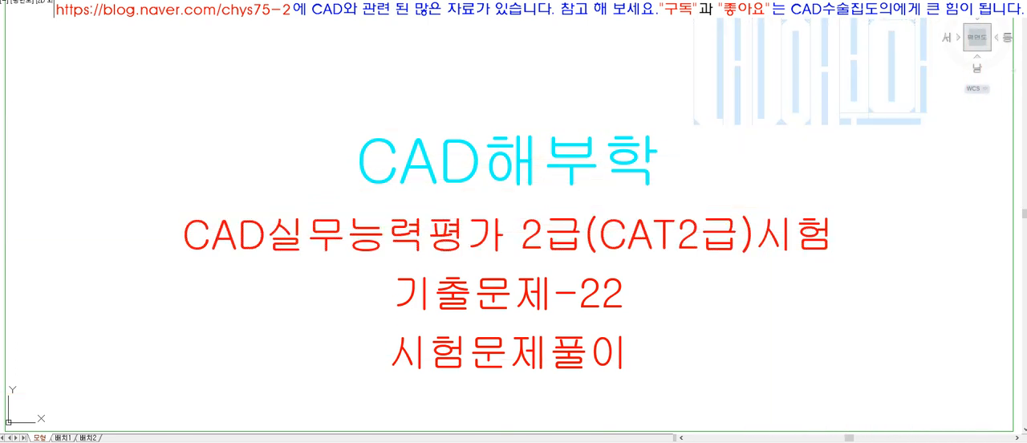
# Go through the highlighted images of problem 22, examining how the R35 quarter sector, semicircular cut and flat ledges correspond across the views.
pyautogui.press('super+Down')
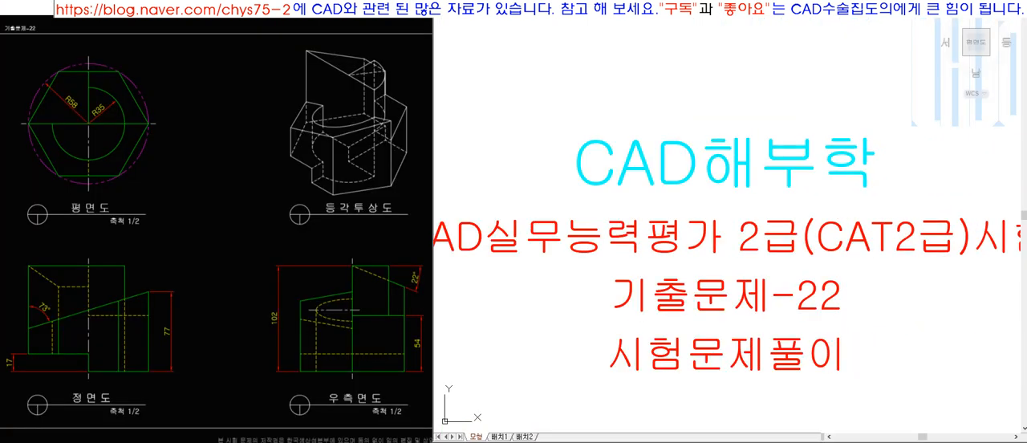
pyautogui.click(229, 203)
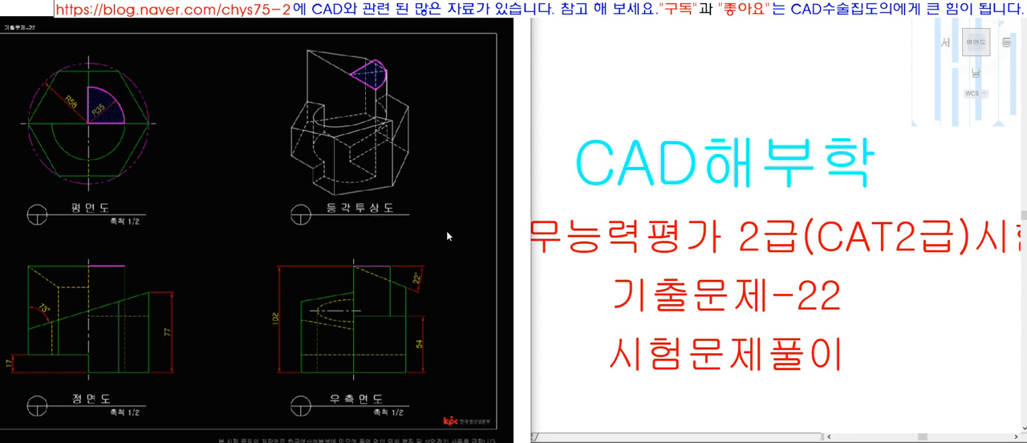
pyautogui.click(504, 231)
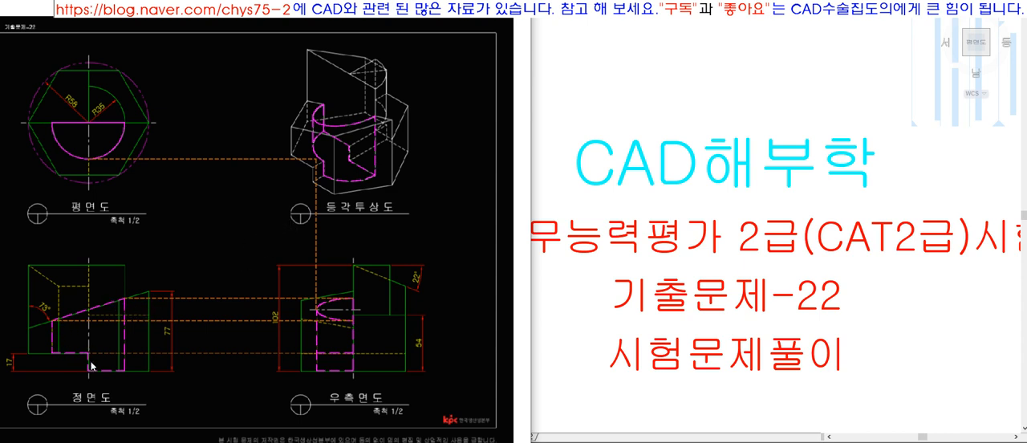
pyautogui.click(335, 354)
pyautogui.click(503, 227)
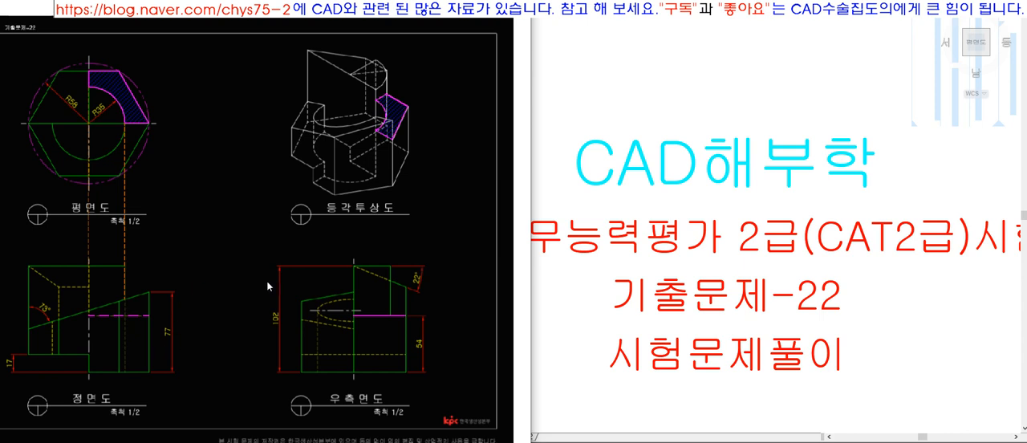
pyautogui.click(499, 228)
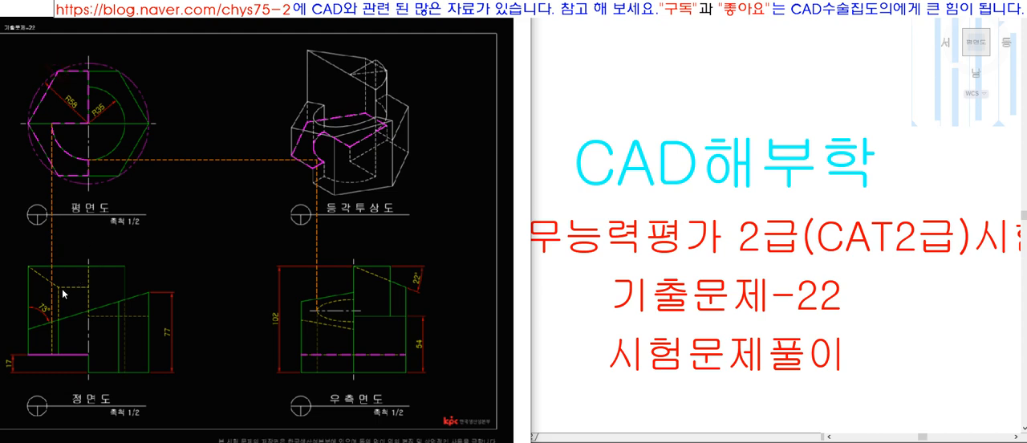
pyautogui.scroll(4, 63, 294)
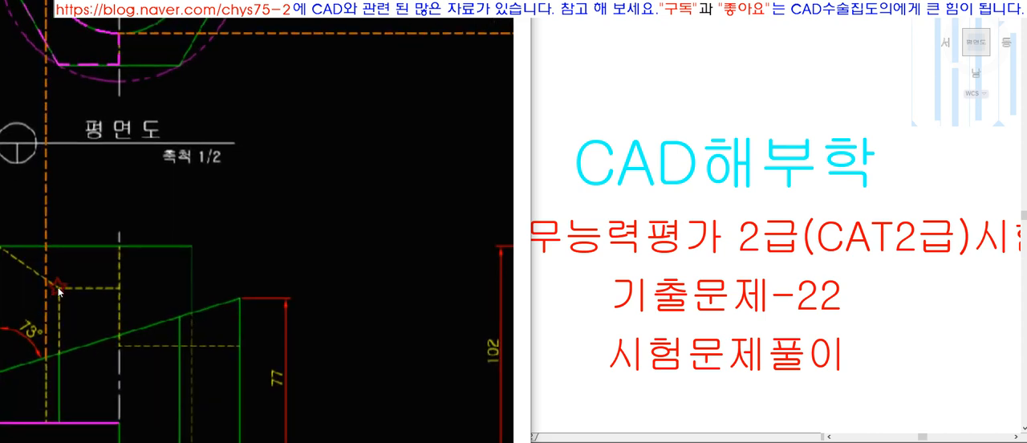
pyautogui.scroll(-4, 57, 291)
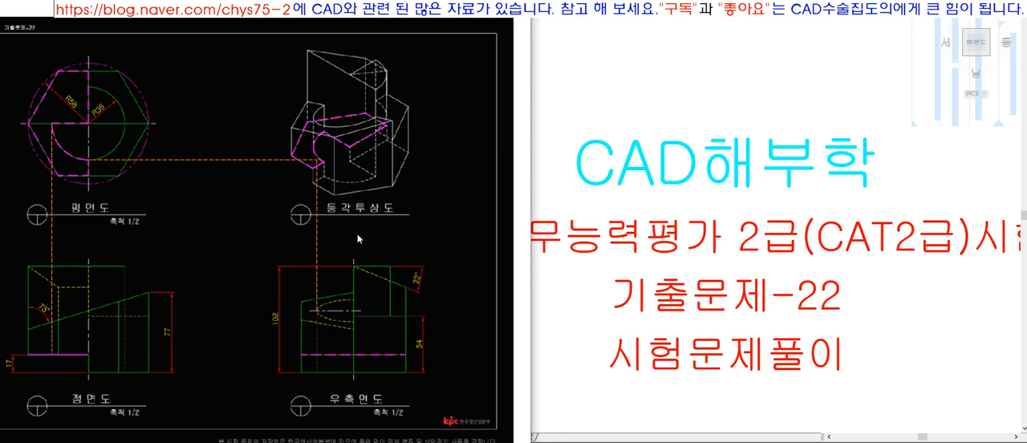
# Examine the images of the point-labelled sloped faces and the view-construction diagrams, and return to the plain problem drawing.
pyautogui.click(506, 230)
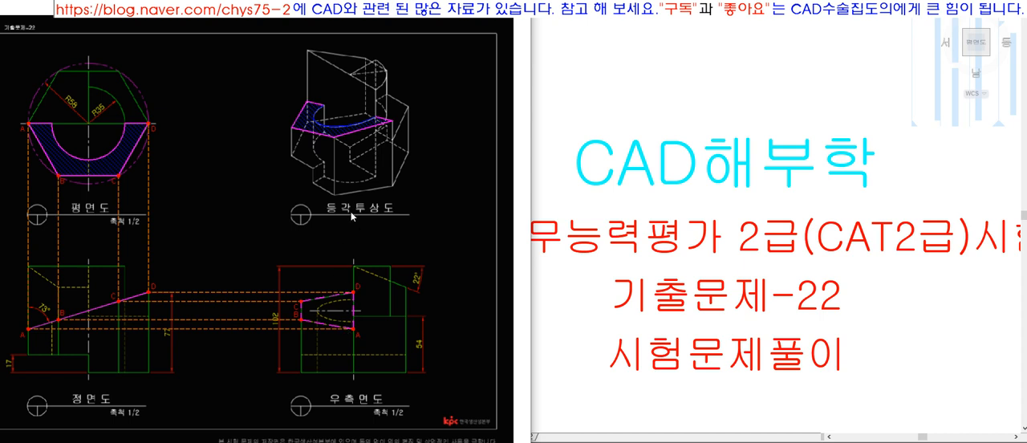
pyautogui.click(495, 226)
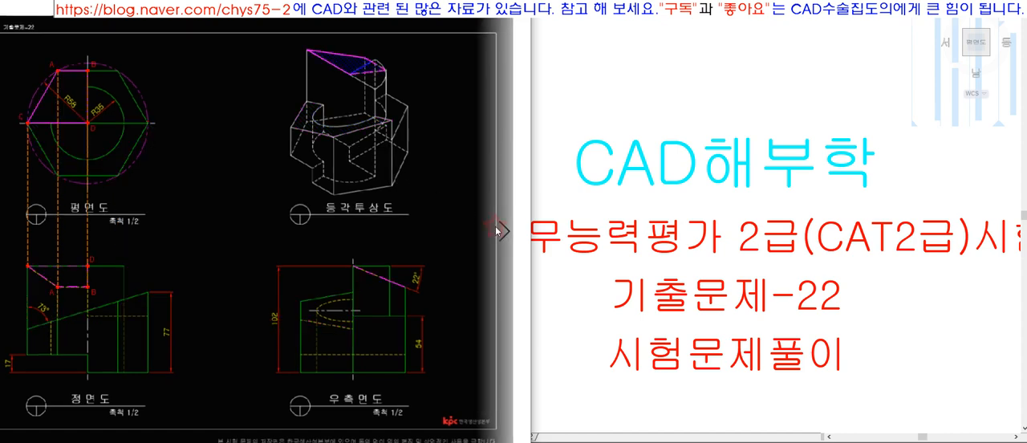
pyautogui.click(497, 227)
pyautogui.click(497, 228)
pyautogui.click(498, 228)
pyautogui.click(497, 227)
pyautogui.click(17, 225)
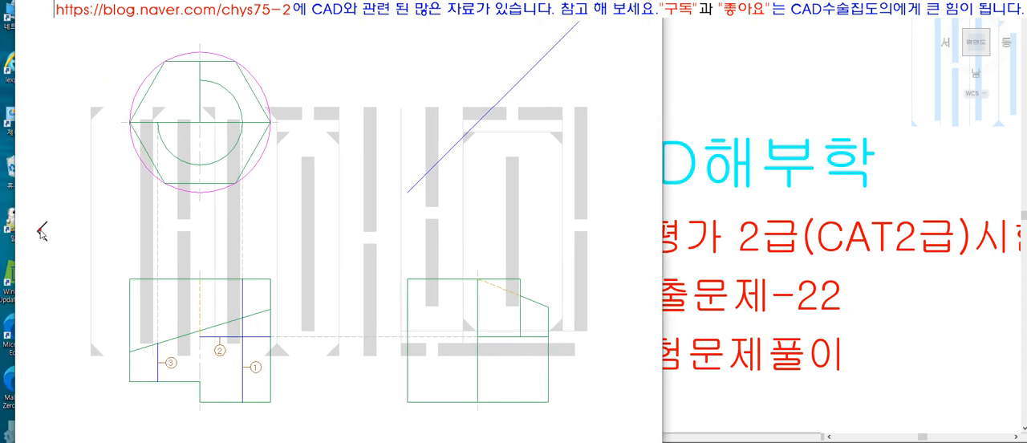
pyautogui.click(40, 230)
pyautogui.click(40, 230)
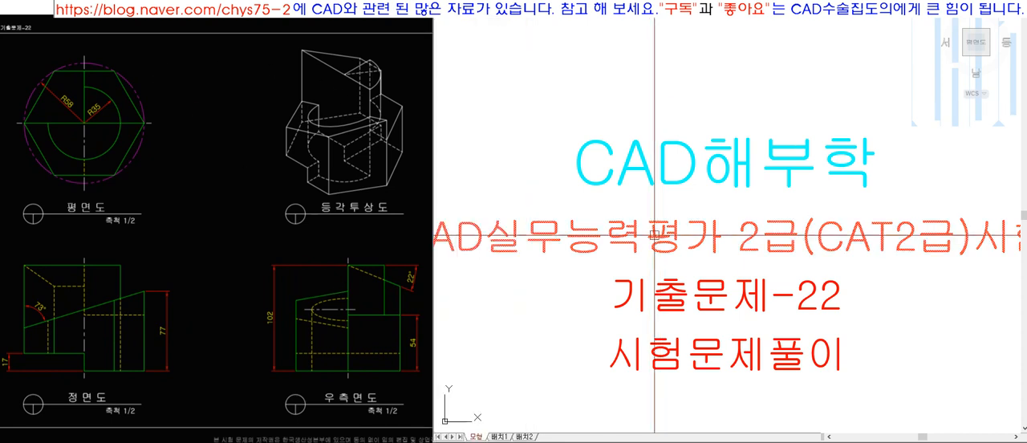
# In AutoCAD, change the current layer and draw a large rectangular frame beside the title box.
pyautogui.scroll(-5, 603, 270)
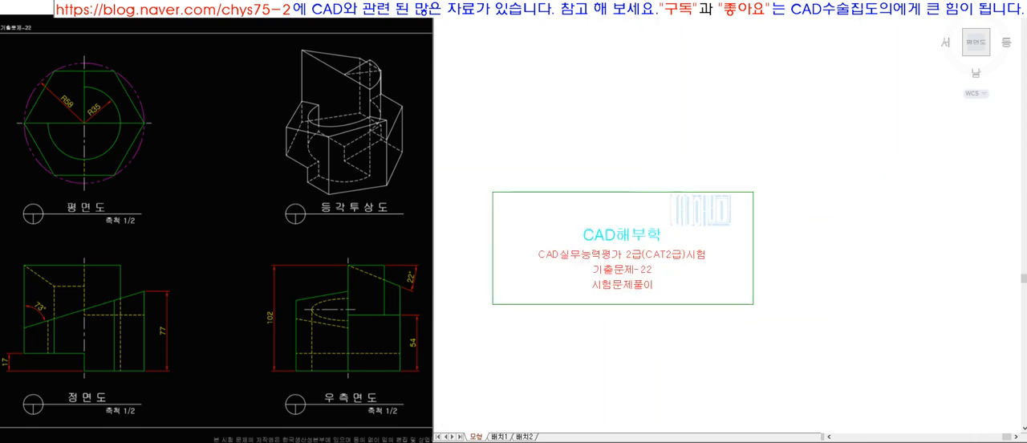
pyautogui.scroll(4, 791, 292)
pyautogui.click(694, 10)
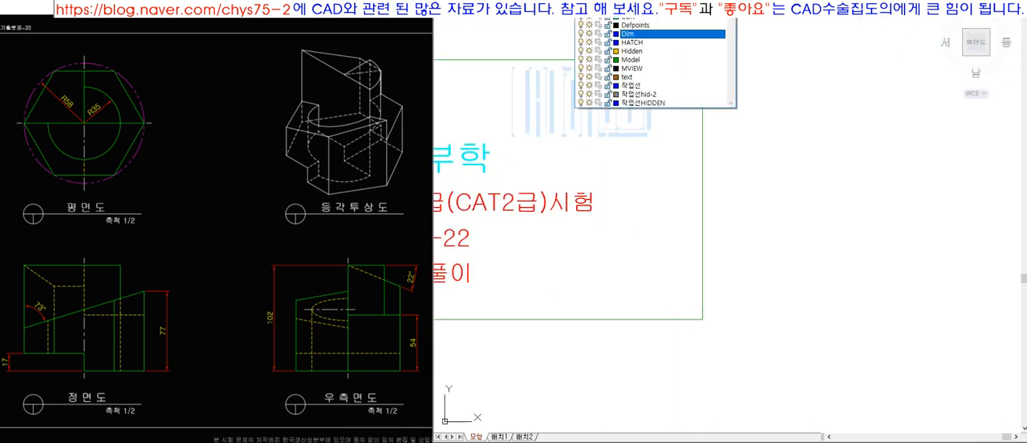
pyautogui.click(688, 17)
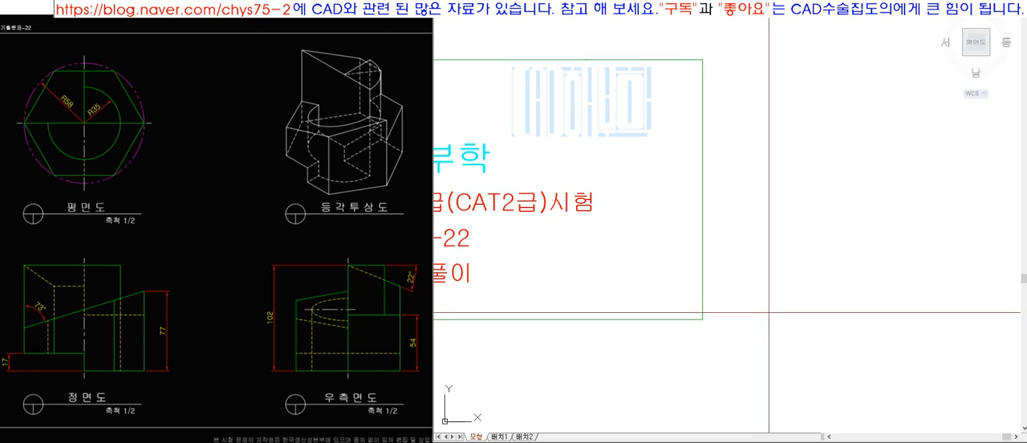
pyautogui.press('Return')
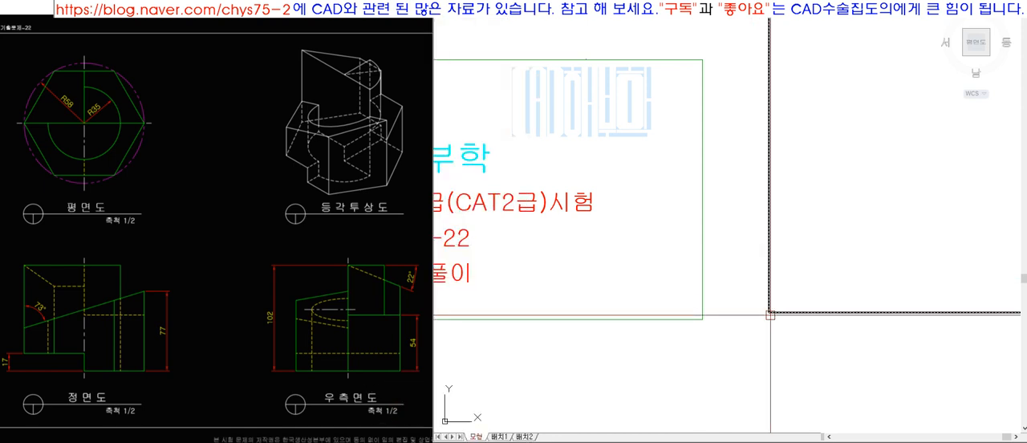
# Draw a vertical line from the midpoint of the frame's top edge and extend it to the bottom edge.
pyautogui.scroll(-5, 770, 309)
pyautogui.click(870, 170)
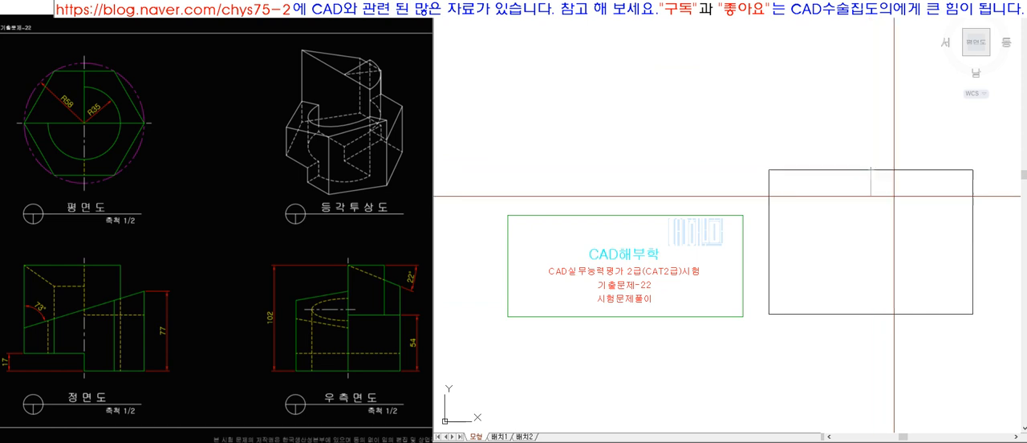
pyautogui.press('F8')
pyautogui.click(891, 237)
pyautogui.press('space')
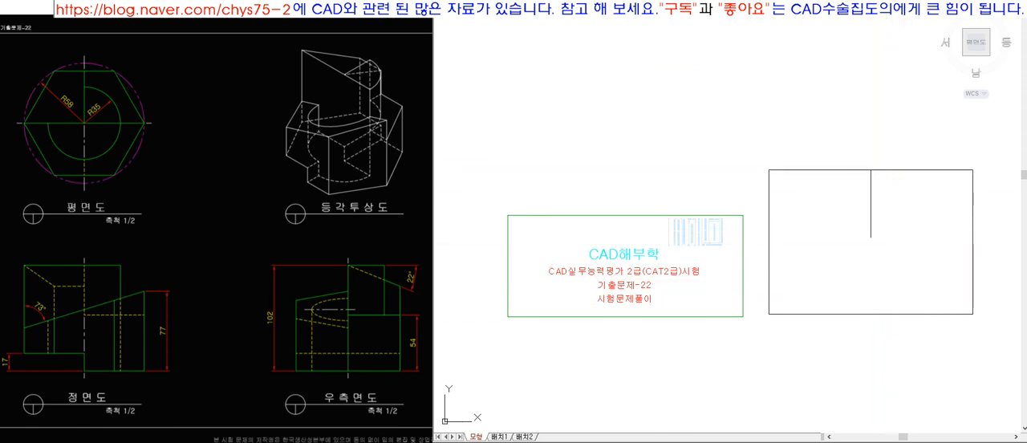
pyautogui.click(891, 335)
pyautogui.click(855, 208)
pyautogui.press('space')
# Draw a horizontal line from the vertical divider's midpoint and extend it both ways to the frame's side edges.
pyautogui.press('l')
pyautogui.press('space')
pyautogui.click(871, 241)
pyautogui.click(832, 241)
pyautogui.press('space')
pyautogui.write('ex')
pyautogui.press('space')
pyautogui.click(764, 247)
pyautogui.press('space')
pyautogui.click(842, 236)
pyautogui.press('space')
pyautogui.click(979, 260)
pyautogui.click(923, 225)
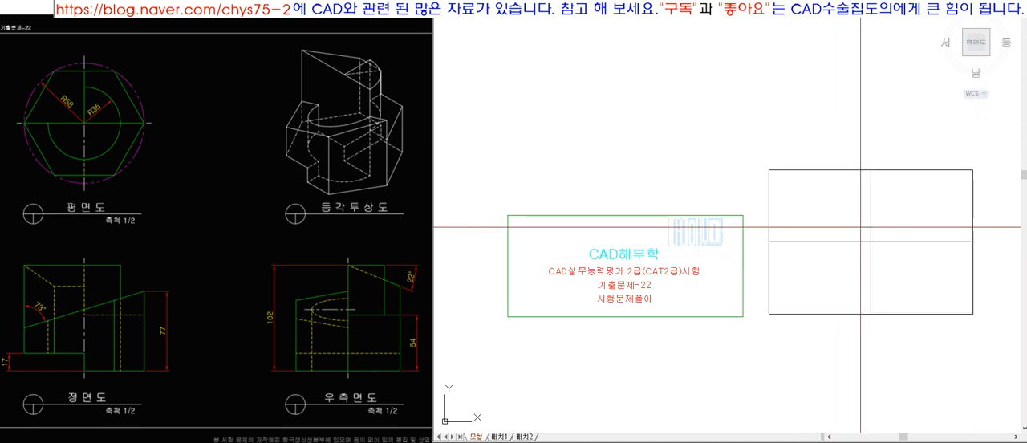
# Draw a temporary diagonal across the frame's upper-left quadrant and a short vertical line from its midpoint.
pyautogui.scroll(5, 909, 172)
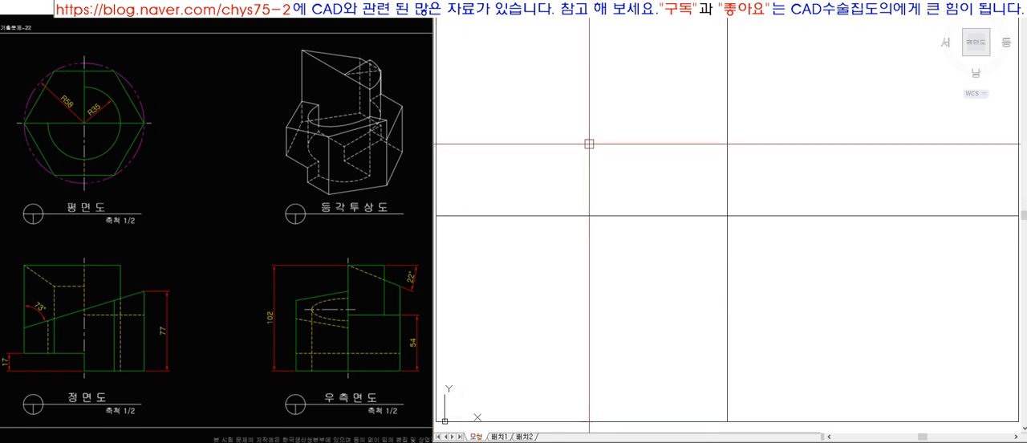
pyautogui.click(726, 23)
pyautogui.click(437, 215)
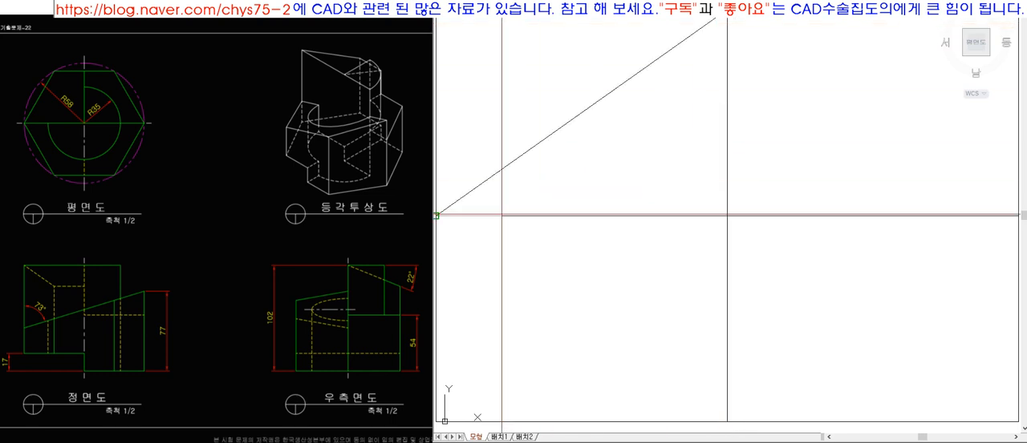
pyautogui.click(586, 109)
pyautogui.click(600, 30)
# Extend the short vertical line to the quadrant's top and bottom edges and erase the temporary diagonal.
pyautogui.write('ex')
pyautogui.click(585, 53)
pyautogui.press('space')
pyautogui.press('space')
pyautogui.click(597, 215)
pyautogui.press('space')
pyautogui.click(585, 93)
pyautogui.press('space')
pyautogui.click(600, 99)
pyautogui.write('e ')
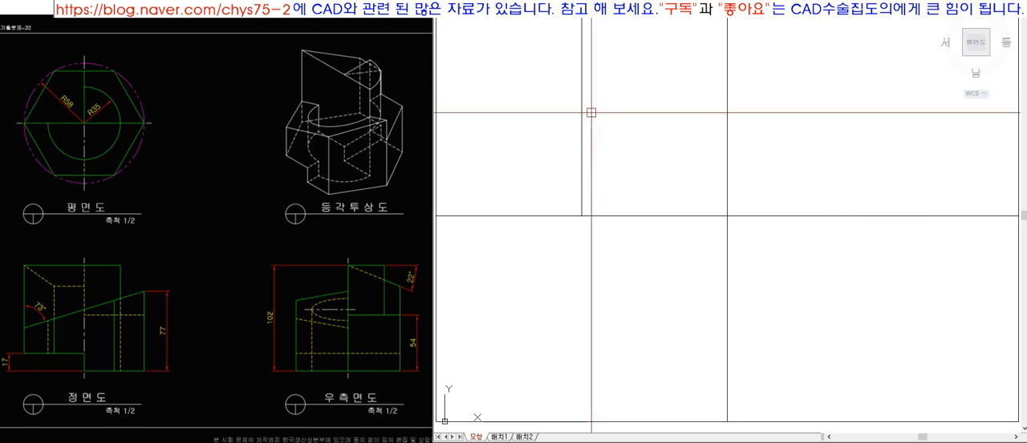
pyautogui.write('l')
# Draw a horizontal line from the midpoint of the quadrant's vertical line and extend it to both side edges.
pyautogui.click(581, 115)
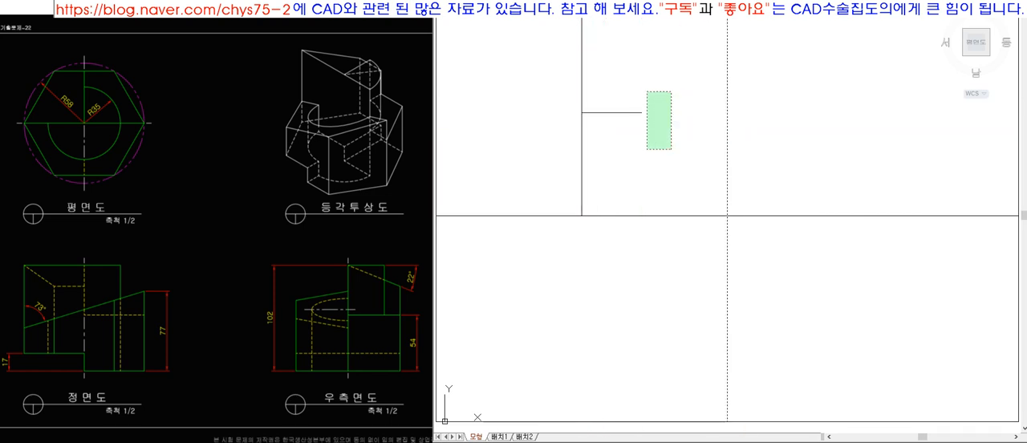
pyautogui.click(727, 112)
pyautogui.press('space')
pyautogui.write('ex')
pyautogui.click(636, 86)
pyautogui.click(599, 150)
pyautogui.press('space')
# Move the upper-left quadrant's crossing horizontal and vertical lines to the centre-line layer.
pyautogui.click(598, 150)
pyautogui.click(540, 75)
pyautogui.click(651, 4)
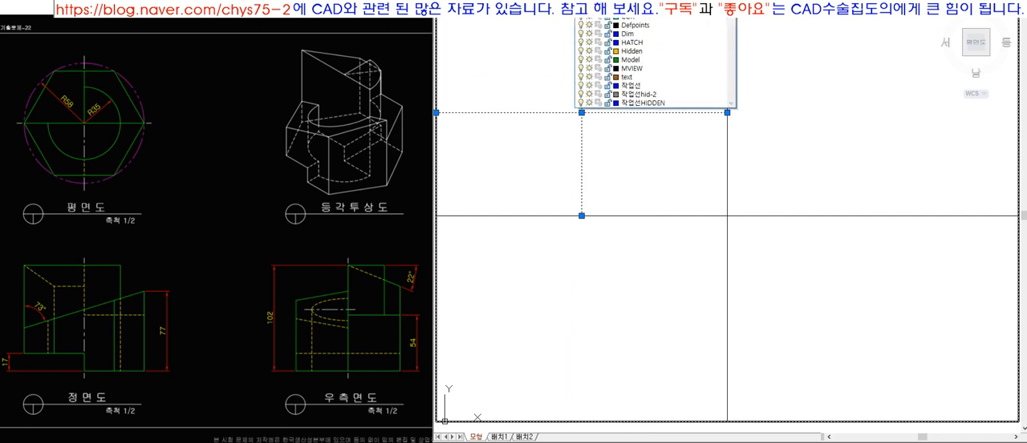
pyautogui.click(681, 12)
pyautogui.press('Escape')
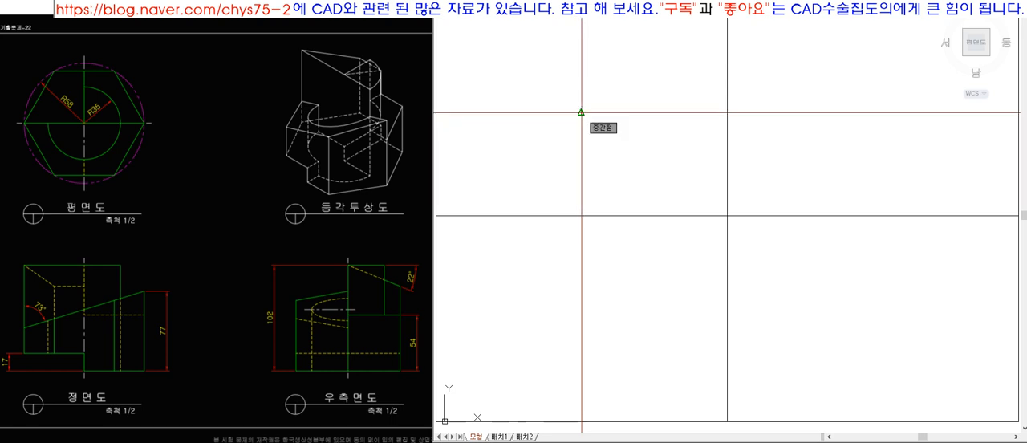
# Draw an R58 circle at the intersection of the upper-left centre lines and assign it to the Model layer.
pyautogui.scroll(4, 578, 110)
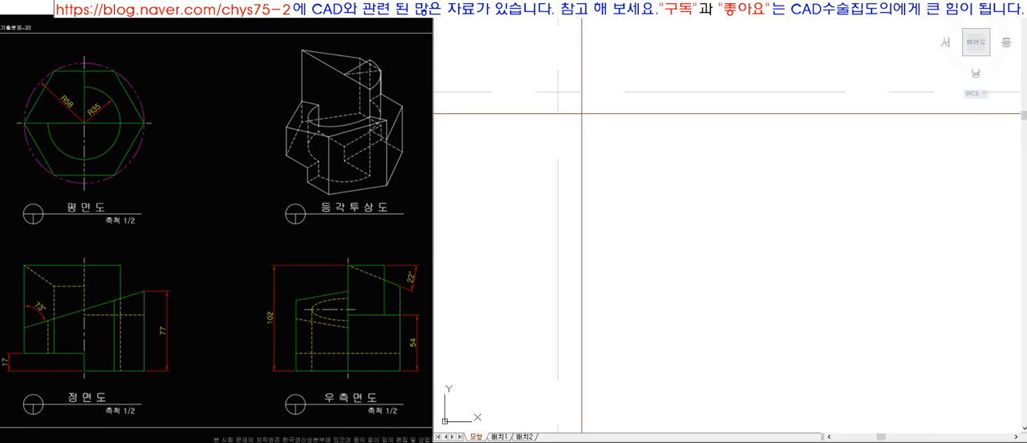
pyautogui.scroll(-6, 670, 208)
pyautogui.scroll(4, 670, 209)
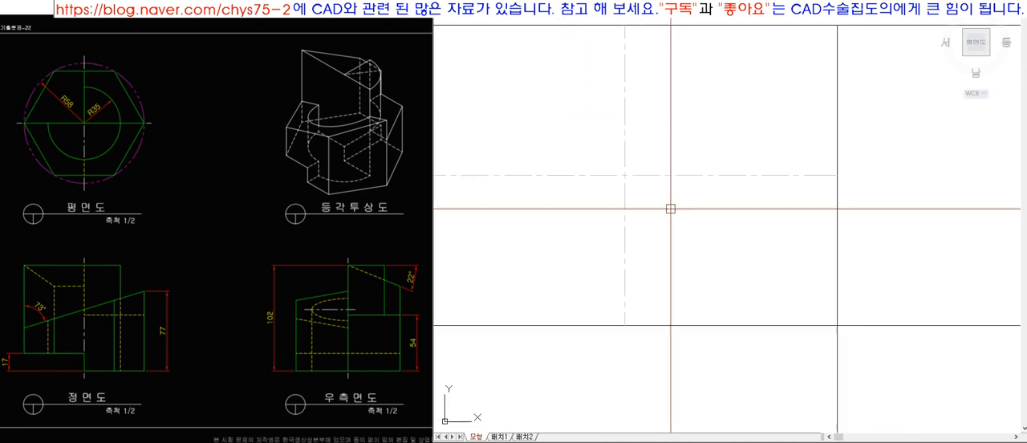
pyautogui.scroll(-4, 671, 208)
pyautogui.scroll(3, 706, 241)
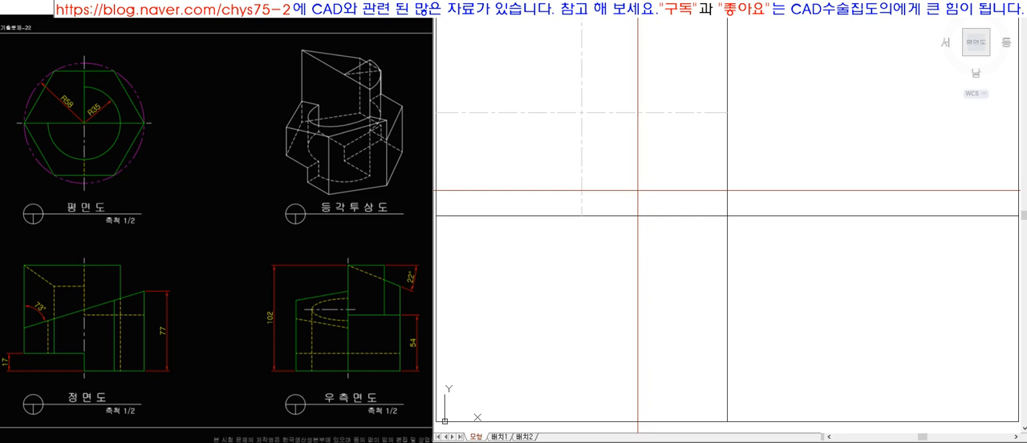
pyautogui.click(580, 112)
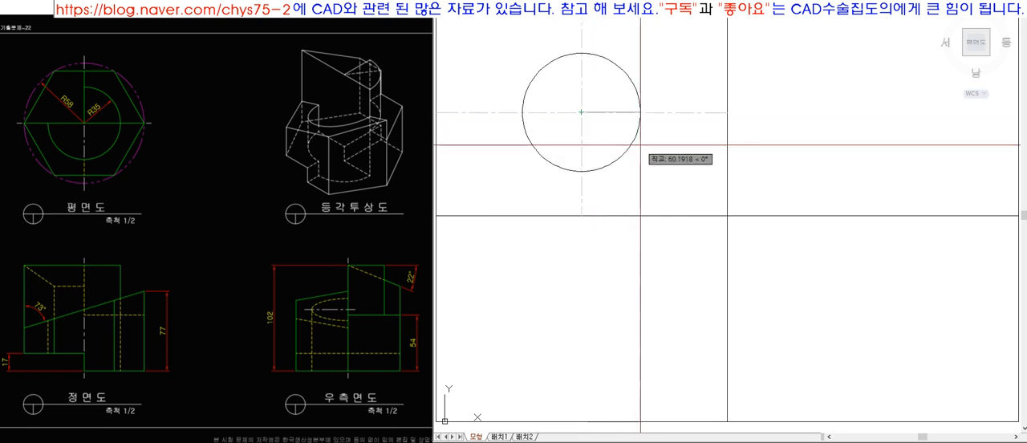
pyautogui.click(639, 145)
pyautogui.click(639, 114)
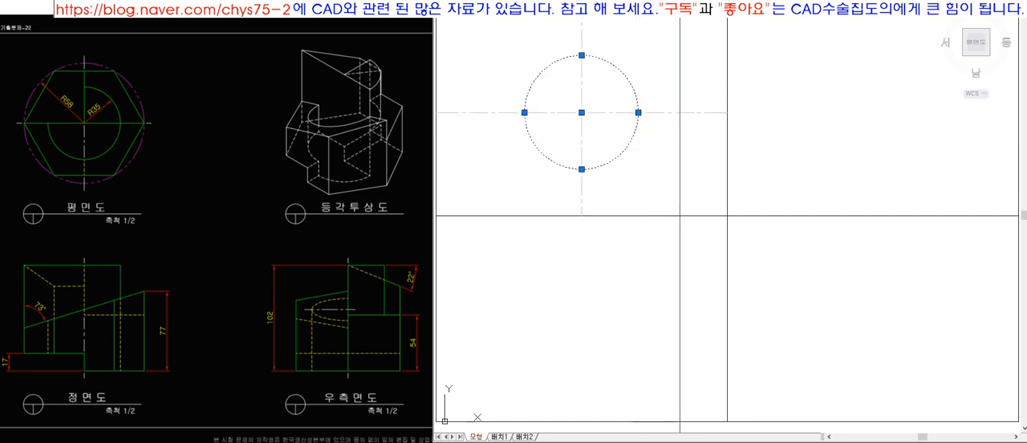
pyautogui.click(679, 9)
pyautogui.click(667, 60)
pyautogui.press('Escape')
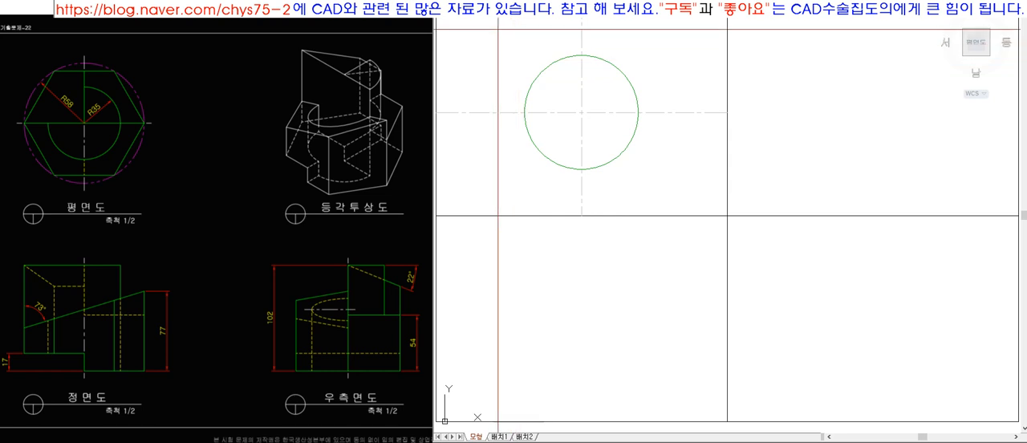
# Try to offset the R58 circle outward, and erase the offset copies.
pyautogui.scroll(4, 499, 44)
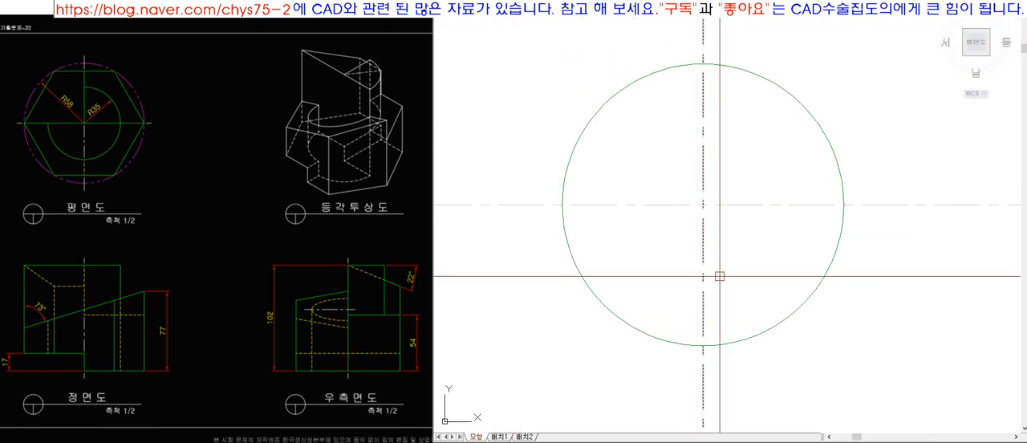
pyautogui.click(786, 315)
pyautogui.click(830, 326)
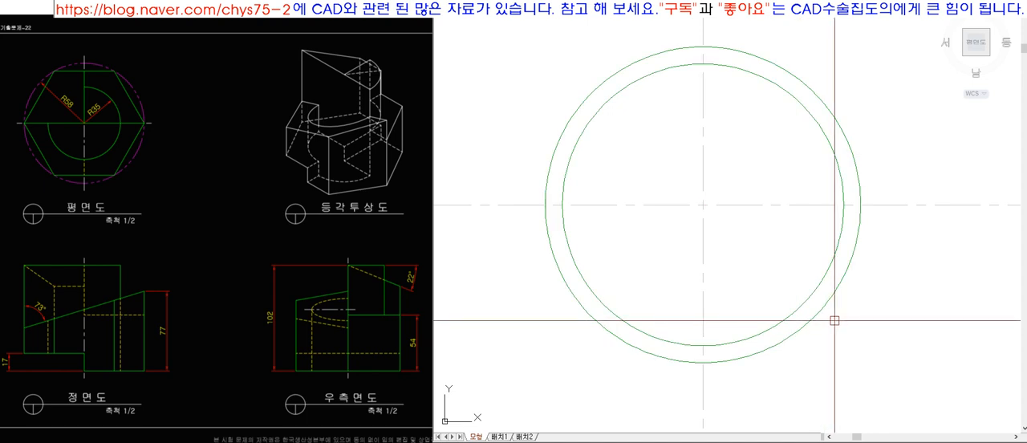
pyautogui.click(855, 242)
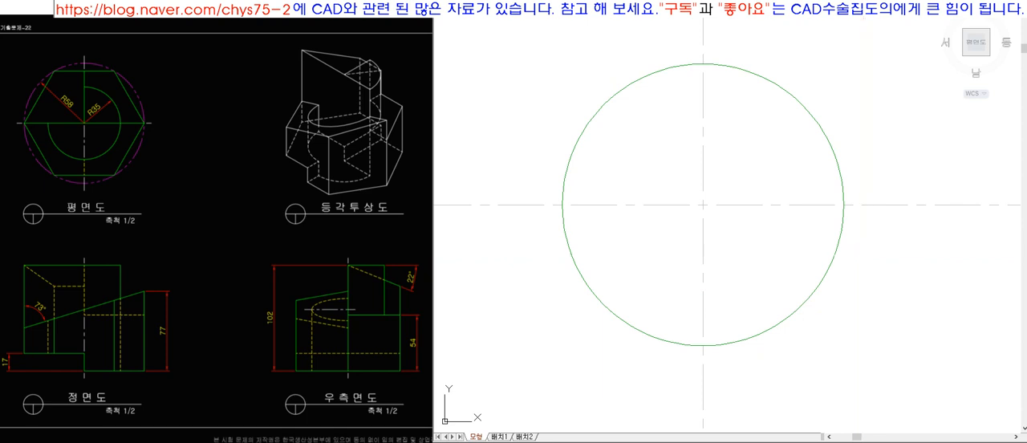
pyautogui.press('Return')
pyautogui.click(845, 227)
pyautogui.click(865, 226)
pyautogui.press('Escape')
pyautogui.click(892, 240)
pyautogui.press('Delete')
# Offset the R58 circle outward by a small distance to make a slightly larger concentric circle.
pyautogui.press('Return')
pyautogui.press('Return')
pyautogui.click(845, 226)
pyautogui.click(882, 230)
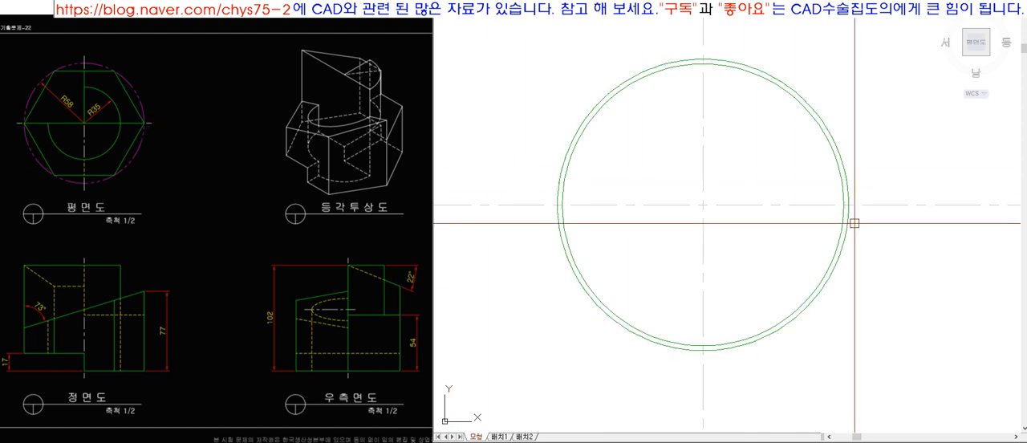
pyautogui.scroll(5, 849, 227)
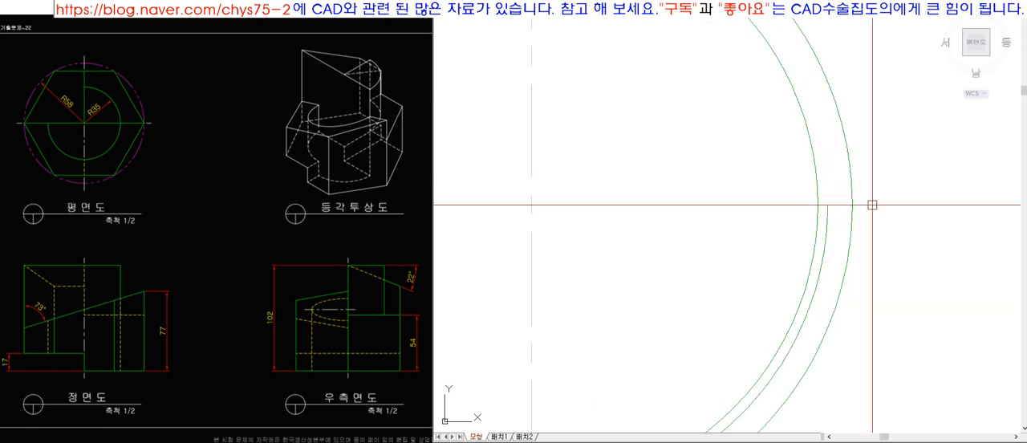
# Trim the four ends of the crossing centre lines at the outer offset circle and erase the helper circles around the R58 circle.
pyautogui.click(864, 175)
pyautogui.click(790, 234)
pyautogui.scroll(4, 861, 144)
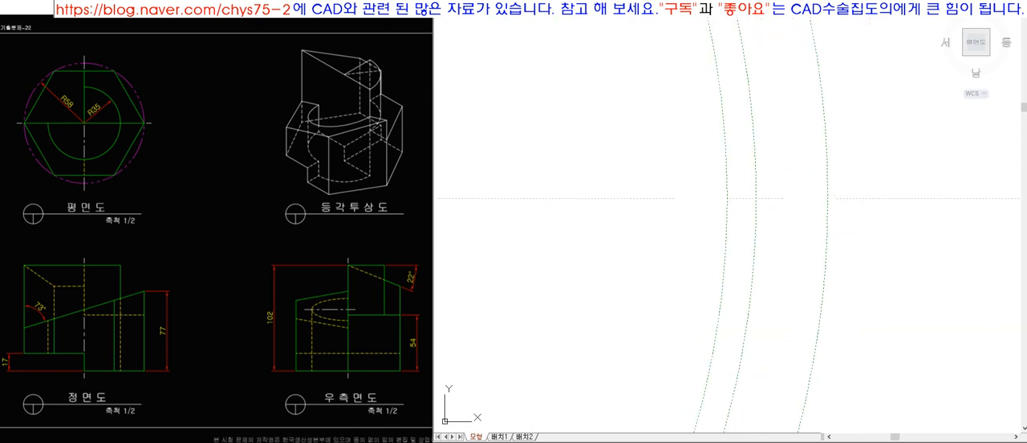
pyautogui.scroll(-5, 795, 283)
pyautogui.scroll(6, 762, 240)
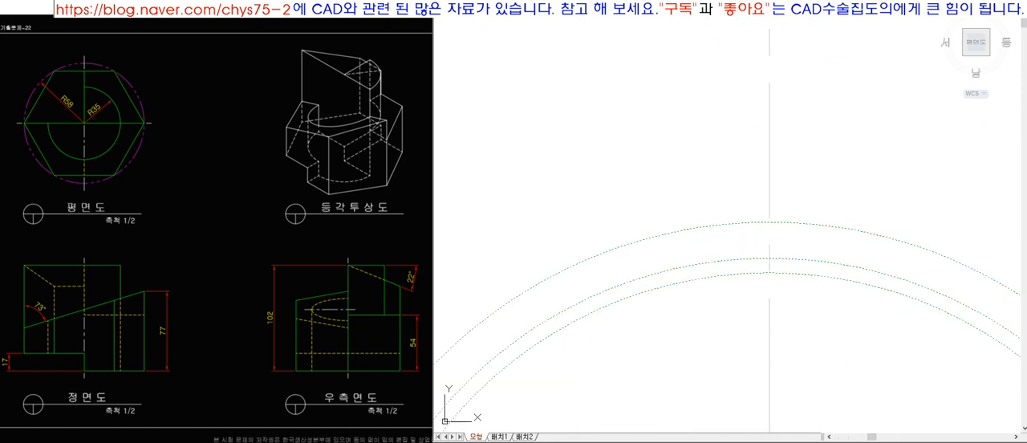
pyautogui.scroll(-5, 722, 140)
pyautogui.scroll(6, 782, 173)
pyautogui.scroll(3, 778, 167)
pyautogui.click(785, 177)
pyautogui.click(763, 102)
pyautogui.click(578, 194)
pyautogui.click(532, 121)
pyautogui.scroll(-8, 523, 155)
pyautogui.scroll(6, 638, 204)
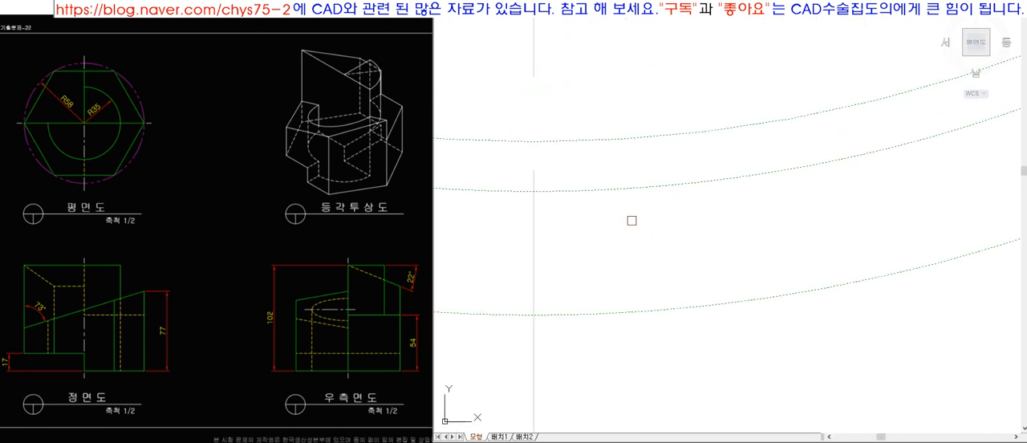
pyautogui.scroll(-3, 682, 360)
pyautogui.scroll(3, 725, 348)
pyautogui.scroll(-5, 725, 348)
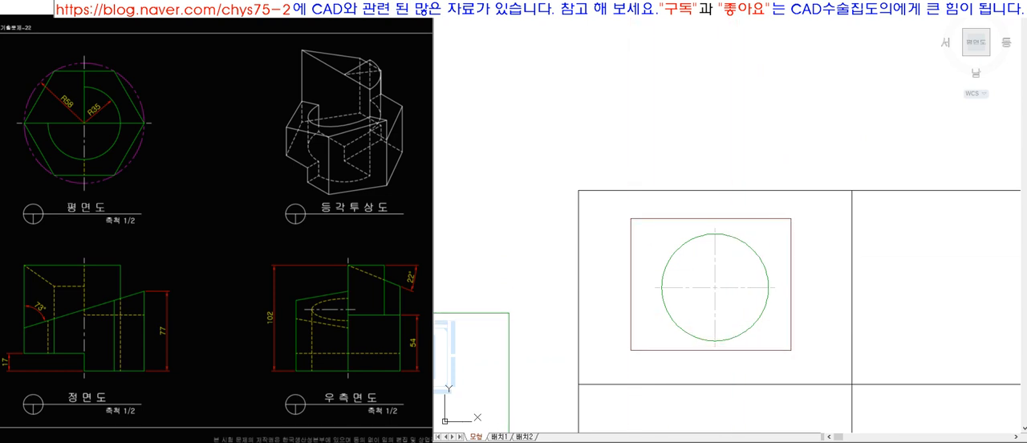
pyautogui.scroll(4, 702, 312)
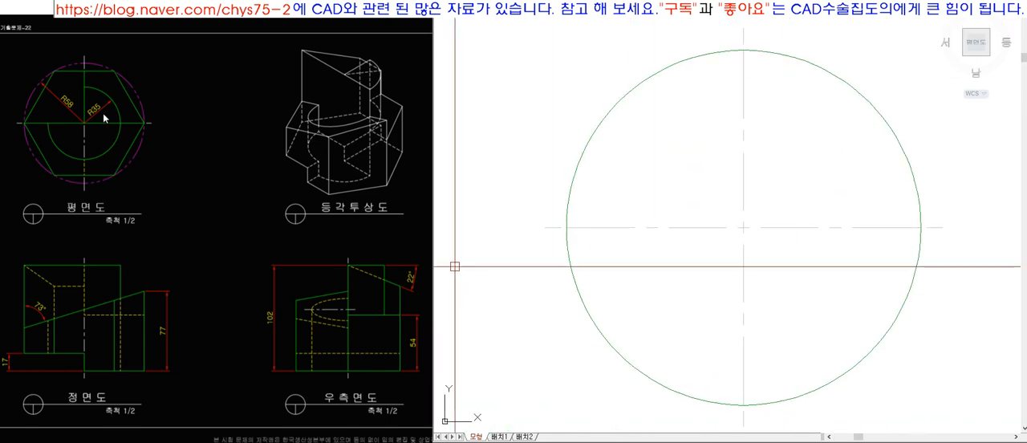
pyautogui.click(743, 227)
pyautogui.click(903, 314)
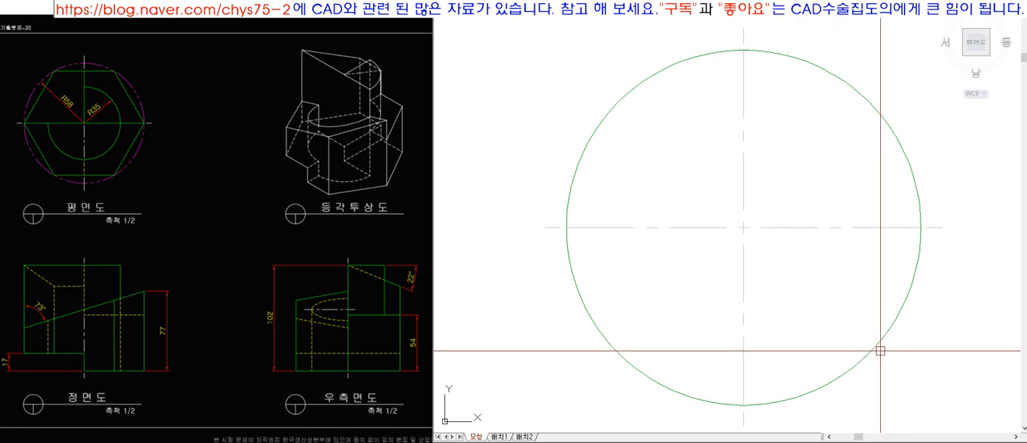
pyautogui.press('Escape')
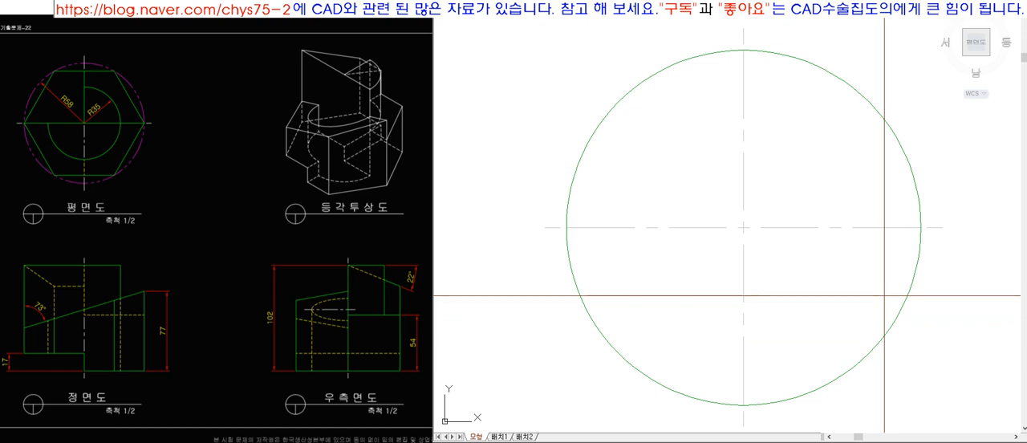
# Draw an R35 circle centred on the intersection of the centre lines.
pyautogui.click(743, 227)
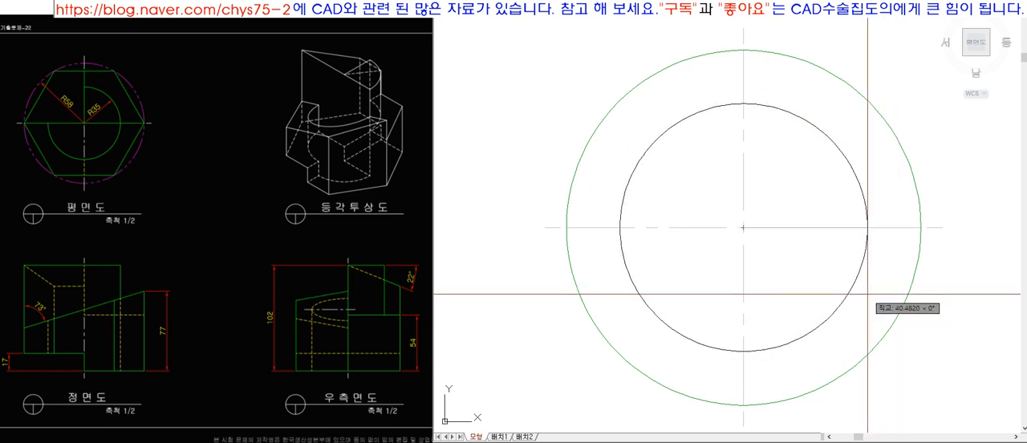
pyautogui.write('35')
pyautogui.press('Return')
# Assign the R35 circle to the Model layer and trim away its upper-left quarter along the centre lines.
pyautogui.click(866, 313)
pyautogui.click(821, 279)
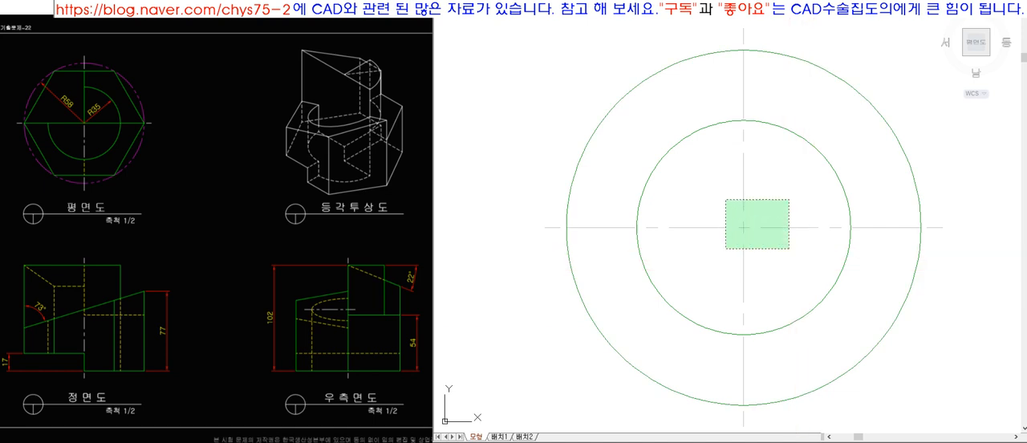
pyautogui.click(668, 153)
pyautogui.press('Return')
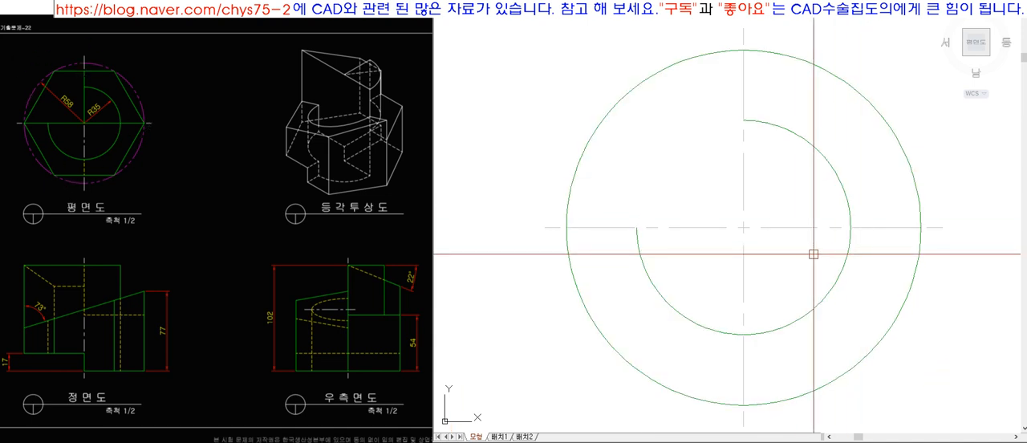
# Try a hexagon inscribed in the R58 circle with a vertex on its left quadrant, and erase it.
pyautogui.write('pol')
pyautogui.press('space')
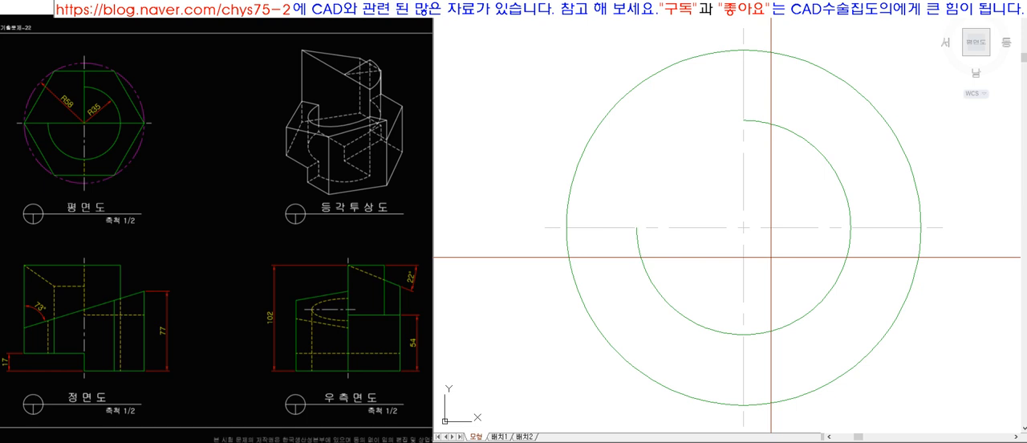
pyautogui.click(736, 230)
pyautogui.press('Return')
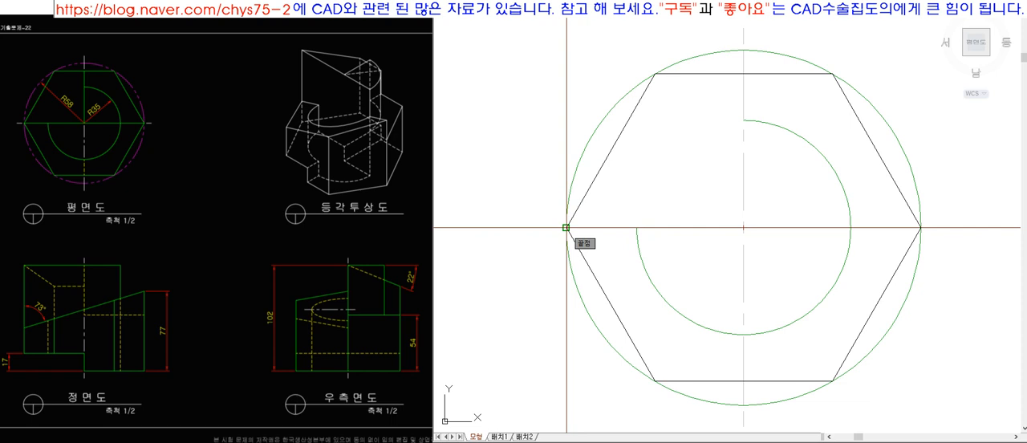
pyautogui.click(566, 227)
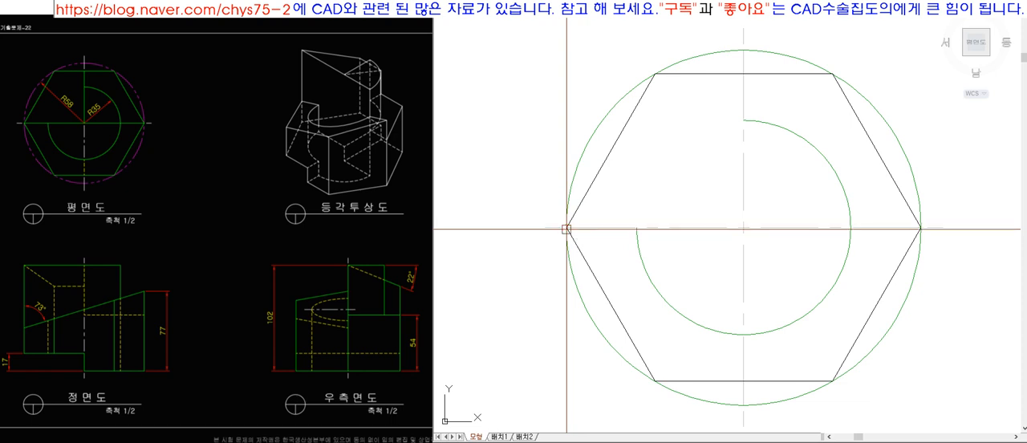
pyautogui.click(624, 333)
pyautogui.press('Delete')
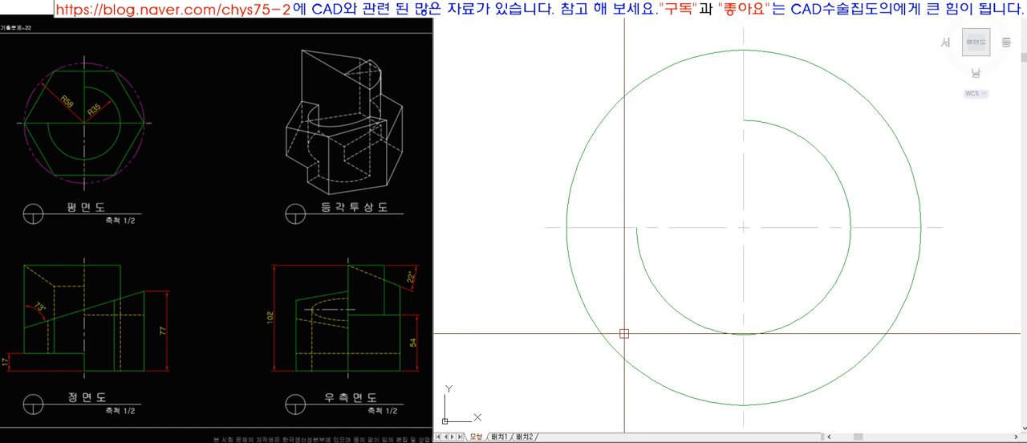
pyautogui.click(601, 122)
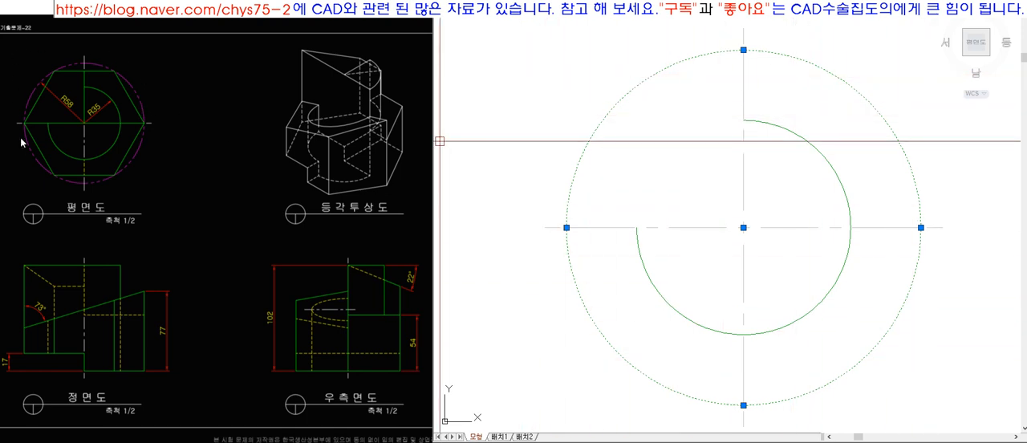
pyautogui.press('Escape')
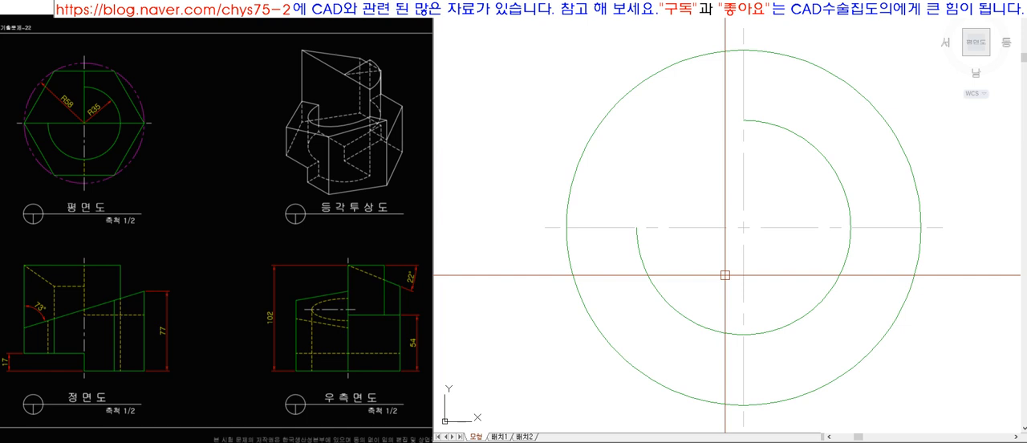
# Draw a hexagon inscribed in the R58 circle with a vertex on its left quadrant, and assign it to the Model layer.
pyautogui.write('pol')
pyautogui.press('Return')
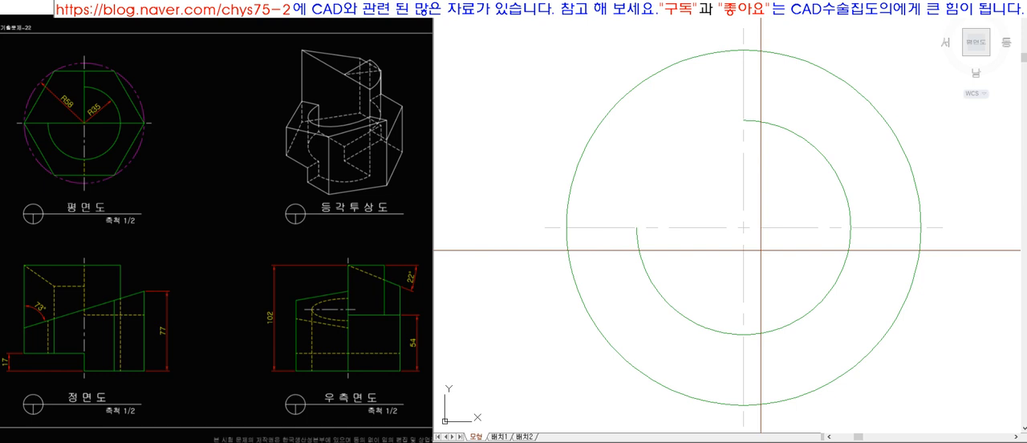
pyautogui.click(744, 227)
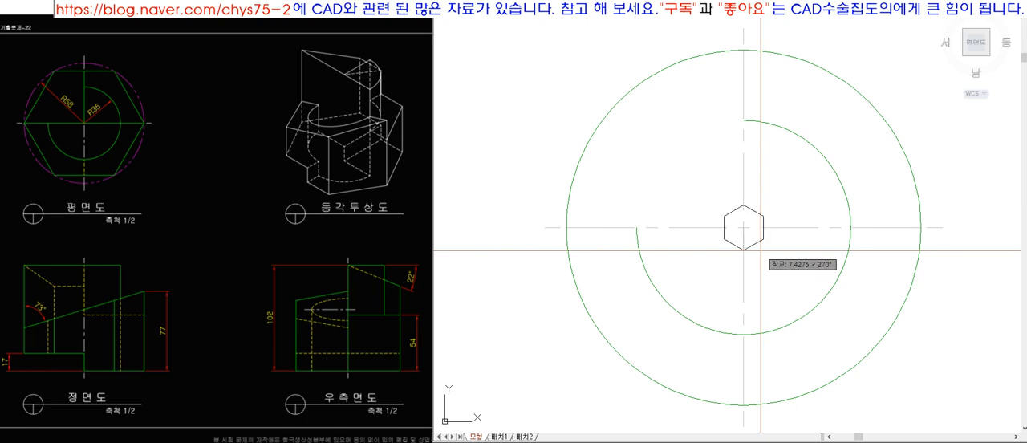
pyautogui.click(566, 228)
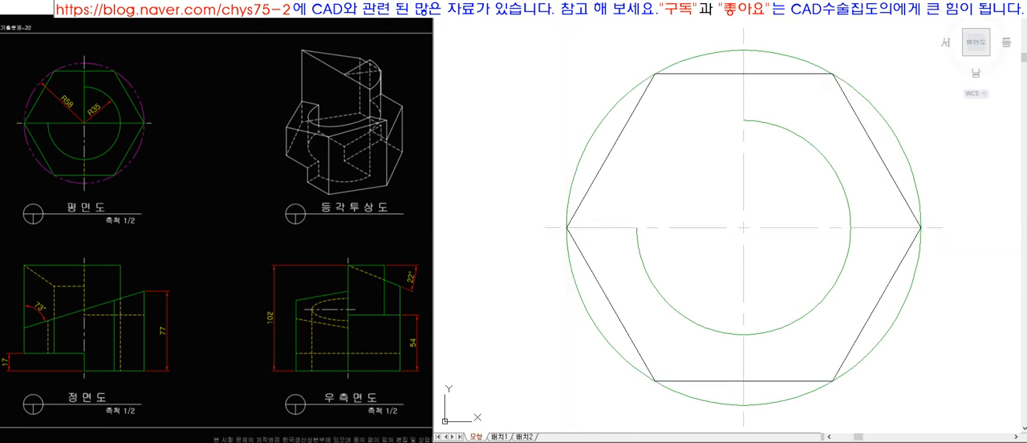
pyautogui.click(621, 134)
pyautogui.press('space')
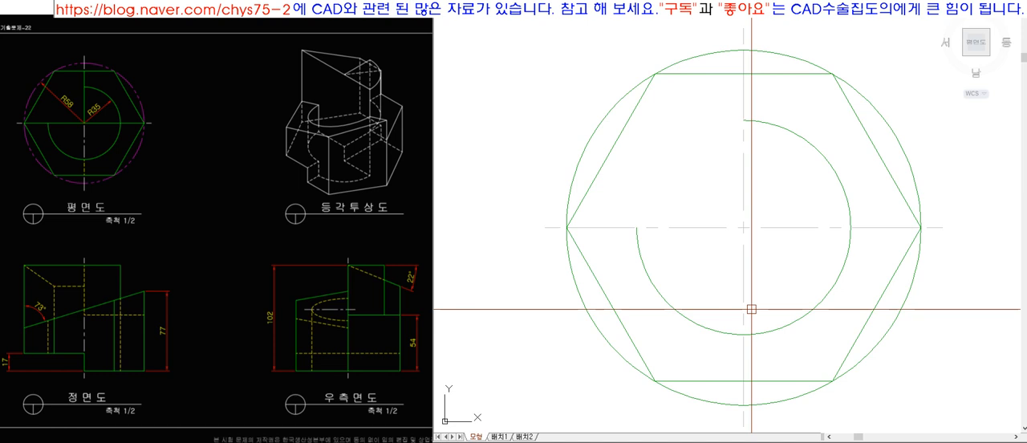
# Trim away the vertical centre line inside the upper half of the hexagon.
pyautogui.press('space')
pyautogui.click(759, 73)
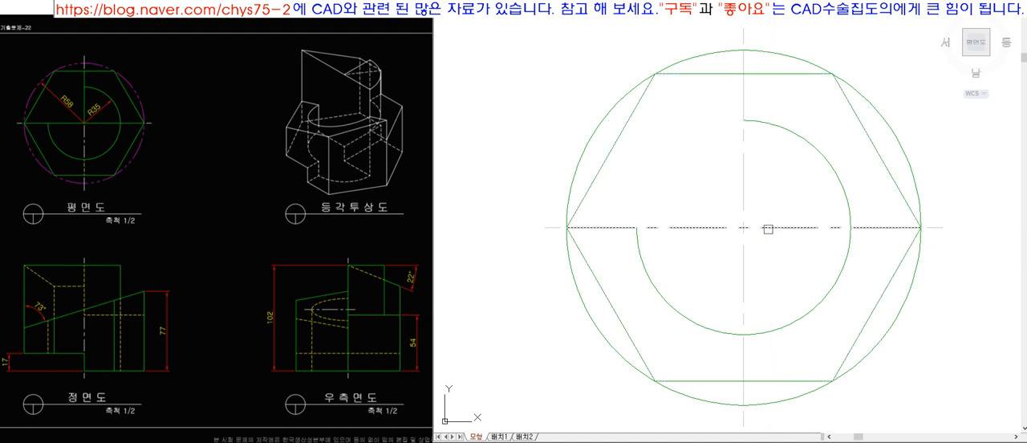
pyautogui.click(762, 98)
pyautogui.click(708, 102)
pyautogui.press('space')
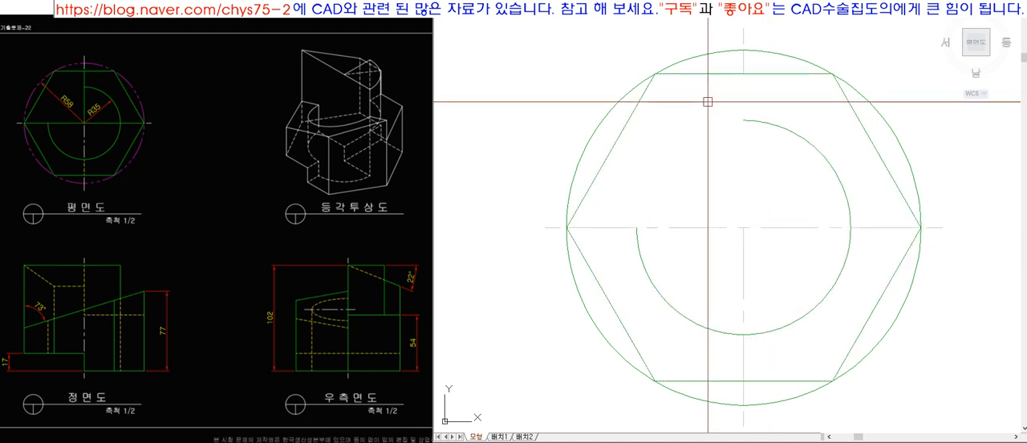
# Draw a vertical line down from the midpoint of the hexagon's upper edge and extend it to the horizontal centre line.
pyautogui.press('l')
pyautogui.press('space')
pyautogui.click(743, 76)
pyautogui.click(743, 148)
pyautogui.press('space')
pyautogui.write('ex')
pyautogui.click(752, 228)
pyautogui.press('space')
pyautogui.click(746, 150)
# Match the new vertical line to the properties of the R35 arc on the Model layer.
pyautogui.write('ma')
pyautogui.click(773, 124)
pyautogui.click(744, 169)
pyautogui.press('space')
# Trim away the part of the horizontal centre line that lies inside the hexagon.
pyautogui.click(907, 205)
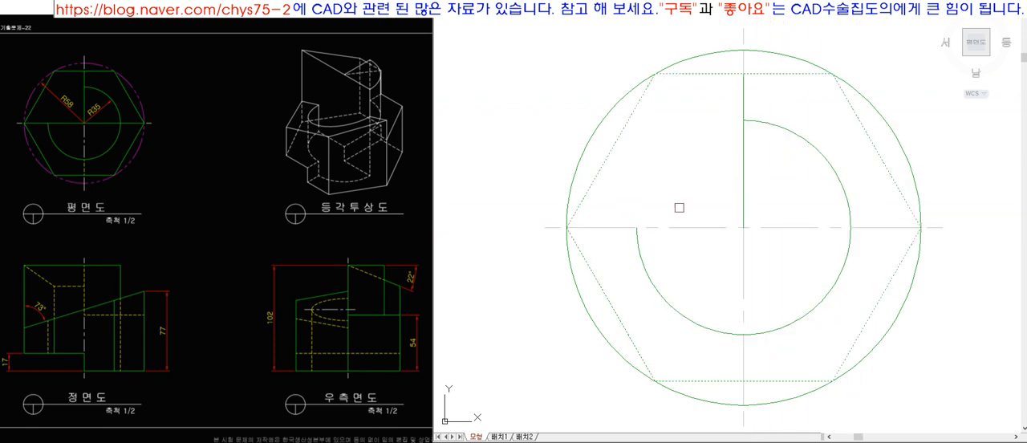
pyautogui.press('space')
pyautogui.click(613, 227)
pyautogui.press('Delete')
# Draw a horizontal line between the hexagon's left and right vertices and match it to the Model layer lines.
pyautogui.press('l')
pyautogui.press('space')
pyautogui.click(566, 228)
pyautogui.click(920, 228)
pyautogui.press('space')
pyautogui.write('ma')
pyautogui.press('space')
pyautogui.click(896, 190)
pyautogui.click(876, 227)
pyautogui.press('space')
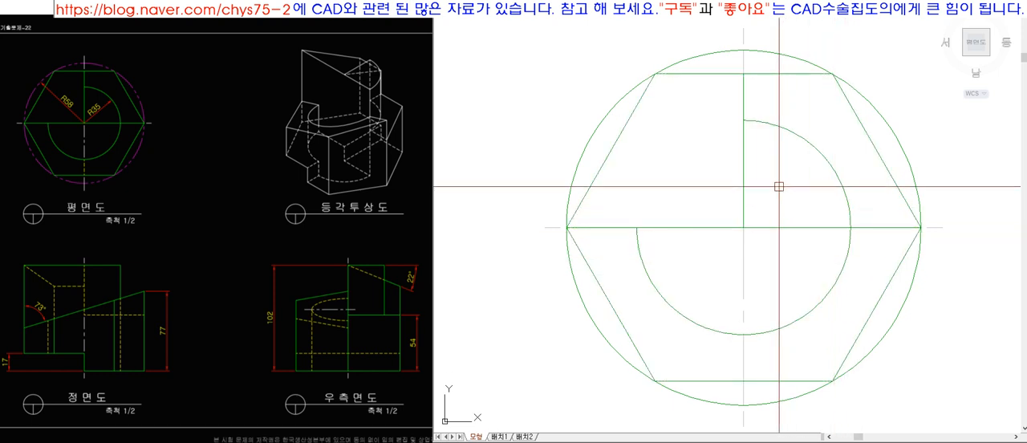
# Erase the leftover line pieces overlapping the vertical centre line below the centre and above the hexagon.
pyautogui.click(744, 234)
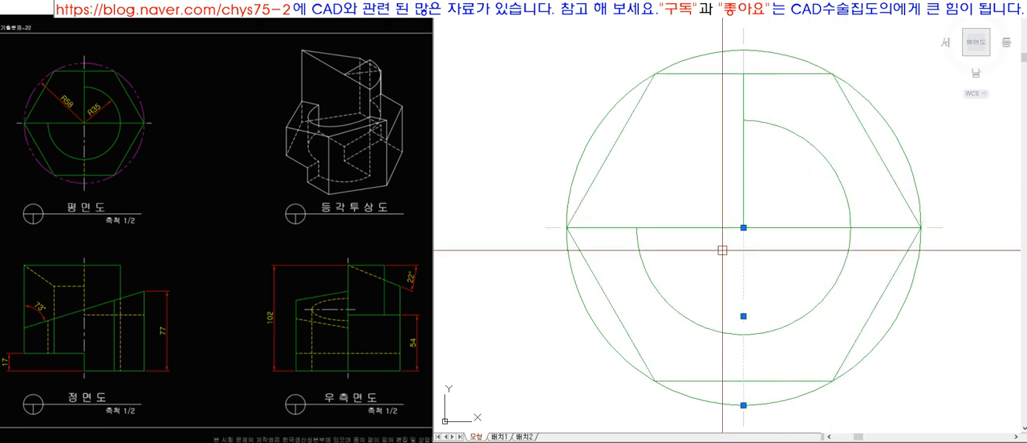
pyautogui.moveTo(744, 229)
pyautogui.write('e')
pyautogui.press('space')
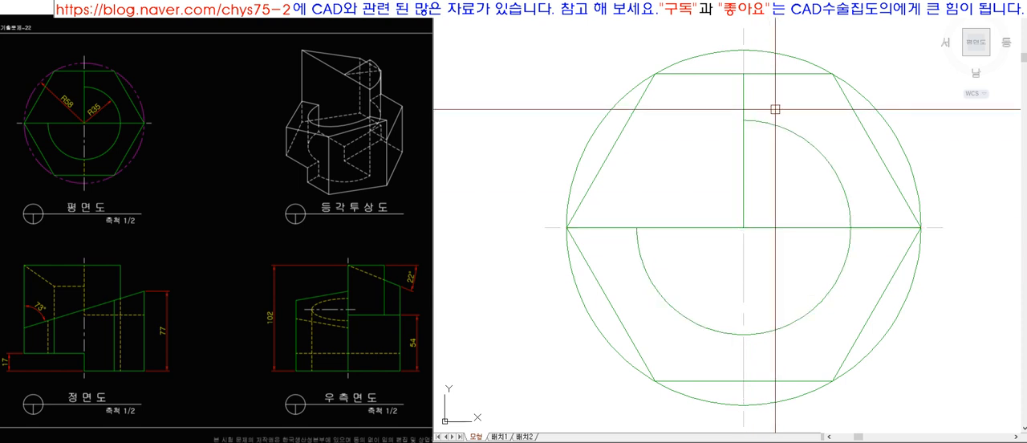
pyautogui.click(743, 62)
pyautogui.write('e')
pyautogui.press('space')
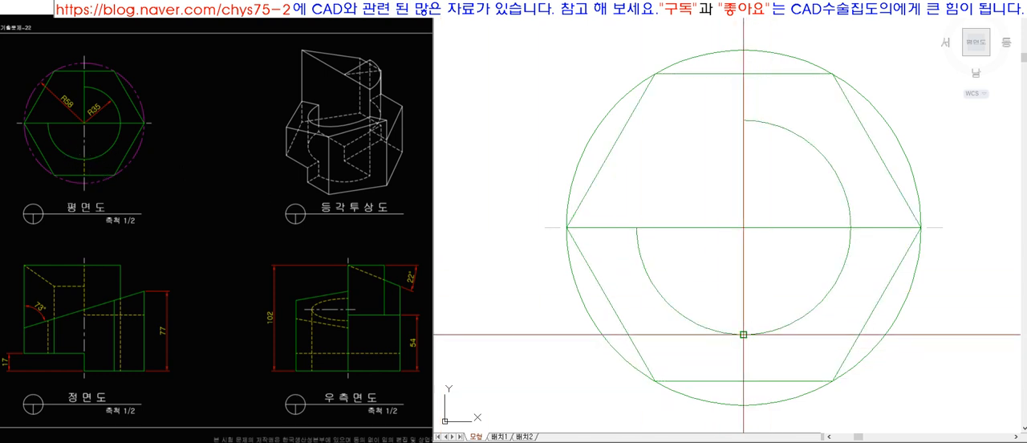
# Draw a vertical line from the lowest point of the R35 arc to the hexagon's lower edge.
pyautogui.click(744, 367)
pyautogui.press('Escape')
pyautogui.click(746, 362)
pyautogui.press('Delete')
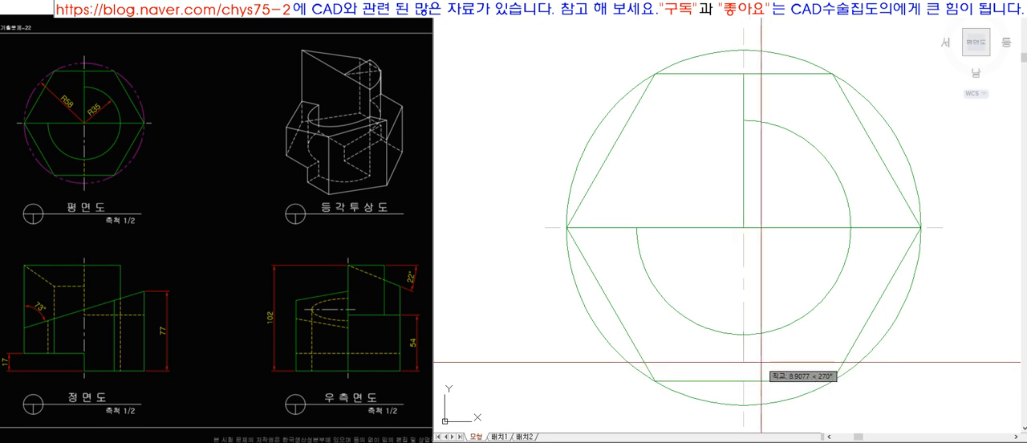
pyautogui.click(759, 377)
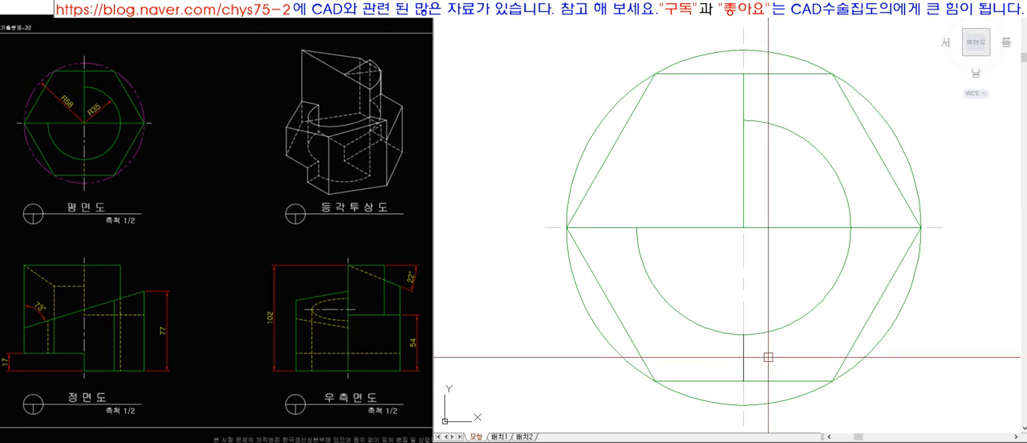
# Move the short vertical line below the R35 arc to the Hidden layer.
pyautogui.click(768, 357)
pyautogui.click(692, 357)
pyautogui.click(683, 5)
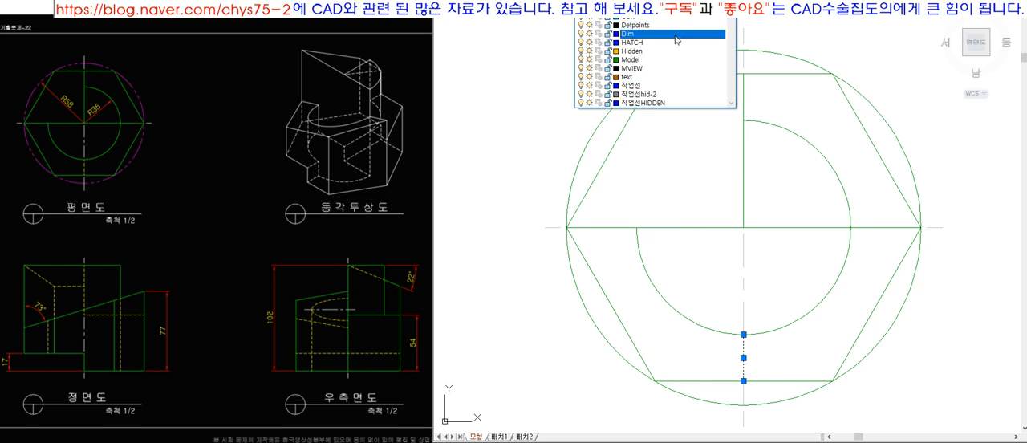
pyautogui.click(675, 34)
pyautogui.press('Escape')
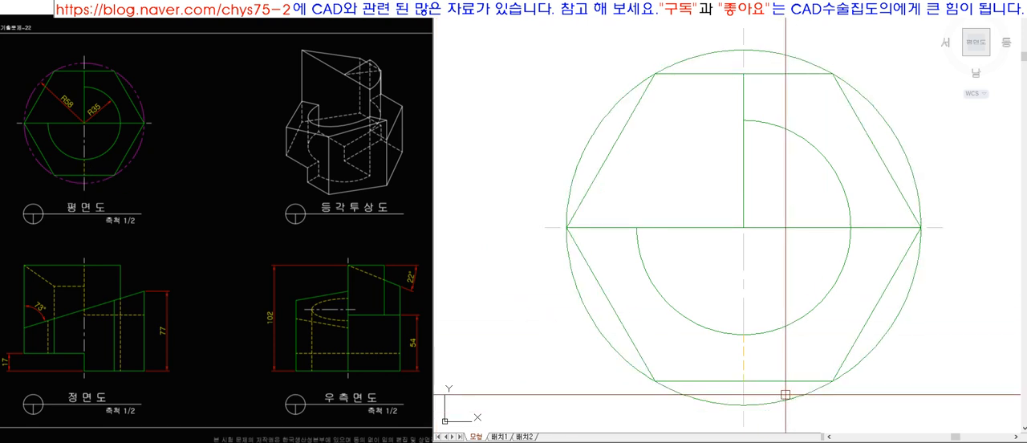
pyautogui.click(746, 344)
pyautogui.press('space')
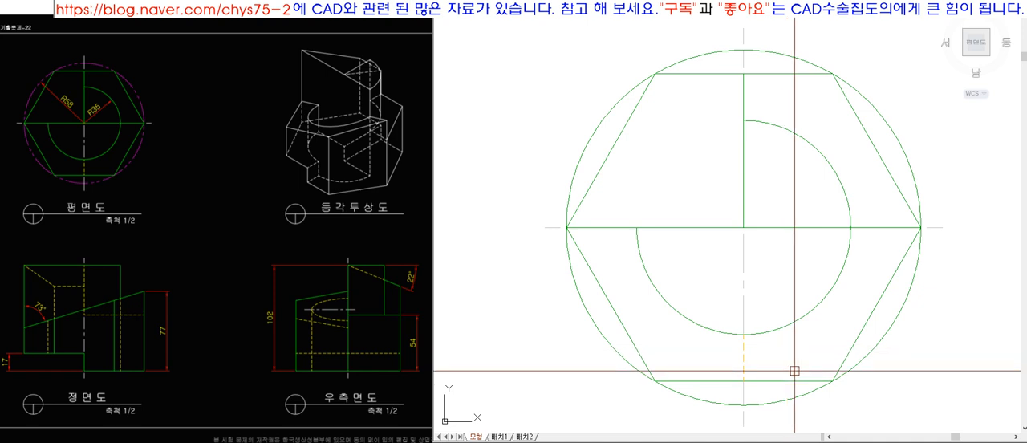
pyautogui.click(745, 332)
pyautogui.click(744, 334)
pyautogui.write('2')
pyautogui.press('Return')
pyautogui.press('Escape')
# Try linetype scales of 12 and 11 on the hidden line below the R35 arc, and set the scale back to 10.
pyautogui.write('z')
pyautogui.press('Return')
pyautogui.click(724, 321)
pyautogui.click(753, 393)
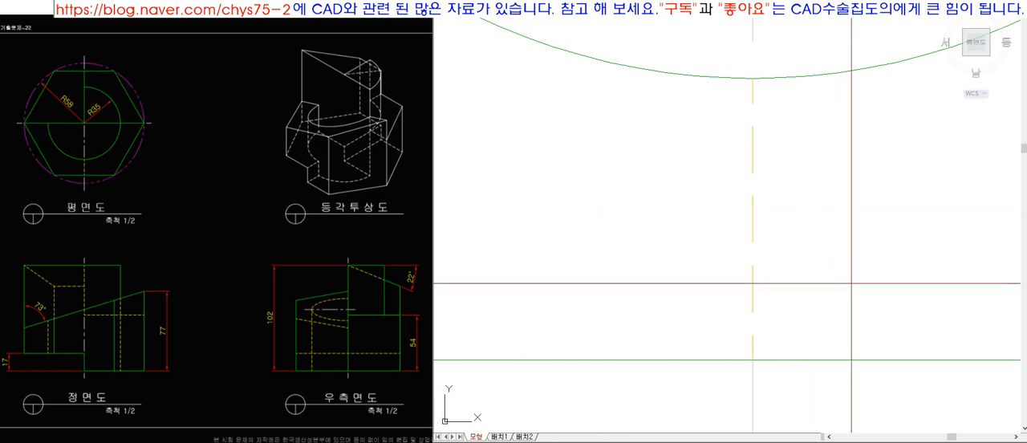
pyautogui.press('Return')
pyautogui.press('Return')
pyautogui.write('12')
pyautogui.press('Return')
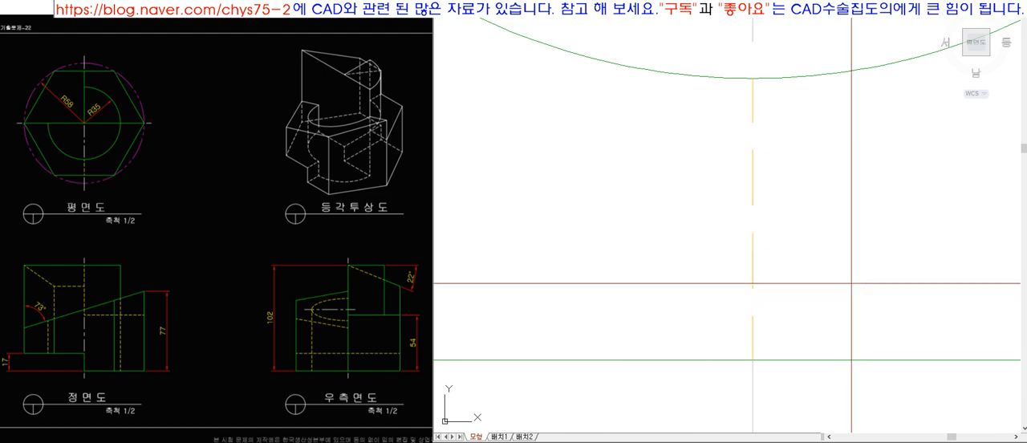
pyautogui.write('11')
pyautogui.press('Return')
pyautogui.write('10')
pyautogui.press('Return')
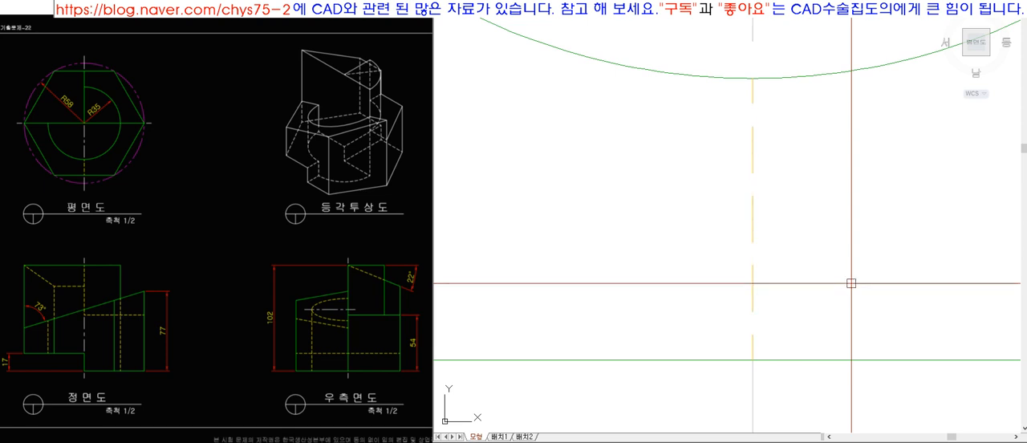
# Set the linetype scale to 12 to lengthen the dashes of the hidden line below the R35 arc.
pyautogui.press('Return')
pyautogui.press('Return')
pyautogui.write('12')
pyautogui.press('Return')
pyautogui.press('Return')
pyautogui.press('Return')
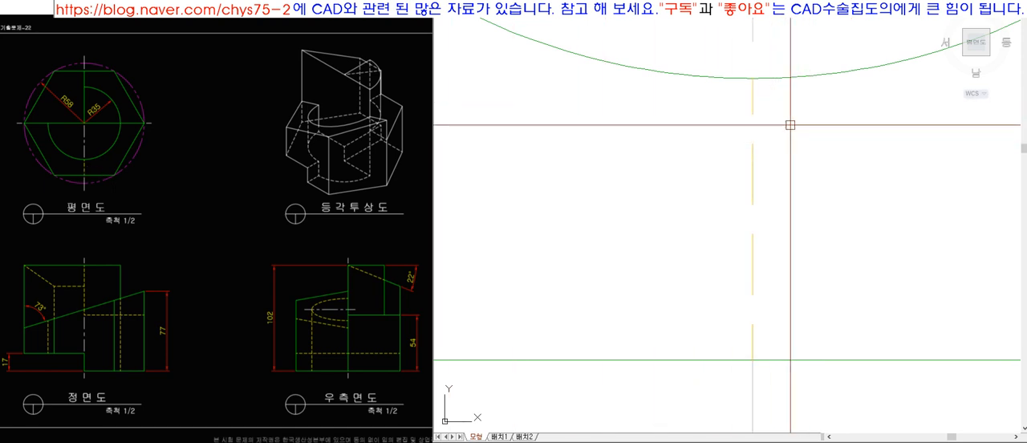
# Move the circle around the hexagon to the Center layer and colour it magenta.
pyautogui.scroll(-4, 729, 303)
pyautogui.write('z')
pyautogui.press('space')
pyautogui.click(559, 75)
pyautogui.click(883, 359)
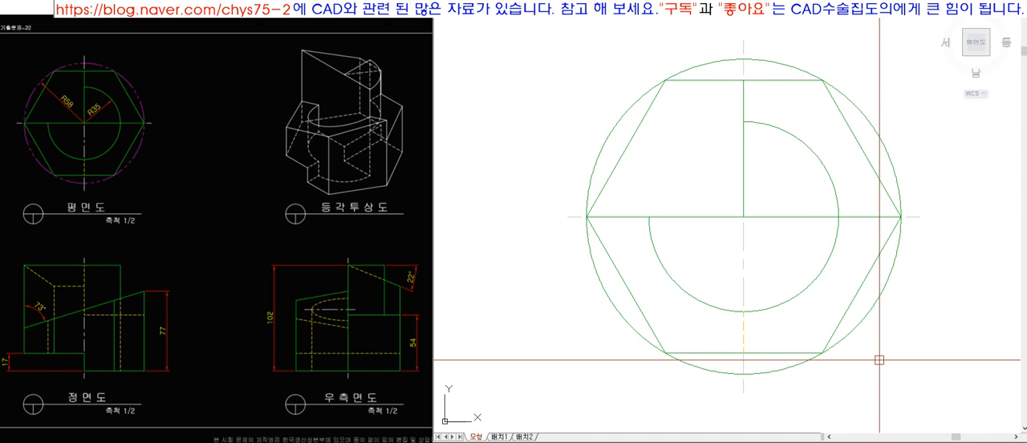
pyautogui.click(877, 301)
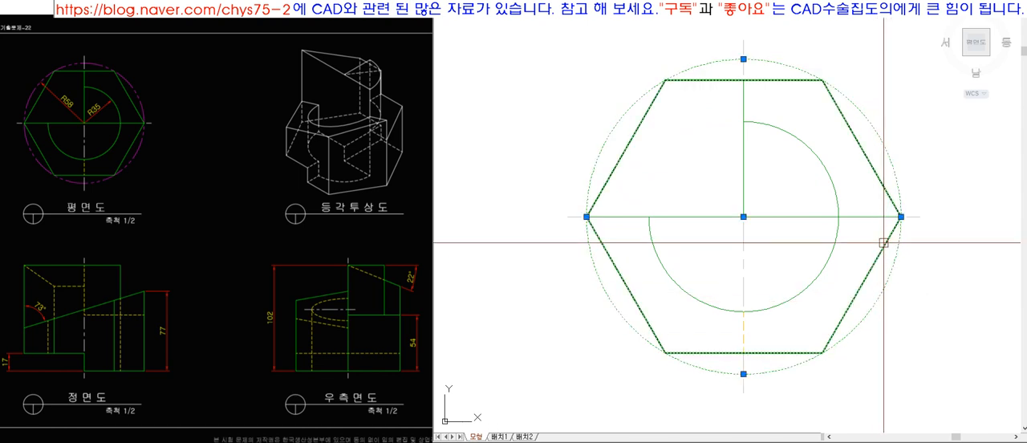
pyautogui.click(655, 8)
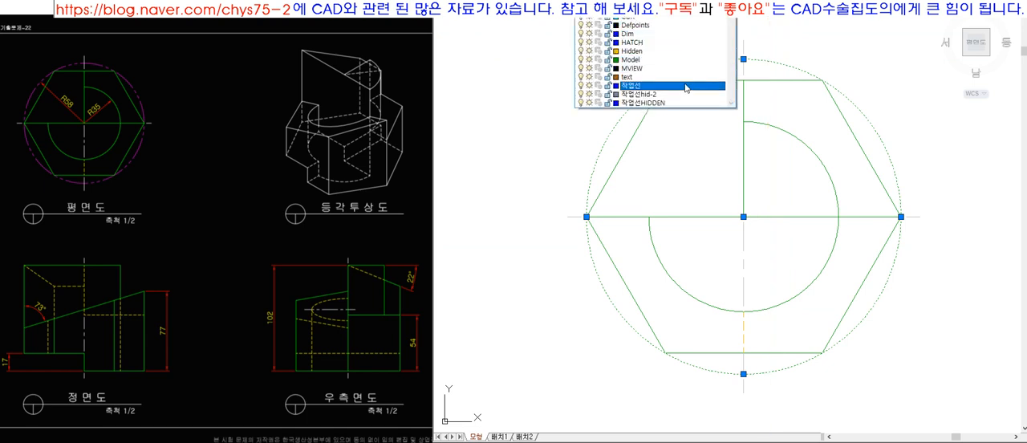
pyautogui.click(690, 23)
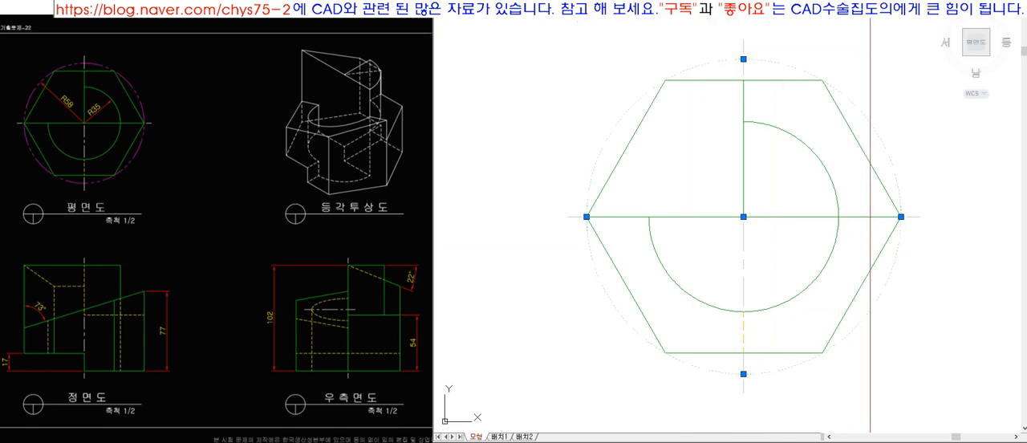
pyautogui.click(856, 8)
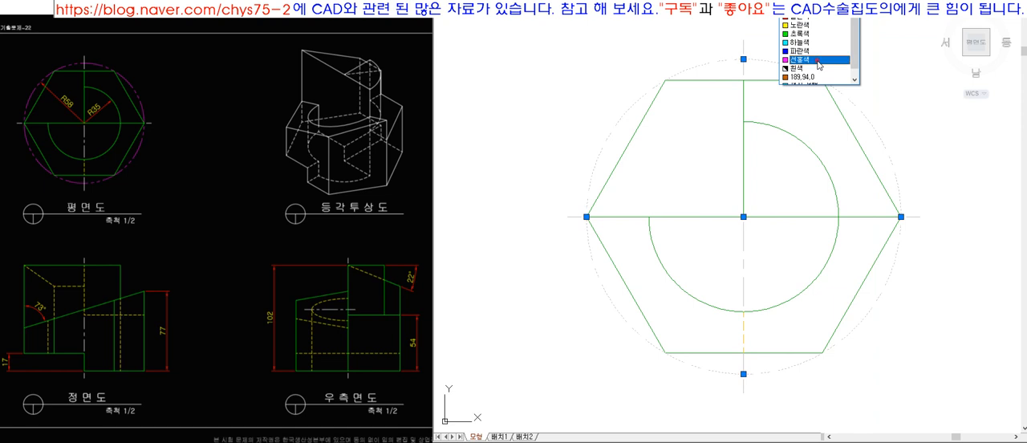
pyautogui.click(820, 64)
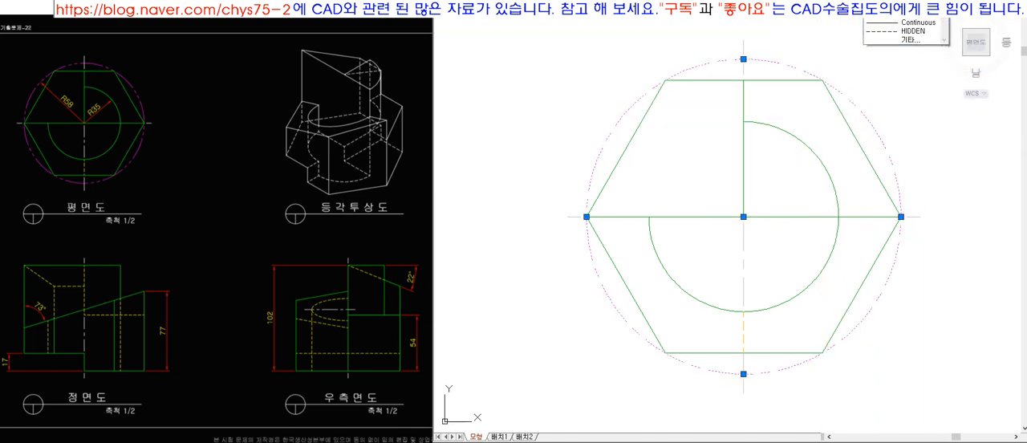
# Load the PHANTOM linetype into the drawing.
pyautogui.click(916, 40)
pyautogui.click(503, 112)
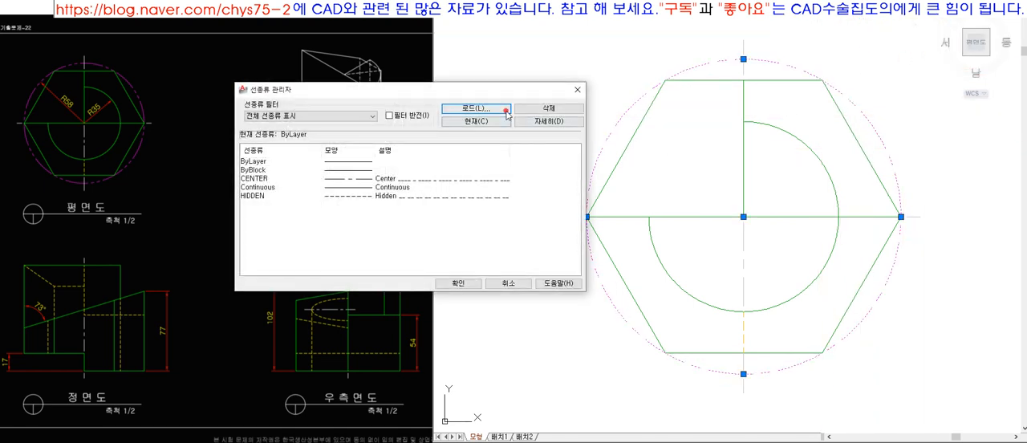
pyautogui.moveTo(716, 125); pyautogui.dragTo(730, 182)
pyautogui.click(495, 140)
pyautogui.click(538, 210)
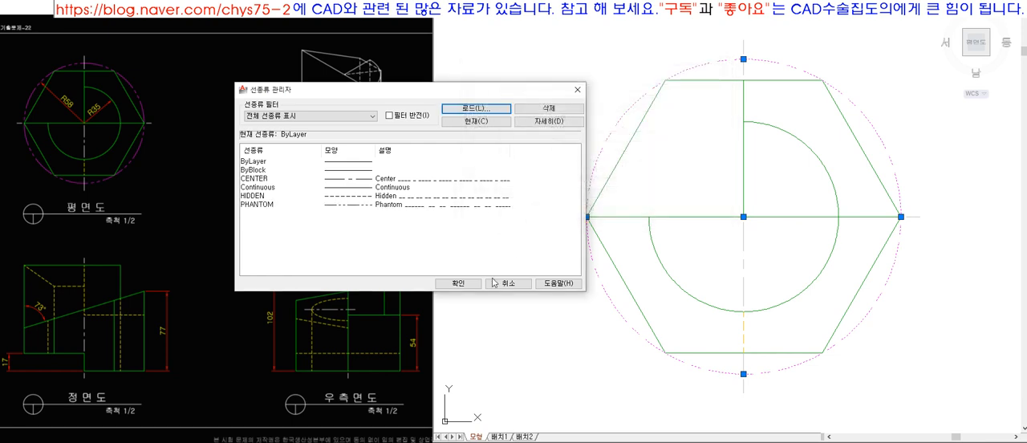
pyautogui.click(458, 282)
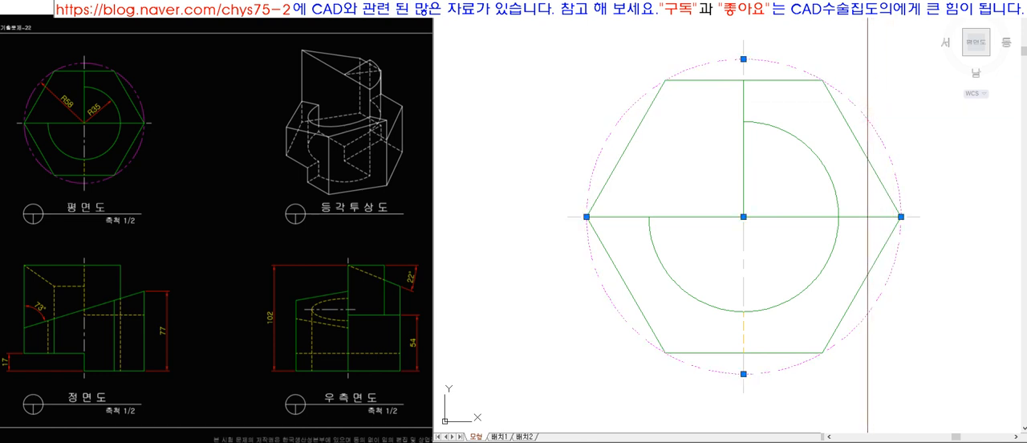
# Assign the PHANTOM linetype to the circle around the hexagon and open its properties.
pyautogui.press('Escape')
pyautogui.click(882, 148)
pyautogui.press('Escape')
pyautogui.click(882, 149)
pyautogui.rightClick(882, 149)
pyautogui.click(911, 392)
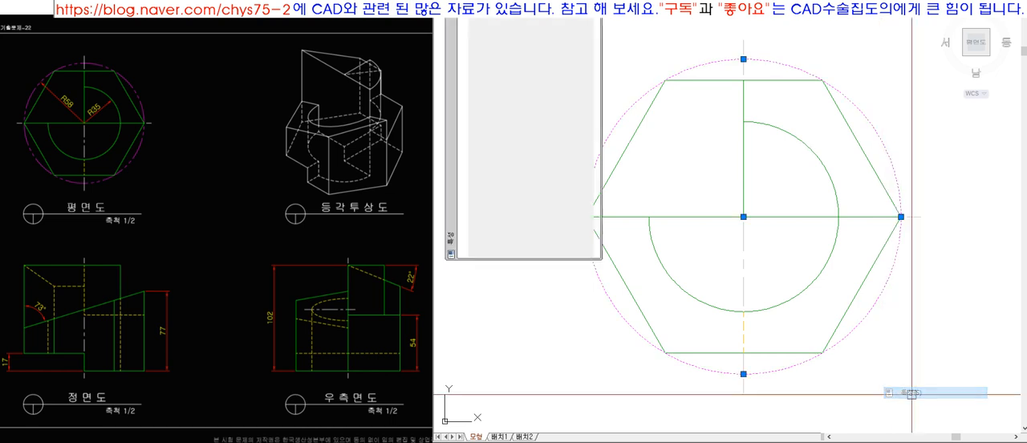
# Try linetype scales of 0.2, 0.02, 0.5 and 0.01 on the phantom circle.
pyautogui.click(537, 42)
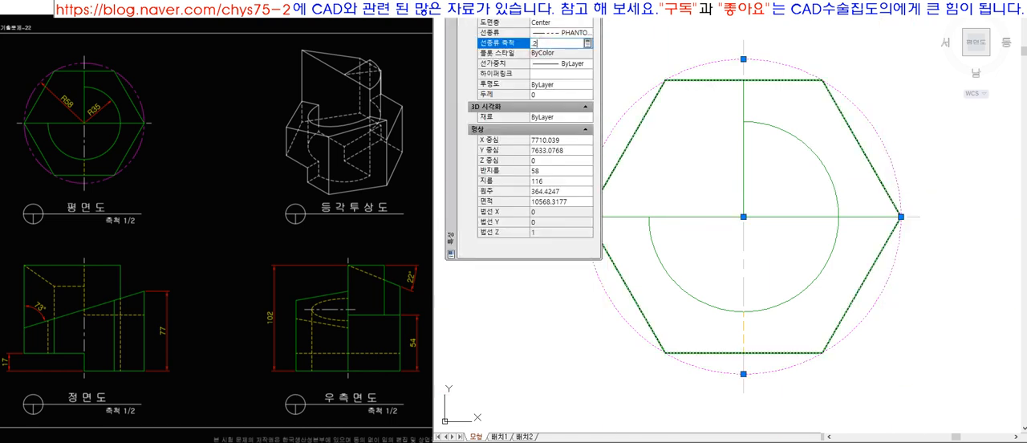
pyautogui.press('Return')
pyautogui.click(536, 42)
pyautogui.press('Return')
pyautogui.write('.02')
pyautogui.press('Return')
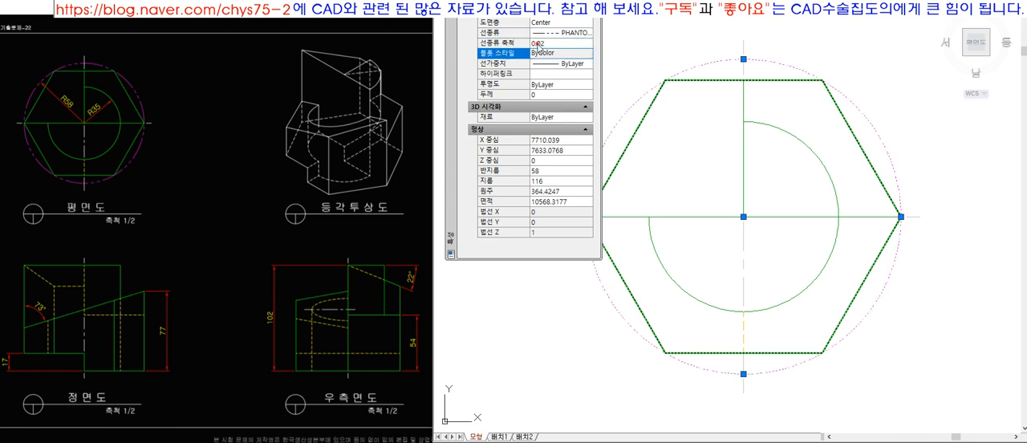
pyautogui.click(537, 43)
pyautogui.press('BackSpace')
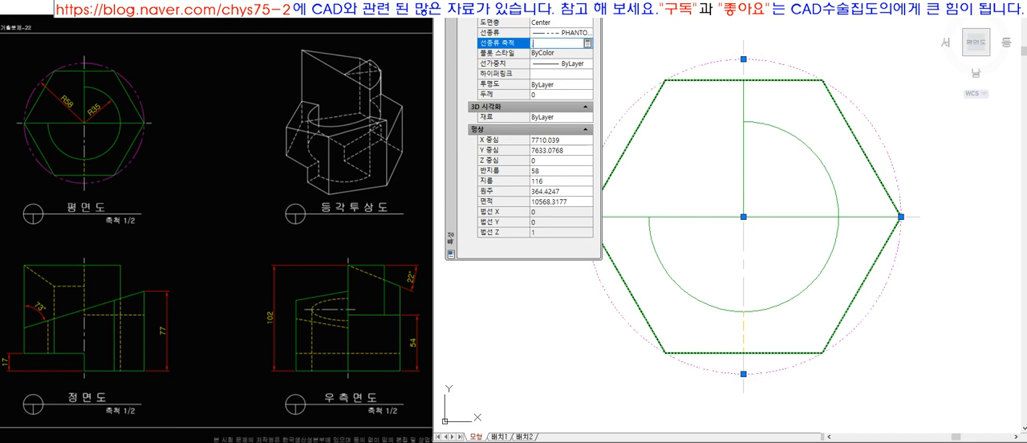
pyautogui.write('.01')
pyautogui.press('Return')
pyautogui.click(538, 52)
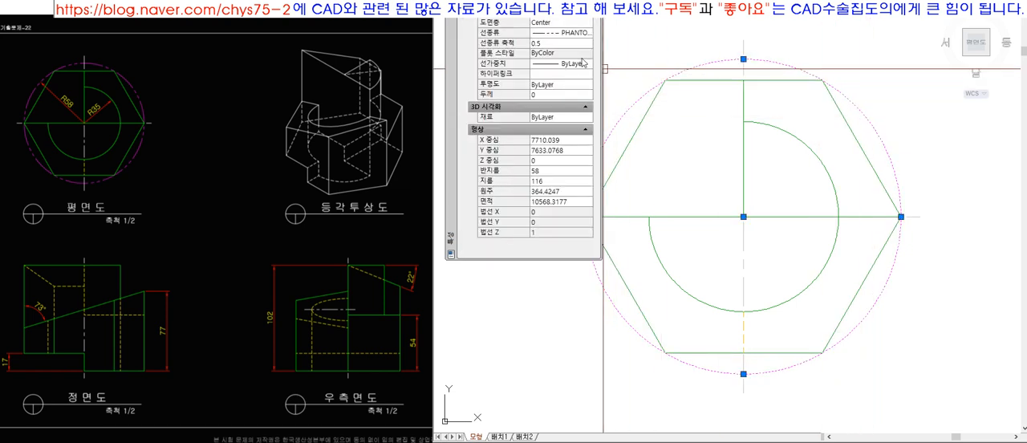
pyautogui.click(551, 44)
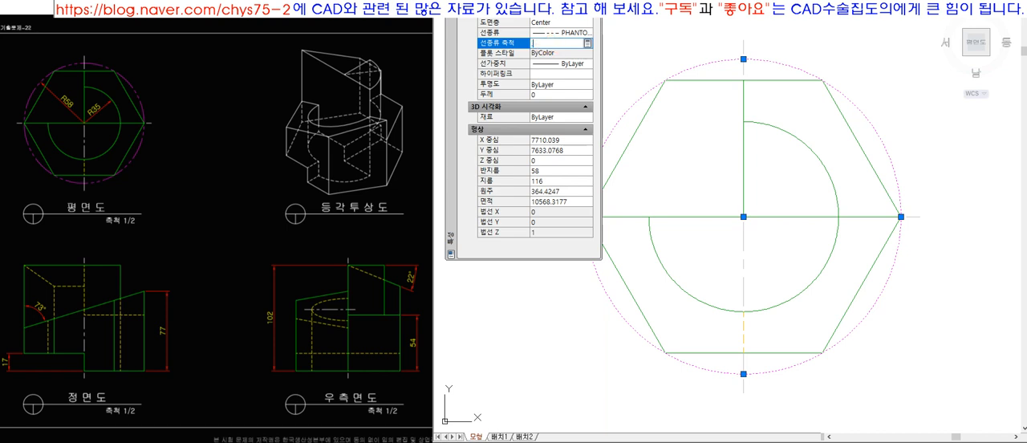
pyautogui.write('0.01')
pyautogui.press('Return')
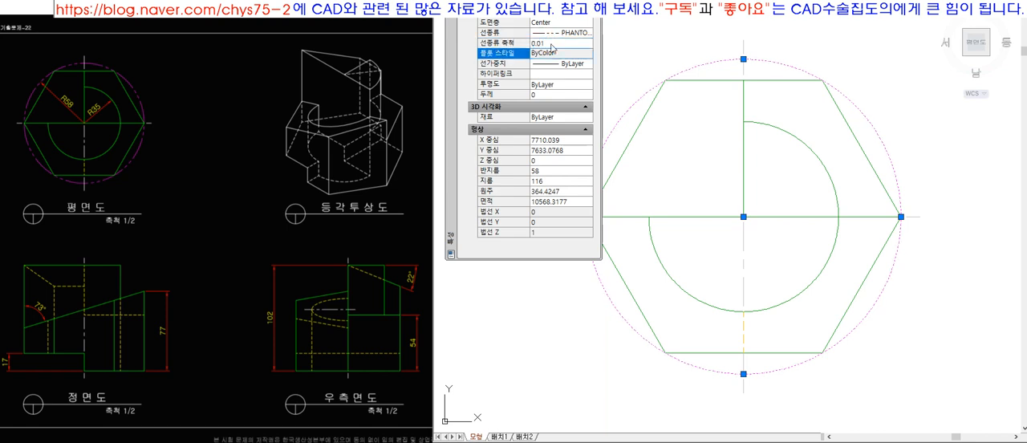
pyautogui.press('Escape')
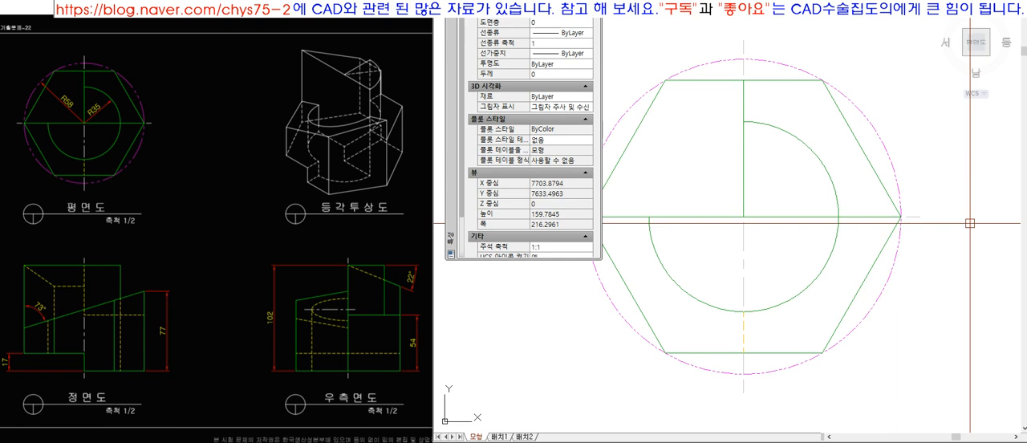
# Try linetype scales of 0.06 and 0.08 with no object selected.
pyautogui.click(543, 43)
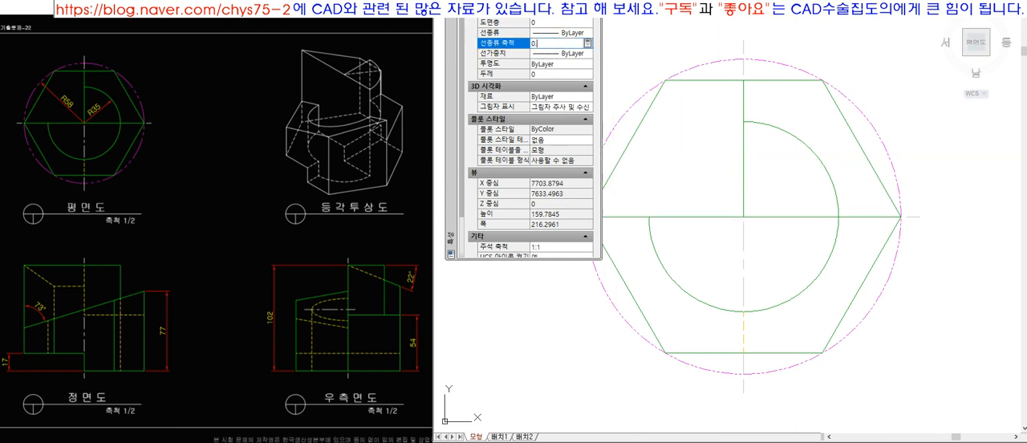
pyautogui.press('Return')
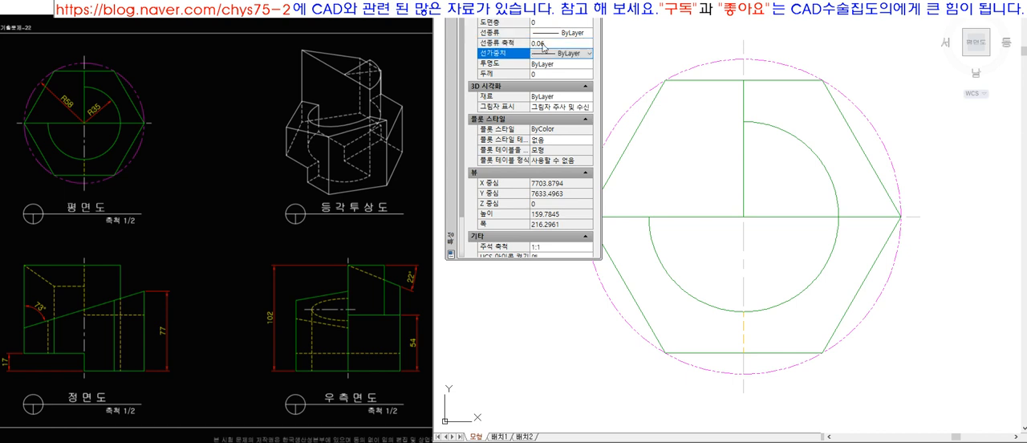
pyautogui.click(543, 44)
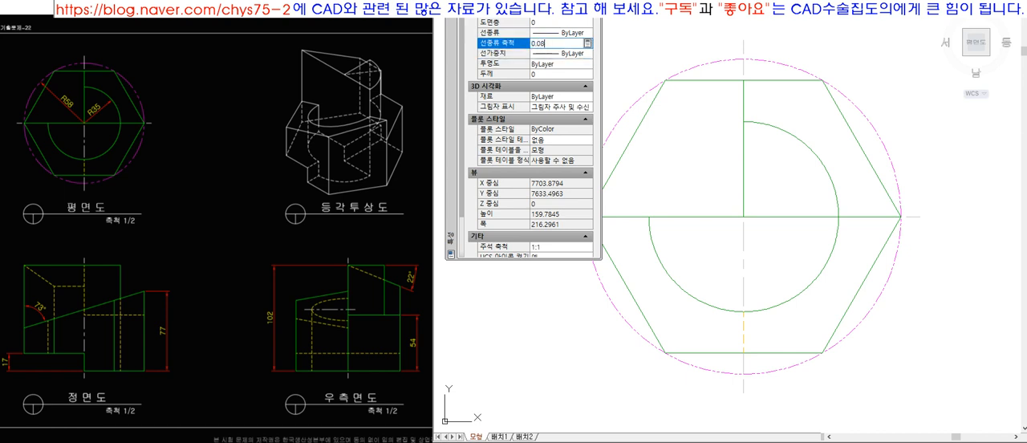
pyautogui.write('0.08')
pyautogui.press('Return')
pyautogui.click(543, 45)
pyautogui.write('0')
pyautogui.press('Return')
pyautogui.click(543, 44)
# Try linetype scales of 0.08 and 0.06 on the phantom circle and settle on 0.04.
pyautogui.click(718, 60)
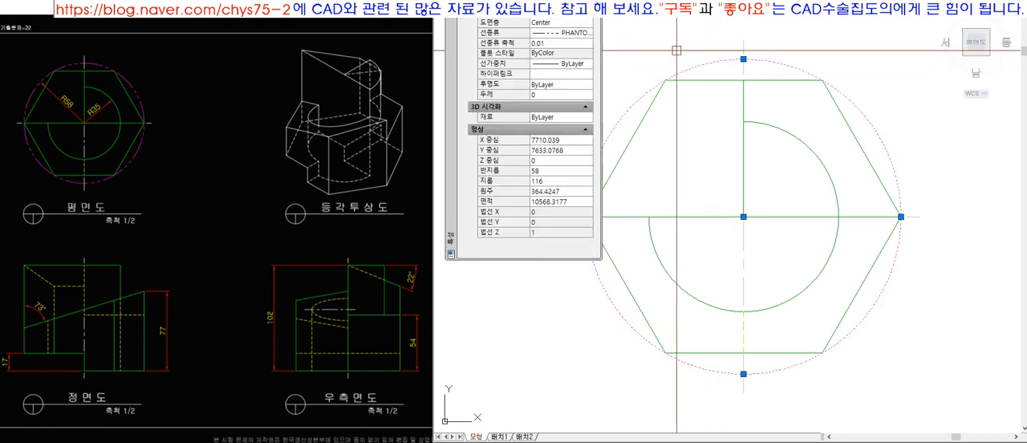
pyautogui.click(546, 44)
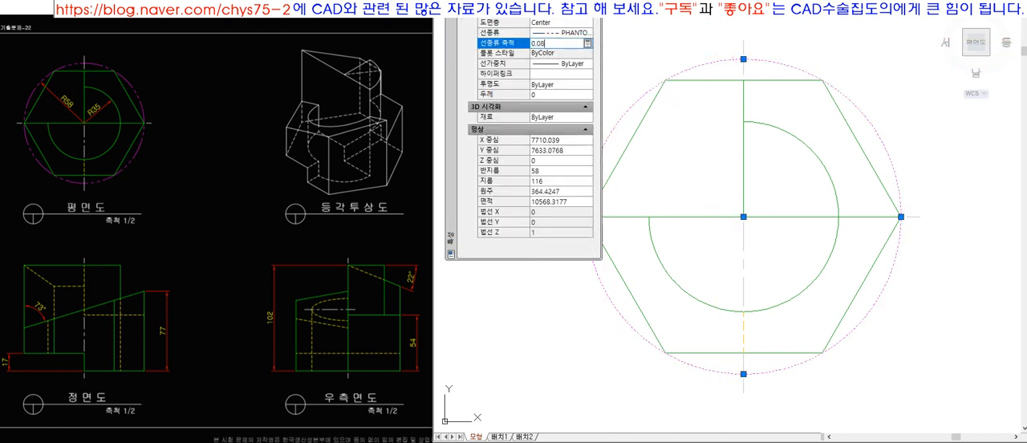
pyautogui.write('0.08')
pyautogui.press('Return')
pyautogui.click(548, 45)
pyautogui.write('0')
pyautogui.press('Return')
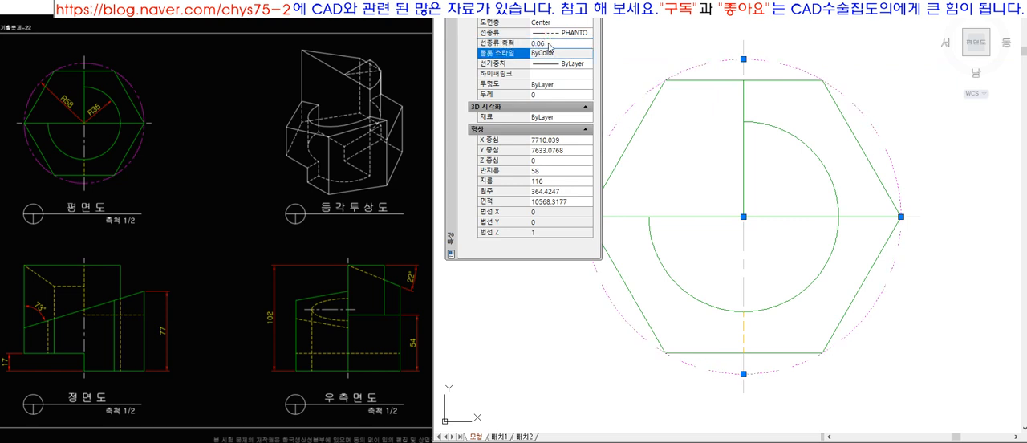
pyautogui.click(548, 44)
pyautogui.write('0.04')
pyautogui.press('Return')
pyautogui.press('Escape')
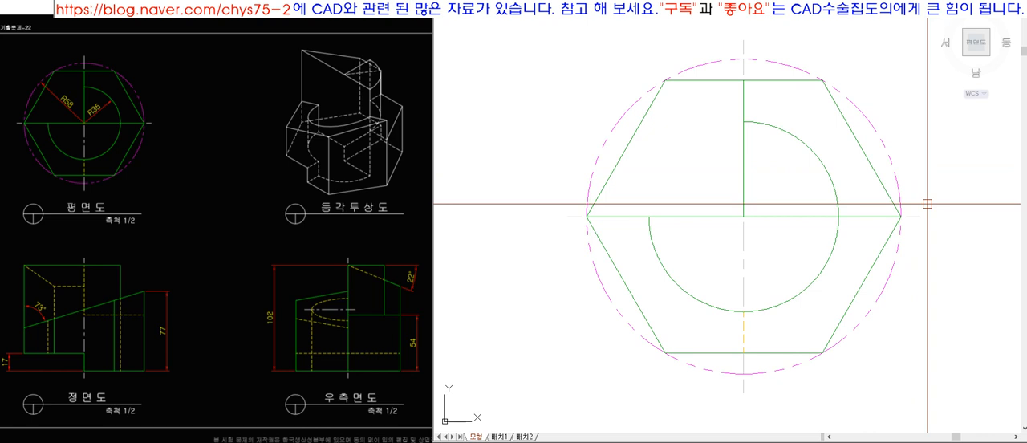
pyautogui.click(896, 169)
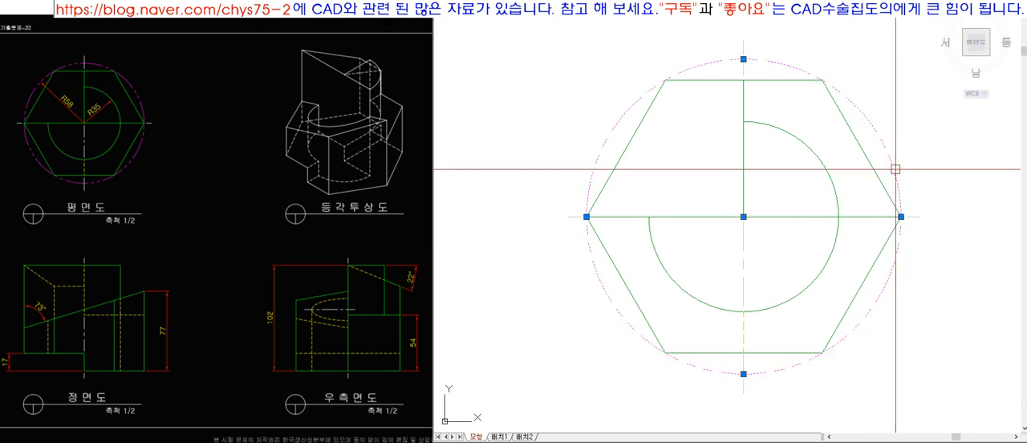
pyautogui.press('Escape')
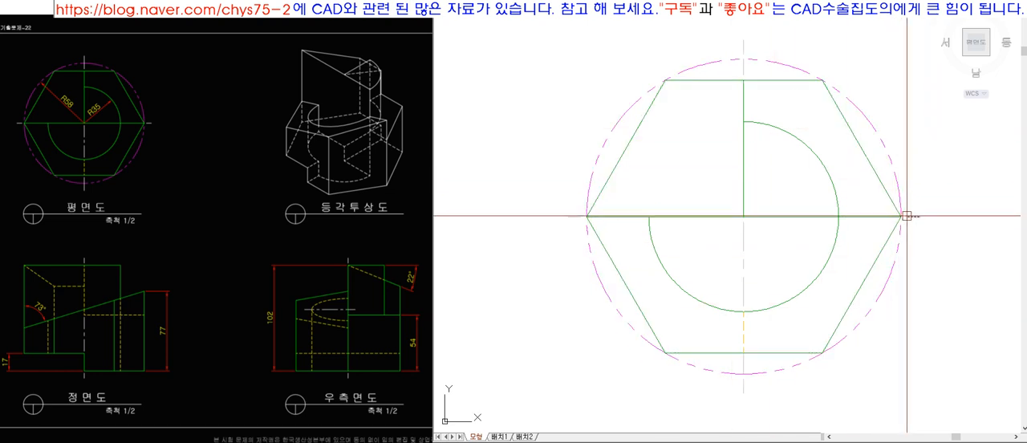
# Draw a helper diagonal across the lower-left quadrant from the crossing of the dividing lines to the frame's corner.
pyautogui.scroll(-10, 651, 237)
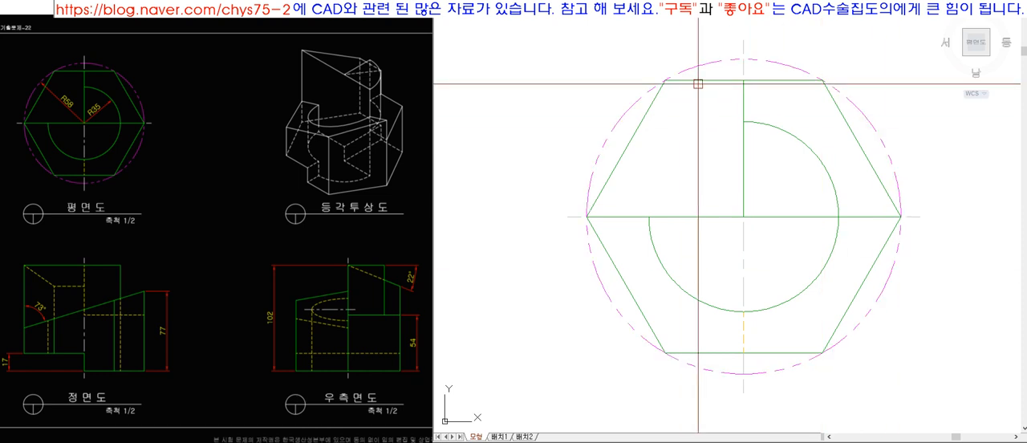
pyautogui.click(787, 276)
pyautogui.write('z o')
pyautogui.click(760, 48)
pyautogui.press('Return')
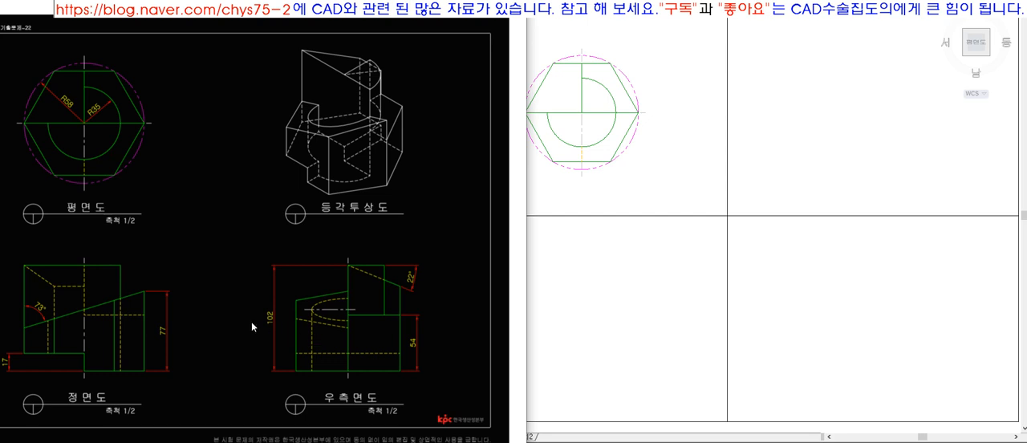
pyautogui.click(726, 216)
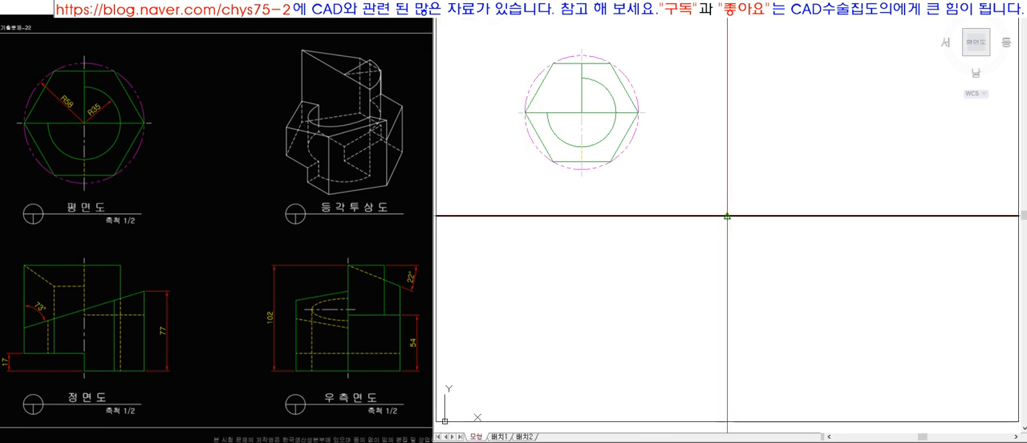
pyautogui.click(436, 421)
pyautogui.press('space')
pyautogui.press('space')
# Draw a short horizontal line from the diagonal's midpoint and erase the diagonal.
pyautogui.click(581, 318)
pyautogui.click(650, 319)
pyautogui.press('space')
pyautogui.click(614, 294)
pyautogui.press('Delete')
# Stretch both ends of the horizontal line outward beyond the width of the top view's circle.
pyautogui.click(598, 300)
pyautogui.click(535, 348)
pyautogui.click(593, 353)
pyautogui.click(497, 353)
pyautogui.press('space')
pyautogui.click(660, 353)
pyautogui.click(589, 269)
pyautogui.click(557, 278)
pyautogui.click(601, 279)
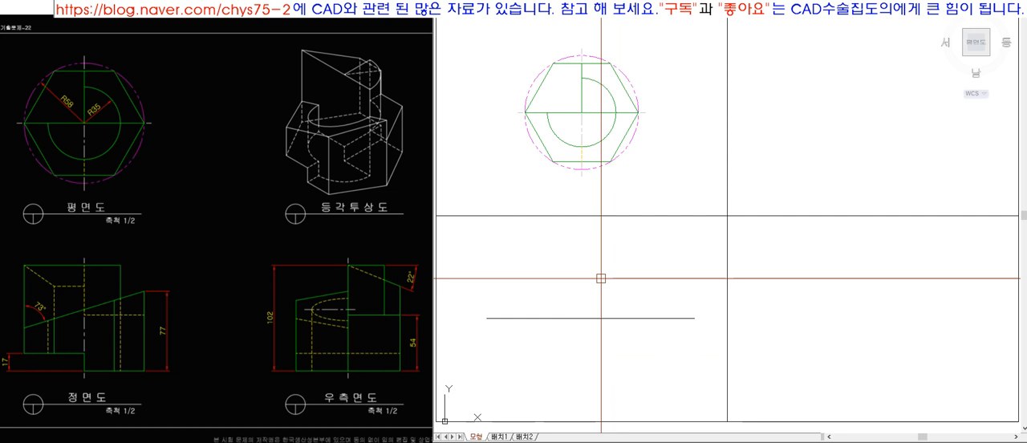
# Offset the horizontal line 51 upward and downward for the front view's height and erase the original line.
pyautogui.write('51')
pyautogui.press('space')
pyautogui.click(618, 321)
pyautogui.click(618, 299)
pyautogui.click(618, 320)
pyautogui.click(617, 358)
pyautogui.press('space')
pyautogui.write('e')
pyautogui.press('space')
pyautogui.click(637, 330)
pyautogui.click(618, 301)
pyautogui.press('space')
# Make the 작업선HIDDEN layer current and draw a vertical projection line from the hexagon's left vertex down to the front view's base line.
pyautogui.click(684, 7)
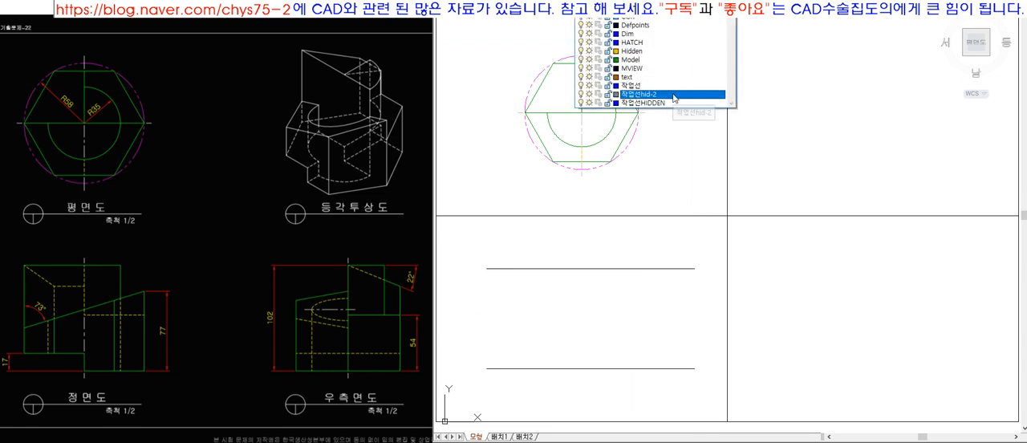
pyautogui.click(671, 102)
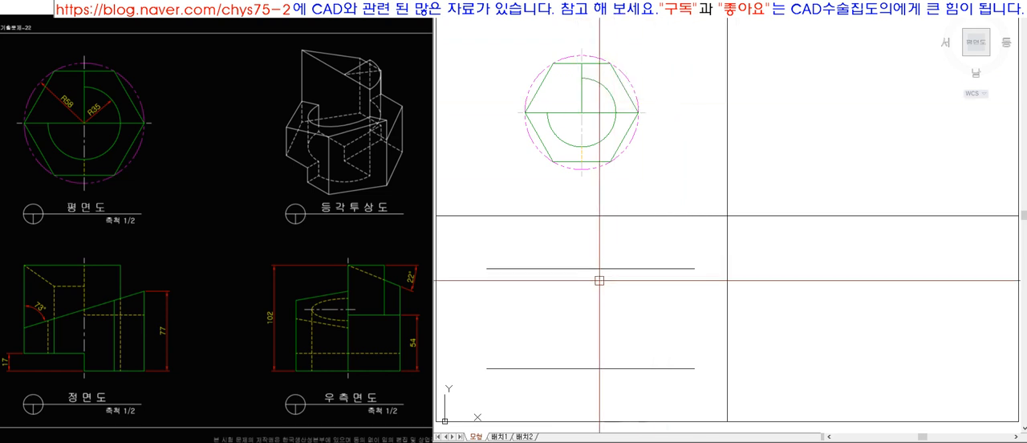
pyautogui.scroll(5, 528, 89)
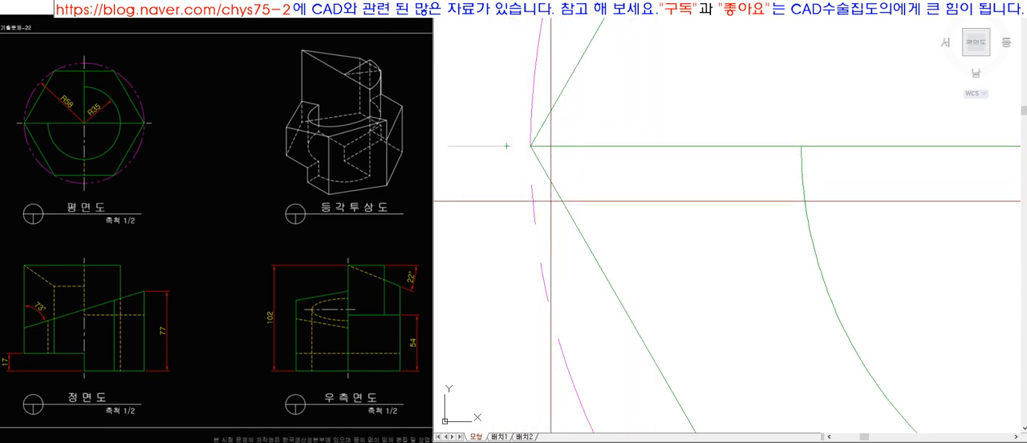
pyautogui.scroll(2, 525, 134)
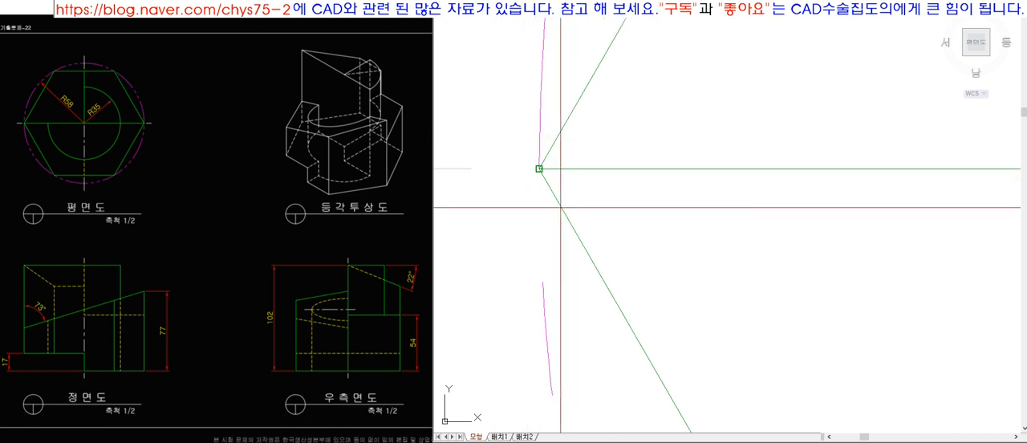
pyautogui.scroll(-5, 559, 136)
pyautogui.scroll(3, 579, 193)
pyautogui.scroll(-2, 577, 178)
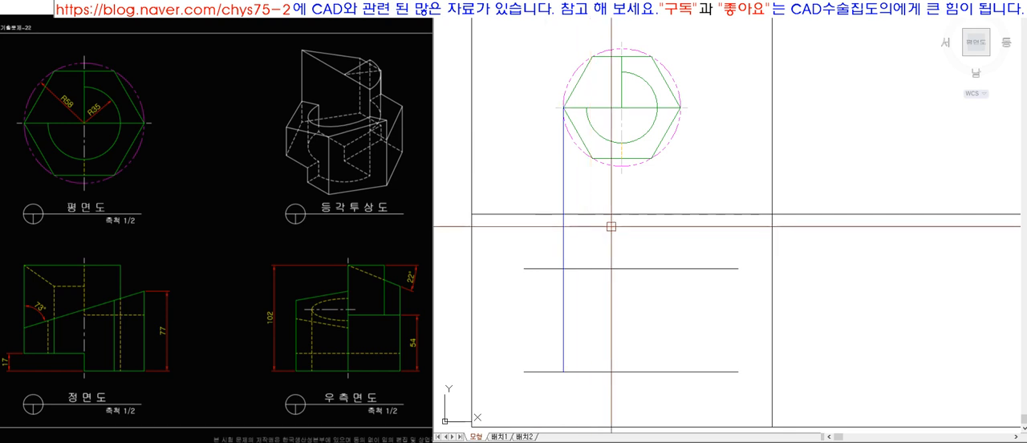
# Draw a vertical projection line from the hexagon's right vertex down into the front view area.
pyautogui.scroll(2, 659, 126)
pyautogui.scroll(3, 659, 126)
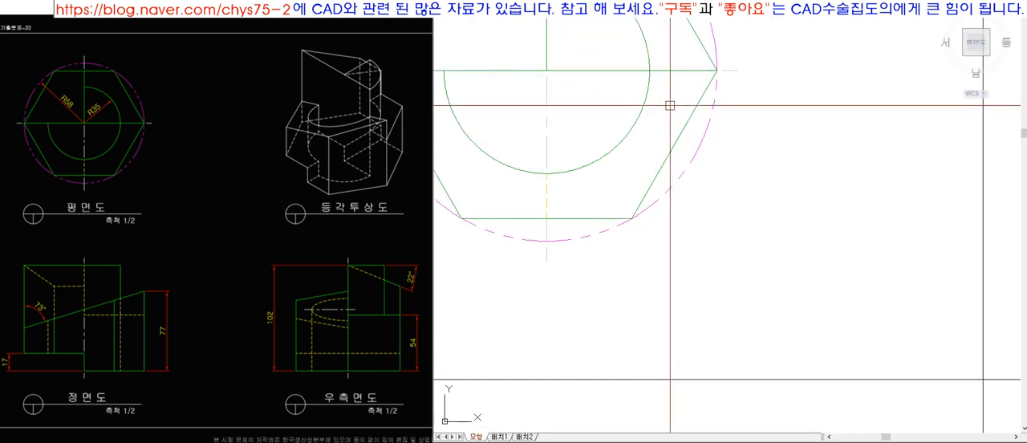
pyautogui.scroll(-1, 720, 62)
pyautogui.scroll(-4, 747, 361)
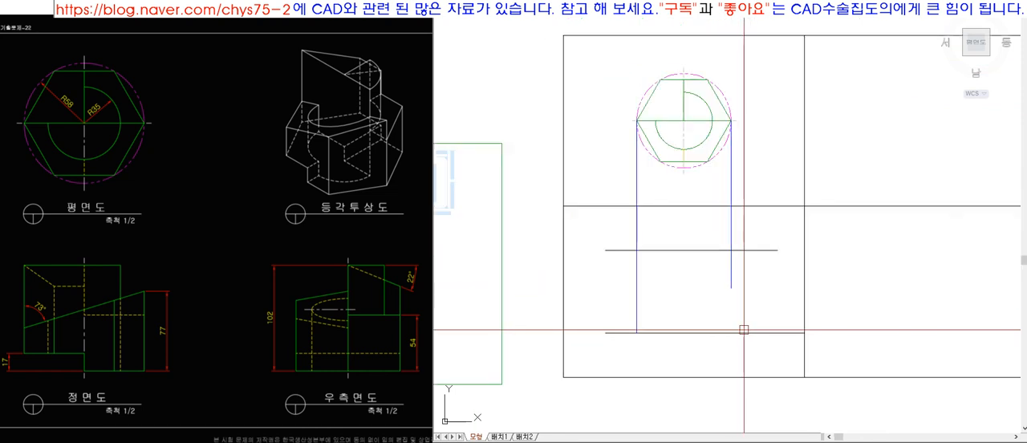
# Trim the projection lines and the overhanging horizontal lines so they form the front view's rectangle.
pyautogui.click(760, 328)
pyautogui.click(624, 227)
pyautogui.click(764, 355)
pyautogui.click(619, 296)
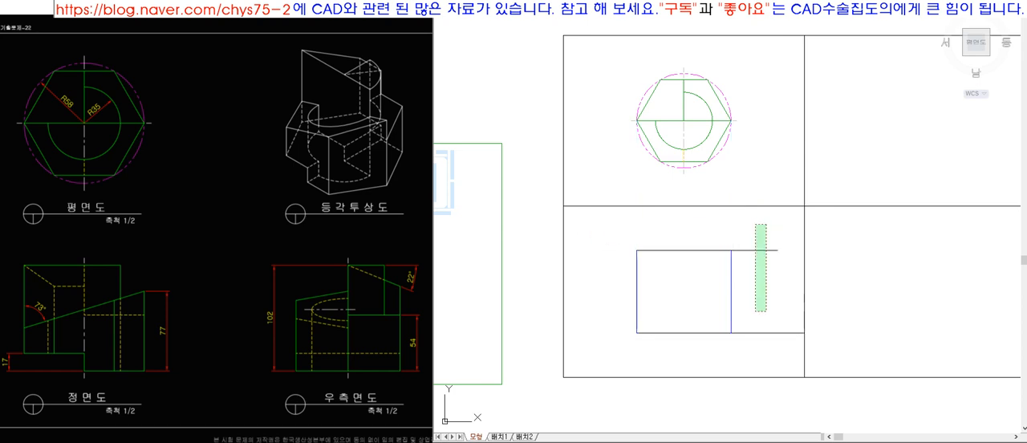
pyautogui.click(761, 225)
pyautogui.click(601, 333)
pyautogui.press('space')
# Set the linetype scale to .5 and give the front view's rectangle the green outline properties.
pyautogui.write('lts')
pyautogui.press('space')
pyautogui.write('.5')
pyautogui.press('space')
pyautogui.scroll(1, 648, 206)
pyautogui.moveTo(735, 201); pyautogui.dragTo(644, 206, button='middle')
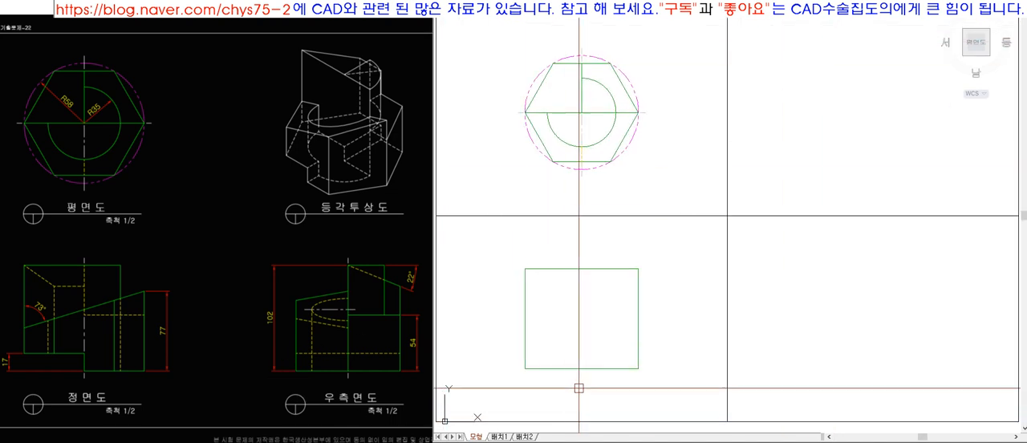
# Build a vertical base line for the right side view in the lower-right quadrant, starting from a temporary diagonal's midpoint.
pyautogui.write('l')
pyautogui.press('space')
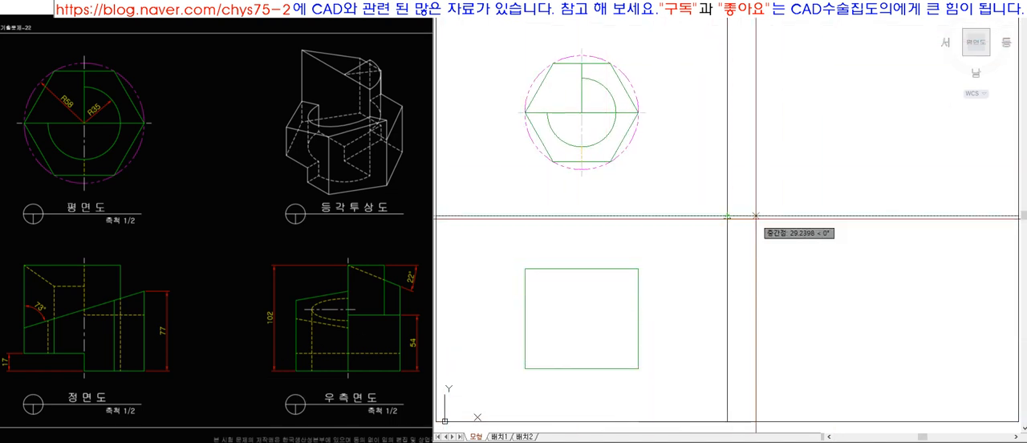
pyautogui.click(726, 421)
pyautogui.click(891, 256)
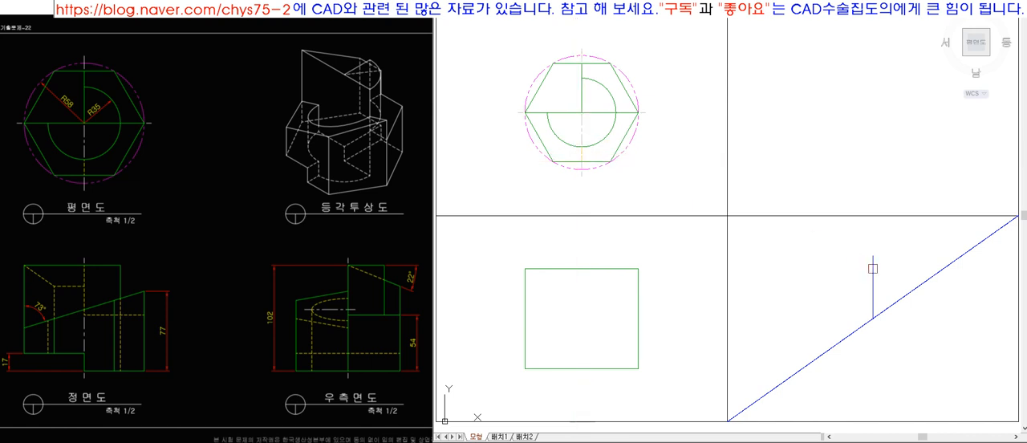
pyautogui.click(859, 328)
pyautogui.press('Delete')
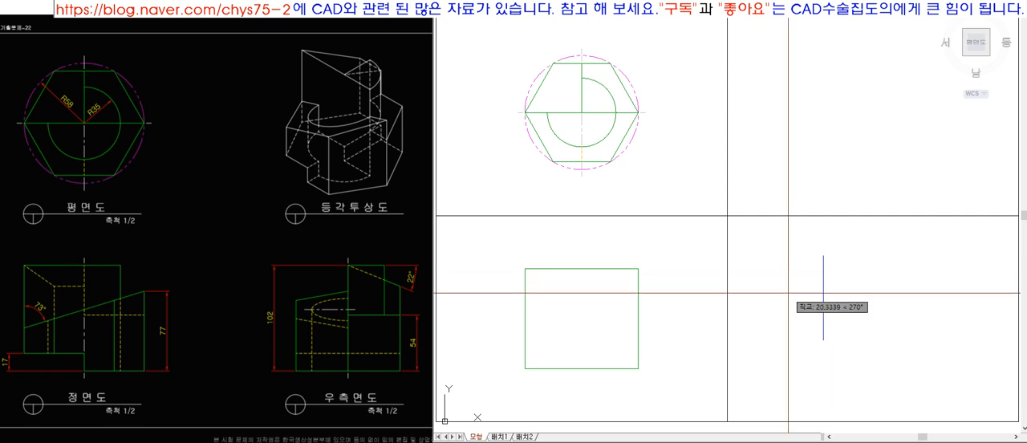
pyautogui.click(794, 345)
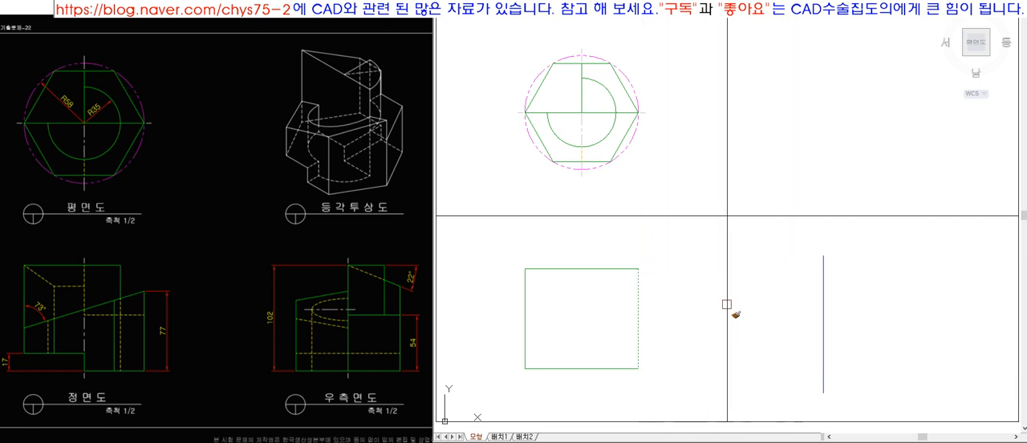
# Draw horizontal projection lines from the front view rectangle's upper and lower right corners toward the side view's vertical line.
pyautogui.press('l')
pyautogui.press('space')
pyautogui.click(638, 269)
pyautogui.click(780, 292)
pyautogui.press('space')
pyautogui.press('space')
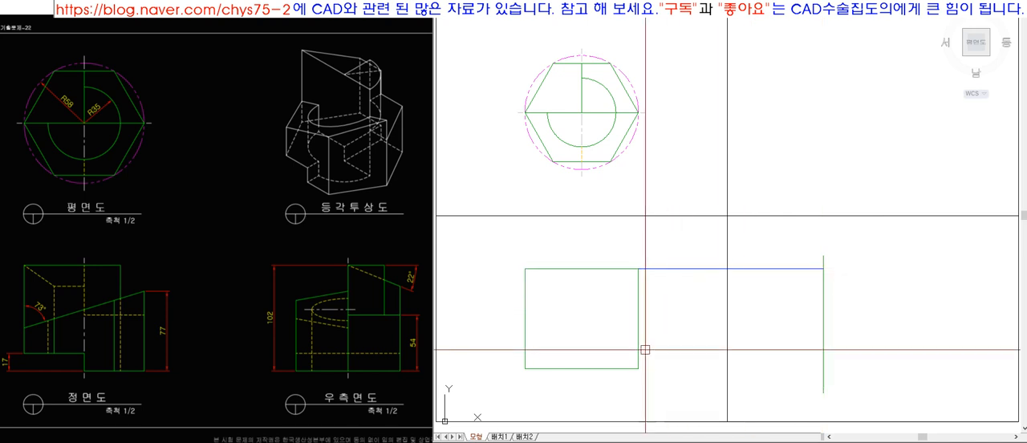
pyautogui.click(638, 368)
pyautogui.click(773, 360)
pyautogui.press('space')
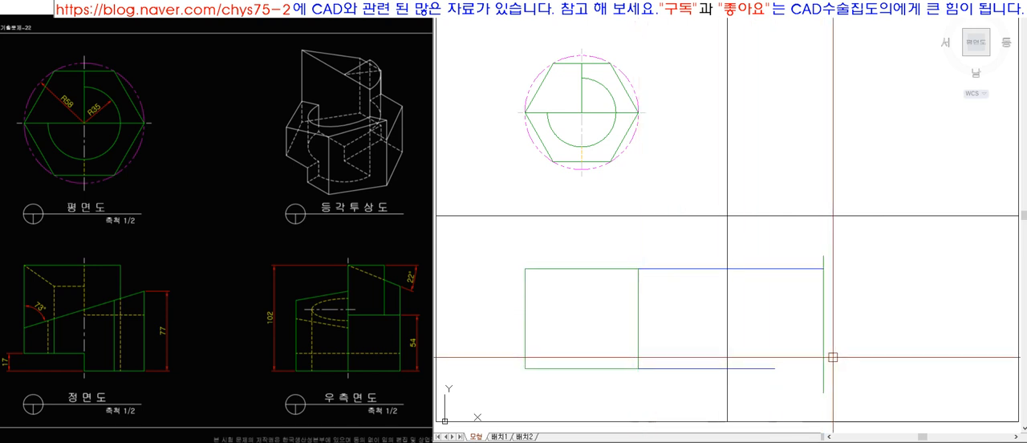
# Run both horizontal projection lines up to the side view's vertical line and set their linetype scale to 2.
pyautogui.click(807, 393)
pyautogui.click(759, 230)
pyautogui.rightClick(767, 268)
pyautogui.click(777, 249)
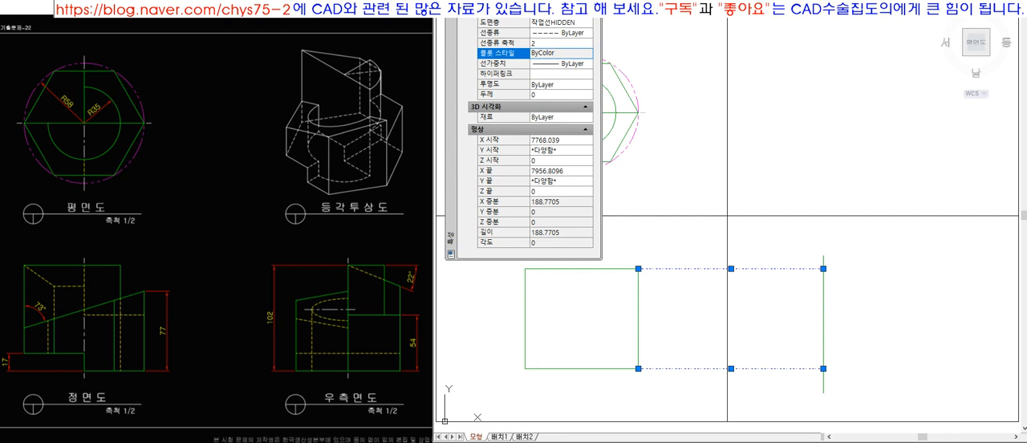
pyautogui.press('Escape')
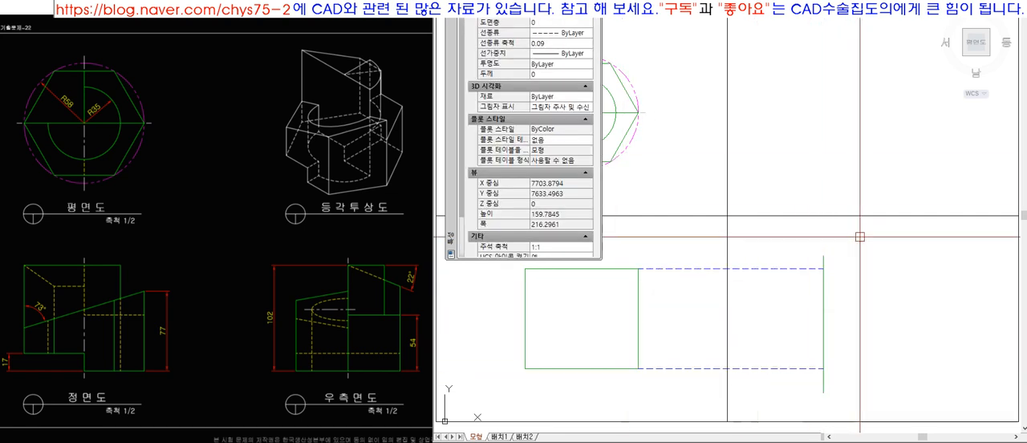
pyautogui.hotkey('ctrl', '1')
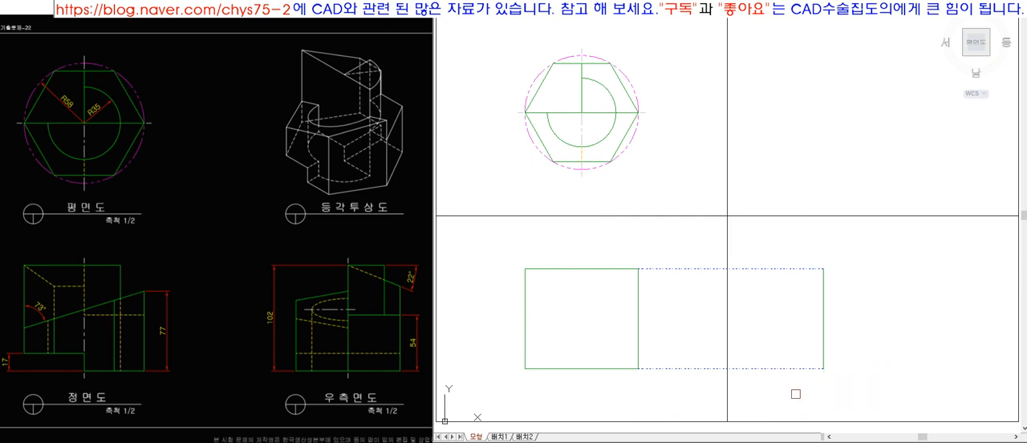
# Trim the side view's vertical line to the two horizontal projection lines and erase those projections.
pyautogui.click(756, 268)
pyautogui.press('Delete')
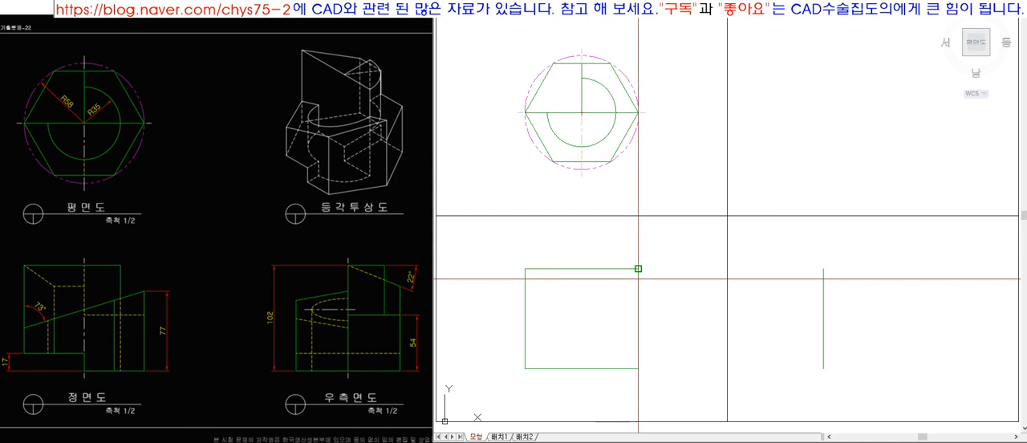
# Project the hexagon's lower edge horizontally across and join it in a corner with a vertical line rising from the side view.
pyautogui.click(608, 160)
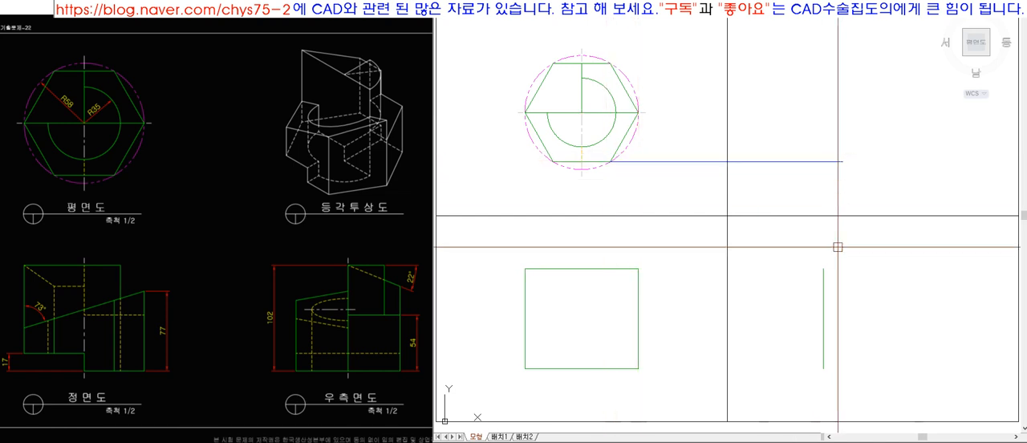
pyautogui.click(823, 169)
pyautogui.click(811, 159)
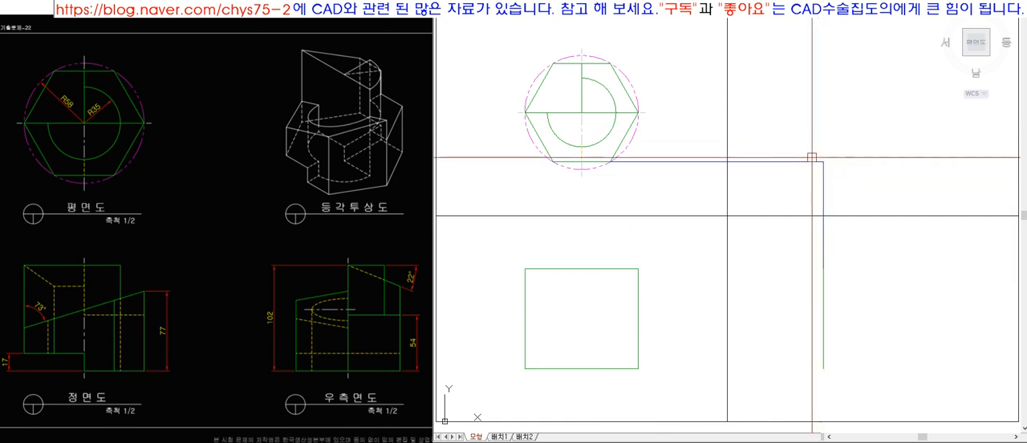
# Draw a horizontal line from that corner, rotate it 45° into a miter line and extend it upward.
pyautogui.press('l')
pyautogui.press('space')
pyautogui.click(823, 161)
pyautogui.click(982, 180)
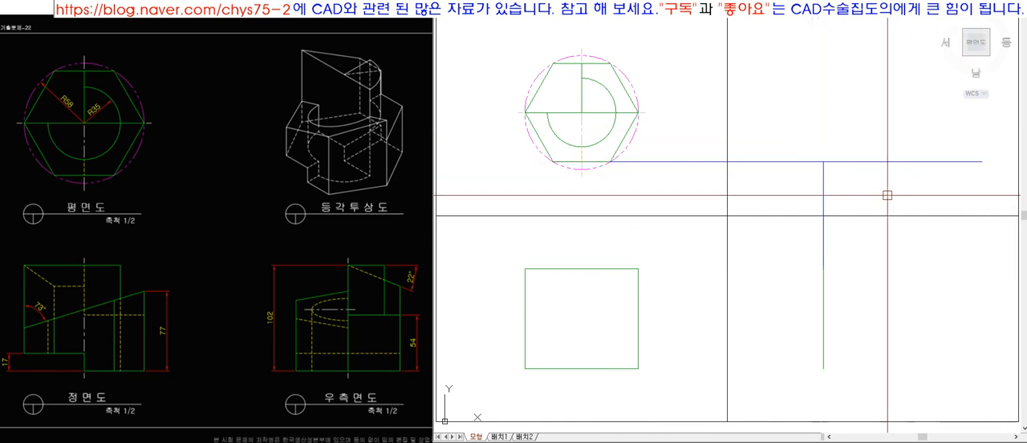
pyautogui.click(832, 163)
pyautogui.write('45')
pyautogui.press('space')
pyautogui.write('ex')
pyautogui.press('space')
pyautogui.press('space')
pyautogui.click(908, 75)
pyautogui.press('space')
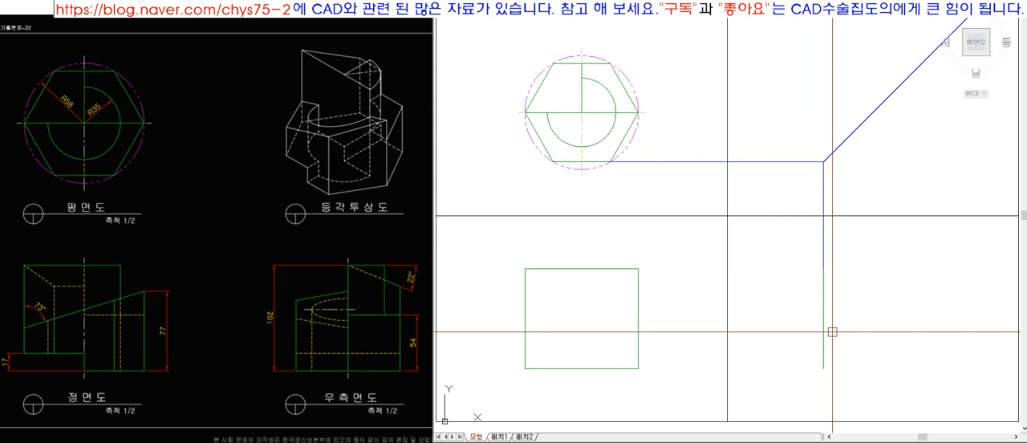
pyautogui.click(638, 112)
pyautogui.moveTo(639, 114)
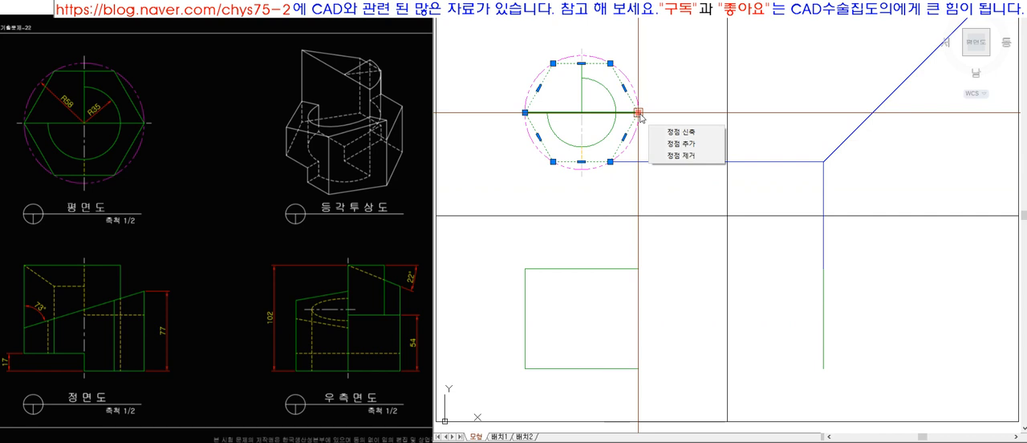
pyautogui.press('Escape')
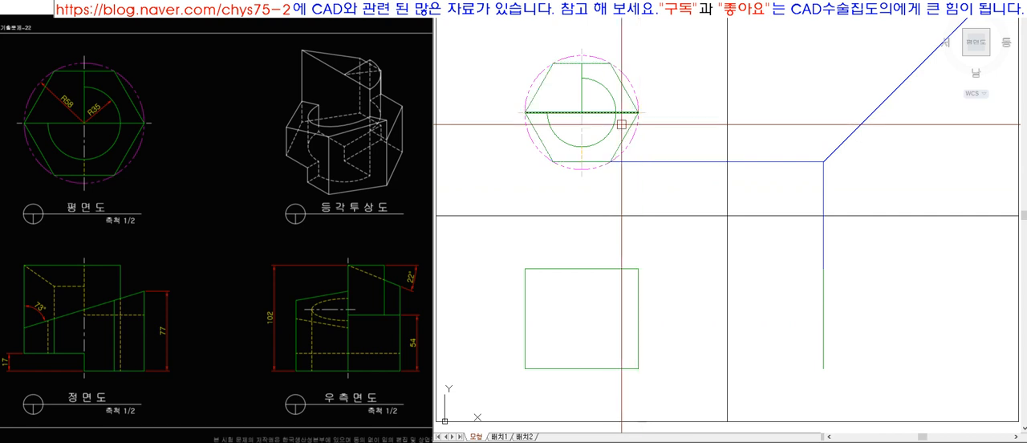
pyautogui.click(642, 182)
pyautogui.press('Escape')
# Fillet the helper lines below the hexagon's right vertex into a corner and connect it to the front view and the 45° line's start.
pyautogui.press('f')
pyautogui.press('space')
pyautogui.click(639, 154)
pyautogui.click(625, 161)
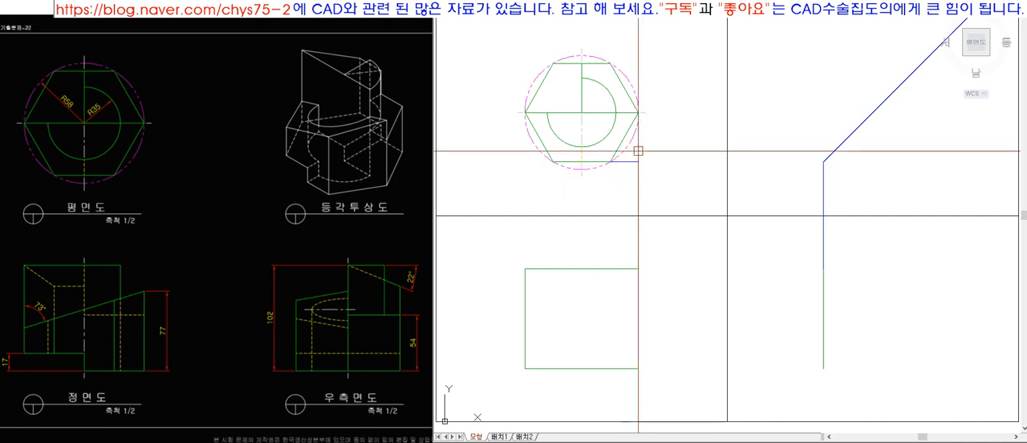
pyautogui.click(636, 163)
pyautogui.press('space')
pyautogui.press('l')
pyautogui.press('space')
pyautogui.click(638, 268)
pyautogui.click(638, 162)
pyautogui.click(822, 162)
pyautogui.press('space')
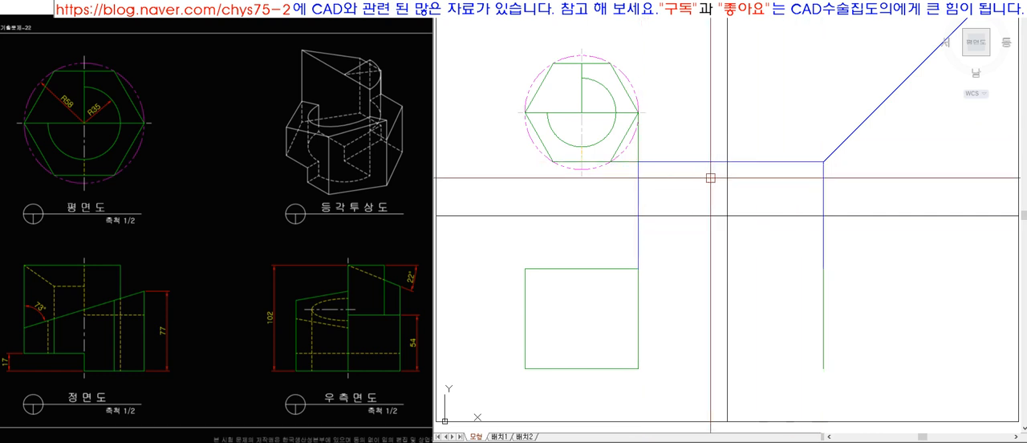
# Erase the horizontal and vertical helper lines between the top view, the front view and the 45° line's start.
pyautogui.click(688, 163)
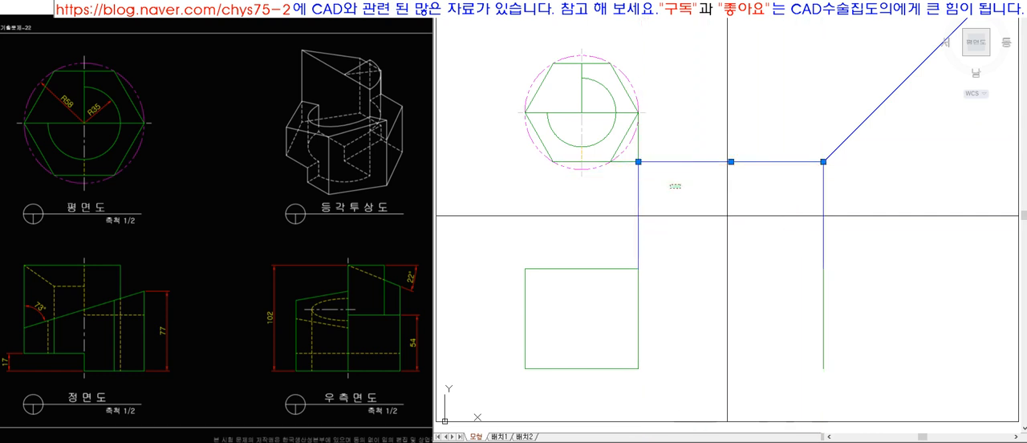
pyautogui.click(623, 163)
pyautogui.click(641, 159)
pyautogui.press('Delete')
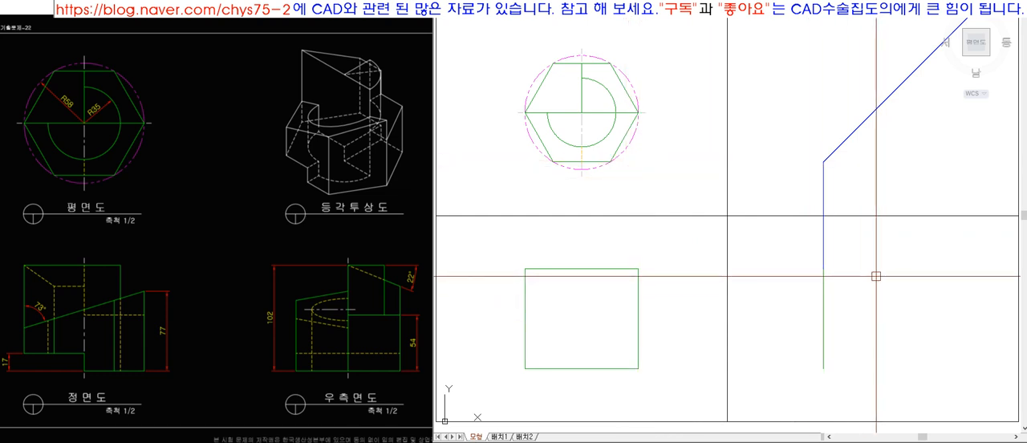
# Project the hexagon's upper edge horizontally to the 45° line and drop a vertical line from the intersection into the side view.
pyautogui.click(610, 62)
pyautogui.click(823, 63)
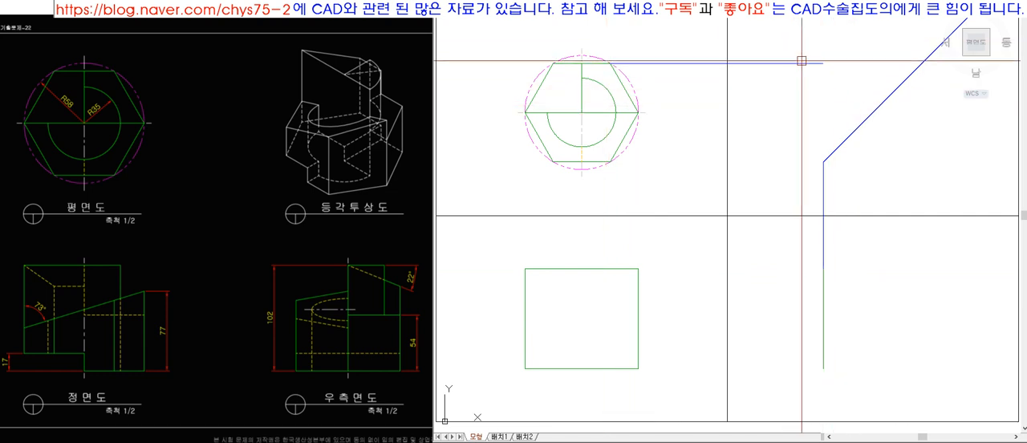
pyautogui.press('space')
pyautogui.write('l')
pyautogui.press('space')
pyautogui.click(921, 63)
pyautogui.click(930, 339)
pyautogui.press('space')
# Draw horizontal lines from the front view's upper and lower right corners across the side view area.
pyautogui.press('space')
pyautogui.click(639, 274)
pyautogui.click(949, 300)
pyautogui.press('space')
pyautogui.press('space')
pyautogui.click(639, 368)
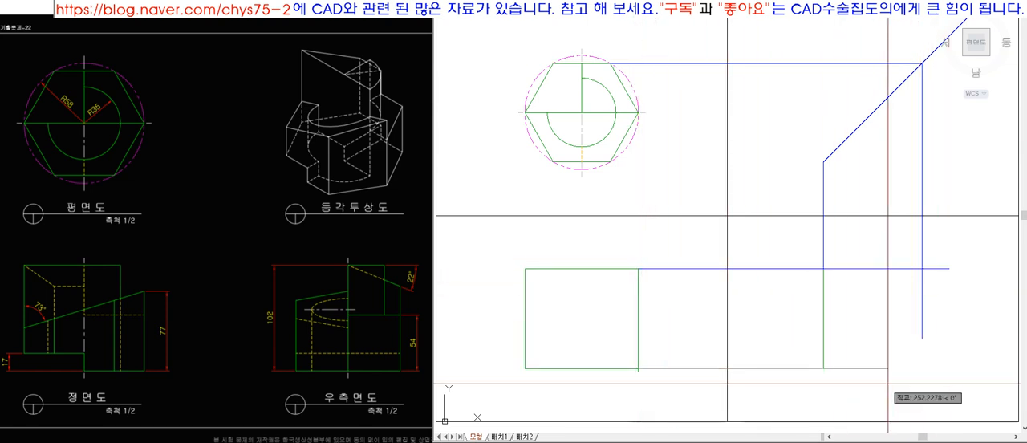
pyautogui.click(954, 383)
pyautogui.press('space')
pyautogui.click(944, 389)
# Trim the lower projection line and the dropped vertical line back to the side view's outline.
pyautogui.press('space')
pyautogui.write('tr')
pyautogui.press('space')
pyautogui.click(948, 392)
pyautogui.click(816, 250)
pyautogui.press('space')
pyautogui.click(798, 403)
pyautogui.click(782, 314)
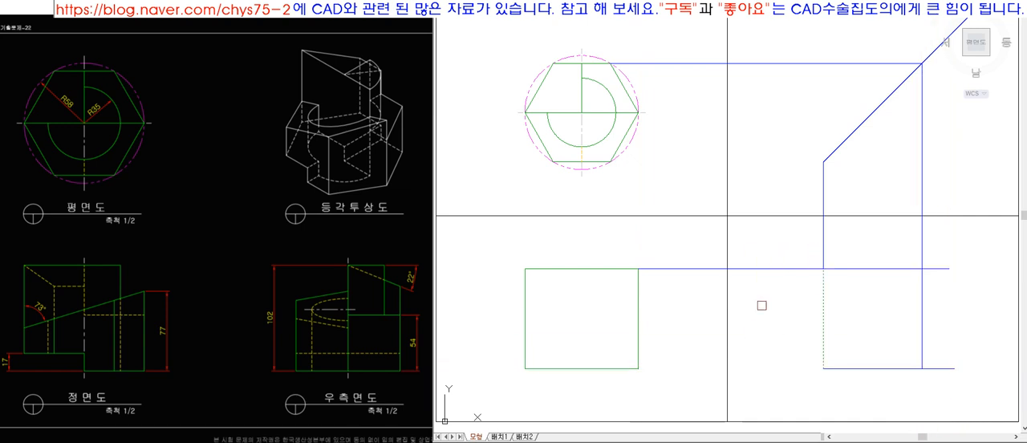
pyautogui.click(945, 246)
pyautogui.click(926, 393)
pyautogui.press('space')
# Erase the leftover projection lines above and beside the side view, keeping the 45° line.
pyautogui.click(823, 260)
pyautogui.click(799, 269)
pyautogui.write('e')
pyautogui.press('space')
pyautogui.click(766, 64)
pyautogui.press('space')
# Make the 작업선 layer current and draw the side view's top edge.
pyautogui.click(710, 3)
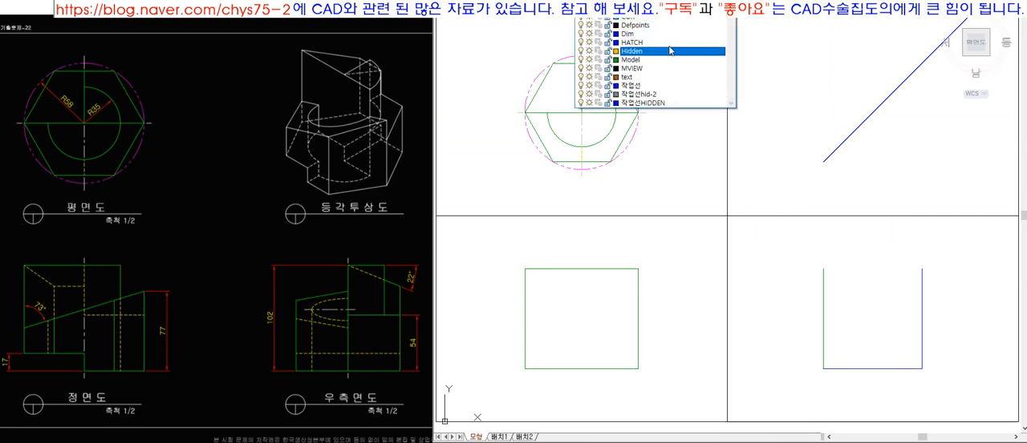
pyautogui.click(666, 88)
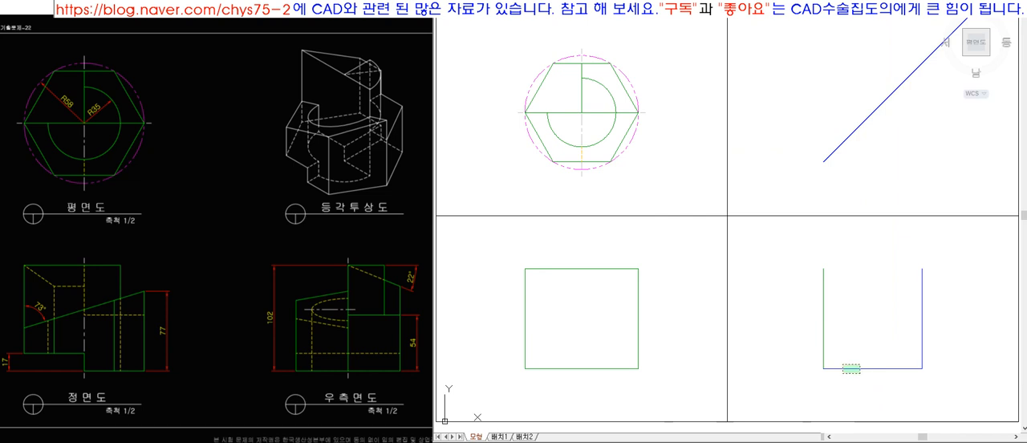
pyautogui.click(822, 270)
# Match the side view's base and right edge to the green outline properties of its left edge.
pyautogui.write('ma')
pyautogui.press('space')
pyautogui.click(823, 280)
pyautogui.click(795, 255)
pyautogui.click(939, 389)
pyautogui.press('space')
# Match the side view's top edge and the 45° line to the green outline, and erase the quadrant dividing lines.
pyautogui.press('space')
pyautogui.click(869, 269)
pyautogui.click(847, 138)
pyautogui.press('space')
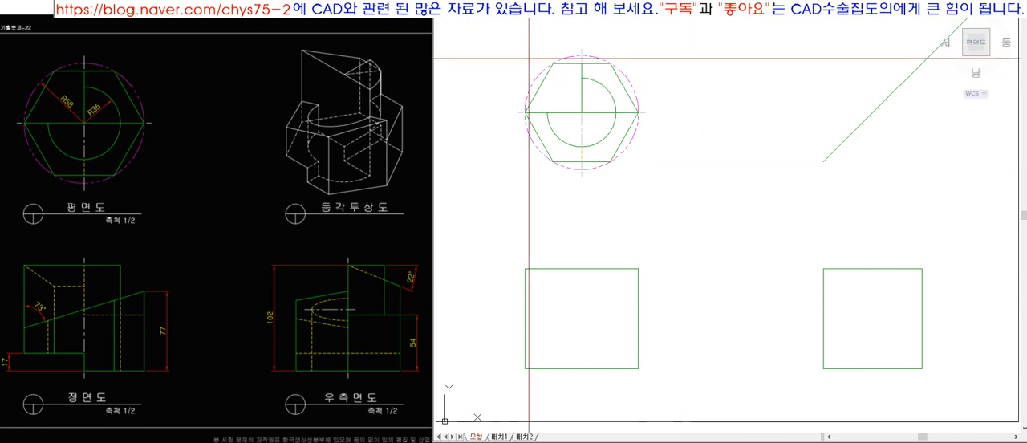
# Project the plan view's vertical axis down through the front view and put the line on the Center layer.
pyautogui.click(975, 402)
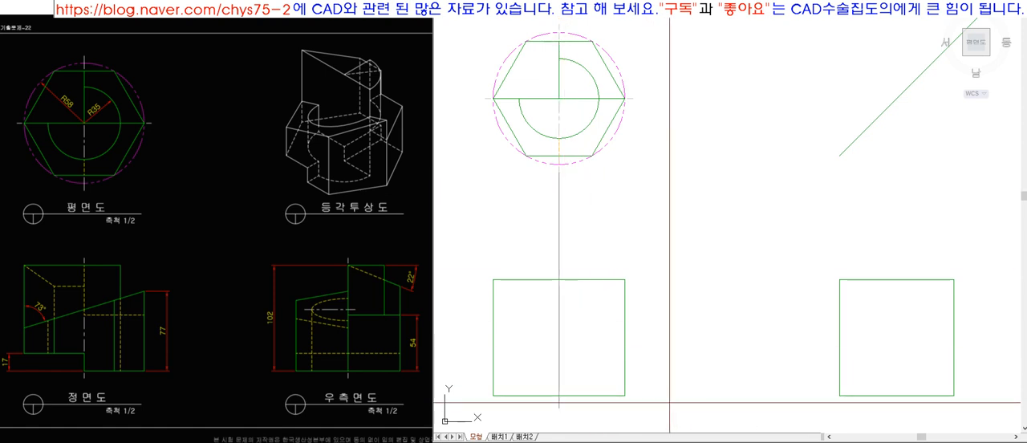
pyautogui.scroll(1, 537, 295)
pyautogui.scroll(3, 474, 309)
pyautogui.click(681, 10)
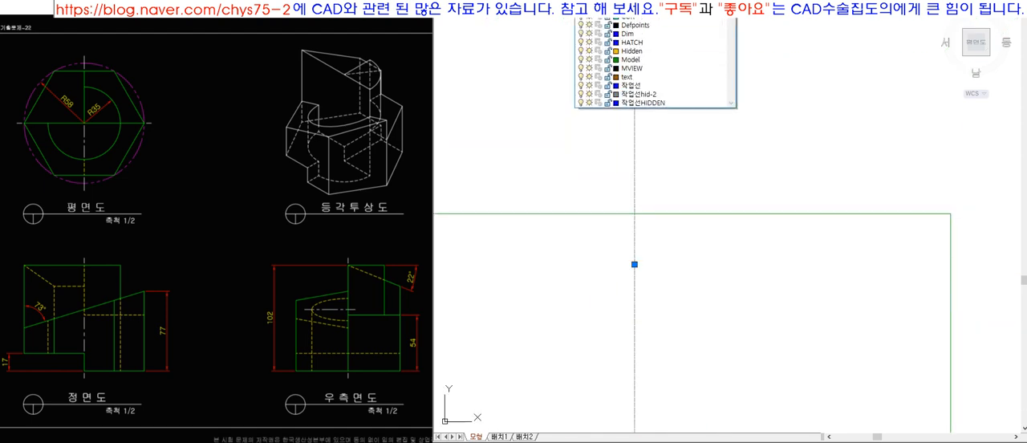
pyautogui.click(683, 63)
pyautogui.press('Escape')
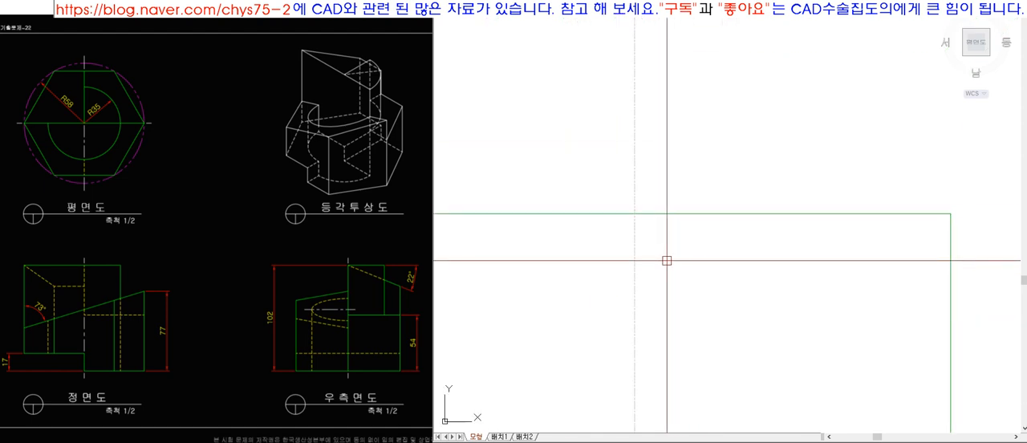
# Check the vertical centre line's layer and linetype properties.
pyautogui.click(633, 144)
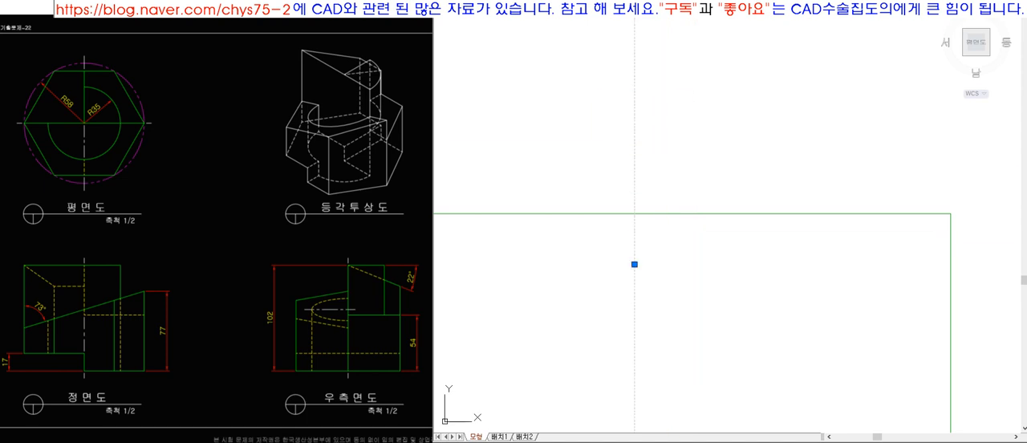
pyautogui.rightClick(634, 83)
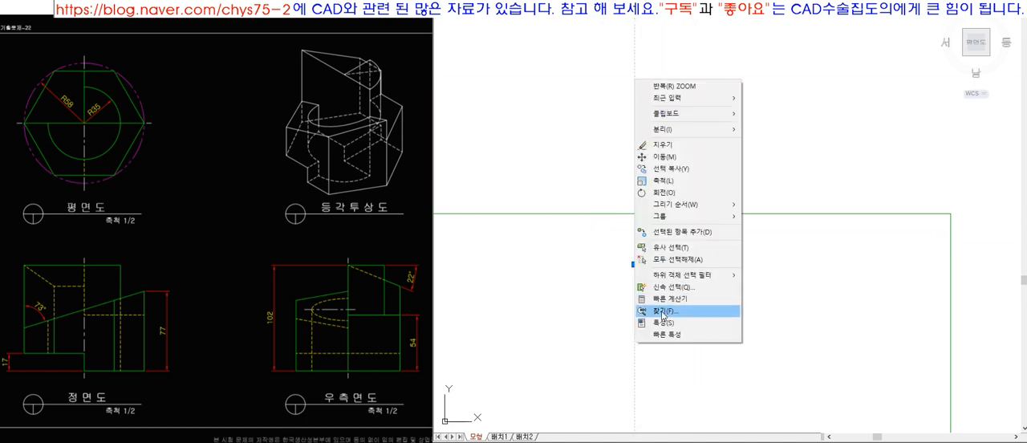
pyautogui.click(674, 322)
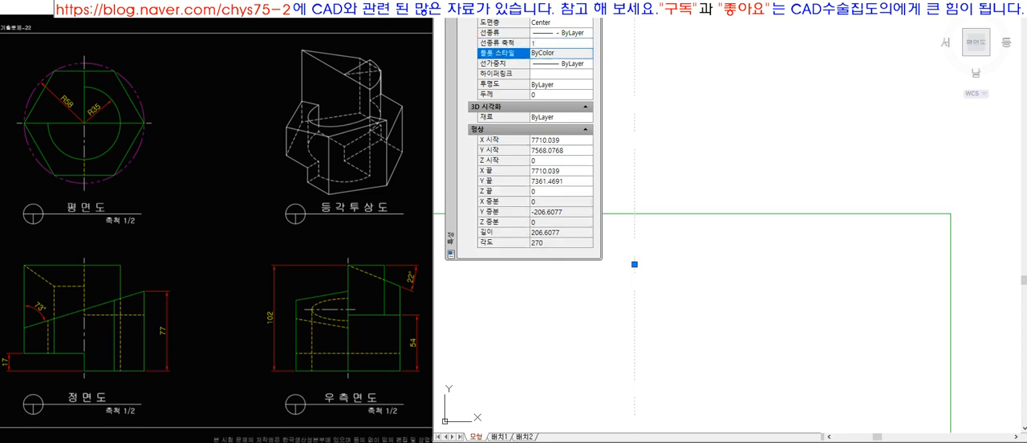
pyautogui.click(451, 6)
pyautogui.press('Escape')
# Offset the front view's top edge upward twice and trim the centre line in the gap above the edge and beyond the outer line.
pyautogui.scroll(-12, 710, 192)
pyautogui.scroll(1, 691, 210)
pyautogui.scroll(4, 698, 217)
pyautogui.scroll(5, 688, 138)
pyautogui.scroll(-2, 678, 195)
pyautogui.scroll(3, 775, 222)
pyautogui.scroll(2, 762, 223)
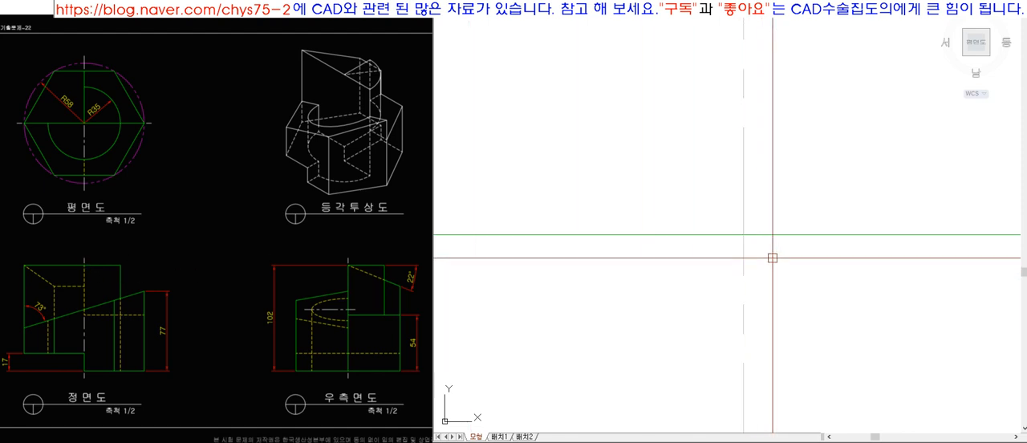
pyautogui.click(770, 196)
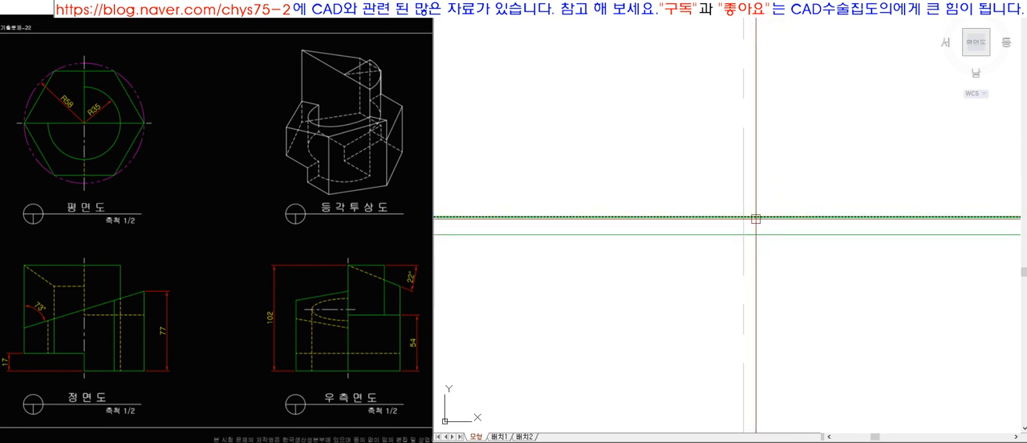
pyautogui.click(756, 217)
pyautogui.click(765, 195)
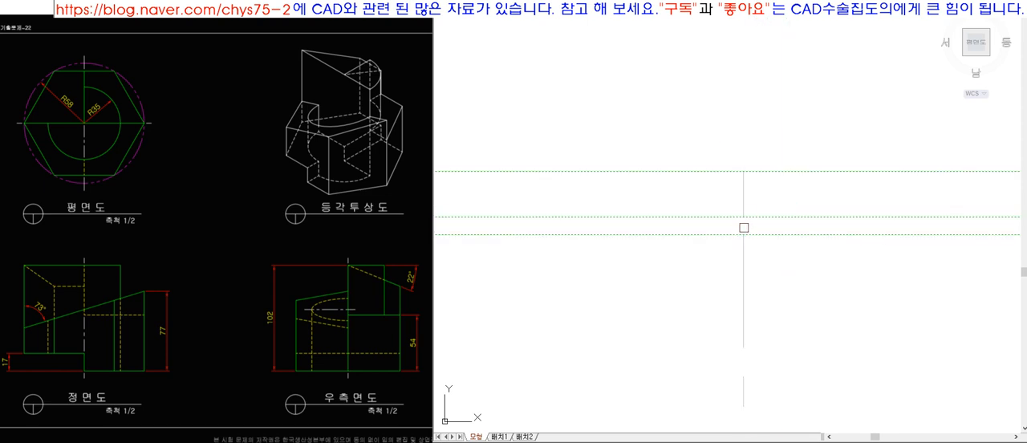
pyautogui.click(780, 127)
pyautogui.press('space')
# Offset the front view's base edge downward twice to mark the gap and lower end of the centre line.
pyautogui.scroll(-7, 775, 123)
pyautogui.scroll(8, 745, 289)
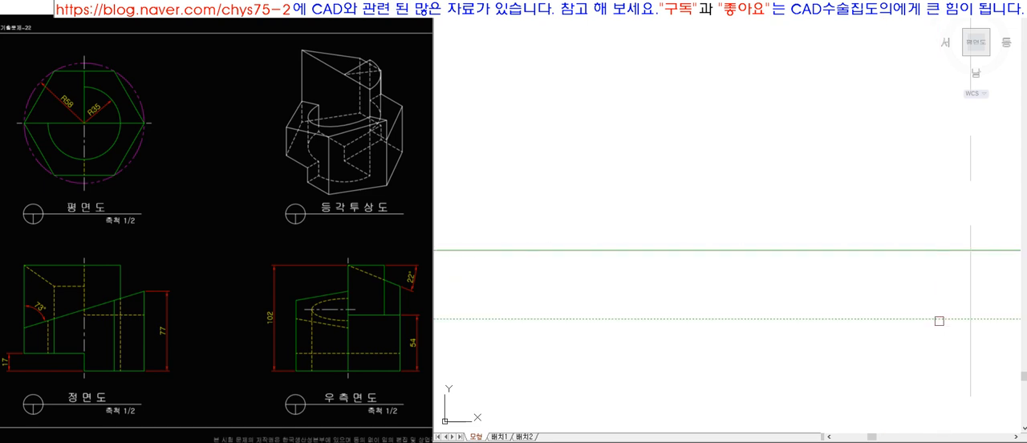
pyautogui.click(938, 320)
pyautogui.click(948, 268)
pyautogui.click(948, 263)
pyautogui.click(944, 278)
pyautogui.press('space')
pyautogui.click(948, 280)
pyautogui.click(932, 355)
pyautogui.press('space')
# Trim the centre line in the gap and below the outer guide line, and erase the two guide lines under the base.
pyautogui.click(971, 264)
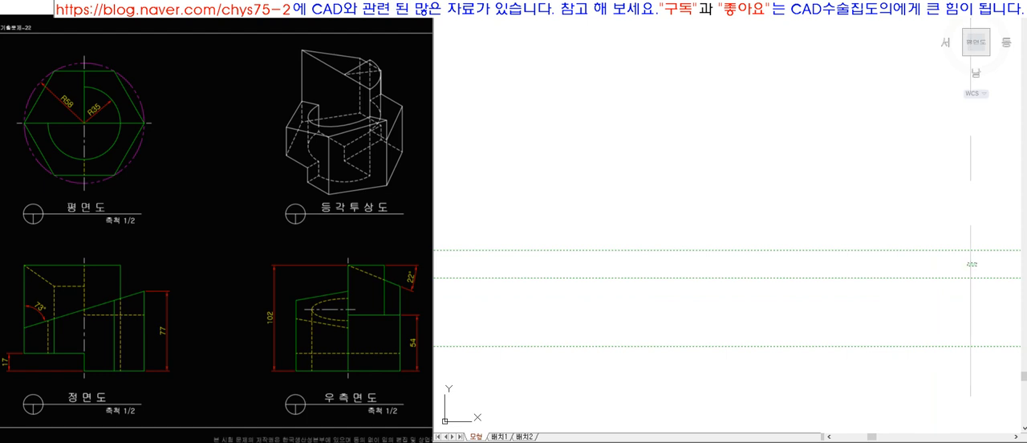
pyautogui.click(974, 353)
pyautogui.press('space')
pyautogui.click(894, 368)
pyautogui.click(838, 269)
pyautogui.press('Delete')
# Offset the front view's base edge 77 upward, following the height given in the reference drawing.
pyautogui.scroll(-10, 621, 296)
pyautogui.press('z')
pyautogui.press('space')
pyautogui.click(557, 113)
pyautogui.click(804, 310)
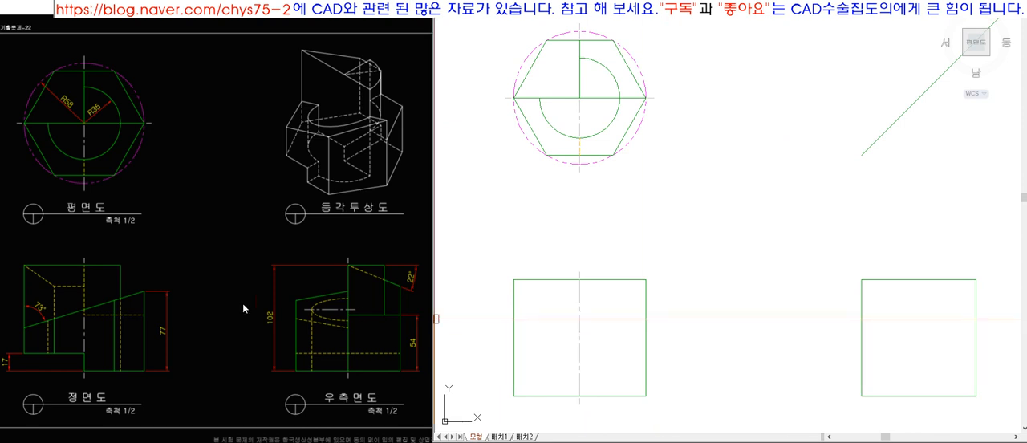
pyautogui.click(114, 305)
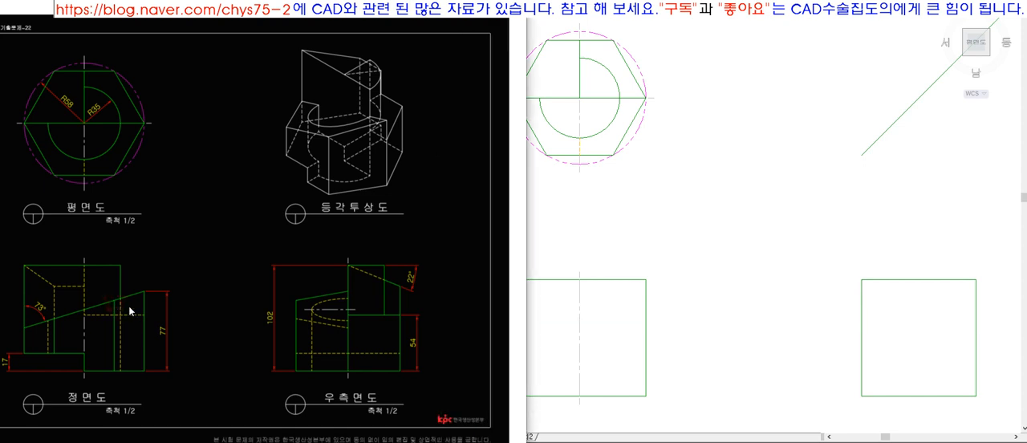
pyautogui.click(678, 334)
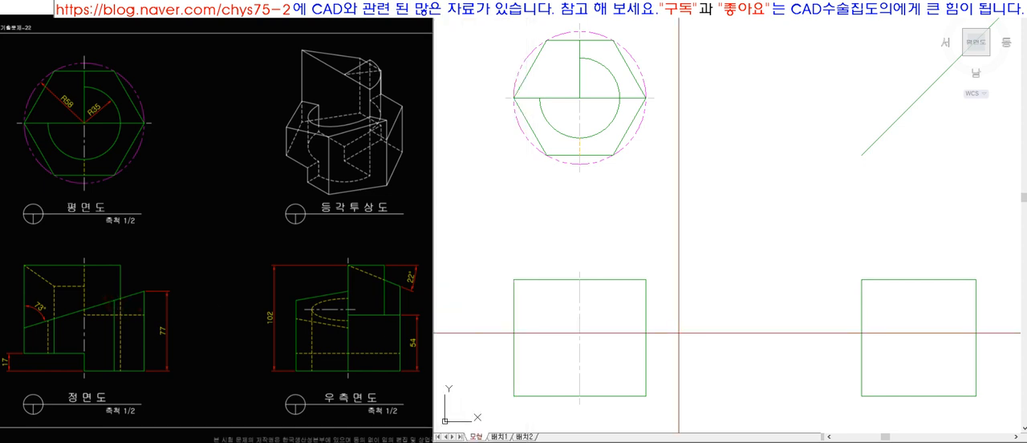
pyautogui.press('space')
pyautogui.click(636, 395)
pyautogui.click(620, 347)
pyautogui.press('space')
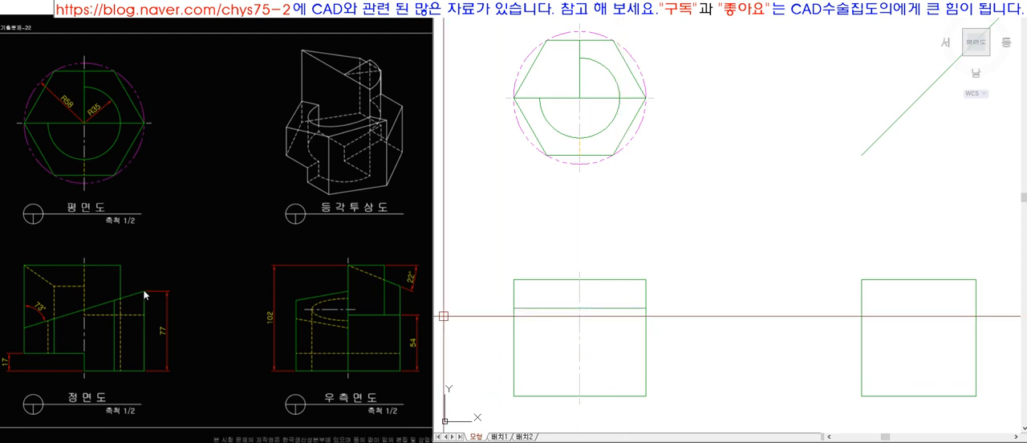
pyautogui.click(528, 308)
pyautogui.click(514, 308)
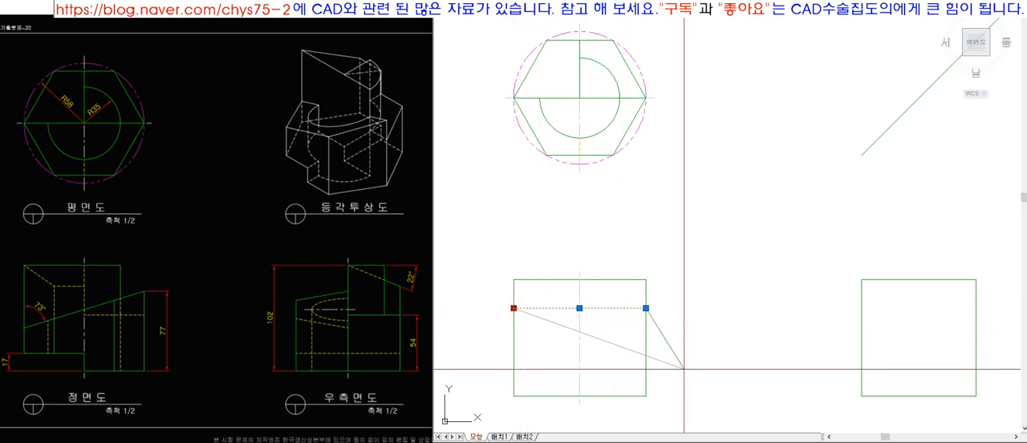
pyautogui.press('Escape')
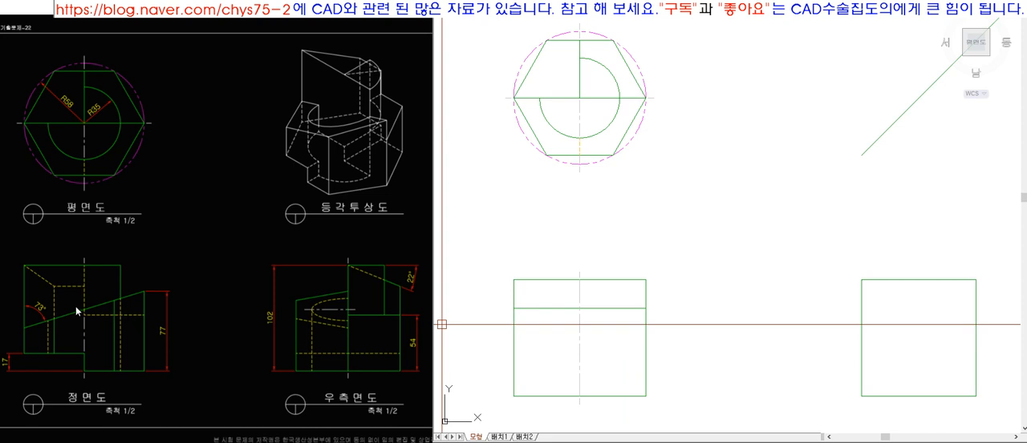
# Rotate the offset line in the front view by 17° about its right endpoint.
pyautogui.write('ro')
pyautogui.press('space')
pyautogui.click(625, 309)
pyautogui.press('space')
pyautogui.click(646, 308)
pyautogui.write('17')
pyautogui.press('space')
# Extend the sloped line to the front view's left edge.
pyautogui.write('ex')
pyautogui.press('space')
pyautogui.press('space')
pyautogui.click(526, 345)
pyautogui.press('space')
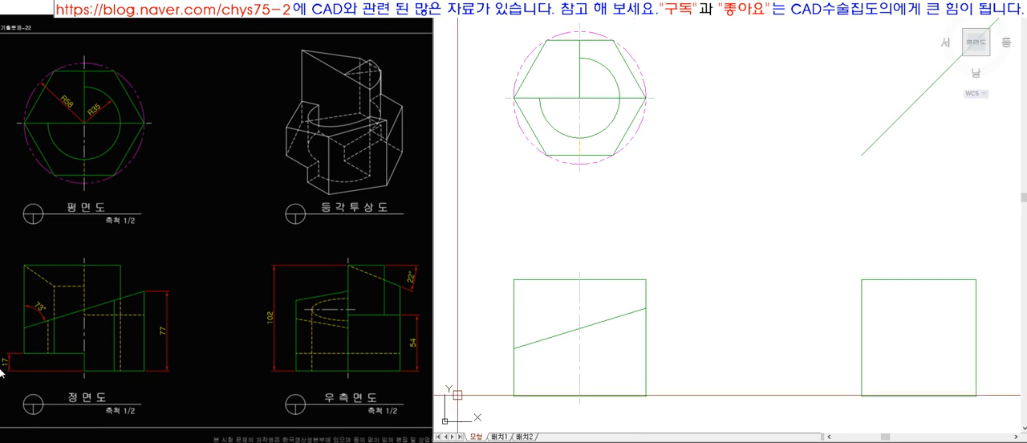
# Offset the front view's base edge 17 upward.
pyautogui.write('17')
pyautogui.press('Return')
pyautogui.click(549, 394)
pyautogui.click(550, 378)
pyautogui.press('Return')
# Trim the 17-high line right of the centre line, and the left edge and base beneath it, to form the lower-left step.
pyautogui.press('t')
pyautogui.press('r')
pyautogui.press('Return')
pyautogui.click(523, 376)
pyautogui.press('Return')
pyautogui.click(514, 386)
pyautogui.press('Return')
pyautogui.click(591, 376)
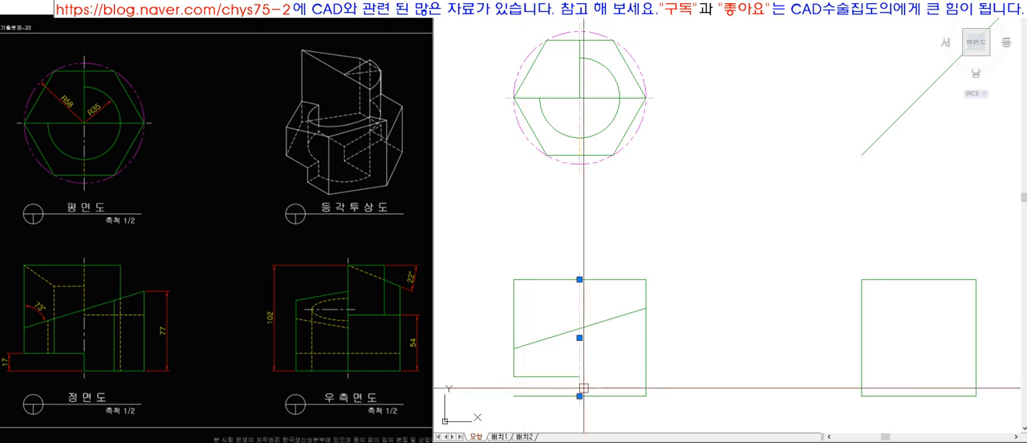
pyautogui.click(562, 395)
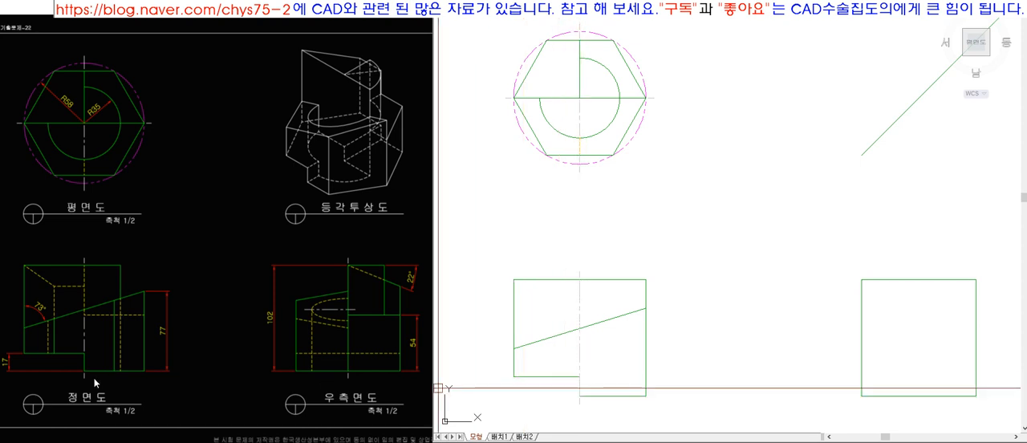
# Draw the step's vertical edge from its corner down to the base and match it to the green outline properties.
pyautogui.scroll(5, 497, 389)
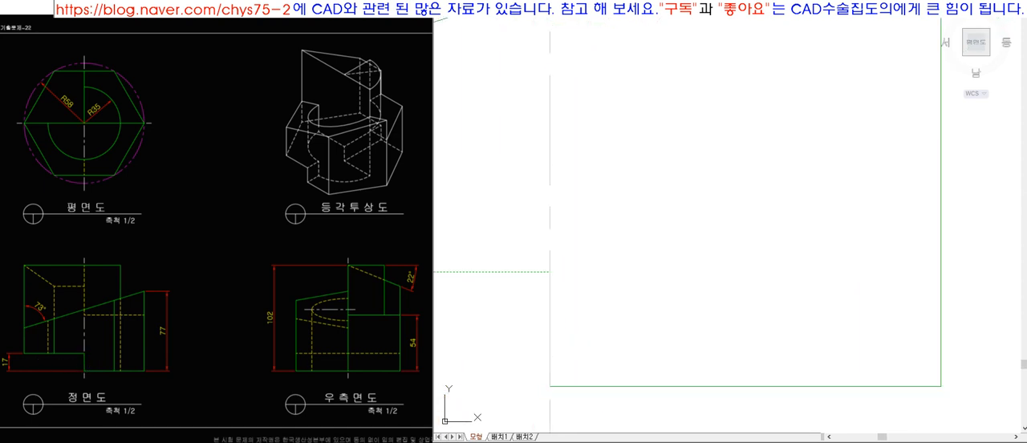
pyautogui.write('l')
pyautogui.click(550, 271)
pyautogui.click(549, 386)
pyautogui.press('space')
pyautogui.click(582, 386)
pyautogui.write('ma')
pyautogui.click(549, 351)
pyautogui.press('space')
# Shorten the front view's centre line by 2 at its lower end, above the step corner.
pyautogui.click(550, 251)
pyautogui.click(549, 272)
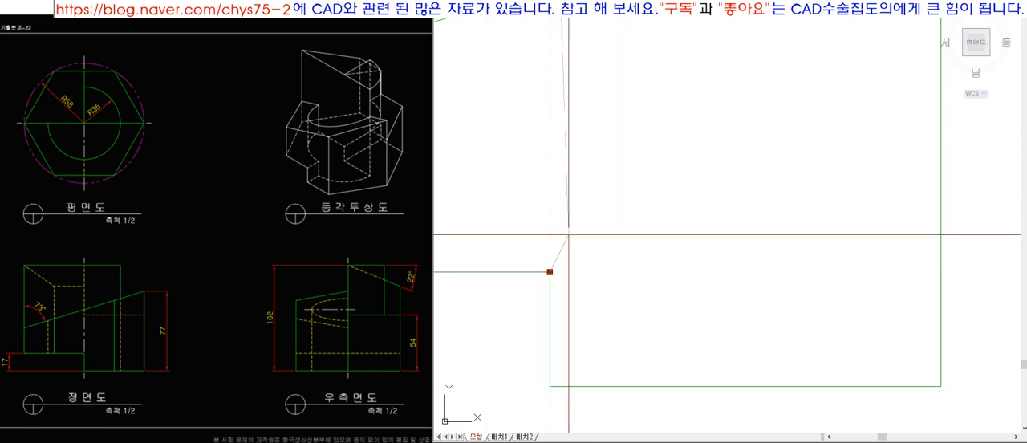
pyautogui.press('F8')
pyautogui.write('2')
pyautogui.press('Escape')
# Project the hexagon's upper-left corner down into the front view and fit the line between the top edge and the step edge.
pyautogui.scroll(-4, 720, 299)
pyautogui.scroll(-3, 720, 300)
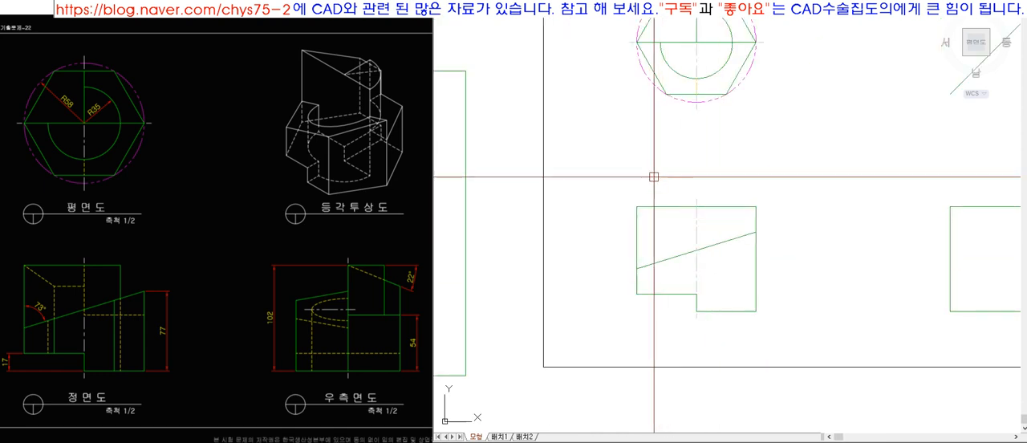
pyautogui.scroll(4, 803, 341)
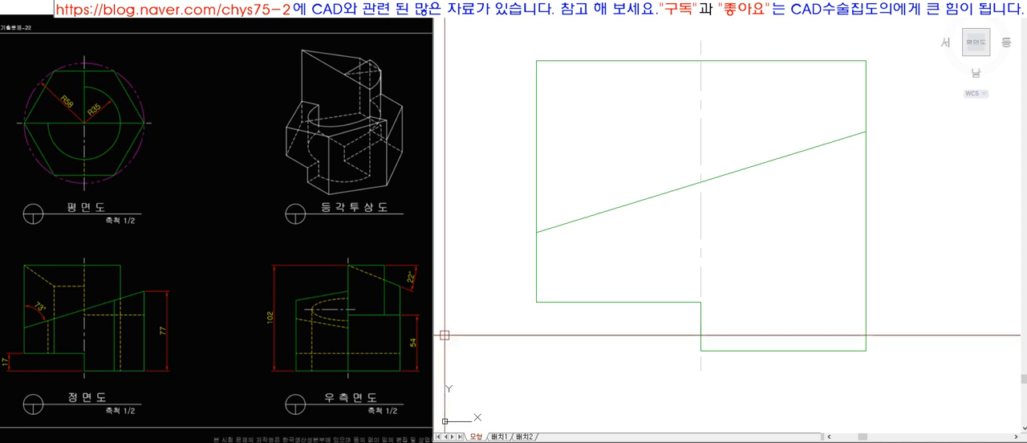
pyautogui.scroll(-6, 710, 384)
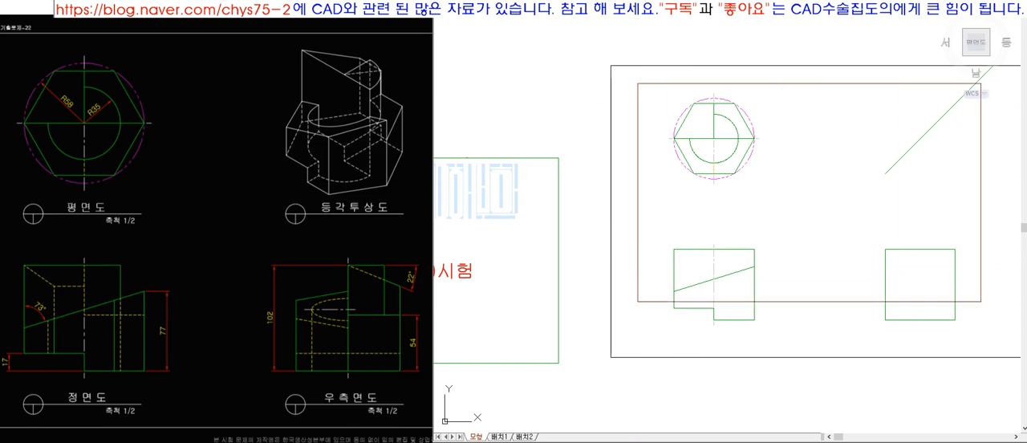
pyautogui.scroll(3, 915, 201)
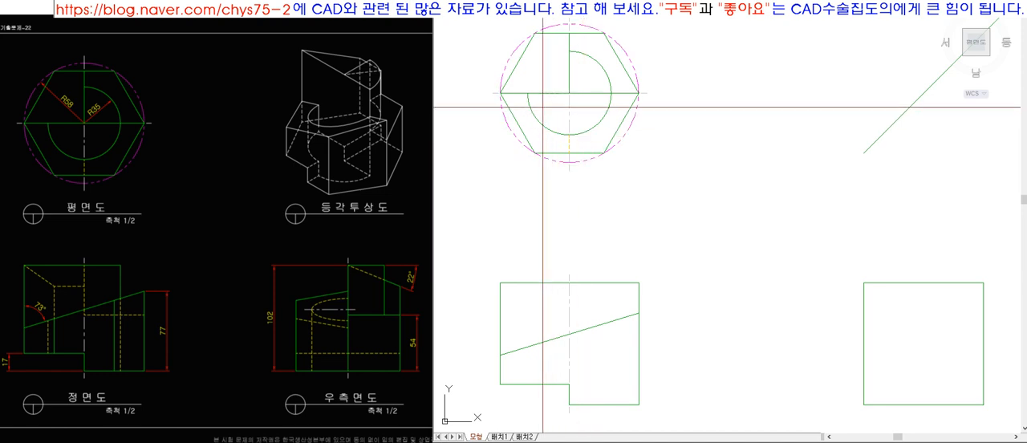
pyautogui.click(534, 32)
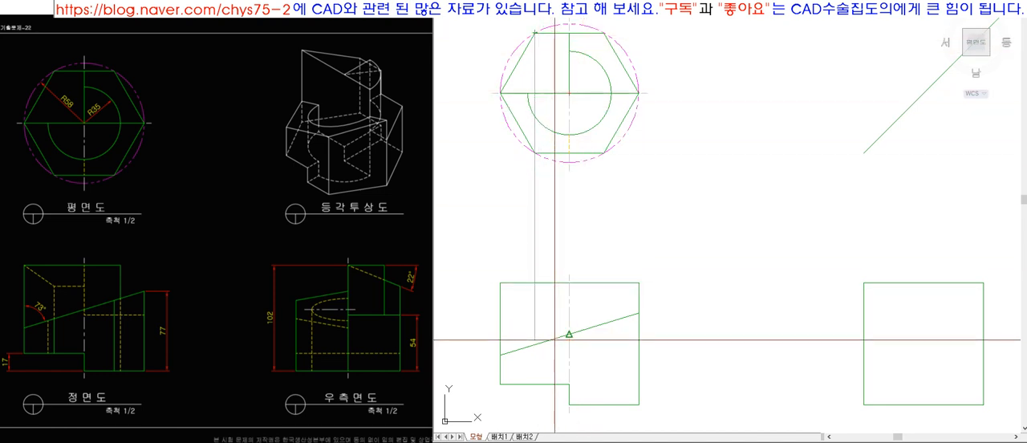
pyautogui.click(545, 366)
pyautogui.press('Return')
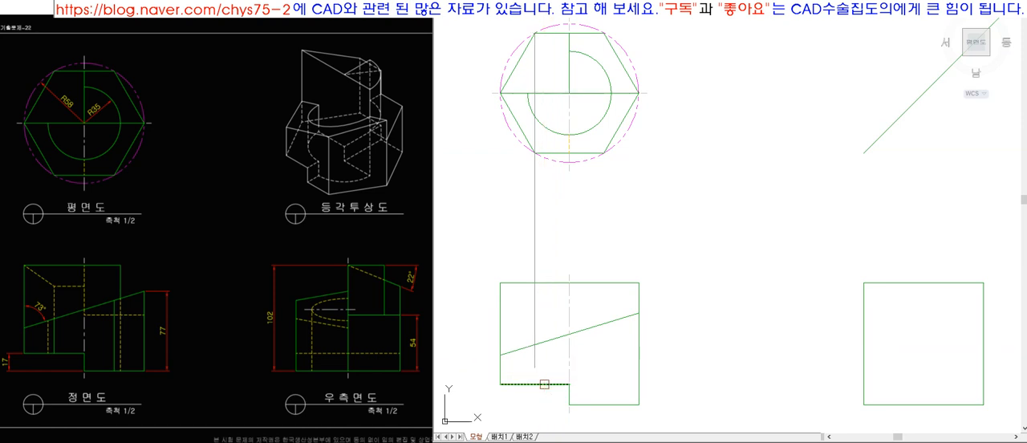
pyautogui.press('Return')
pyautogui.write('tr')
pyautogui.press('Return')
pyautogui.click(541, 283)
pyautogui.press('Return')
pyautogui.click(535, 278)
pyautogui.press('Return')
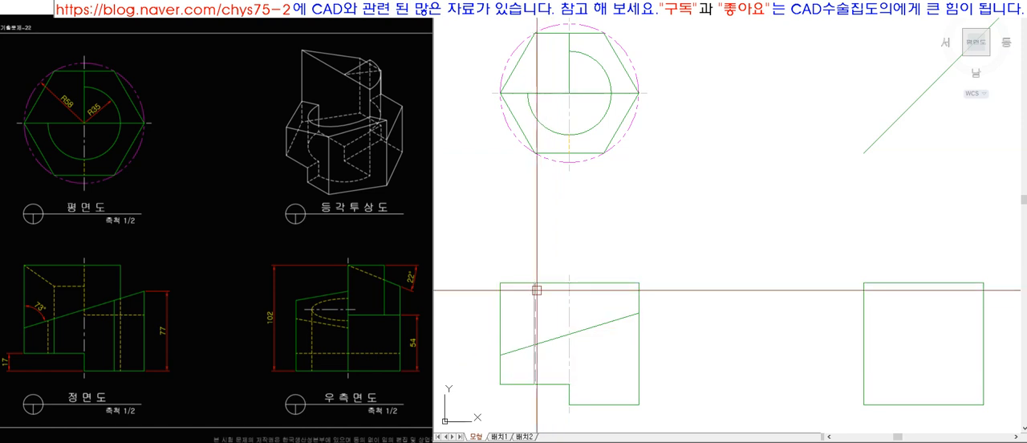
# Put the projected vertical line in the front view on the Model layer.
pyautogui.click(534, 317)
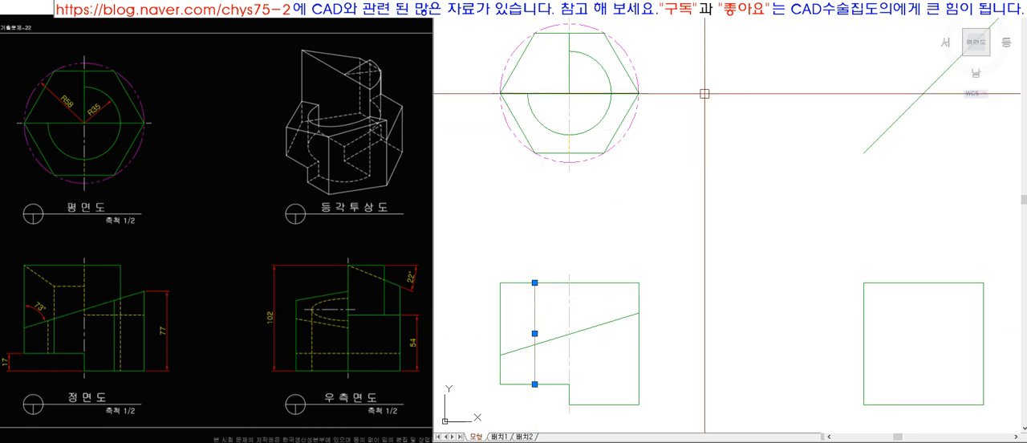
pyautogui.click(698, 11)
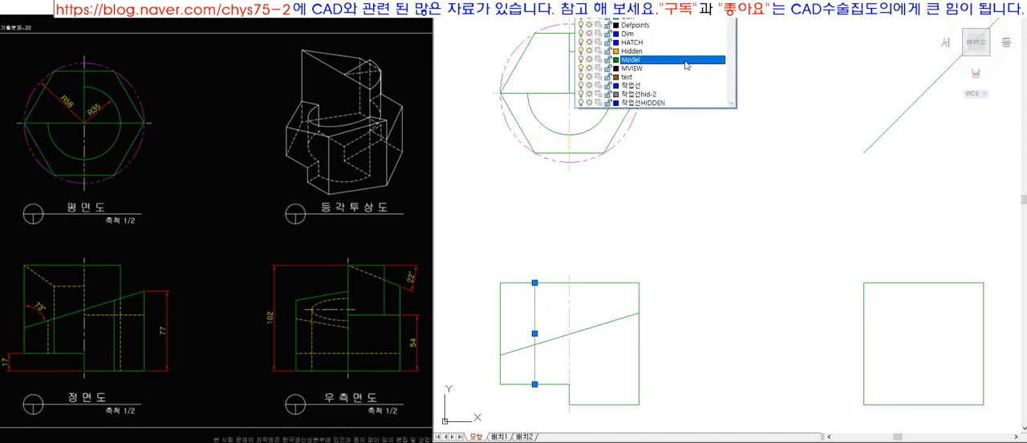
pyautogui.click(686, 61)
pyautogui.press('Escape')
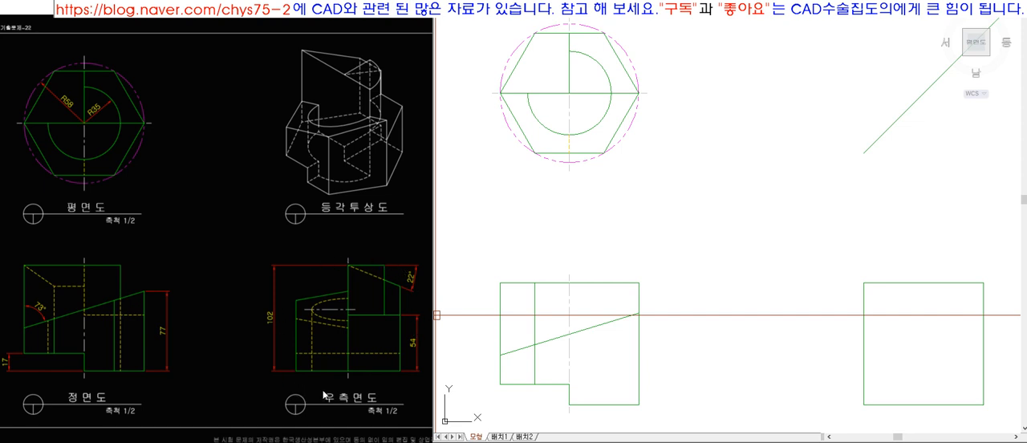
# Erase the projected vertical line from the front view.
pyautogui.click(534, 298)
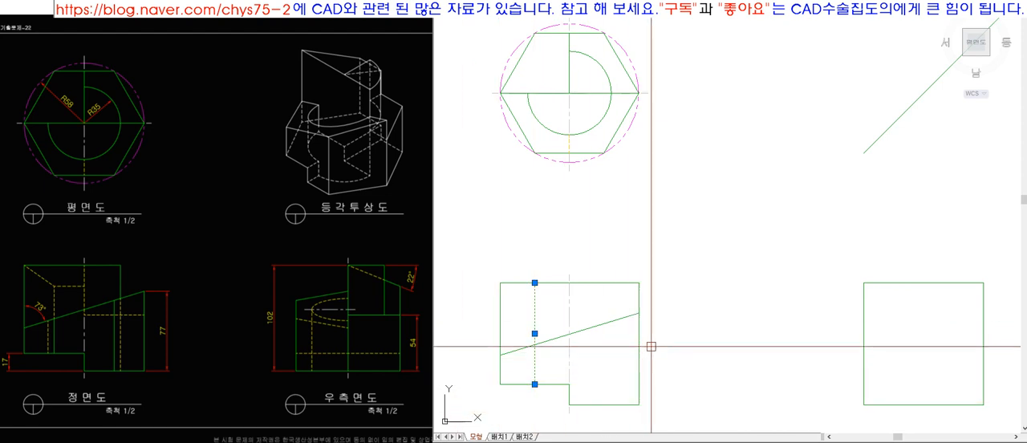
pyautogui.press('Delete')
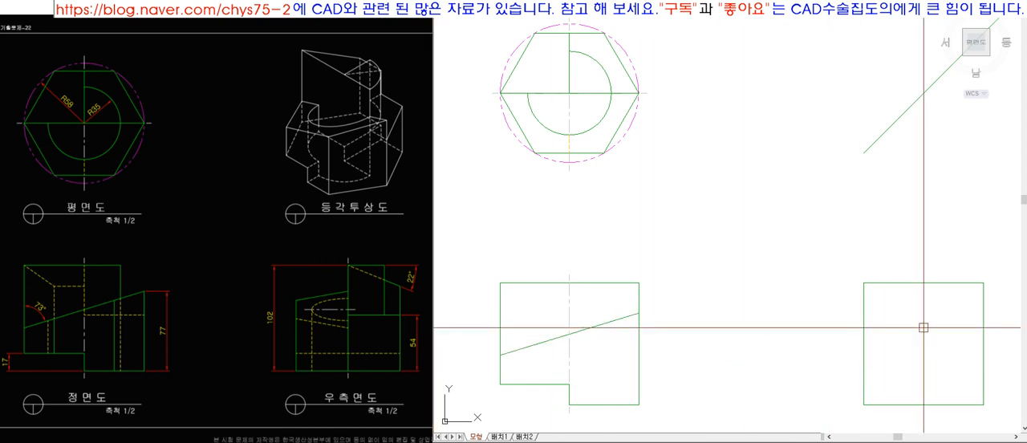
pyautogui.scroll(-6, 789, 231)
pyautogui.scroll(9, 814, 249)
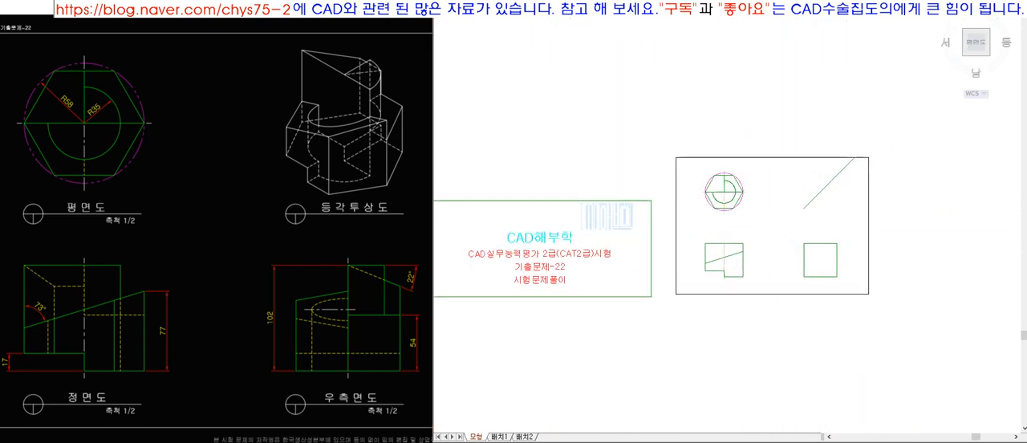
# Project the plan view's centre horizontally to the right and extend the line to the 45° projection line.
pyautogui.scroll(-4, 679, 151)
pyautogui.scroll(4, 761, 227)
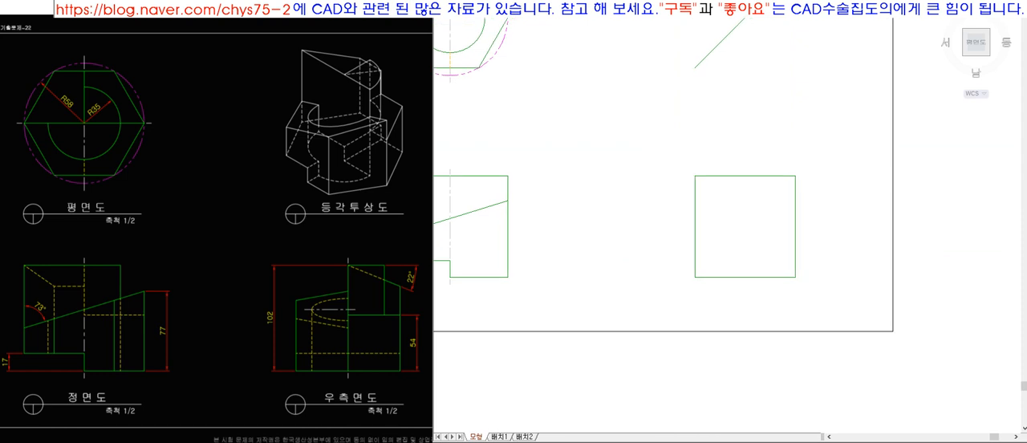
pyautogui.scroll(-6, 689, 331)
pyautogui.scroll(2, 678, 312)
pyautogui.click(511, 139)
pyautogui.click(630, 139)
pyautogui.press('space')
pyautogui.write('ex')
pyautogui.press('space')
pyautogui.click(693, 147)
pyautogui.press('space')
pyautogui.click(629, 136)
# Draw a vertical line from that projection's end on the 45° line down through the side view.
pyautogui.press('space')
pyautogui.write('l')
pyautogui.press('space')
pyautogui.click(704, 139)
pyautogui.click(751, 373)
# Match the side view's vertical line to the properties of the front view's centre line.
pyautogui.press('space')
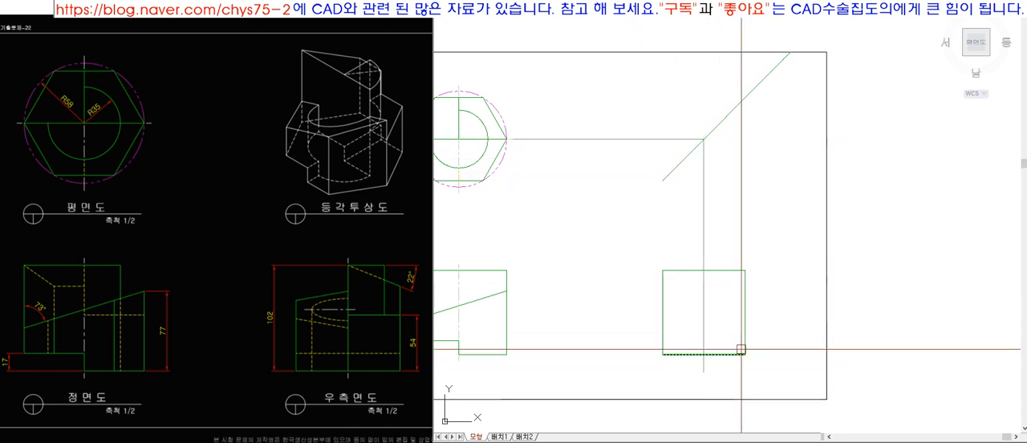
pyautogui.write('ma')
pyautogui.press('space')
pyautogui.click(458, 289)
pyautogui.click(704, 239)
# Trim the side view's centre line at its upper end, using helper lines offset above the top edge.
pyautogui.press('space')
pyautogui.scroll(8, 694, 268)
pyautogui.click(661, 292)
pyautogui.click(643, 283)
pyautogui.scroll(3, 624, 288)
pyautogui.click(625, 290)
pyautogui.click(635, 264)
pyautogui.click(636, 263)
pyautogui.click(639, 250)
pyautogui.press('space')
pyautogui.write('tr')
pyautogui.press('space')
pyautogui.press('space')
pyautogui.click(613, 144)
pyautogui.press('space')
# Offset the side view's bottom edge downward as a helper line, and offset that helper line downward by 8.
pyautogui.scroll(-5, 720, 187)
pyautogui.scroll(4, 723, 301)
pyautogui.scroll(3, 723, 300)
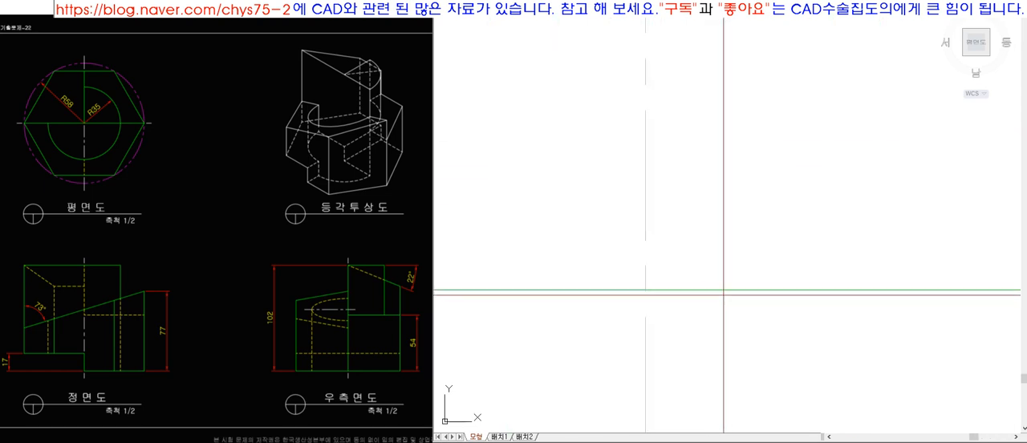
pyautogui.click(693, 327)
pyautogui.press('space')
pyautogui.press('space')
pyautogui.write('8')
pyautogui.press('space')
pyautogui.click(672, 306)
pyautogui.click(689, 365)
# Trim the side view's centre line against the helper lines at its lower end and erase those helper lines.
pyautogui.press('space')
pyautogui.press('space')
pyautogui.click(693, 374)
pyautogui.click(658, 280)
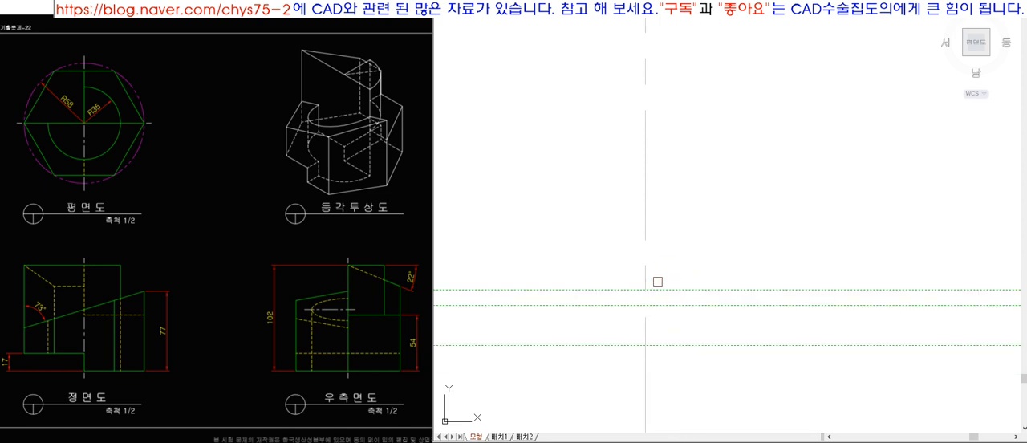
pyautogui.click(643, 296)
pyautogui.click(643, 364)
pyautogui.press('space')
pyautogui.press('e')
# Draw a vertical line along the side view's centre from the bottom edge to the top edge.
pyautogui.press('space')
pyautogui.click(712, 365)
pyautogui.click(683, 303)
pyautogui.press('space')
pyautogui.scroll(-5, 683, 327)
pyautogui.scroll(-5, 682, 325)
pyautogui.press('z')
pyautogui.press('space')
pyautogui.click(596, 212)
pyautogui.click(752, 356)
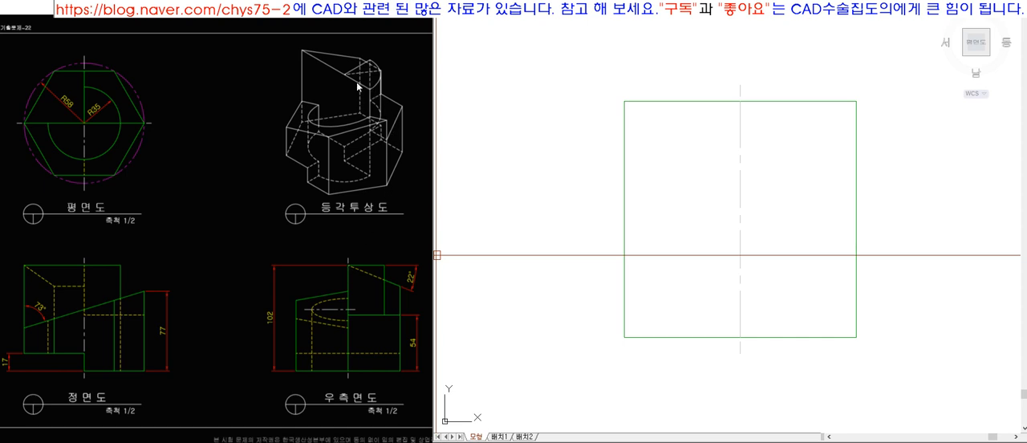
pyautogui.press('x')
pyautogui.press('space')
pyautogui.click(786, 354)
pyautogui.click(767, 101)
pyautogui.press('space')
# Match the new vertical centre edge in the side view to the properties of the top edge.
pyautogui.write('ma')
pyautogui.press('space')
pyautogui.click(762, 99)
pyautogui.click(770, 132)
pyautogui.click(726, 143)
pyautogui.press('space')
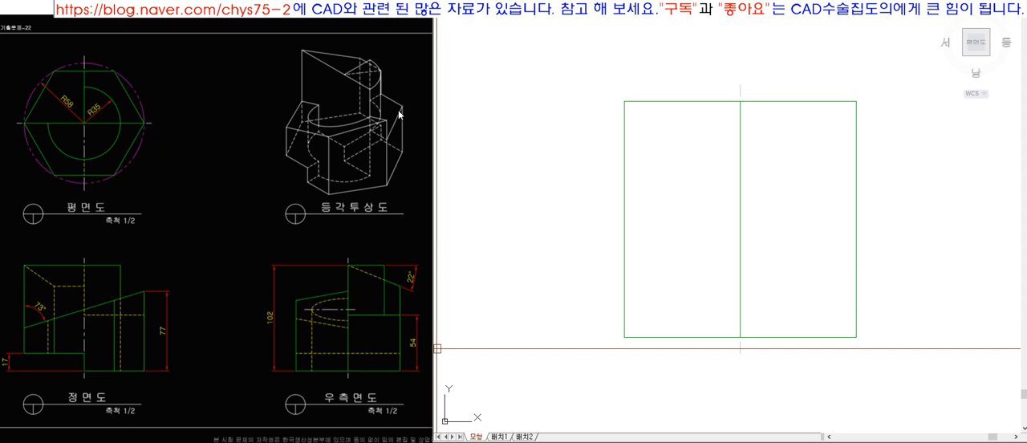
# Add the side view's horizontal edge 54 above the base on the right half, and draw a 22° downward slope from the top centre.
pyautogui.click(794, 334)
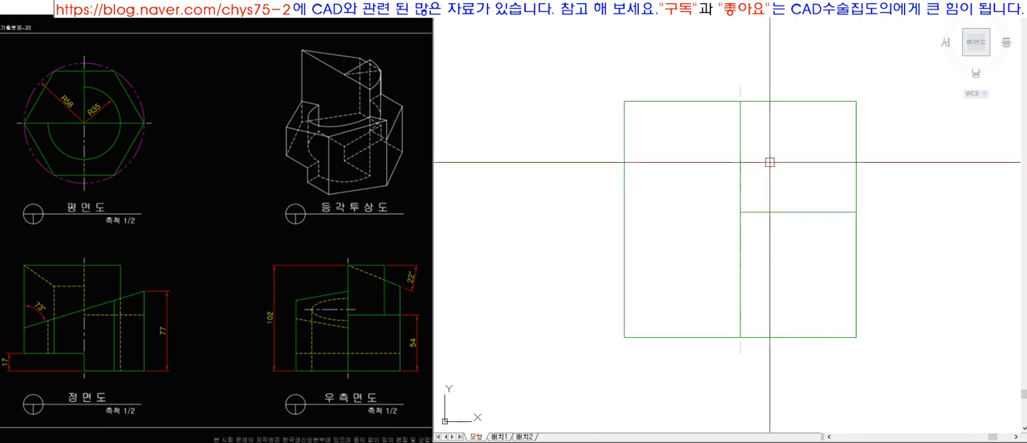
pyautogui.click(739, 101)
pyautogui.click(907, 133)
pyautogui.press('Return')
pyautogui.press('space')
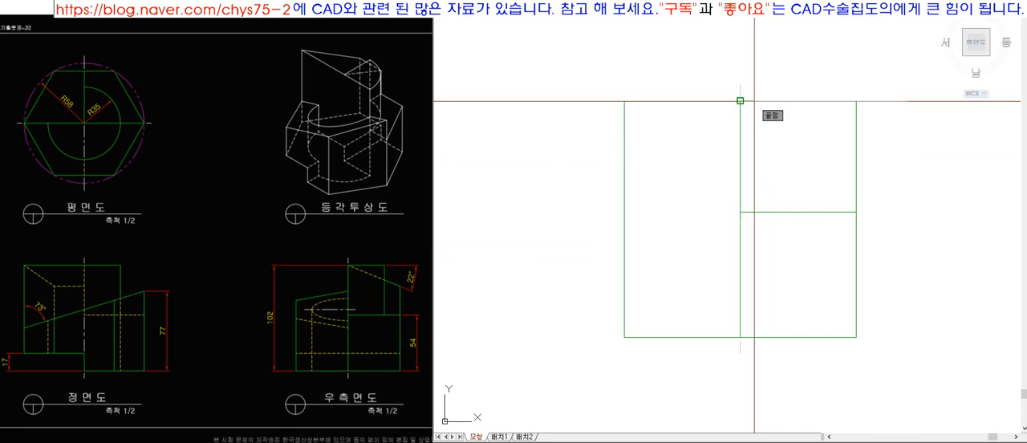
# Match the sloped line to the side view's right edge properties, ending the slope at that edge.
pyautogui.write('ma')
pyautogui.press('space')
pyautogui.click(858, 155)
pyautogui.click(873, 154)
pyautogui.press('space')
pyautogui.click(872, 150)
pyautogui.press('space')
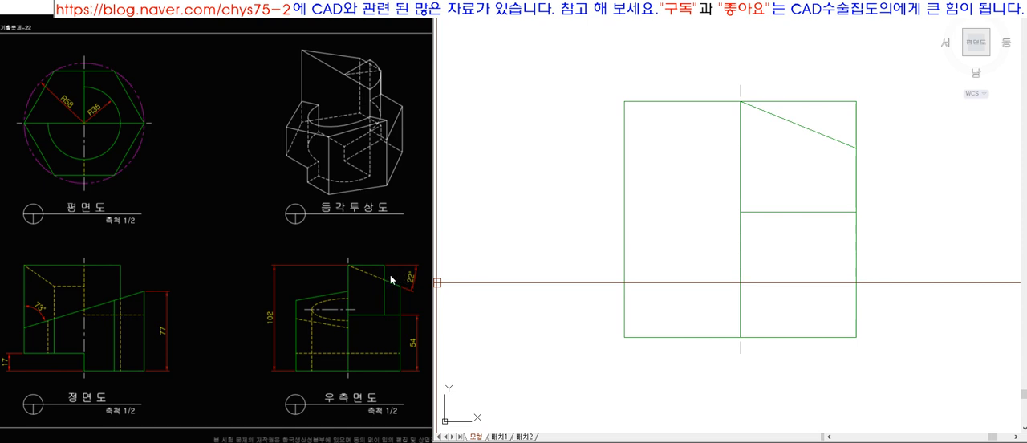
# Project the R35 arc's top point horizontally to the 45° line and delete the earlier centre projection line.
pyautogui.scroll(-6, 689, 279)
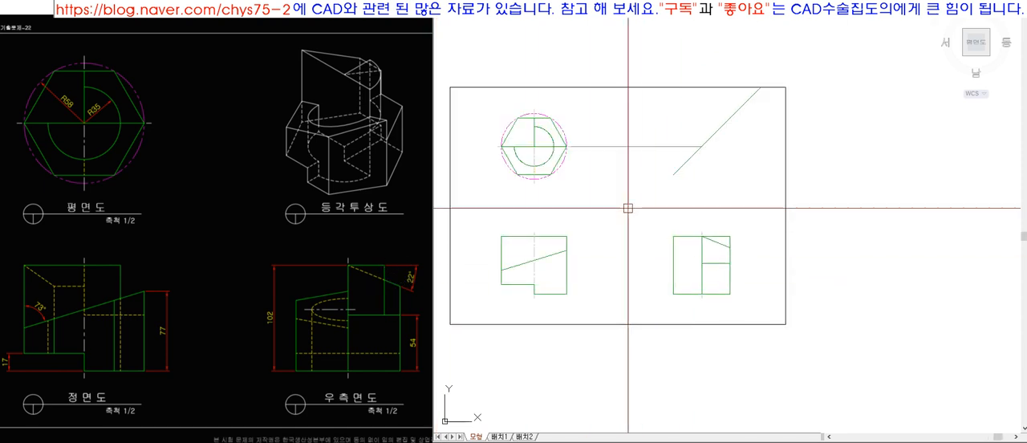
pyautogui.scroll(3, 572, 189)
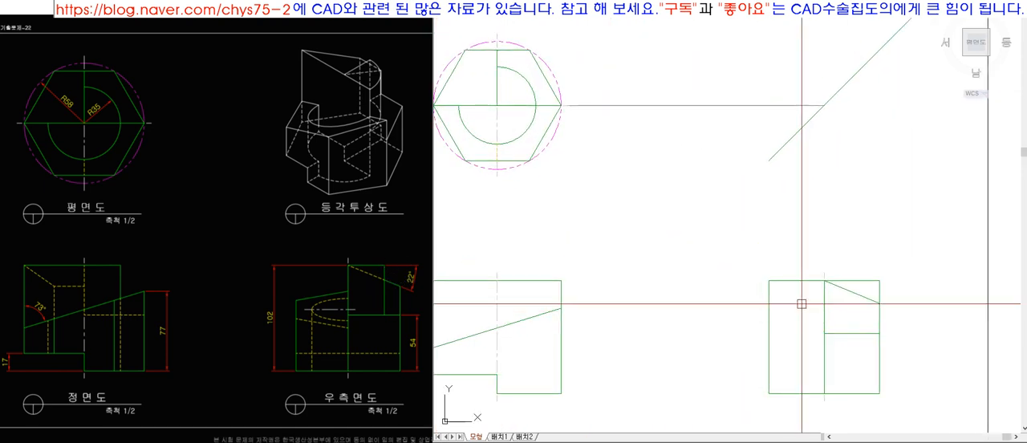
pyautogui.write('l')
pyautogui.click(497, 66)
pyautogui.click(673, 67)
pyautogui.press('space')
pyautogui.click(690, 106)
pyautogui.press('Delete')
pyautogui.write('ex')
pyautogui.click(688, 101)
pyautogui.click(639, 54)
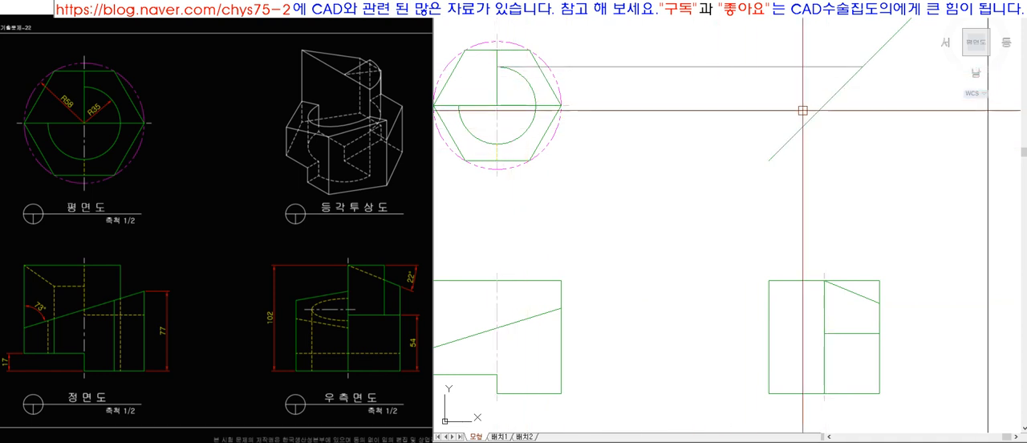
# Drop a vertical edge from the 45° line to the side view's 54-high edge, and trim it and the top edge at their corner.
pyautogui.click(863, 67)
pyautogui.click(885, 172)
pyautogui.press('space')
pyautogui.write('ex')
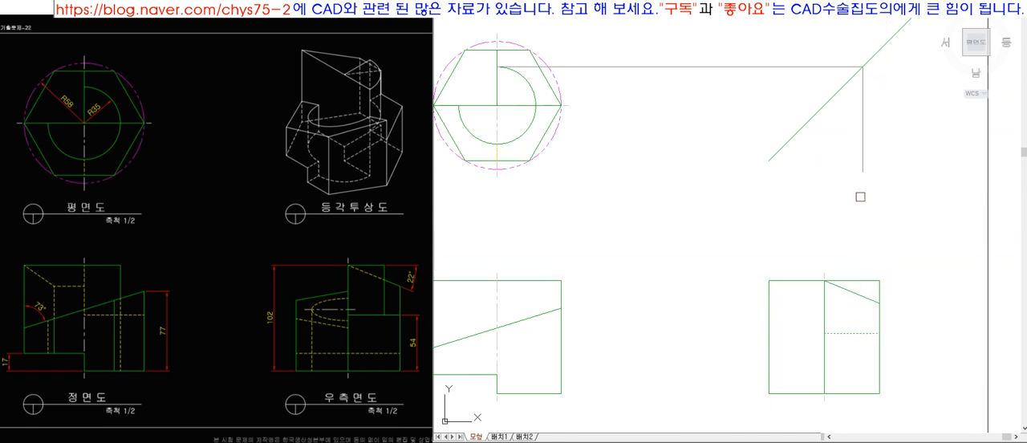
pyautogui.press('Escape')
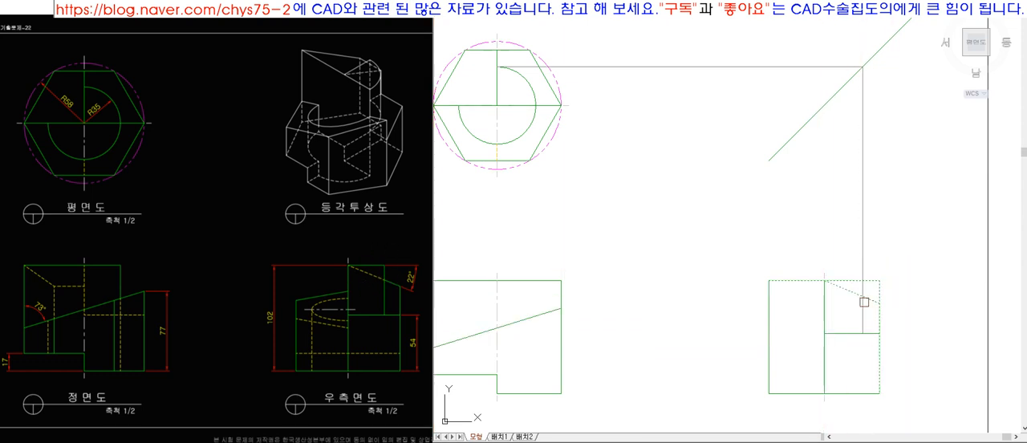
pyautogui.scroll(4, 879, 289)
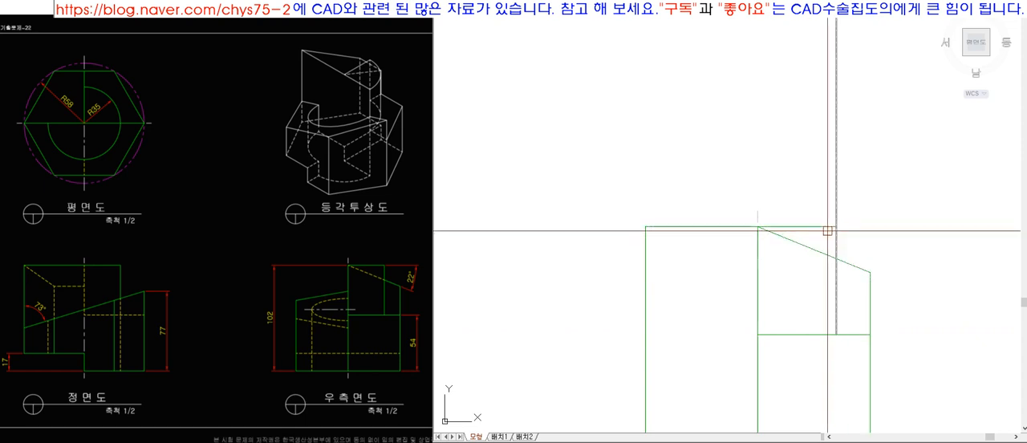
pyautogui.click(834, 165)
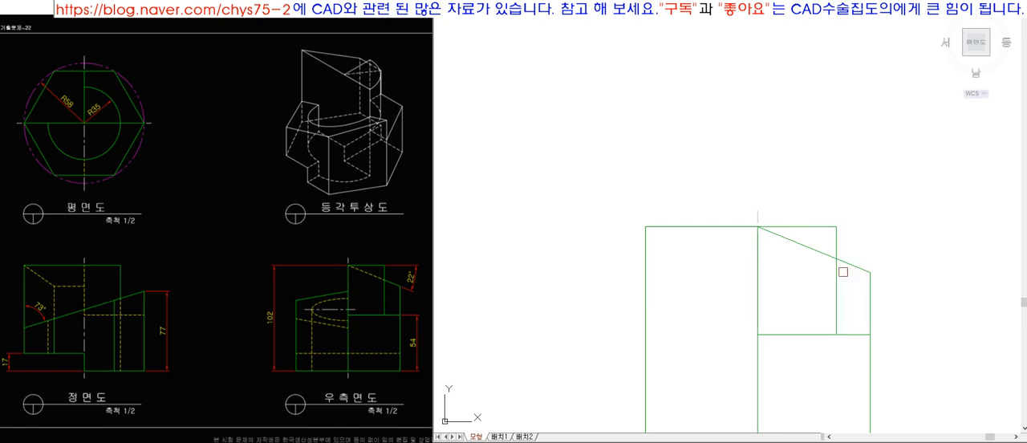
# Try to split the slope at the vertical edge by trimming its upper part, and undo the attempt.
pyautogui.click(826, 257)
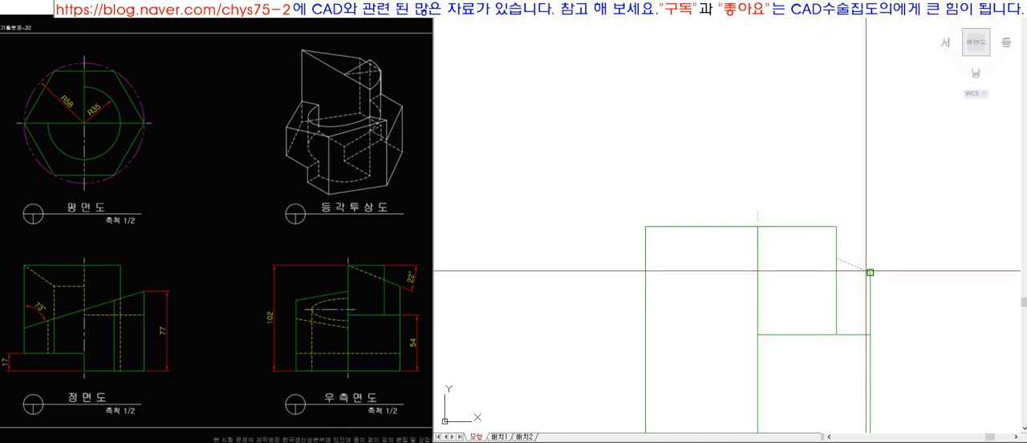
pyautogui.click(847, 266)
pyautogui.hotkey('ctrl', 'z')
pyautogui.hotkey('ctrl', 'z')
pyautogui.scroll(5, 862, 279)
pyautogui.scroll(-2, 770, 176)
pyautogui.click(747, 187)
pyautogui.press('Escape')
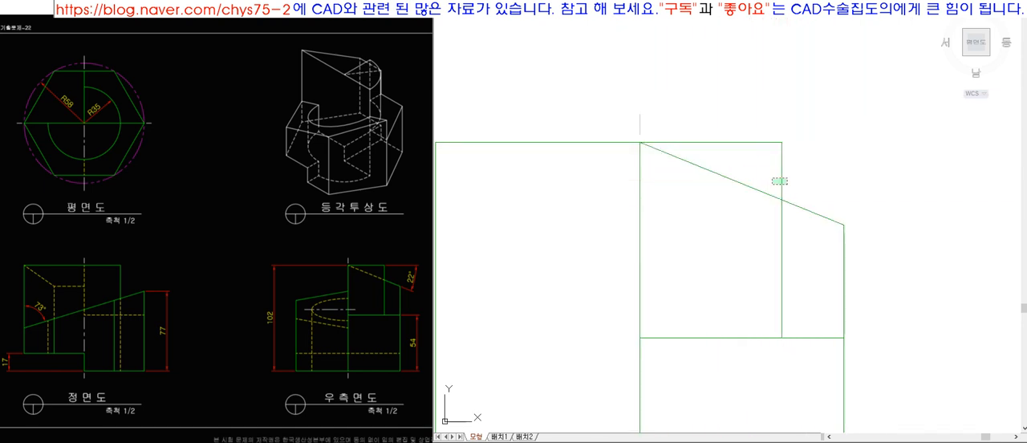
# Trim the slope left of the vertical edge and copy the remaining piece from its lower end.
pyautogui.click(752, 188)
pyautogui.press('space')
pyautogui.press('l')
pyautogui.press('space')
pyautogui.click(782, 199)
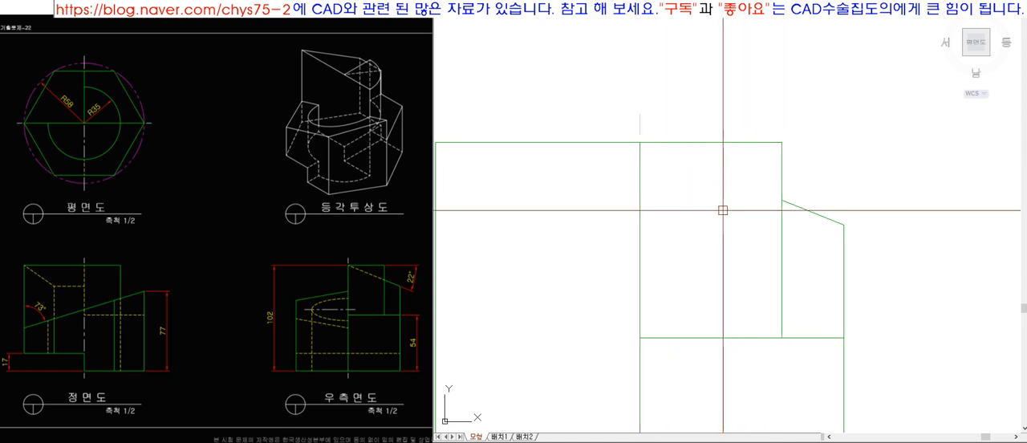
pyautogui.click(843, 224)
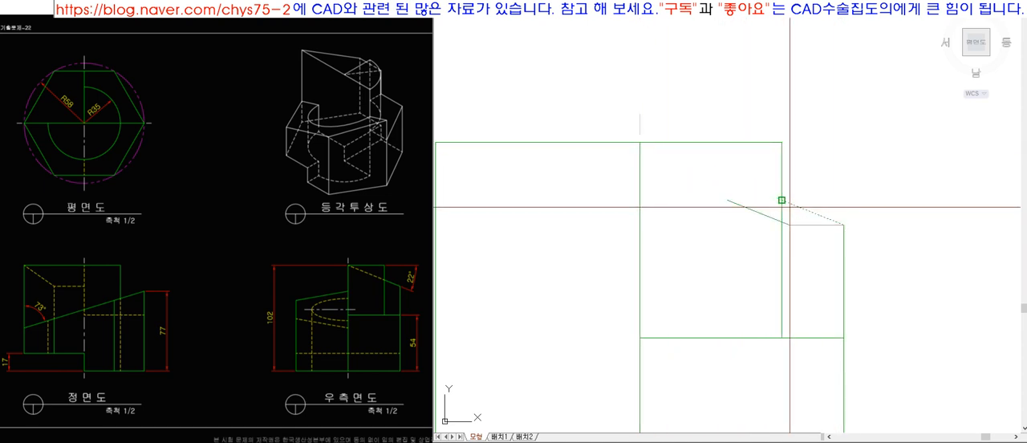
# Extend the copied slope piece to the top centre, select it and open the layer list.
pyautogui.click(660, 172)
pyautogui.click(721, 176)
pyautogui.press('space')
pyautogui.click(755, 189)
pyautogui.click(696, 6)
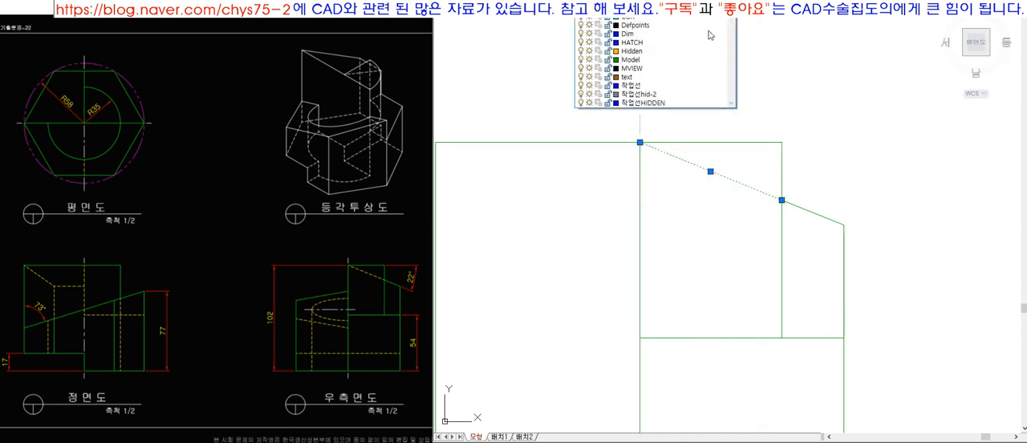
pyautogui.press('Escape')
pyautogui.press('Escape')
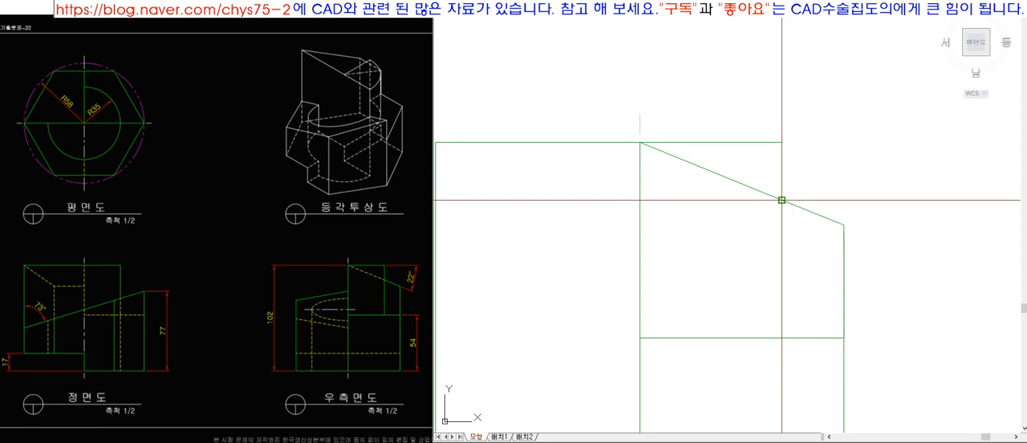
# Undo the slope split and try drawing a separate line from the vertical edge up to the top centre.
pyautogui.hotkey('ctrl', 'z')
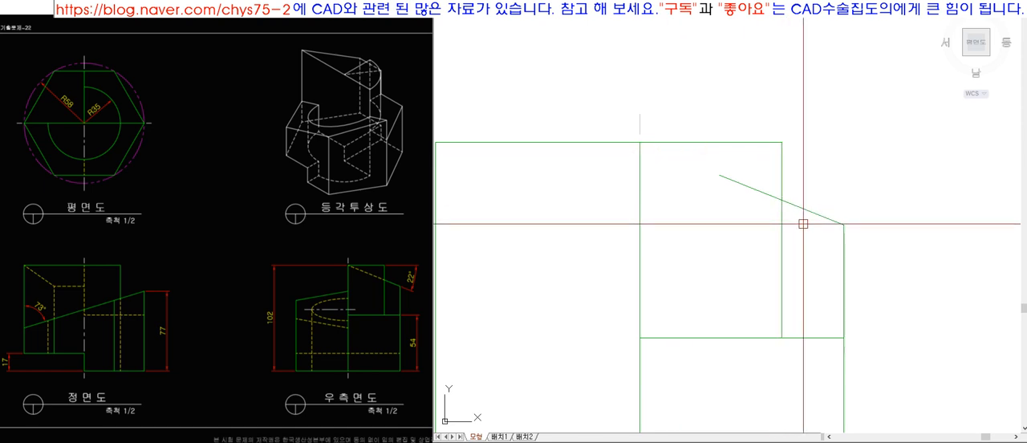
pyautogui.hotkey('ctrl', 'z')
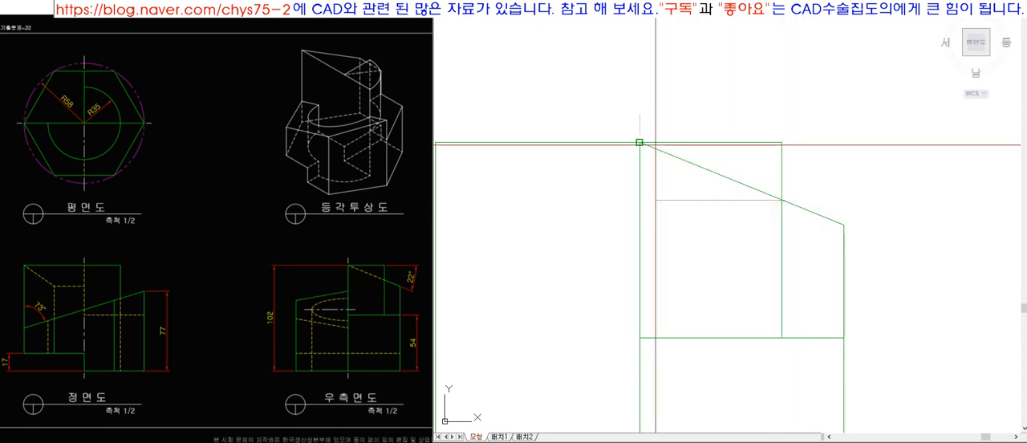
pyautogui.click(722, 177)
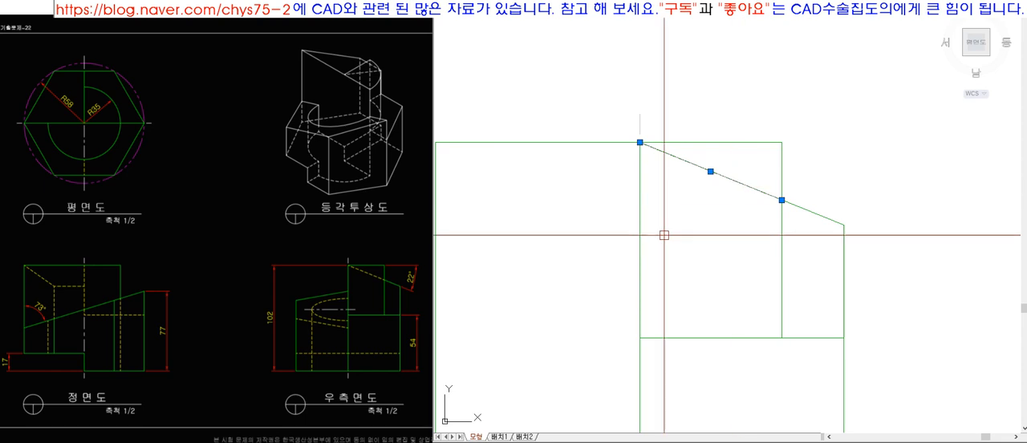
pyautogui.press('Escape')
pyautogui.click(770, 194)
pyautogui.press('Escape')
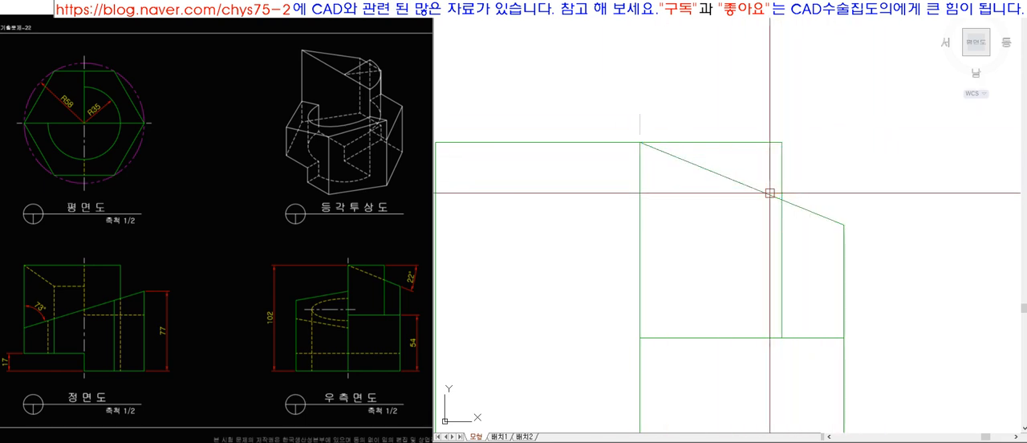
# Trim the slope back to the vertical edge and copy the remaining piece so its lower end meets that edge.
pyautogui.click(782, 211)
pyautogui.write('tr')
pyautogui.press('space')
pyautogui.click(754, 188)
pyautogui.press('space')
pyautogui.press('space')
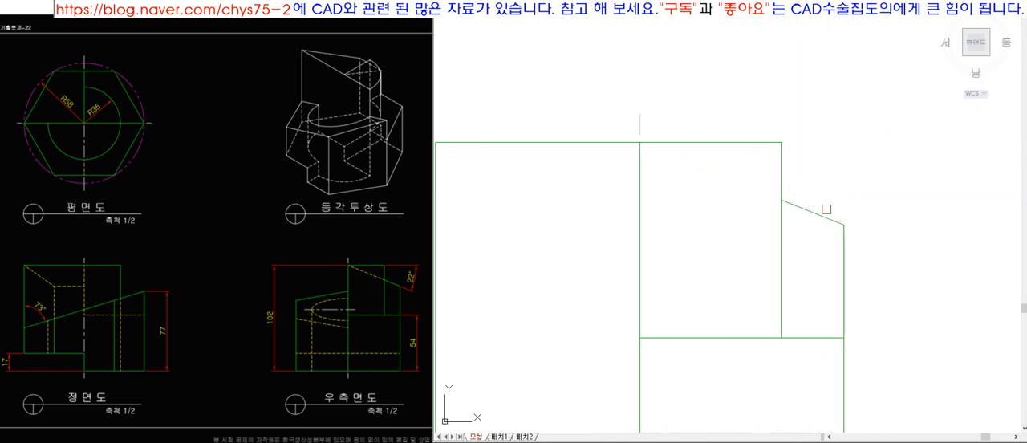
pyautogui.press('space')
pyautogui.click(843, 225)
pyautogui.click(782, 200)
# Extend the copied slope segment to the top centre of the side view and put it on the Hidden layer.
pyautogui.press('space')
pyautogui.write('ex')
pyautogui.press('space')
pyautogui.click(694, 144)
pyautogui.press('space')
pyautogui.click(734, 182)
pyautogui.click(714, 174)
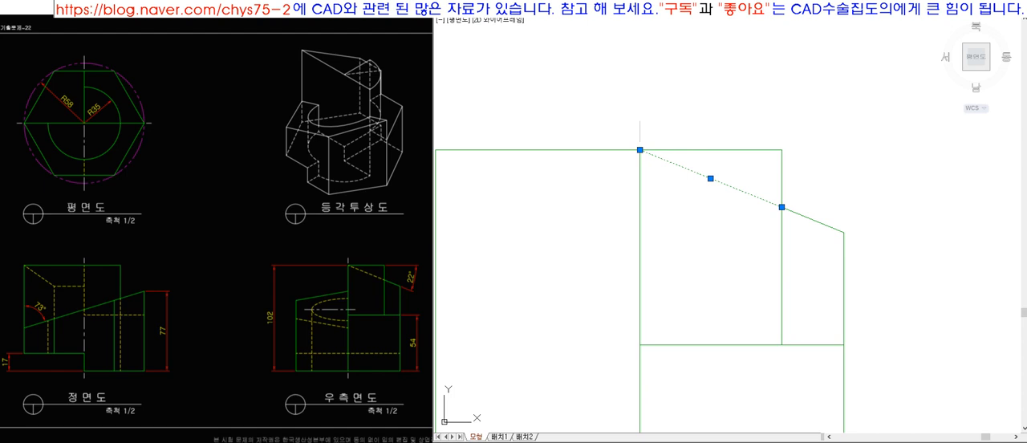
pyautogui.click(695, 5)
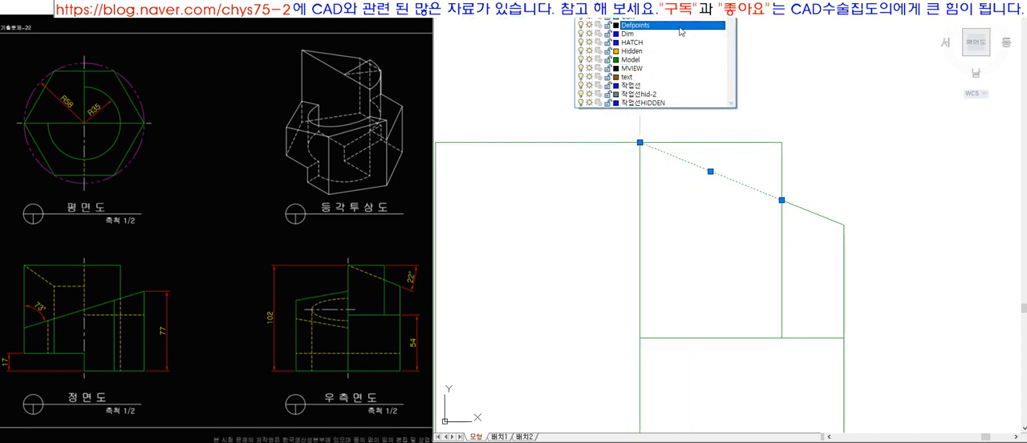
pyautogui.click(675, 51)
pyautogui.press('Escape')
# Draw a horizontal projection line from the right end of the front view's slope toward the side view.
pyautogui.scroll(-6, 717, 179)
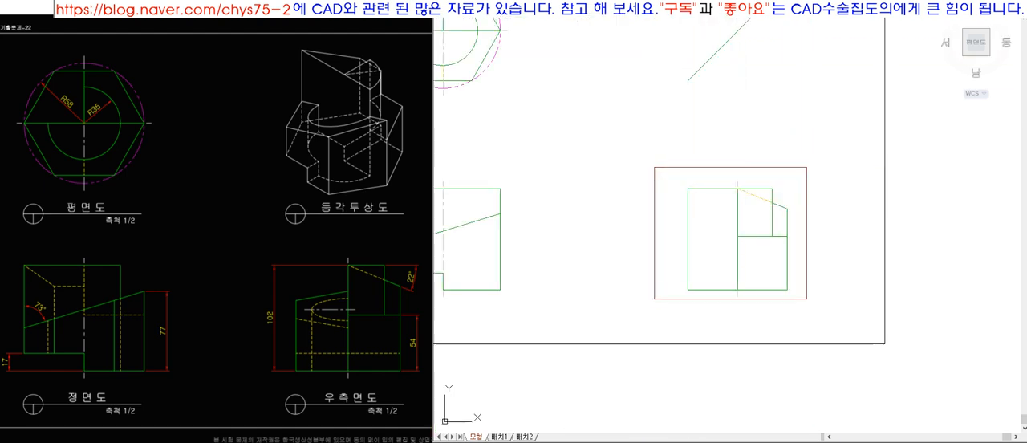
pyautogui.scroll(5, 741, 260)
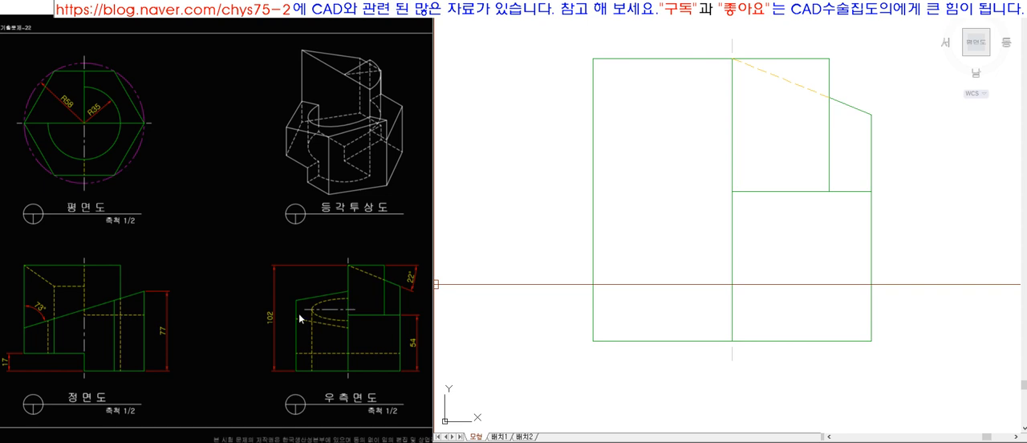
pyautogui.scroll(-5, 767, 264)
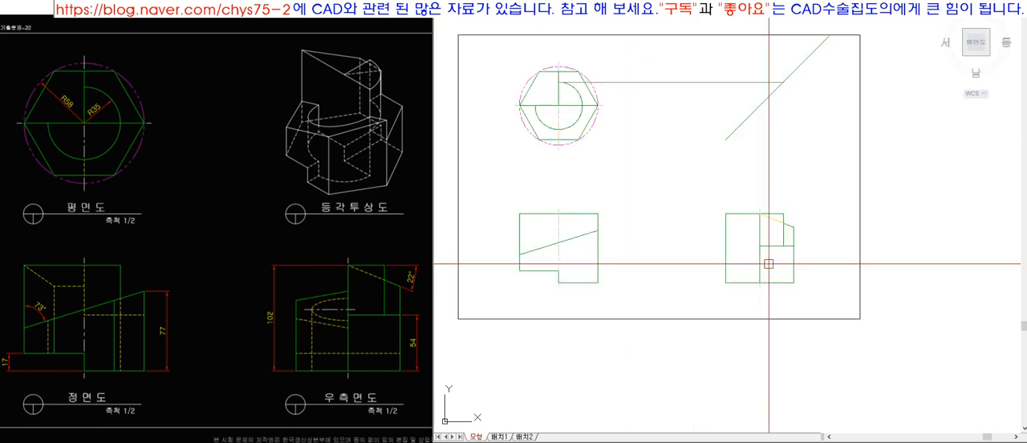
pyautogui.scroll(3, 597, 145)
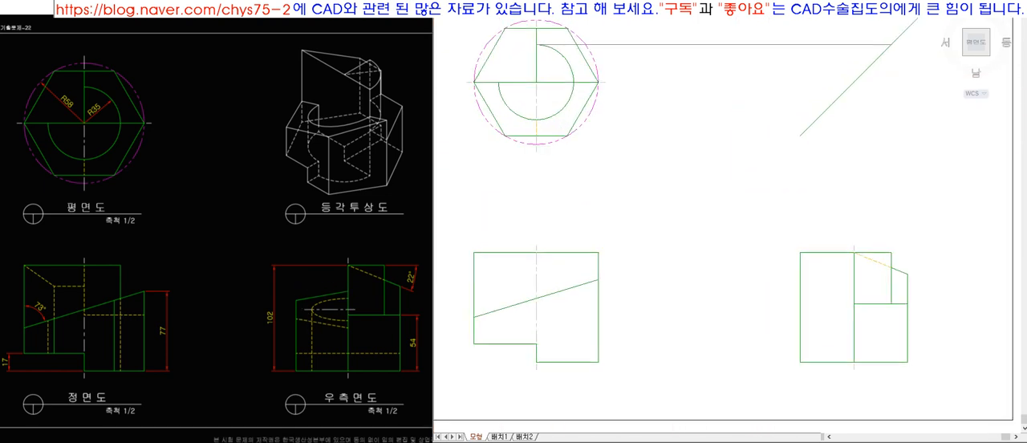
pyautogui.press('l')
pyautogui.press('space')
pyautogui.click(598, 281)
pyautogui.click(715, 303)
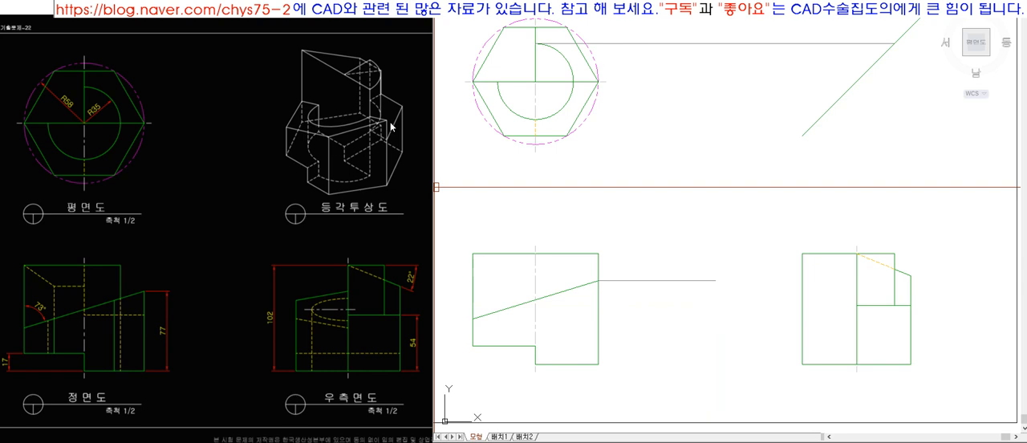
pyautogui.click(364, 131)
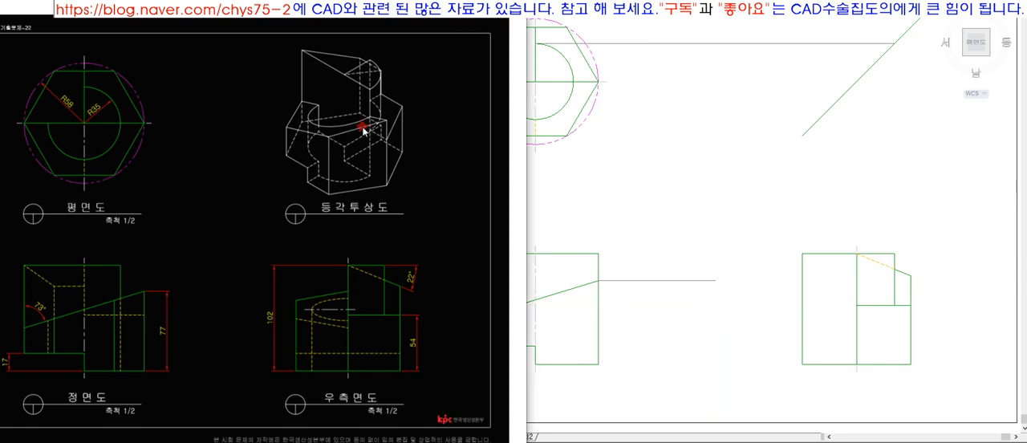
# Extend the horizontal projection line from the front view's slope to the side view's central vertical line.
pyautogui.click(745, 293)
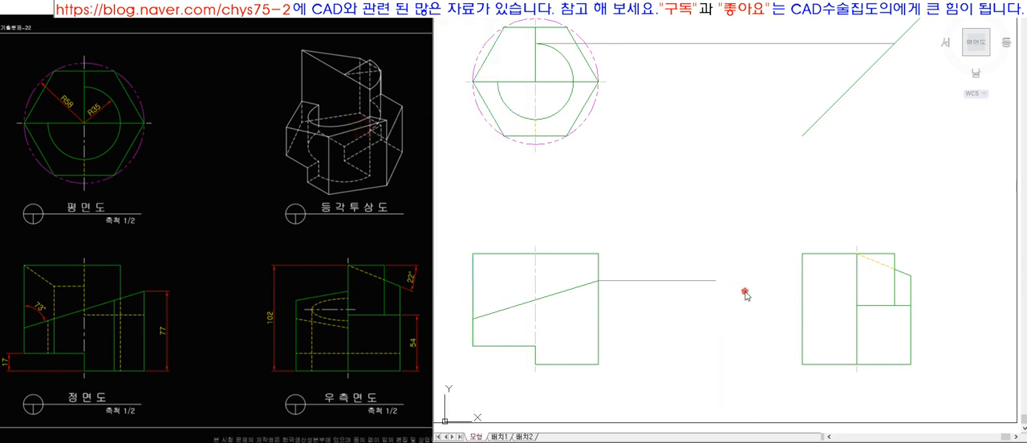
pyautogui.press('space')
pyautogui.click(803, 293)
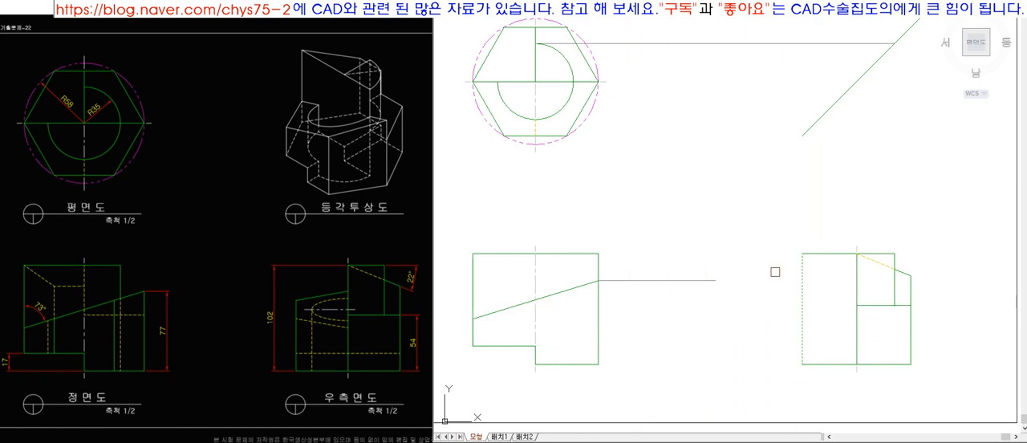
pyautogui.press('space')
pyautogui.click(854, 330)
pyautogui.press('space')
# Draw a vertical projection line from the hexagon's right vertex in the top view down to the right end of the front view's slope.
pyautogui.press('space')
pyautogui.press('l')
pyautogui.press('space')
pyautogui.click(599, 82)
pyautogui.click(598, 279)
pyautogui.press('space')
pyautogui.click(647, 280)
pyautogui.click(597, 233)
pyautogui.press('Escape')
pyautogui.click(567, 136)
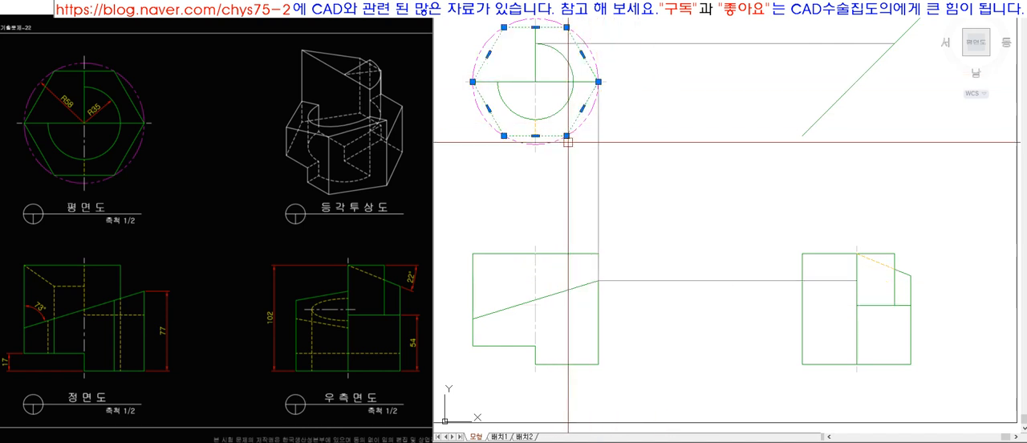
pyautogui.press('Escape')
pyautogui.press('Escape')
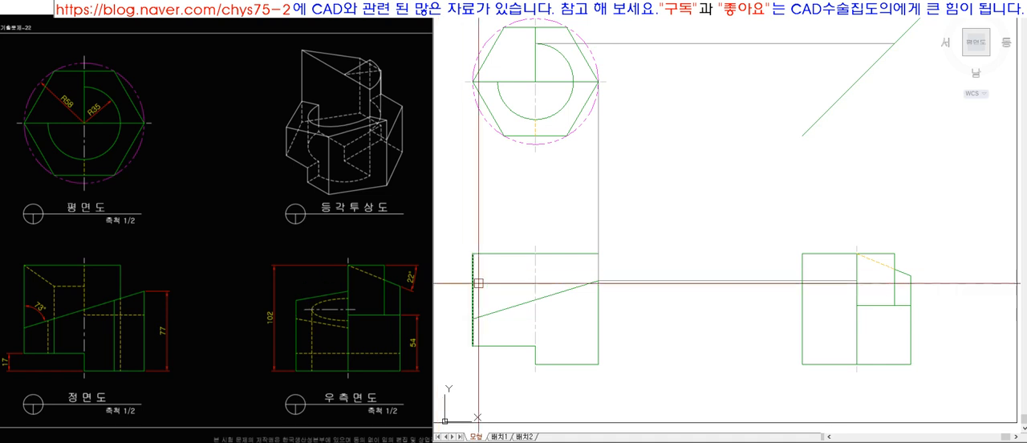
pyautogui.click(812, 281)
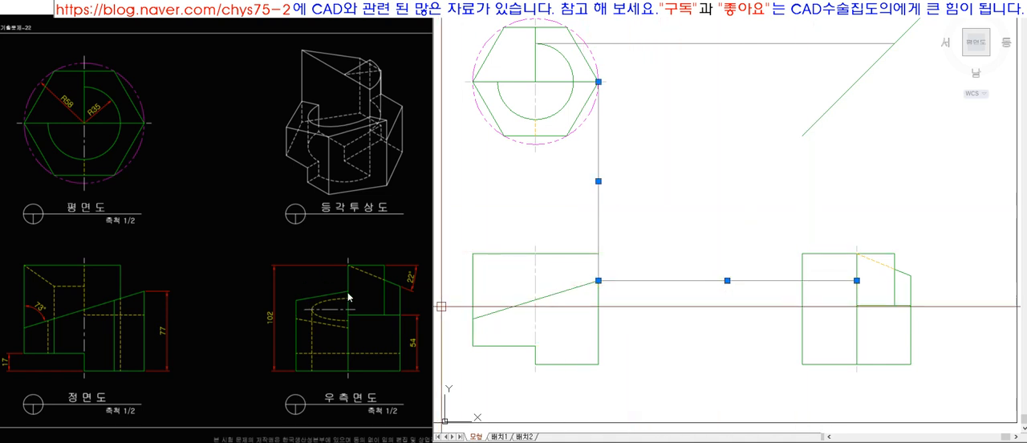
pyautogui.moveTo(857, 280)
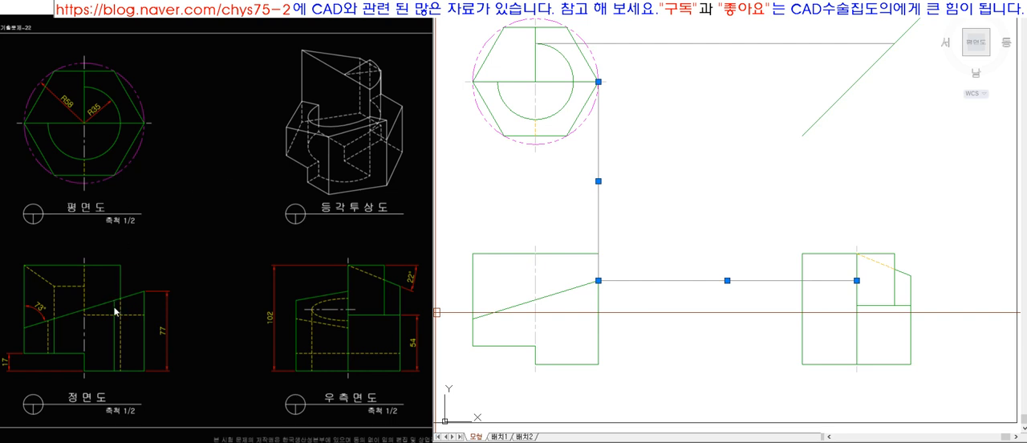
pyautogui.press('Escape')
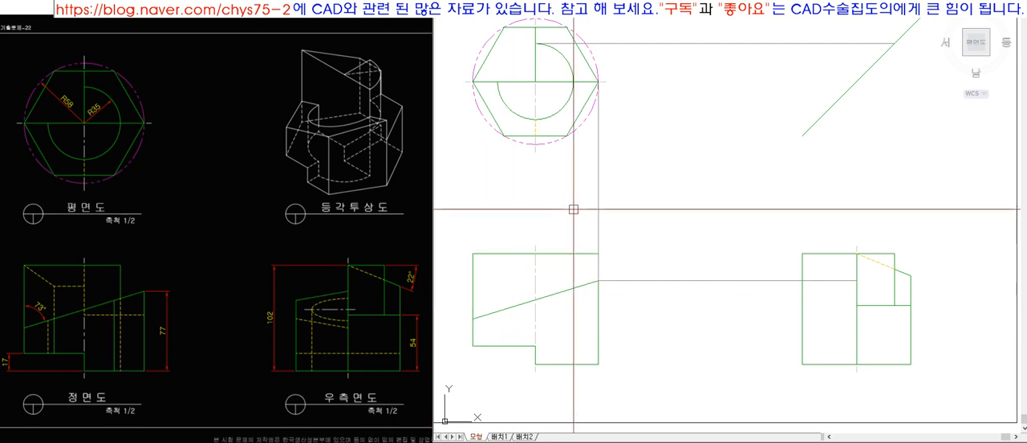
# Draw a vertical projection line from the hexagon's lower-right vertex and extend it down to the front view's slope.
pyautogui.click(564, 133)
pyautogui.click(567, 166)
pyautogui.press('space')
pyautogui.write('ex')
pyautogui.press('space')
pyautogui.click(574, 289)
pyautogui.press('space')
pyautogui.write('l')
pyautogui.press('space')
pyautogui.click(567, 290)
pyautogui.click(661, 311)
pyautogui.press('Escape')
pyautogui.click(614, 290)
pyautogui.press('Delete')
# Draw the front view's vertical edge below the hexagon's lower-right vertex, from the slope down to the base line.
pyautogui.write('l')
pyautogui.click(564, 290)
pyautogui.click(570, 339)
pyautogui.press('space')
pyautogui.write('ex')
pyautogui.click(568, 365)
pyautogui.press('space')
pyautogui.click(569, 325)
pyautogui.click(596, 322)
pyautogui.press('Escape')
# Draw a horizontal projection line from the top of the new front view edge and extend it to the side view's left edge.
pyautogui.click(567, 299)
pyautogui.click(714, 316)
pyautogui.press('space')
pyautogui.write('ex')
pyautogui.click(820, 315)
pyautogui.press('space')
pyautogui.click(742, 293)
pyautogui.click(569, 189)
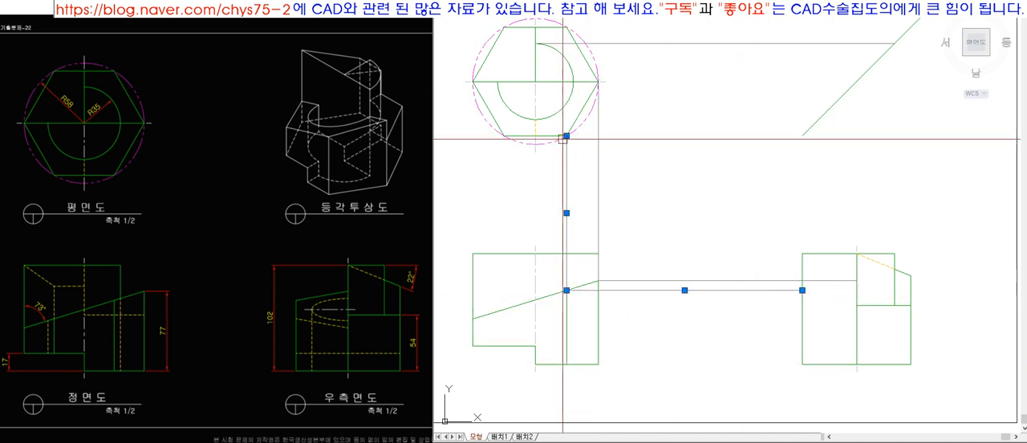
# Draw projection lines from the hexagon's lower-right vertex across to the 45-degree line's lower end and down to the side view's left edge.
pyautogui.press('Escape')
pyautogui.click(802, 136)
pyautogui.click(802, 290)
pyautogui.press('space')
pyautogui.click(802, 192)
pyautogui.click(709, 117)
pyautogui.click(673, 189)
pyautogui.click(566, 193)
pyautogui.click(665, 290)
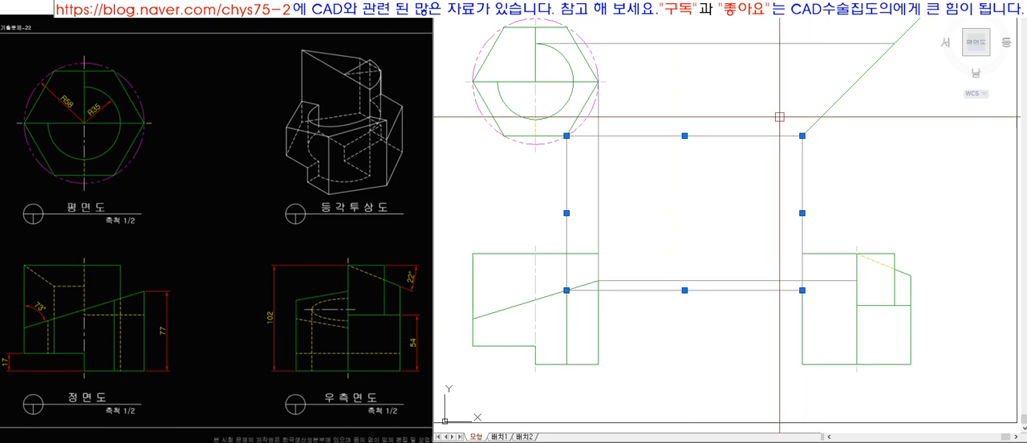
# Undo the deletion of the projection lines and erase only the two running through the 45-degree line's lower end.
pyautogui.press('Delete')
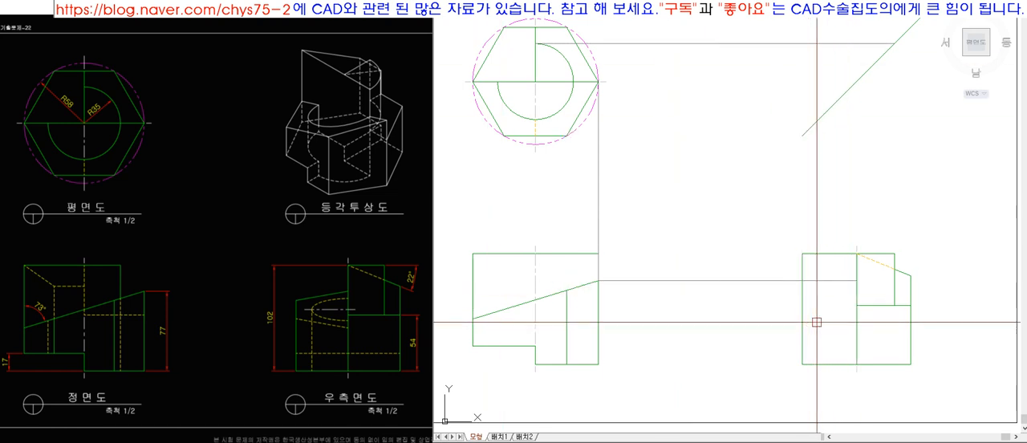
pyautogui.hotkey('ctrl', 'z')
pyautogui.press('e')
pyautogui.press('space')
pyautogui.click(827, 210)
pyautogui.click(604, 191)
pyautogui.press('space')
pyautogui.press('e')
pyautogui.press('space')
pyautogui.click(656, 102)
pyautogui.click(601, 161)
# Draw the side view's sloped line between the two projected heights and match its properties to the left outline edge.
pyautogui.press('space')
pyautogui.press('l')
pyautogui.press('space')
pyautogui.click(803, 291)
pyautogui.click(856, 281)
pyautogui.press('space')
pyautogui.write('ma')
pyautogui.press('space')
pyautogui.click(802, 303)
pyautogui.click(822, 288)
# Trim the side view's left outline above the sloped line and erase the projection lines linking the front view to the other views.
pyautogui.press('space')
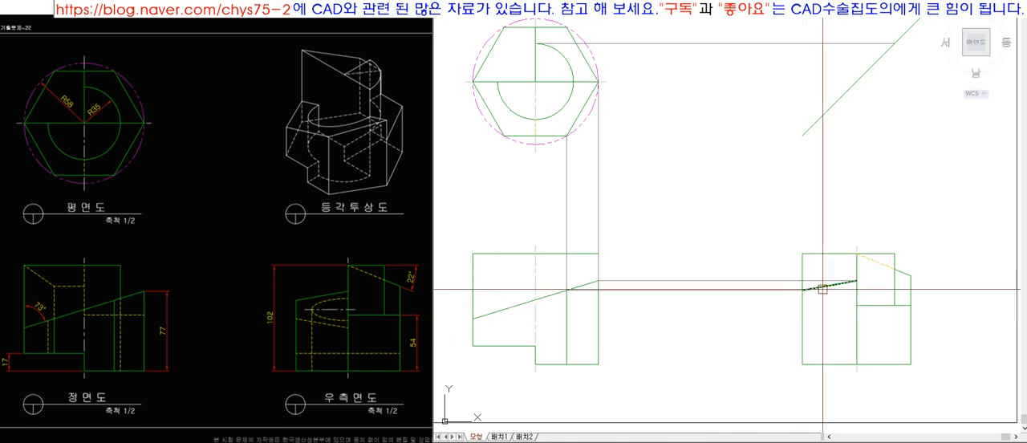
pyautogui.click(836, 252)
pyautogui.press('space')
pyautogui.press('e')
pyautogui.press('space')
pyautogui.click(718, 333)
pyautogui.click(636, 190)
pyautogui.click(653, 174)
pyautogui.click(527, 187)
pyautogui.press('space')
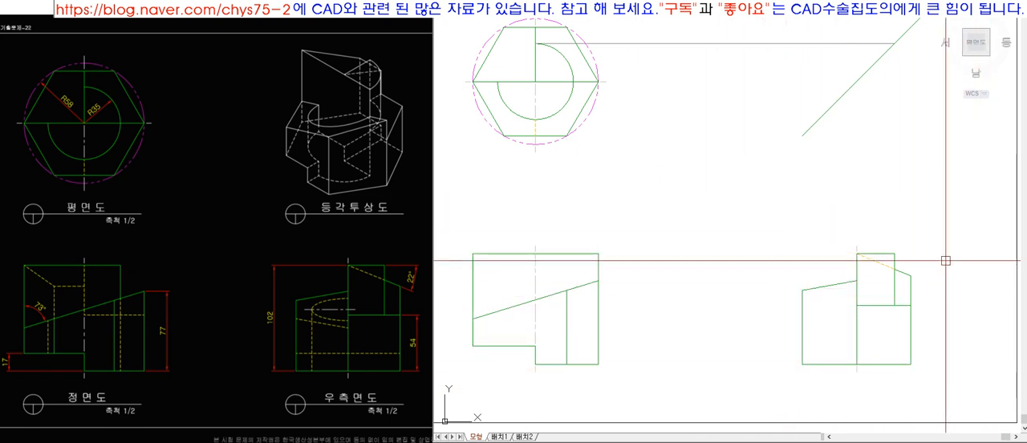
pyautogui.click(411, 211)
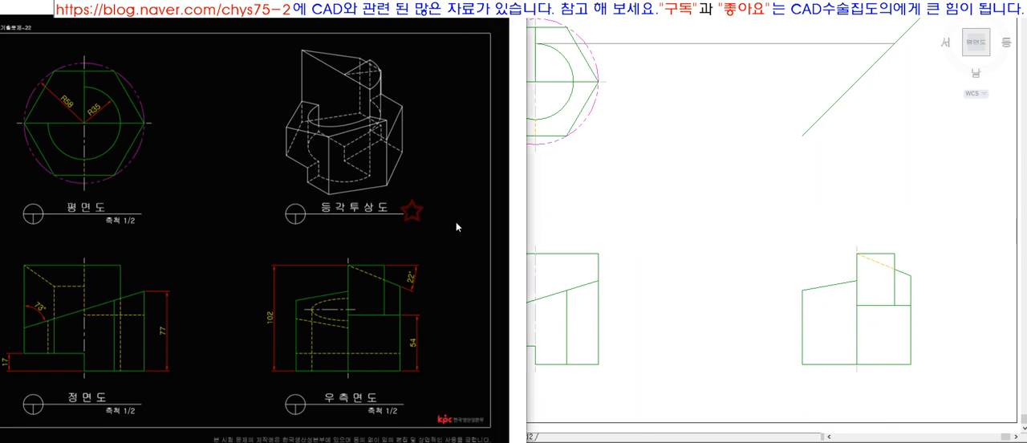
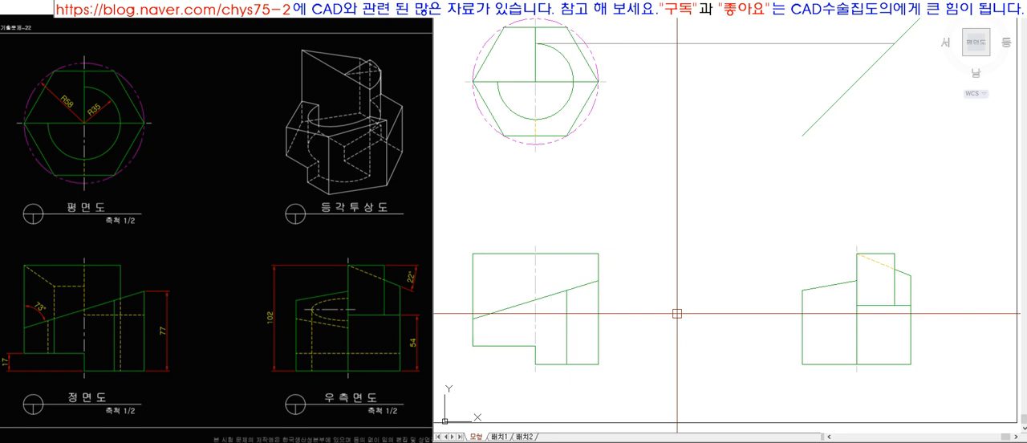
# Erase the leftover horizontal projection line and project the hexagon's upper-left vertex down to the front view's stepped lower edge.
pyautogui.click(727, 43)
pyautogui.press('Delete')
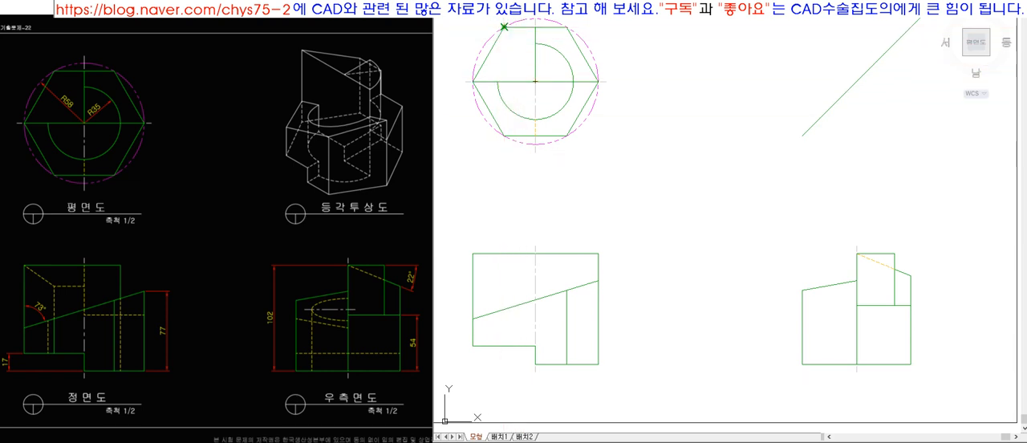
pyautogui.click(504, 26)
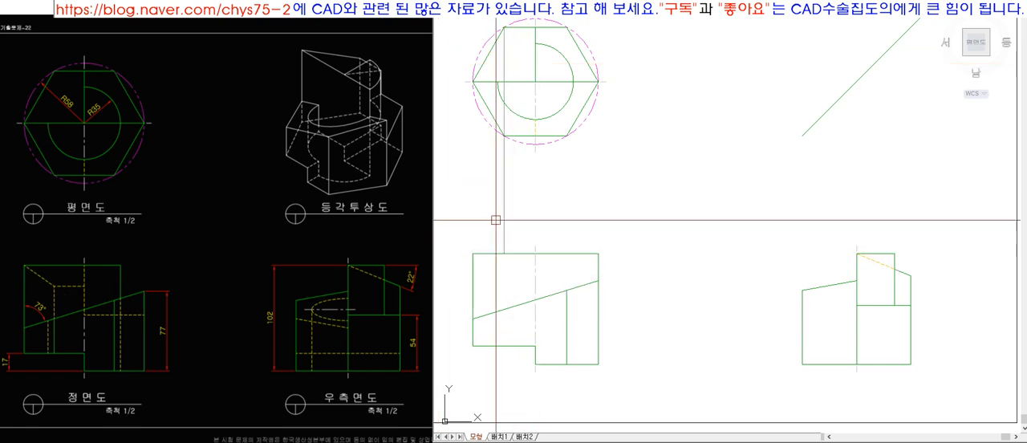
pyautogui.click(498, 371)
pyautogui.press('space')
pyautogui.write('tr')
pyautogui.press('space')
pyautogui.press('space')
pyautogui.click(506, 364)
pyautogui.press('space')
pyautogui.click(501, 309)
pyautogui.press('Escape')
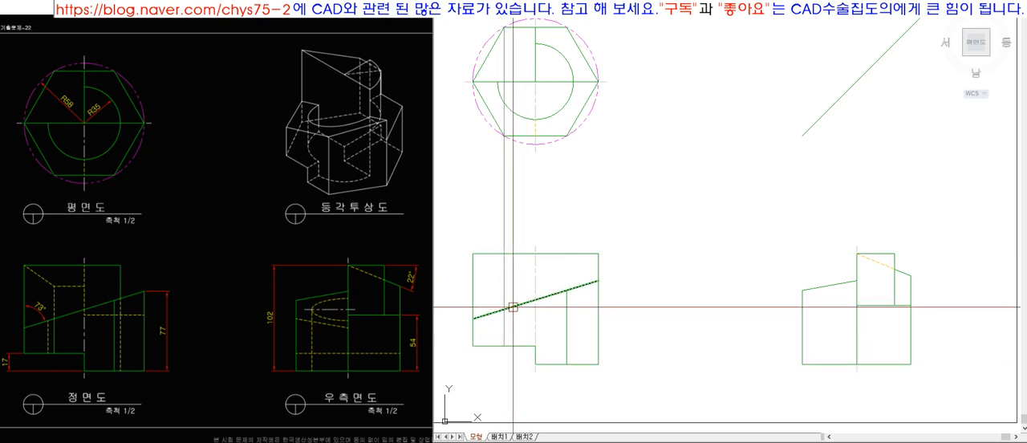
pyautogui.click(504, 340)
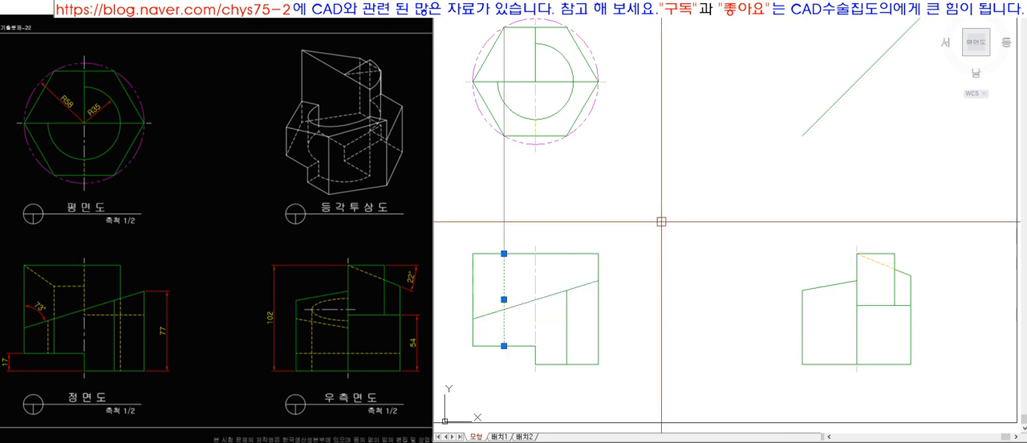
pyautogui.press('Escape')
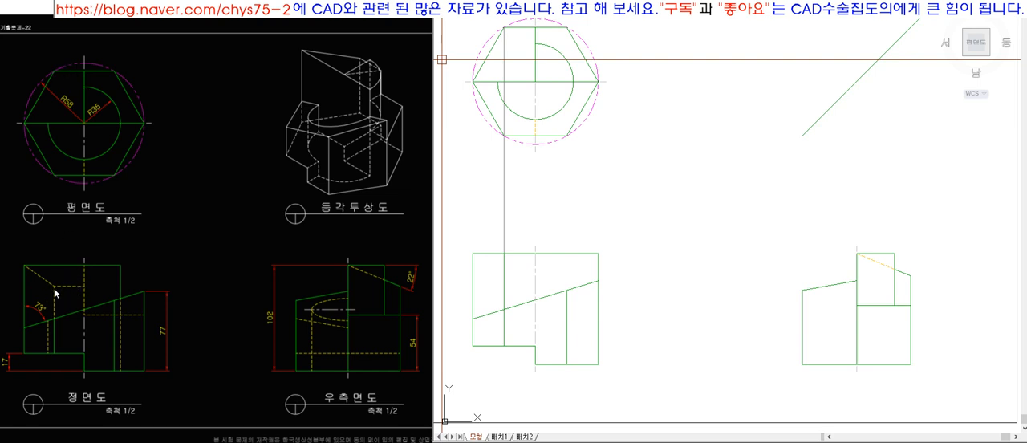
# Project the hexagon's upper-left vertex across to the 45-degree line and down to the lower end of the side view's right slope.
pyautogui.click(758, 51)
pyautogui.press('space')
pyautogui.write('ex')
pyautogui.click(843, 121)
pyautogui.click(776, 59)
pyautogui.press('space')
pyautogui.click(744, 28)
pyautogui.press('space')
pyautogui.write('l')
pyautogui.click(911, 27)
pyautogui.click(941, 227)
pyautogui.press('space')
pyautogui.write('ex')
pyautogui.click(910, 214)
pyautogui.press('space')
# Project the lower end of the side view's right slope toward the front view and join it to the vertical projection line.
pyautogui.click(870, 263)
pyautogui.click(904, 276)
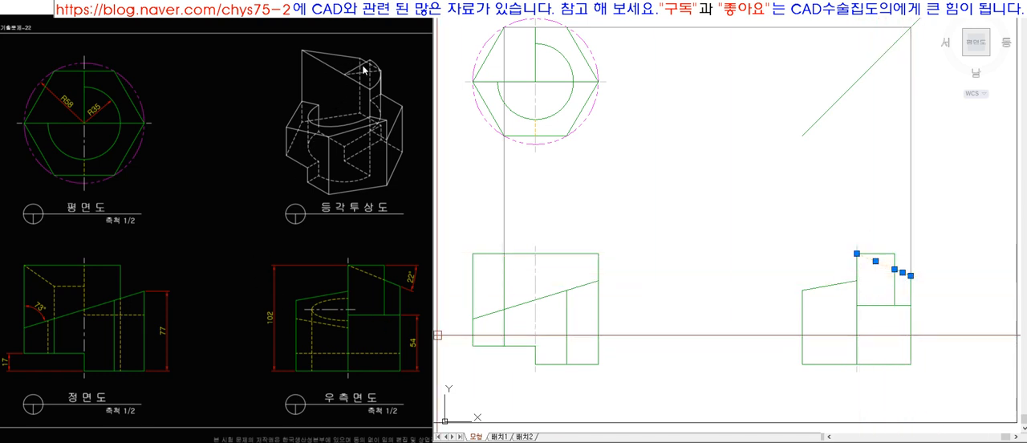
pyautogui.moveTo(857, 253)
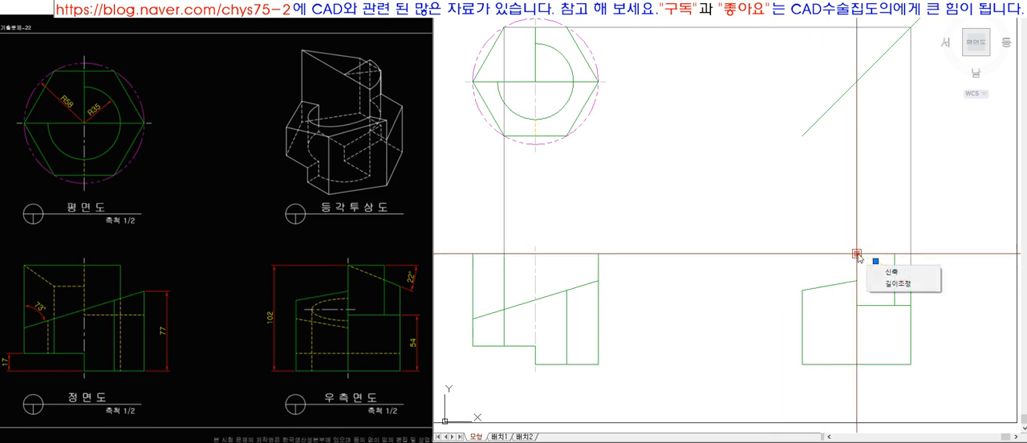
pyautogui.moveTo(911, 277)
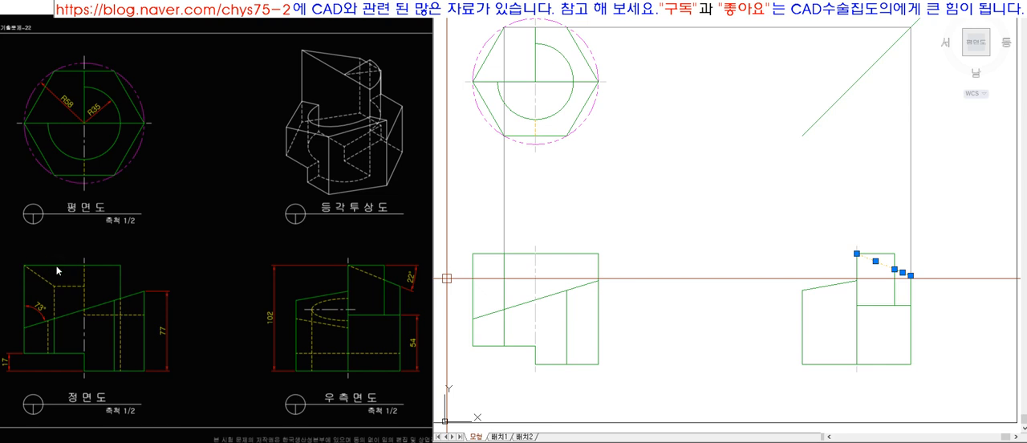
pyautogui.press('Escape')
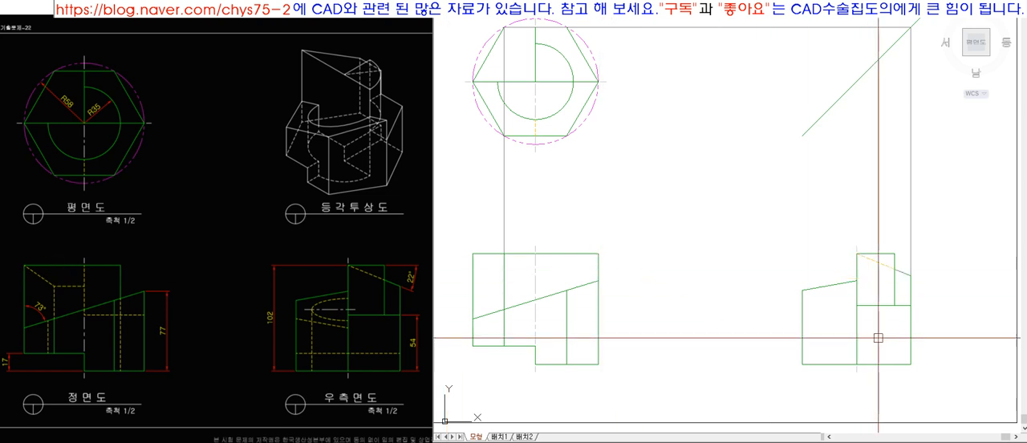
pyautogui.click(726, 277)
pyautogui.press('space')
pyautogui.press('f')
pyautogui.press('space')
pyautogui.click(726, 276)
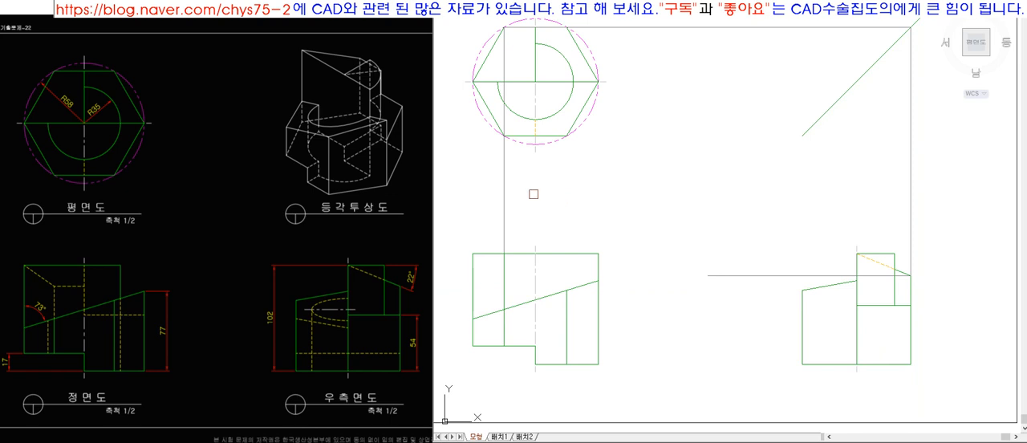
pyautogui.click(506, 209)
pyautogui.click(522, 276)
pyautogui.click(504, 220)
pyautogui.click(705, 28)
pyautogui.click(910, 185)
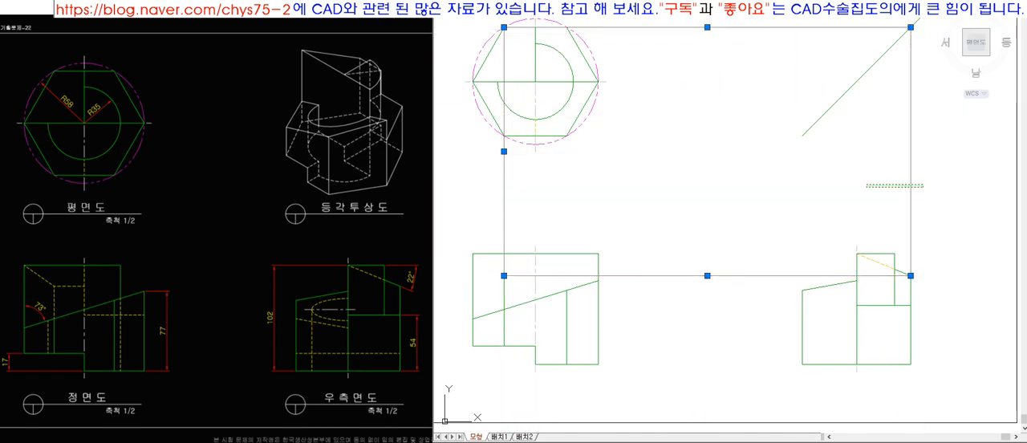
# Cut the front view's left inner vertical line at the projected height and erase the projection lines between the views.
pyautogui.press('Escape')
pyautogui.scroll(3, 499, 287)
pyautogui.click(513, 270)
pyautogui.press('Escape')
pyautogui.scroll(-5, 486, 255)
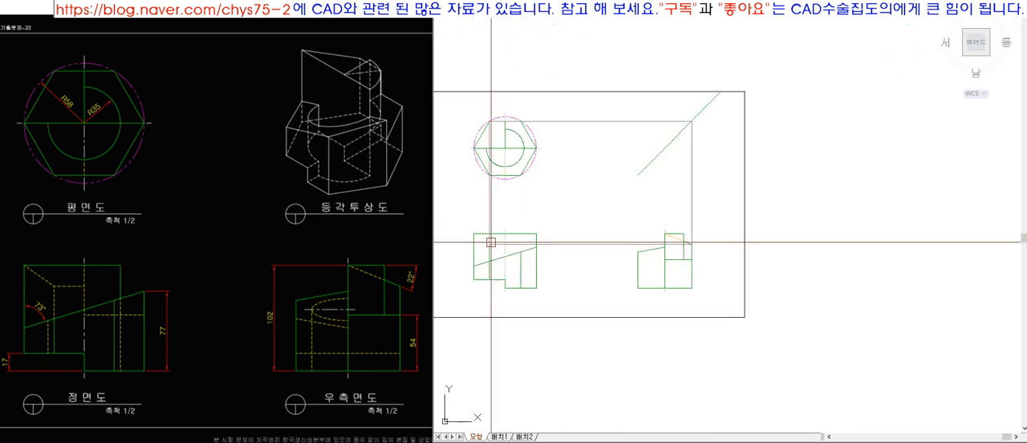
pyautogui.click(489, 211)
pyautogui.press('space')
pyautogui.press('e')
pyautogui.press('space')
pyautogui.click(603, 260)
pyautogui.press('space')
pyautogui.click(778, 199)
pyautogui.press('e')
pyautogui.press('space')
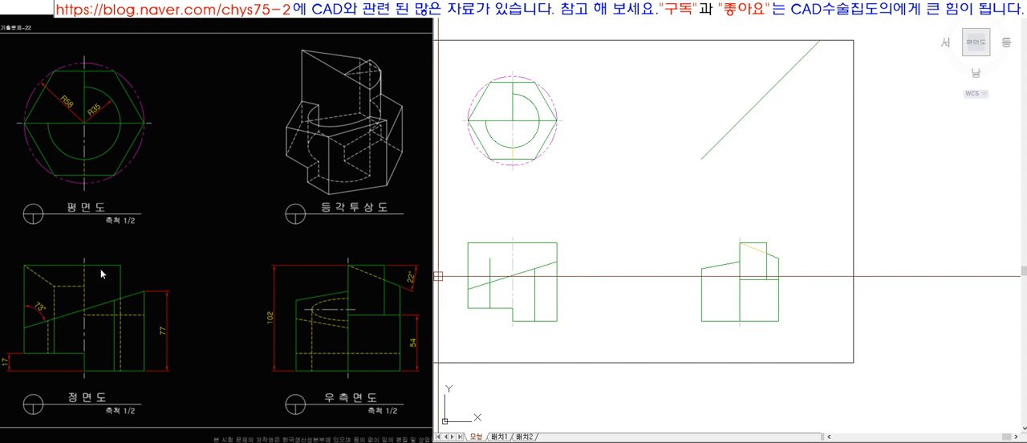
# Draw a sloped line from the top of the front view's left inner vertical line to the upper-left corner.
pyautogui.scroll(6, 458, 250)
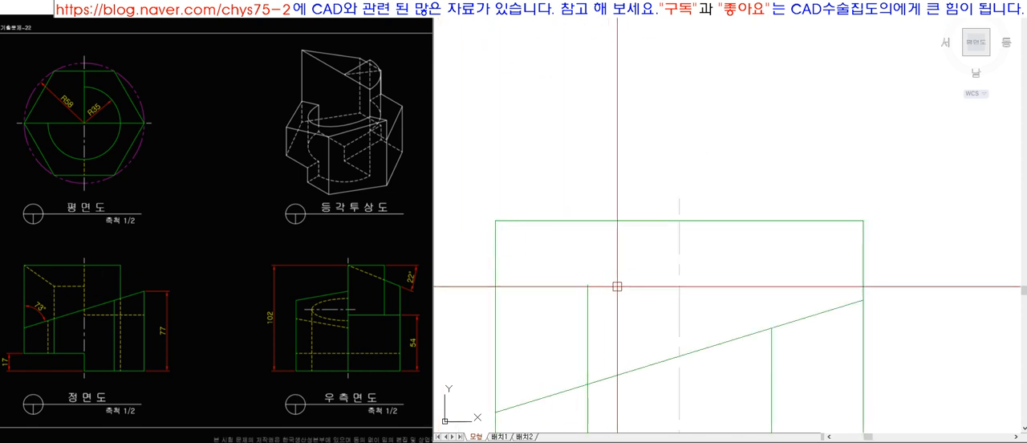
pyautogui.click(586, 285)
pyautogui.scroll(-2, 535, 268)
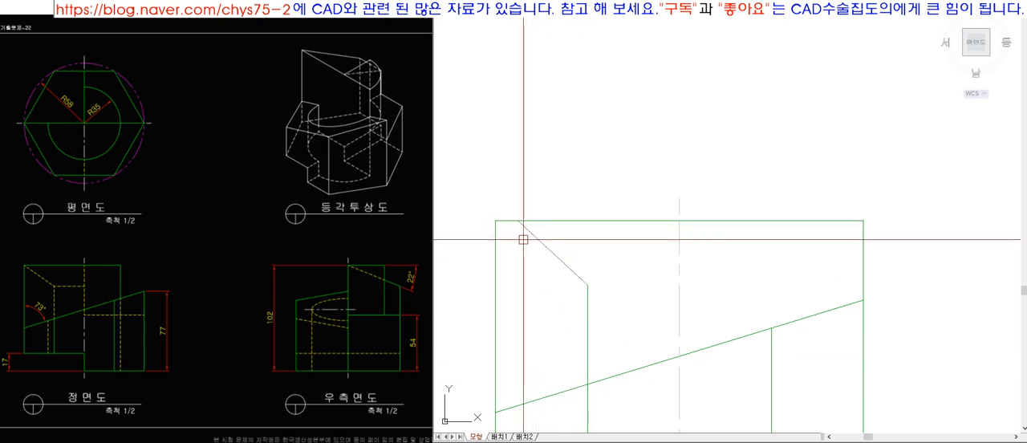
pyautogui.scroll(-5, 524, 251)
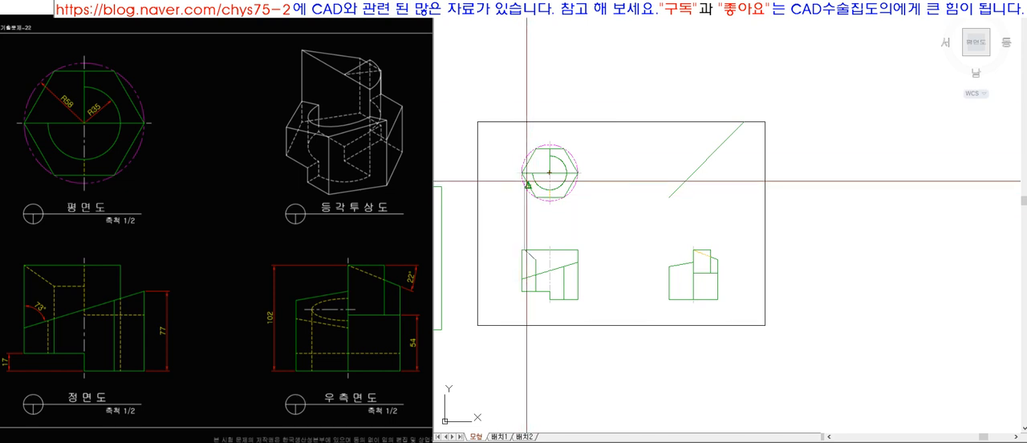
pyautogui.scroll(3, 527, 182)
pyautogui.scroll(2, 500, 331)
pyautogui.click(545, 314)
pyautogui.click(509, 294)
pyautogui.press('Escape')
pyautogui.scroll(-2, 576, 228)
pyautogui.scroll(3, 590, 295)
# Draw a horizontal line from the sloped line's lower end and extend it to the front view's centreline.
pyautogui.press('l')
pyautogui.press('space')
pyautogui.click(547, 287)
pyautogui.click(591, 302)
pyautogui.press('space')
pyautogui.click(621, 303)
pyautogui.write('ex')
pyautogui.press('space')
pyautogui.click(586, 289)
pyautogui.press('space')
# Change the front view's new sloped and horizontal lines to the hidden-line properties.
pyautogui.click(584, 289)
pyautogui.click(526, 272)
pyautogui.click(670, 10)
pyautogui.click(697, 53)
pyautogui.press('Escape')
# Trim the left inner vertical line above the front view's long sloped edge.
pyautogui.scroll(-3, 695, 54)
pyautogui.scroll(4, 556, 312)
pyautogui.write('tr')
pyautogui.press('space')
pyautogui.click(691, 207)
pyautogui.click(657, 70)
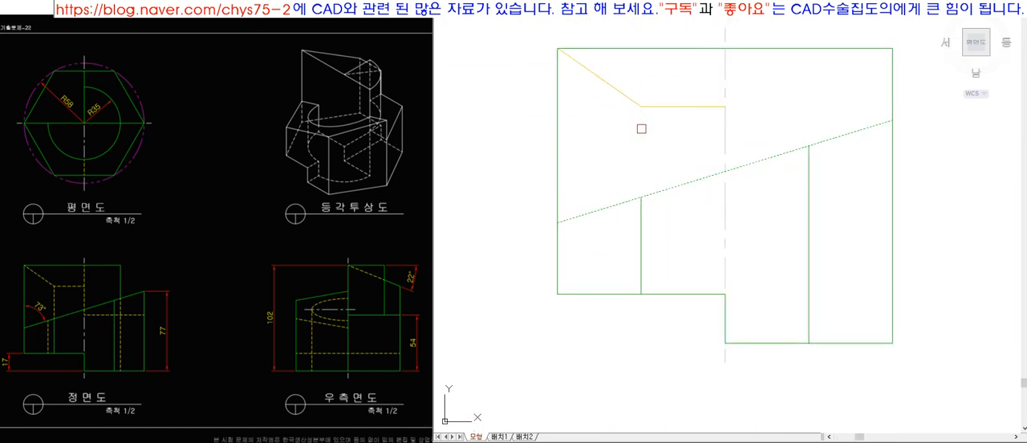
# Redraw the vertical segment between the hidden-line corner and the long sloped edge, and match it to the hidden lines.
pyautogui.click(659, 186)
pyautogui.write('ex')
pyautogui.click(643, 137)
pyautogui.write('ma')
pyautogui.click(657, 106)
pyautogui.click(671, 142)
pyautogui.click(605, 112)
pyautogui.scroll(-3, 611, 221)
pyautogui.click(642, 173)
pyautogui.click(615, 121)
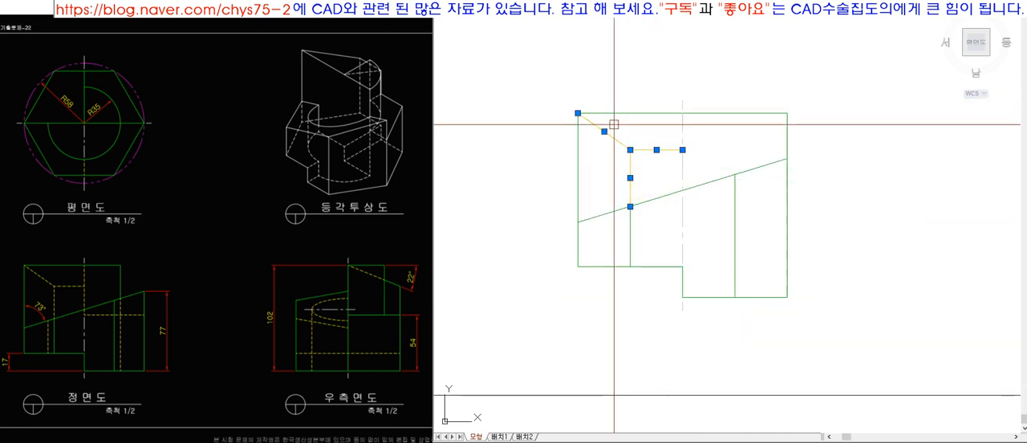
# Match the front view's three new hidden lines to the plan view's dashed hidden line.
pyautogui.press('Escape')
pyautogui.scroll(-7, 570, 332)
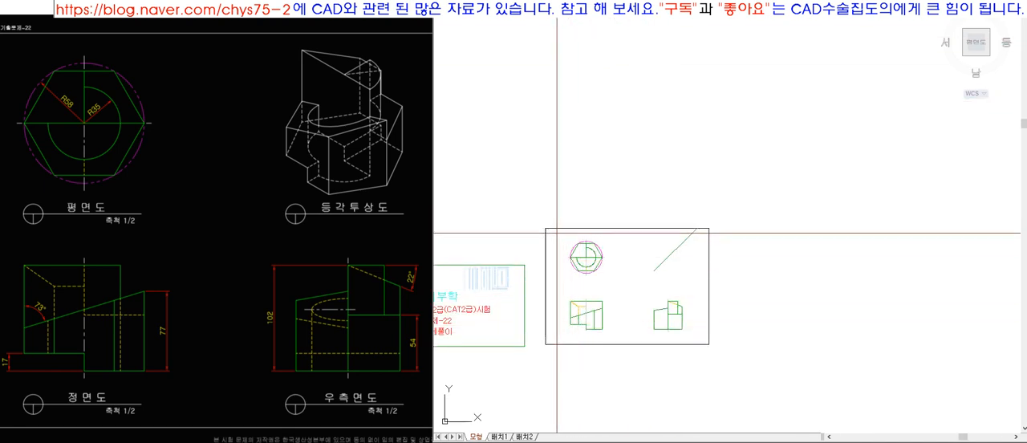
pyautogui.scroll(4, 596, 299)
pyautogui.scroll(2, 556, 161)
pyautogui.scroll(2, 561, 121)
pyautogui.scroll(-4, 609, 144)
pyautogui.scroll(3, 609, 147)
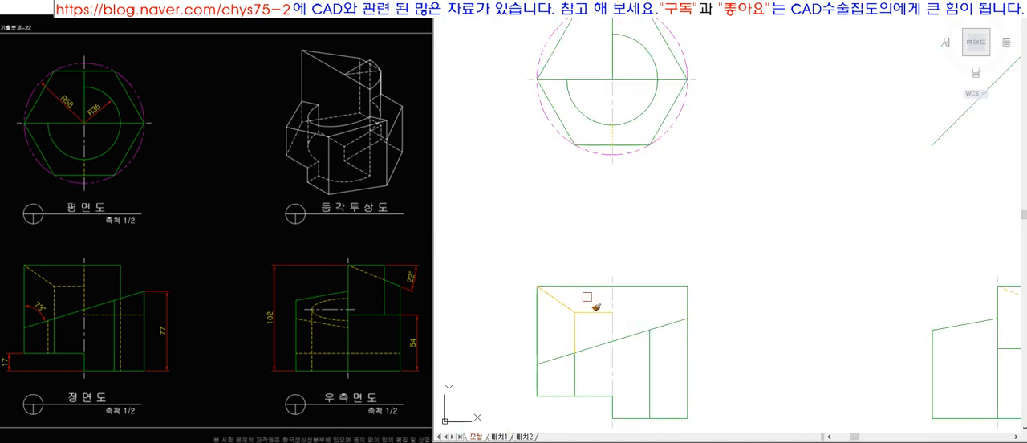
pyautogui.scroll(-2, 554, 249)
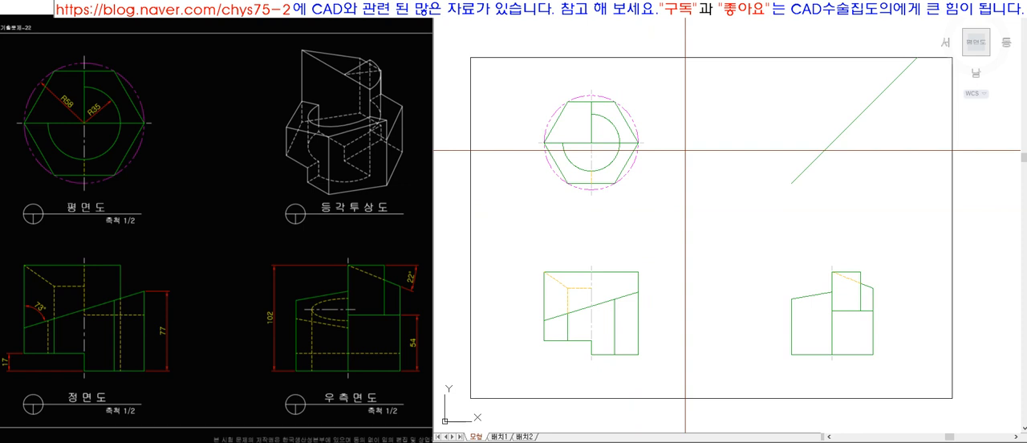
pyautogui.scroll(2, 681, 250)
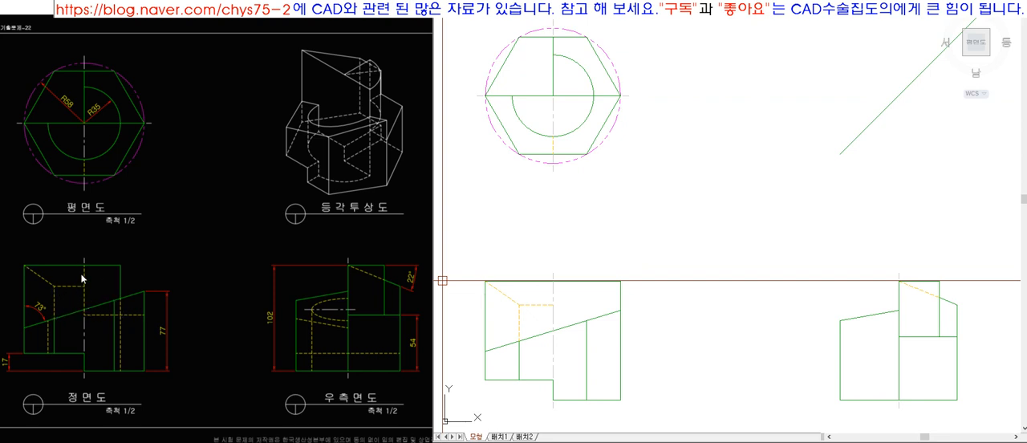
# Project the side view's ledge height into the front view as a hidden line from the centreline to the right edge.
pyautogui.click(551, 345)
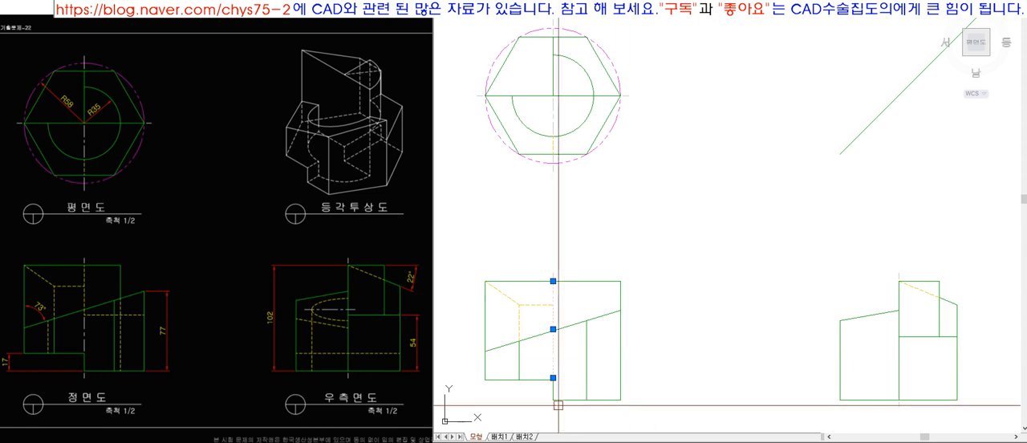
pyautogui.click(131, 315)
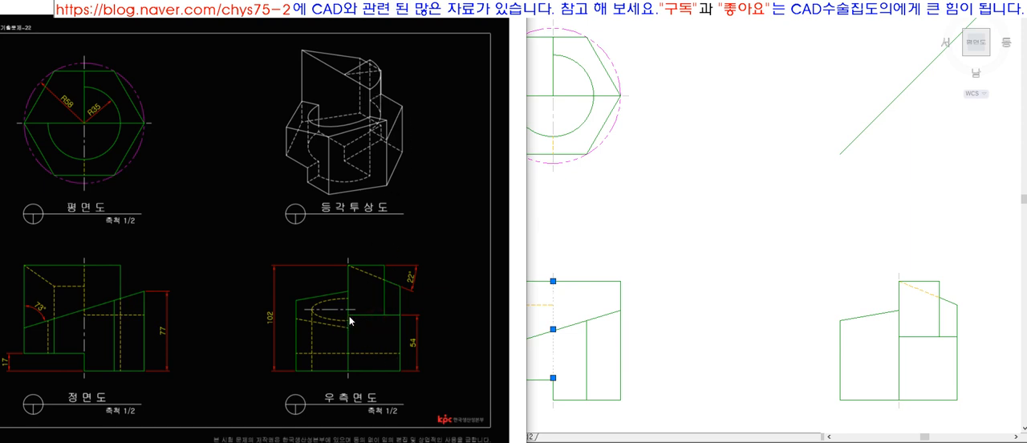
pyautogui.press('Escape')
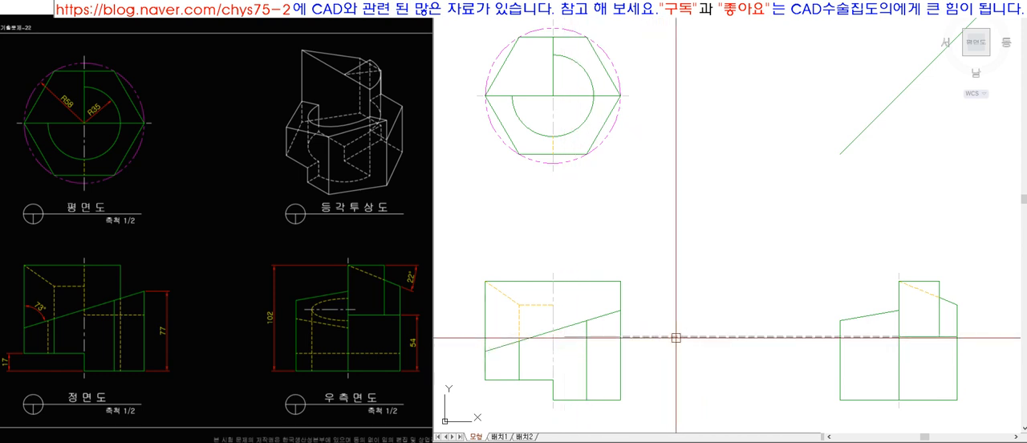
pyautogui.scroll(5, 584, 334)
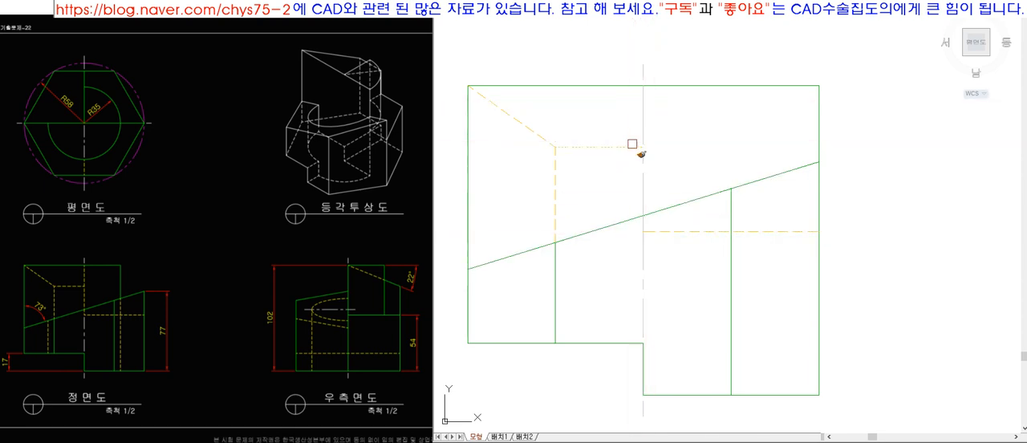
# Shorten the upper end of the front view's centreline segment below the horizontal hidden line by 2.
pyautogui.click(643, 256)
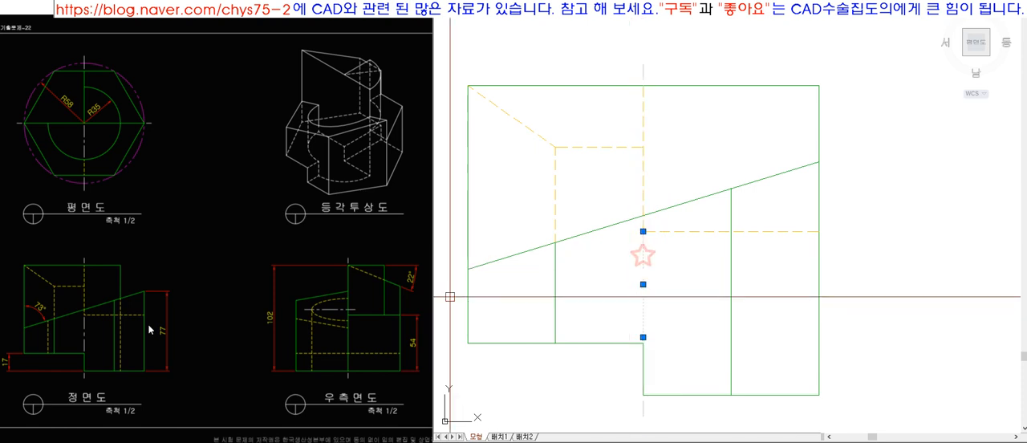
pyautogui.click(643, 231)
pyautogui.write('2')
pyautogui.press('Return')
pyautogui.press('Escape')
pyautogui.scroll(-8, 665, 301)
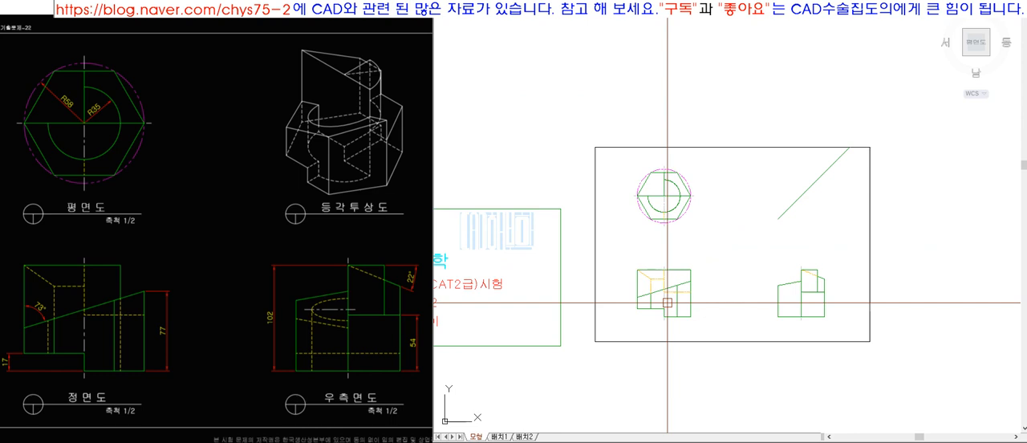
# Try projecting the hexagon's two upper vertices down to the front view's inner vertical lines, and erase both projections.
pyautogui.scroll(4, 737, 261)
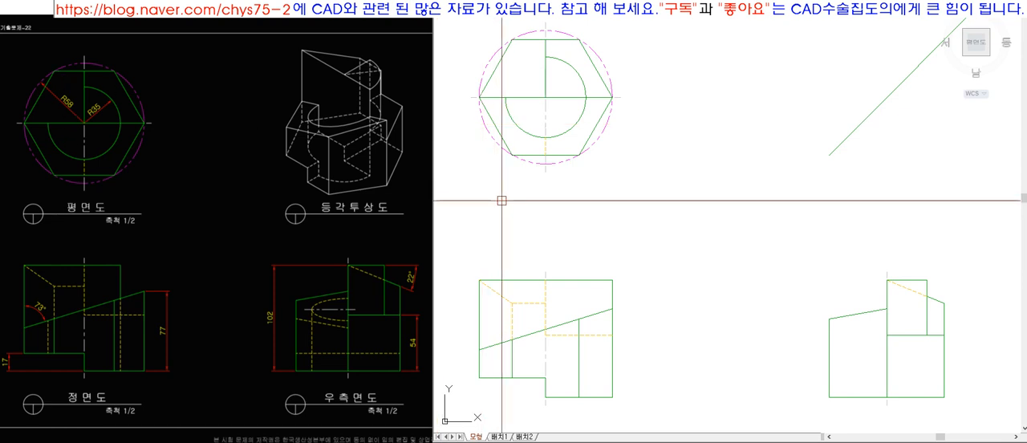
pyautogui.click(520, 42)
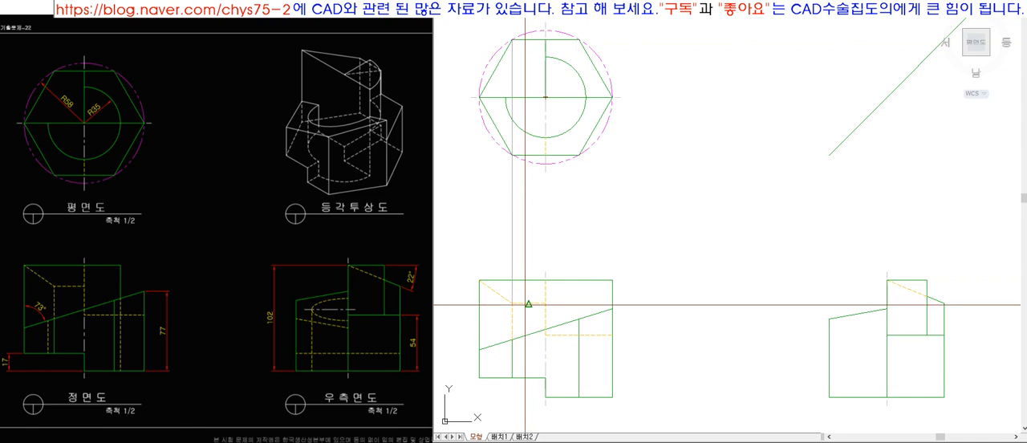
pyautogui.click(511, 305)
pyautogui.press('space')
pyautogui.press('space')
pyautogui.click(581, 45)
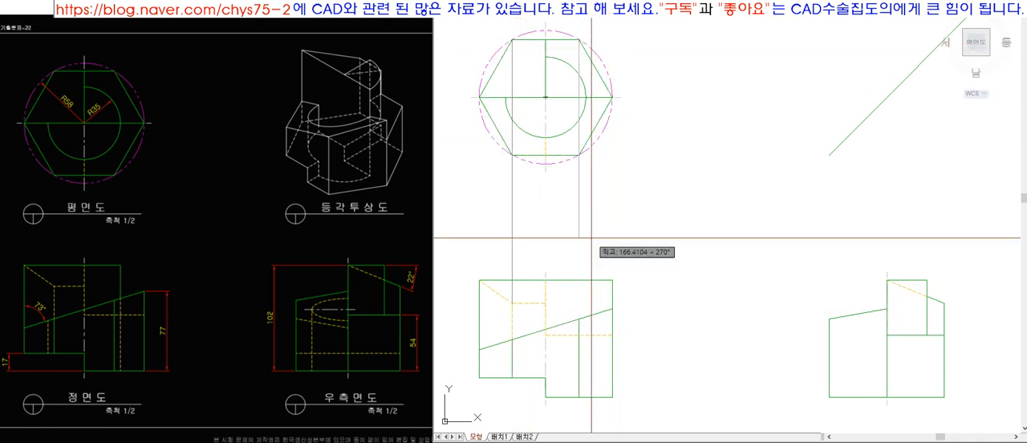
pyautogui.click(580, 318)
pyautogui.press('space')
pyautogui.click(607, 222)
pyautogui.click(503, 228)
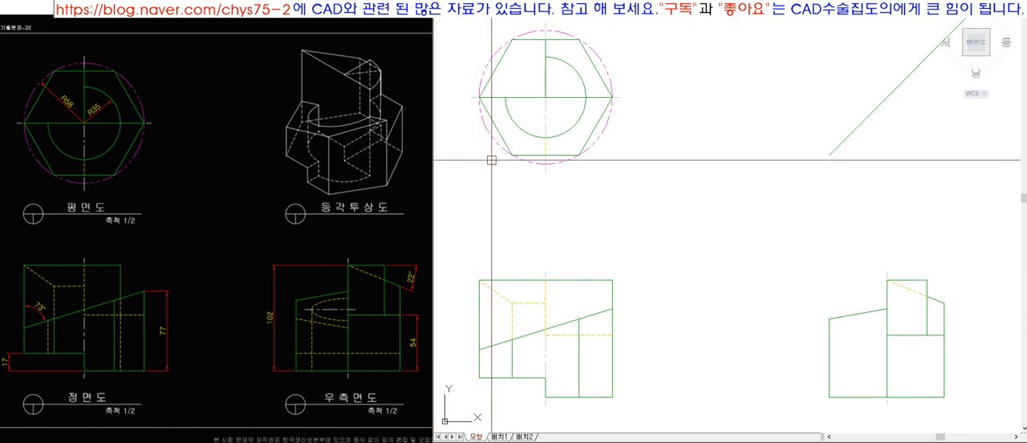
# Project the R35 arc's left and right extremes in the plan view vertically down to the front view's lower edges.
pyautogui.click(505, 97)
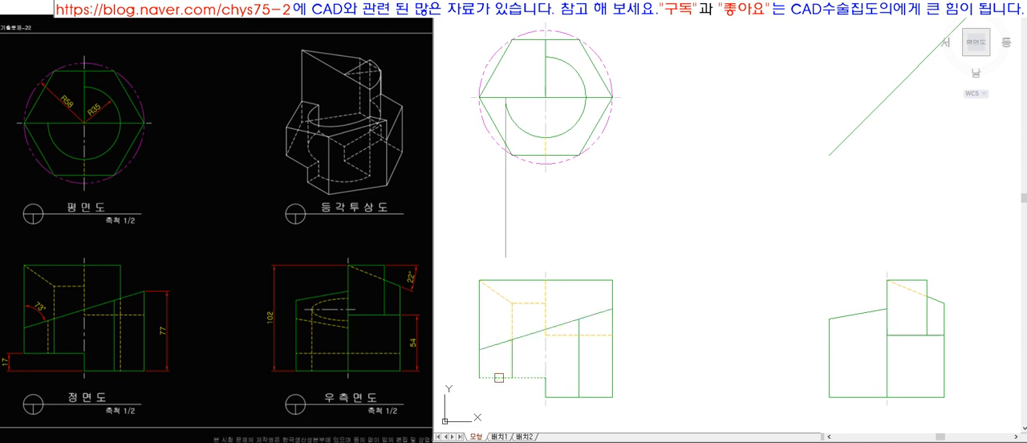
pyautogui.press('space')
pyautogui.write('l')
pyautogui.press('space')
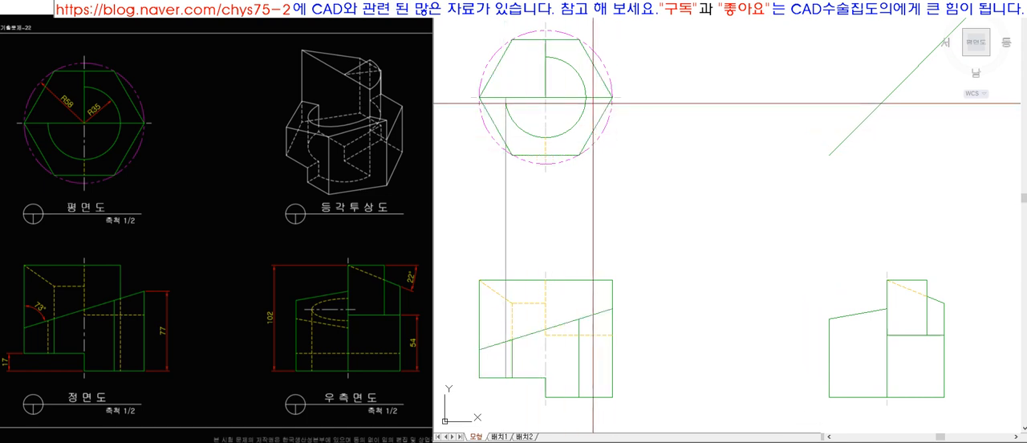
pyautogui.click(586, 98)
pyautogui.click(630, 203)
pyautogui.press('space')
pyautogui.write('ex')
pyautogui.press('space')
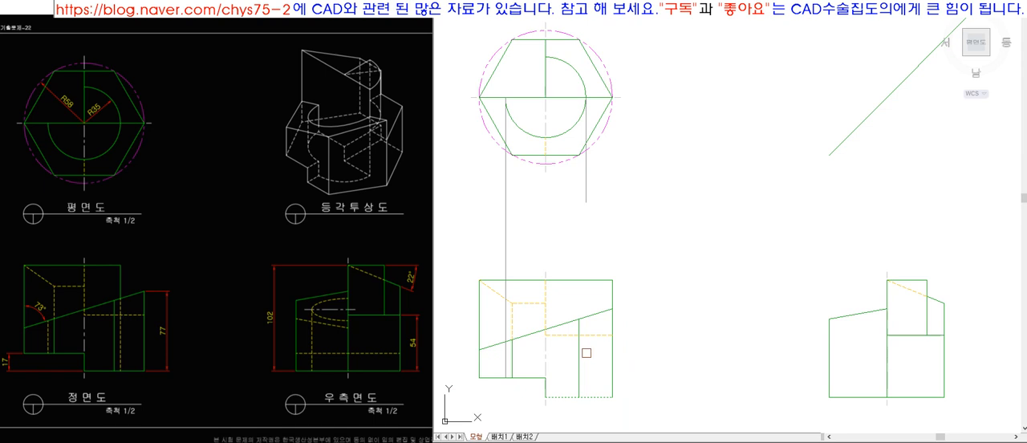
pyautogui.click(586, 201)
# Match the two projected vertical lines to the front view's horizontal hidden line.
pyautogui.scroll(5, 481, 377)
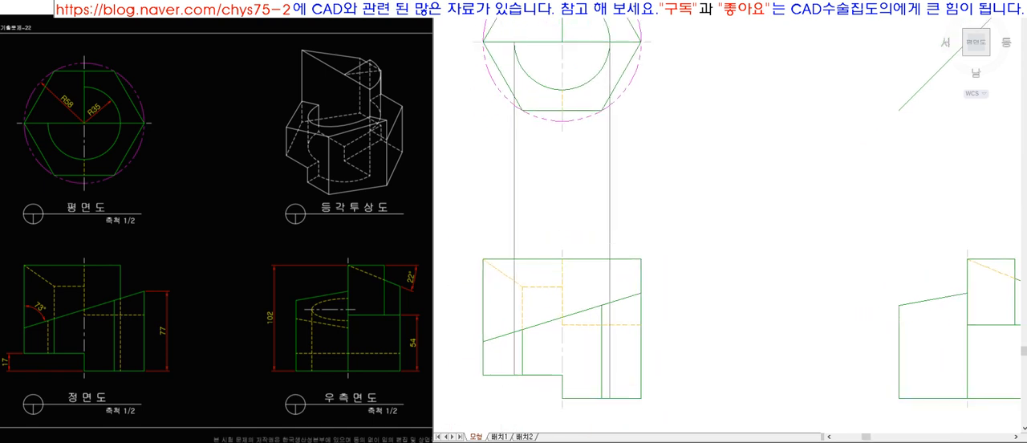
pyautogui.write('ma')
pyautogui.press('space')
pyautogui.click(801, 246)
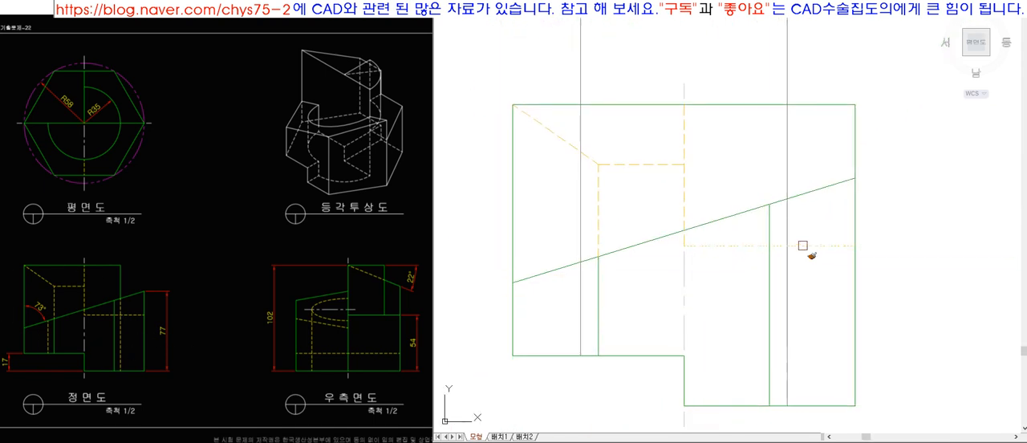
pyautogui.press('space')
# Trim both vertical hidden lines back to the front view's sloped edge, removing the parts above it.
pyautogui.write('tr')
pyautogui.press('space')
pyautogui.click(574, 267)
pyautogui.press('space')
pyautogui.click(583, 242)
pyautogui.press('space')
pyautogui.press('space')
pyautogui.scroll(-6, 788, 182)
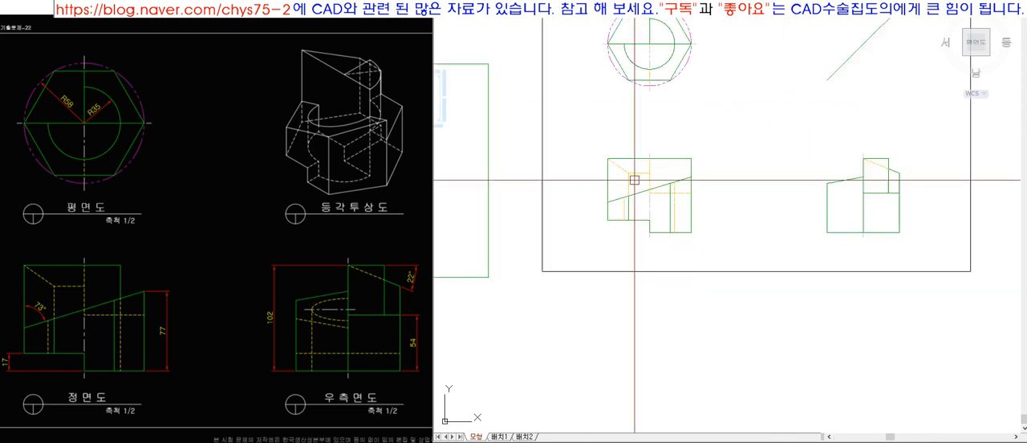
pyautogui.scroll(6, 666, 126)
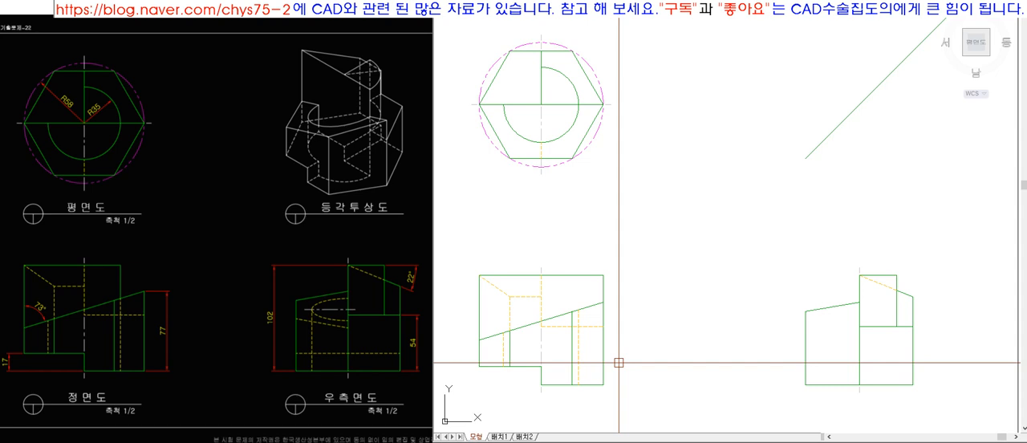
pyautogui.scroll(-3, 571, 142)
pyautogui.scroll(3, 556, 147)
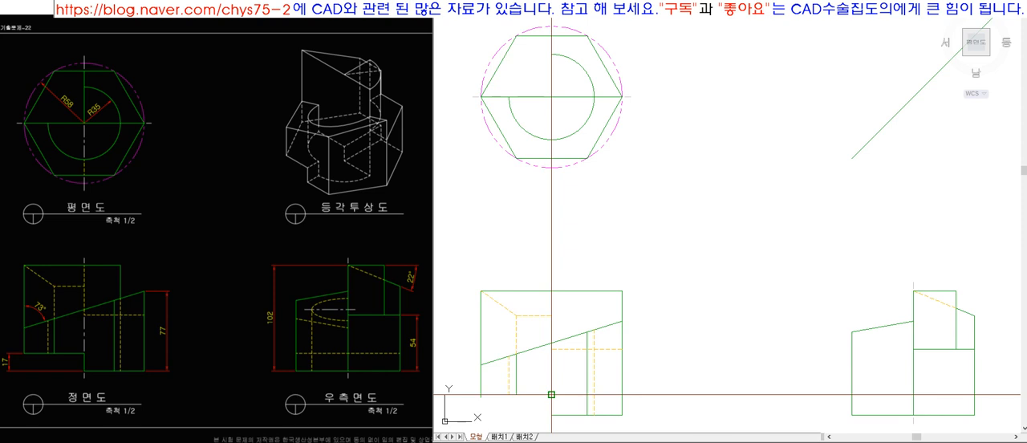
pyautogui.scroll(5, 551, 394)
pyautogui.click(536, 339)
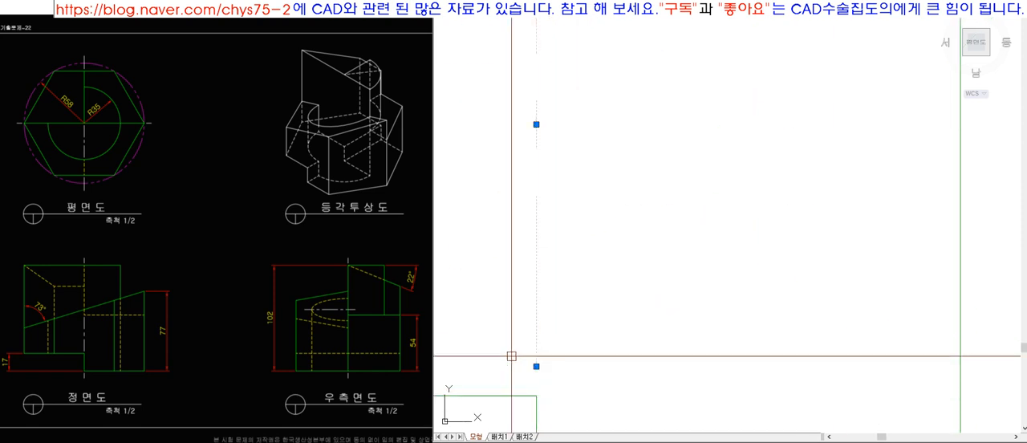
pyautogui.scroll(-6, 660, 268)
pyautogui.press('Escape')
pyautogui.scroll(-6, 659, 267)
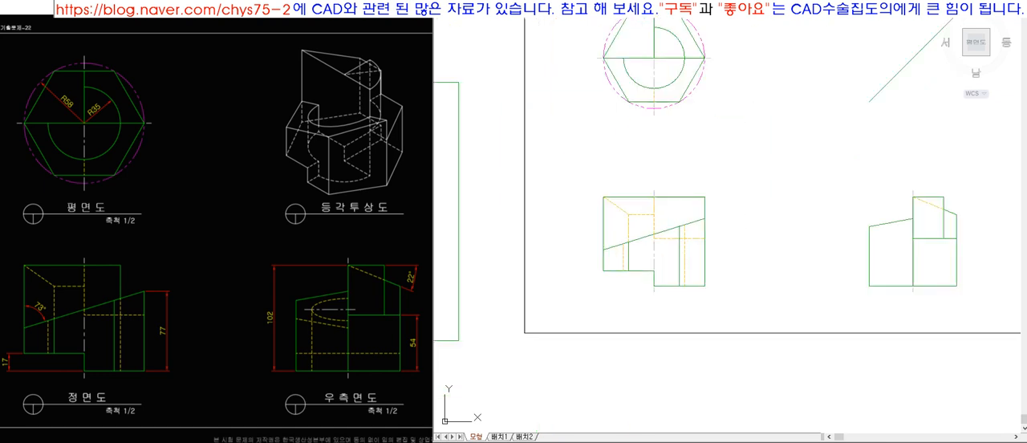
# Draw a horizontal projection line from the front view's lower ledge corner across to the side view.
pyautogui.scroll(5, 678, 183)
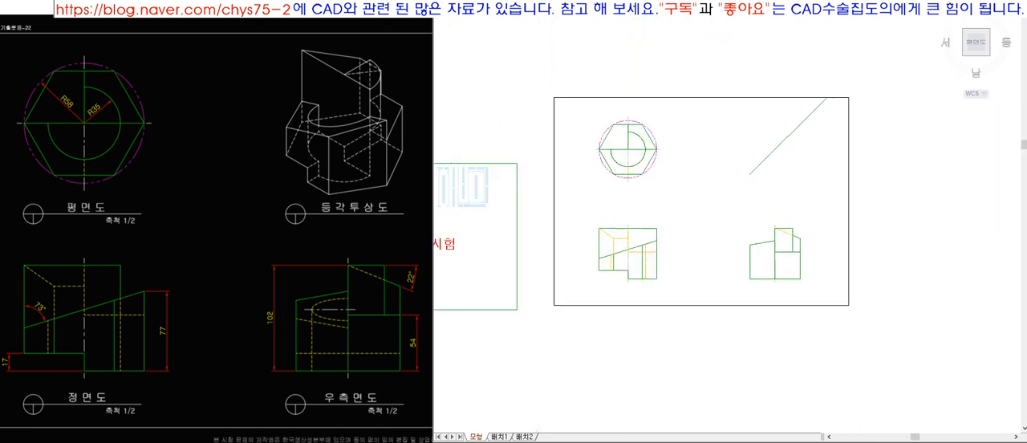
pyautogui.scroll(8, 564, 378)
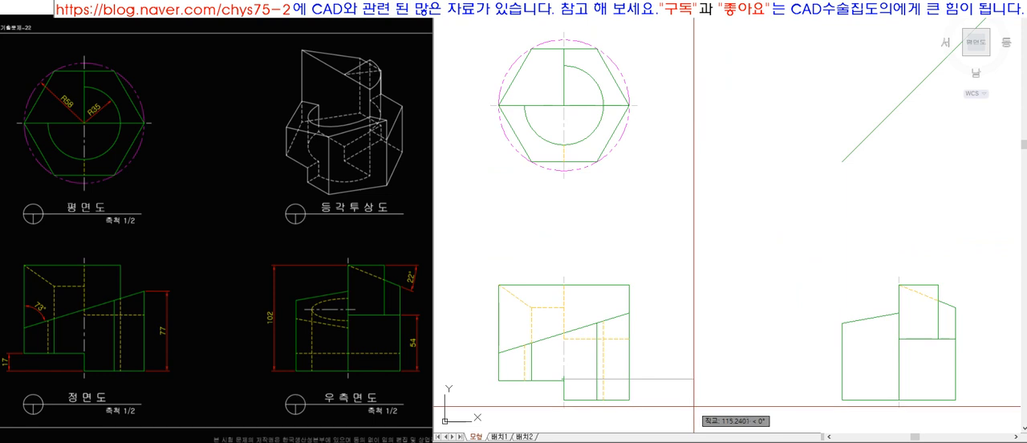
pyautogui.scroll(-5, 610, 353)
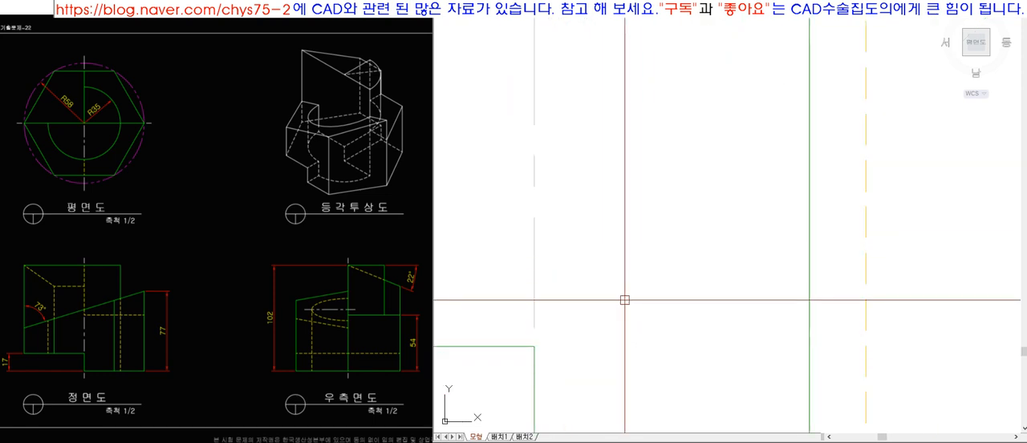
pyautogui.scroll(5, 527, 360)
pyautogui.scroll(-3, 602, 332)
pyautogui.scroll(4, 608, 307)
pyautogui.click(610, 309)
pyautogui.scroll(-6, 481, 319)
pyautogui.scroll(3, 621, 318)
pyautogui.click(646, 314)
pyautogui.press('space')
pyautogui.click(766, 318)
pyautogui.click(716, 299)
pyautogui.press('space')
pyautogui.click(647, 311)
pyautogui.press('space')
# Fit the projected ledge line between the side view's two outer edges and turn it into a hidden line.
pyautogui.press('space')
pyautogui.click(890, 315)
pyautogui.press('space')
pyautogui.press('space')
pyautogui.click(736, 325)
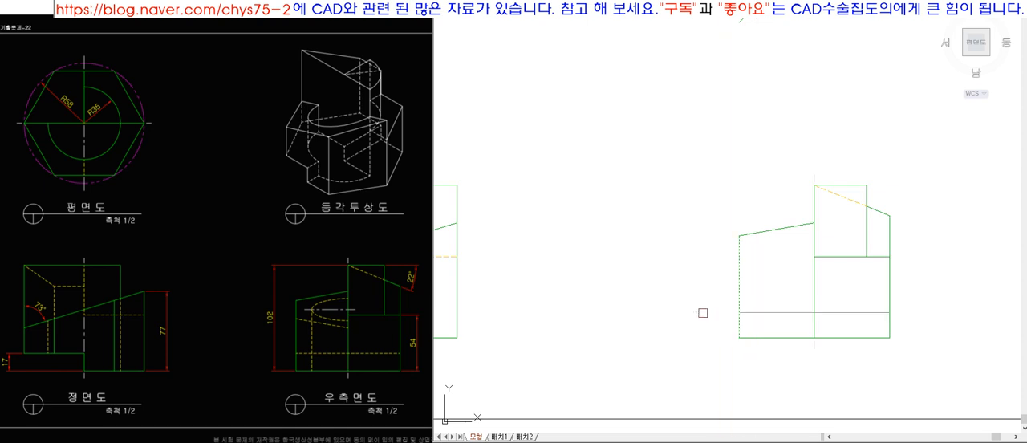
pyautogui.scroll(-3, 703, 313)
pyautogui.press('space')
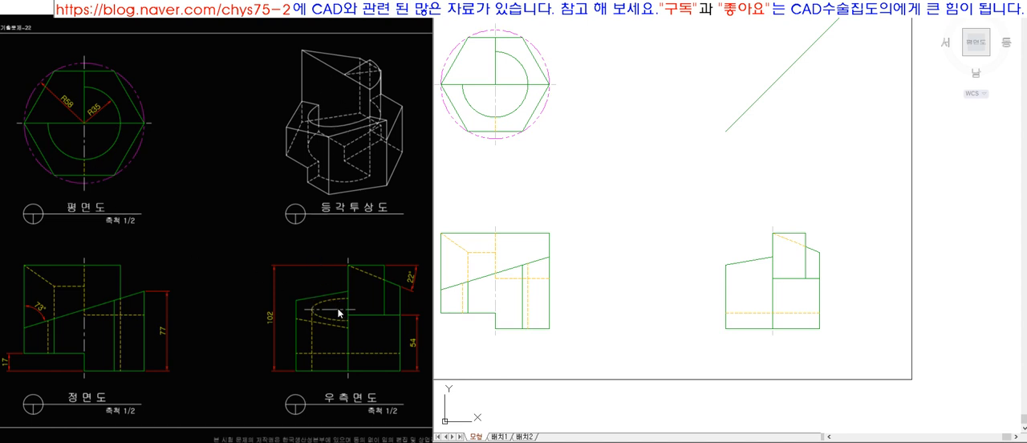
pyautogui.click(530, 263)
pyautogui.press('Escape')
pyautogui.scroll(-4, 622, 215)
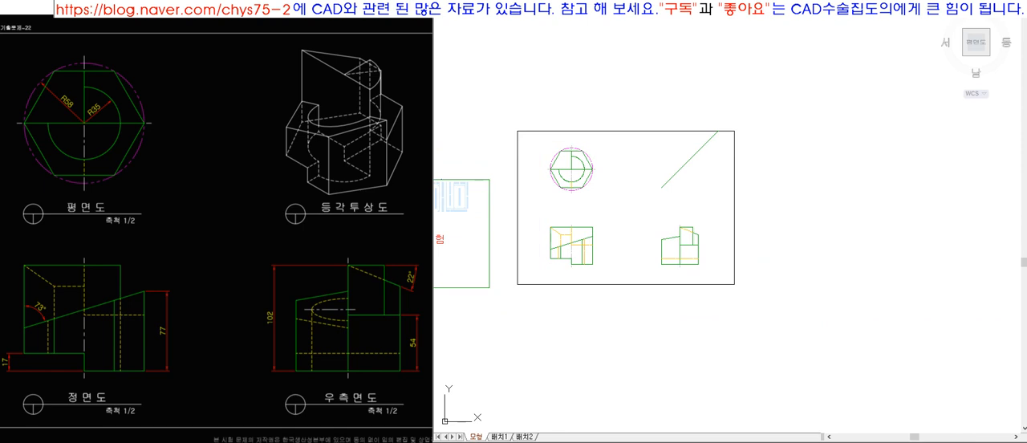
# Draw vertical lines from the plan view arc's left and right extremes to the front view's sloped edge, and colour both red.
pyautogui.scroll(5, 578, 207)
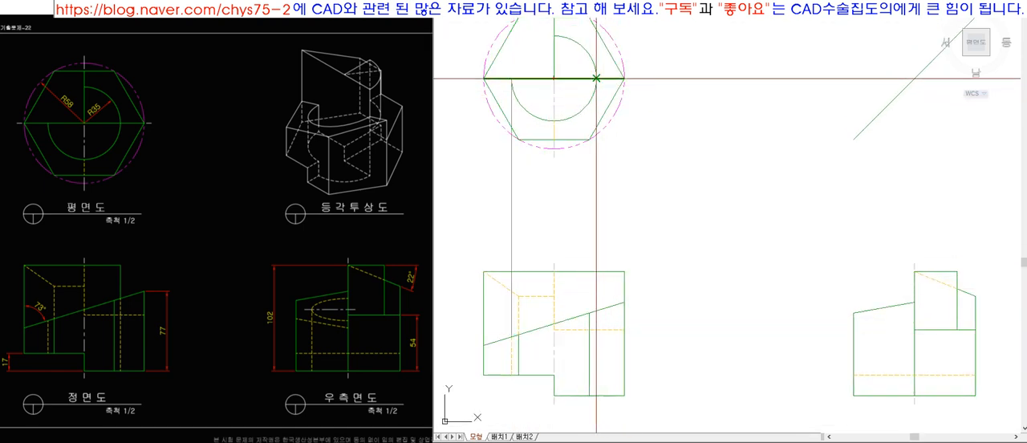
pyautogui.click(596, 311)
pyautogui.press('space')
pyautogui.click(595, 200)
pyautogui.click(512, 193)
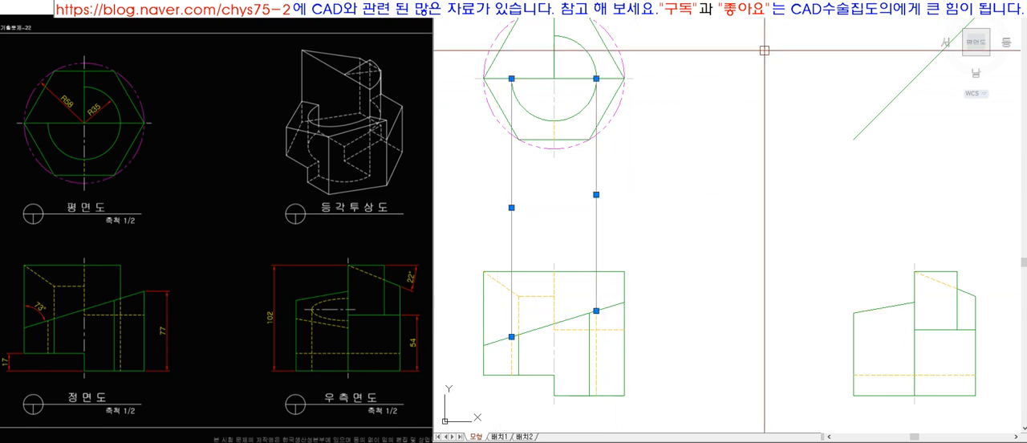
pyautogui.click(814, 9)
pyautogui.click(816, 17)
pyautogui.press('Escape')
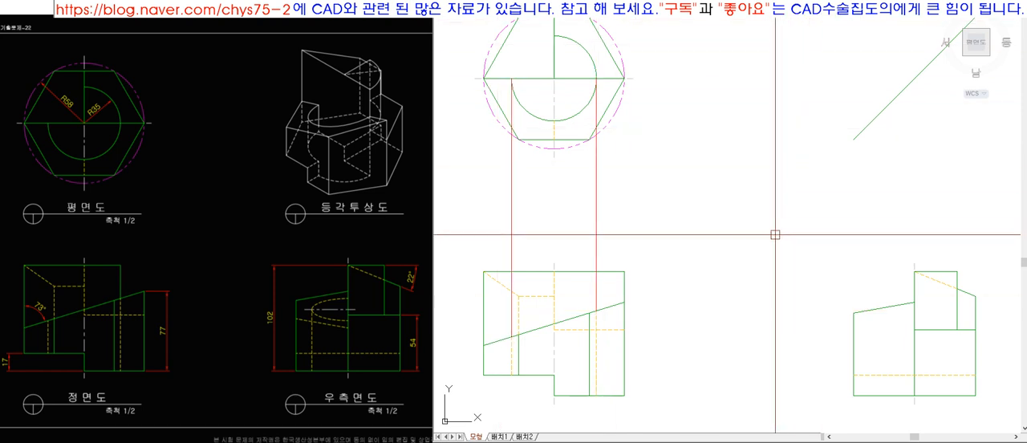
# Examine the front view's two vertical hidden lines and its sloped edge against the circular cut in the plan view.
pyautogui.click(597, 358)
pyautogui.click(512, 355)
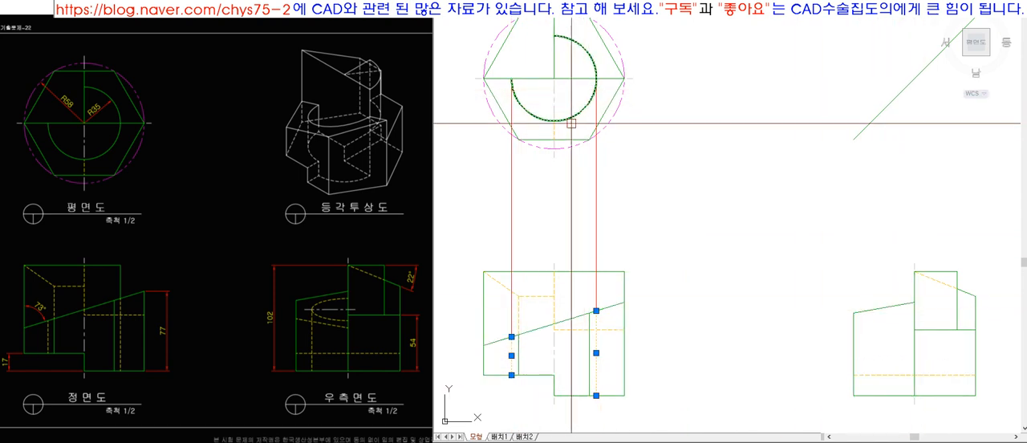
pyautogui.click(578, 316)
pyautogui.press('Escape')
pyautogui.click(569, 317)
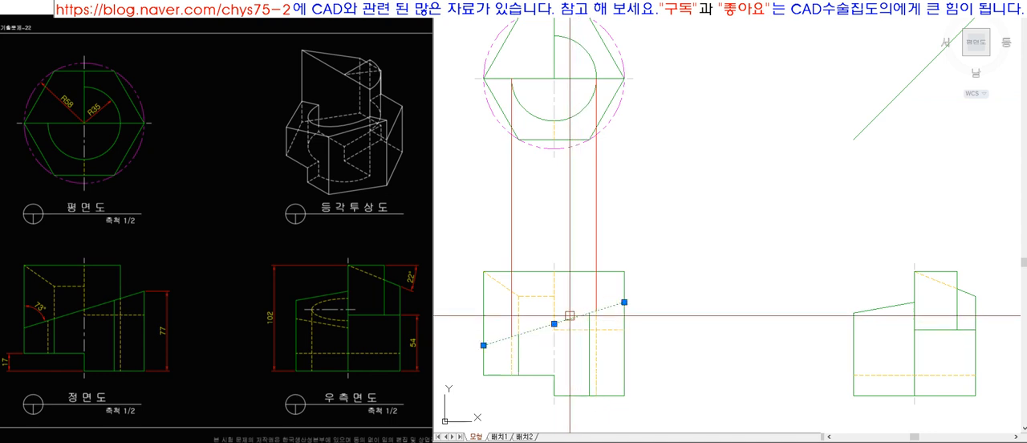
pyautogui.press('Escape')
pyautogui.scroll(-3, 534, 207)
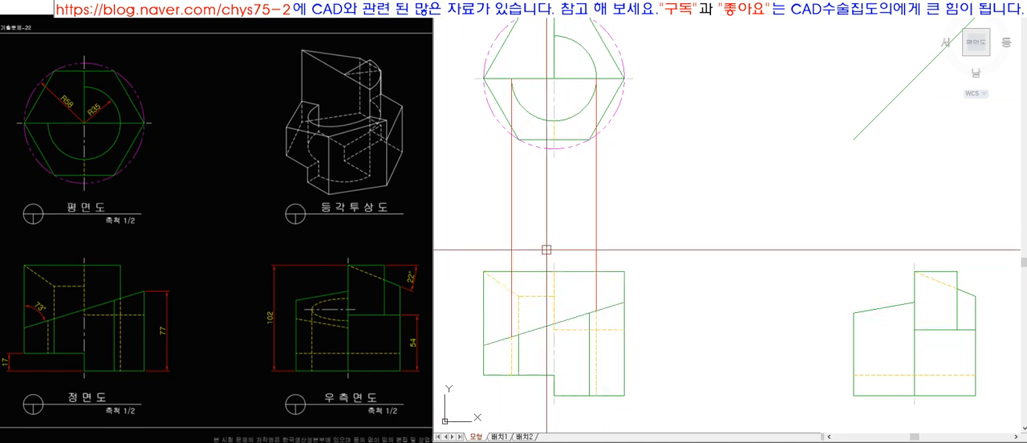
pyautogui.scroll(3, 553, 210)
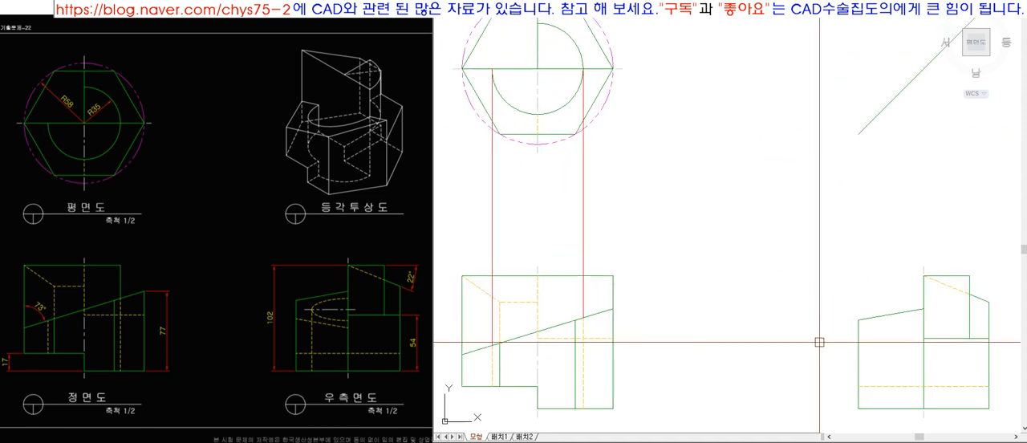
# Examine the hidden half-ellipse and its centreline in the reference drawing's right side view.
pyautogui.click(347, 312)
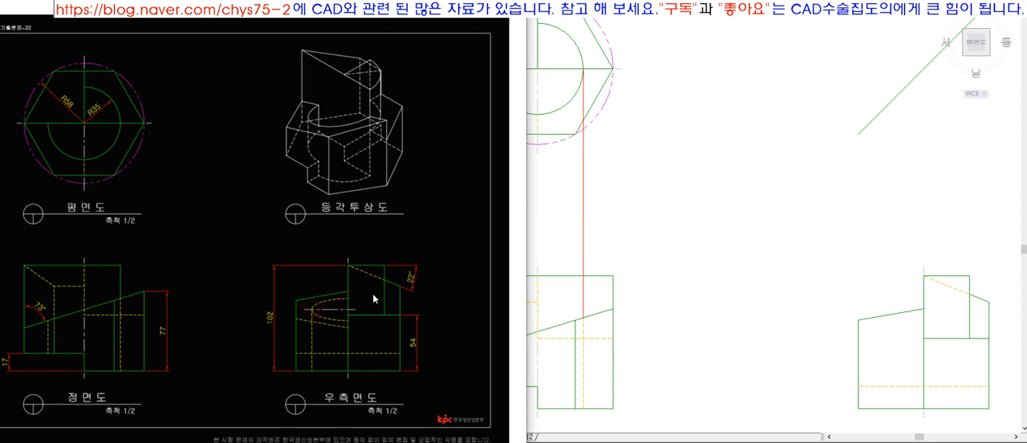
pyautogui.click(642, 315)
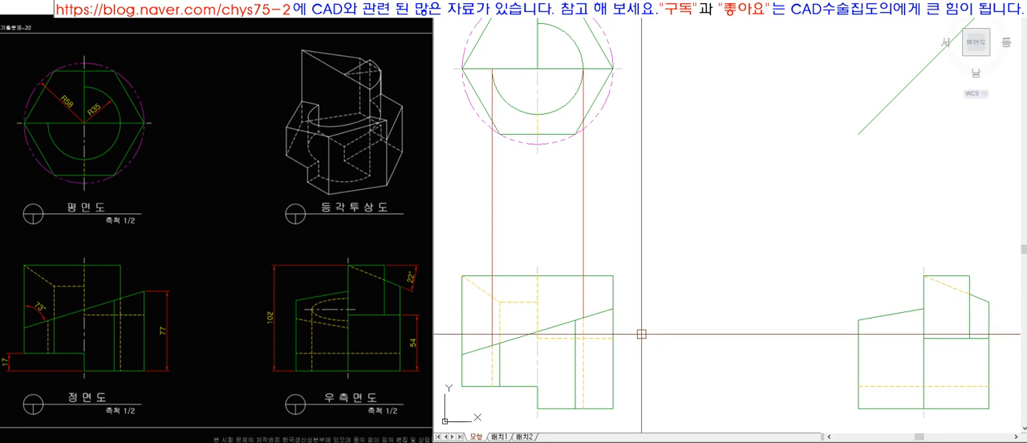
pyautogui.click(336, 315)
pyautogui.doubleClick(336, 315)
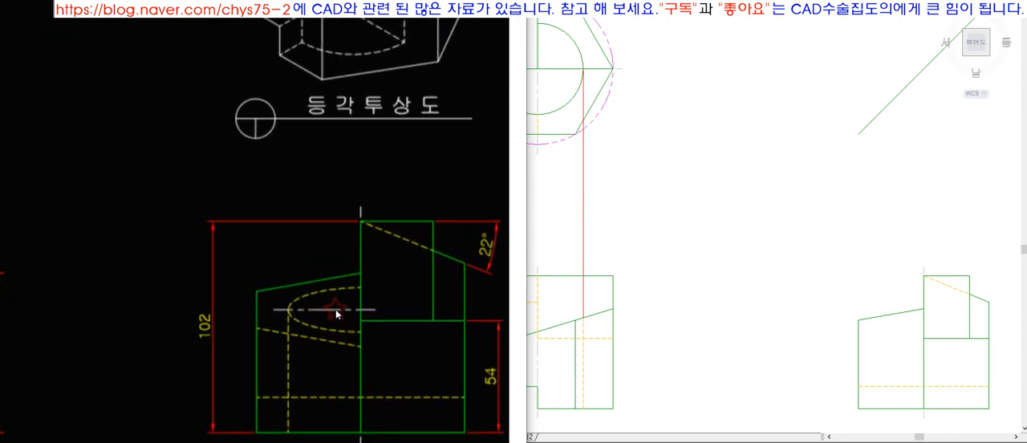
pyautogui.doubleClick(336, 314)
pyautogui.doubleClick(336, 314)
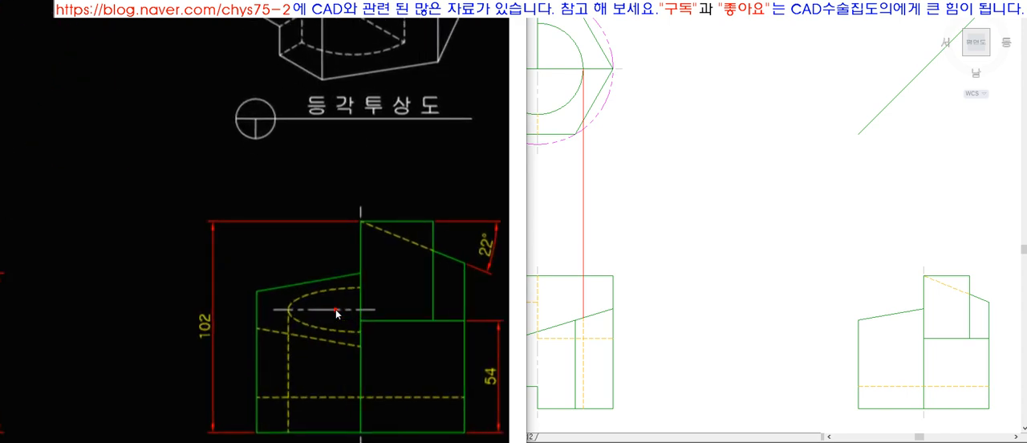
pyautogui.doubleClick(336, 315)
pyautogui.click(563, 325)
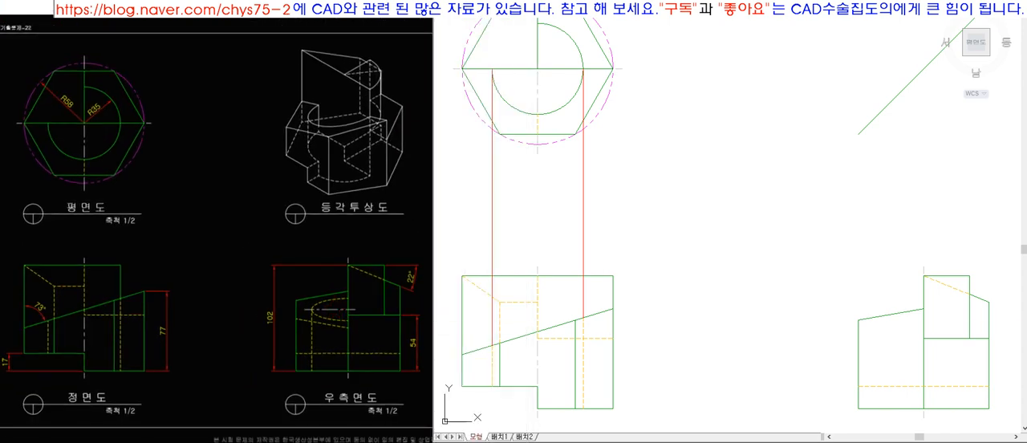
pyautogui.click(491, 331)
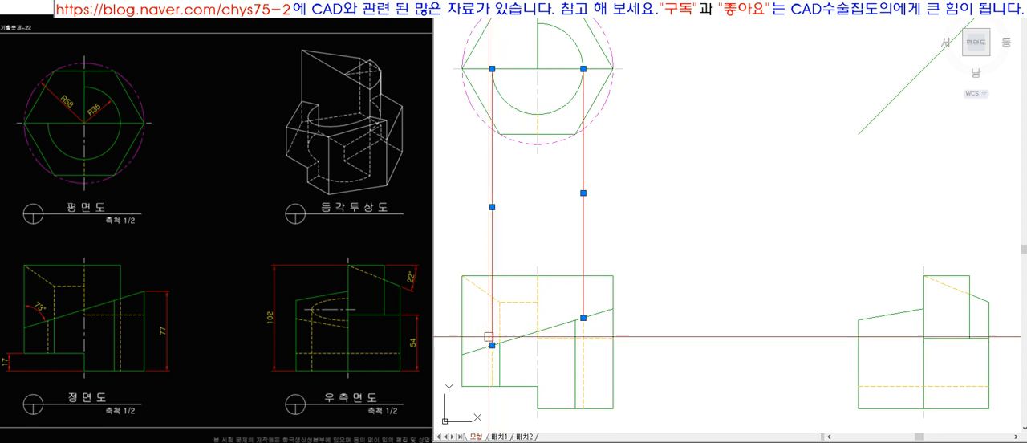
pyautogui.click(536, 361)
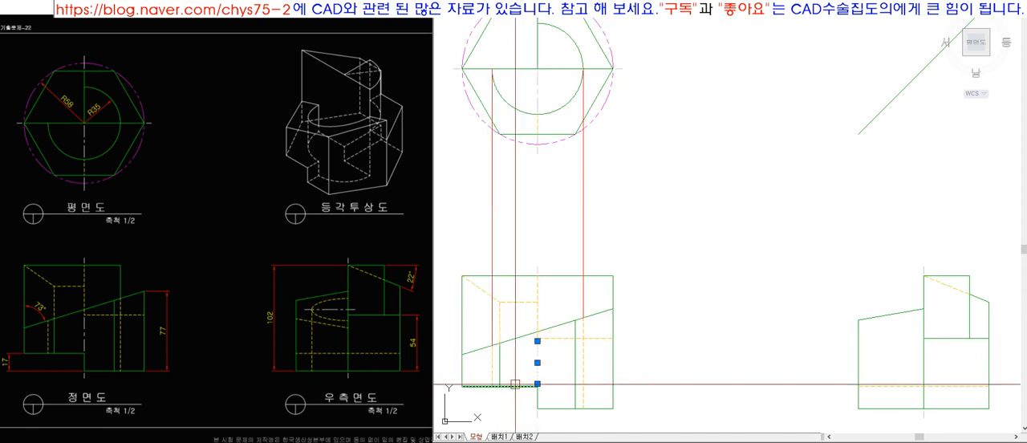
pyautogui.scroll(2, 500, 385)
pyautogui.press('Escape')
# Place a solid dot where the front view's sloped edge crosses the vertical centreline, and colour it red.
pyautogui.scroll(3, 534, 358)
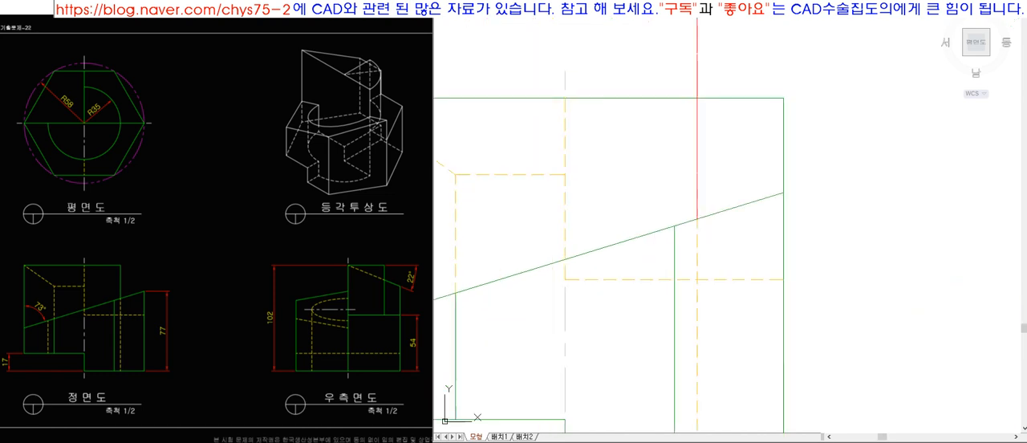
pyautogui.click(565, 259)
pyautogui.press('space')
pyautogui.click(539, 239)
pyautogui.click(583, 266)
pyautogui.click(806, 8)
pyautogui.click(805, 27)
pyautogui.press('Escape')
pyautogui.click(565, 259)
pyautogui.click(654, 10)
pyautogui.click(669, 77)
pyautogui.scroll(-5, 599, 207)
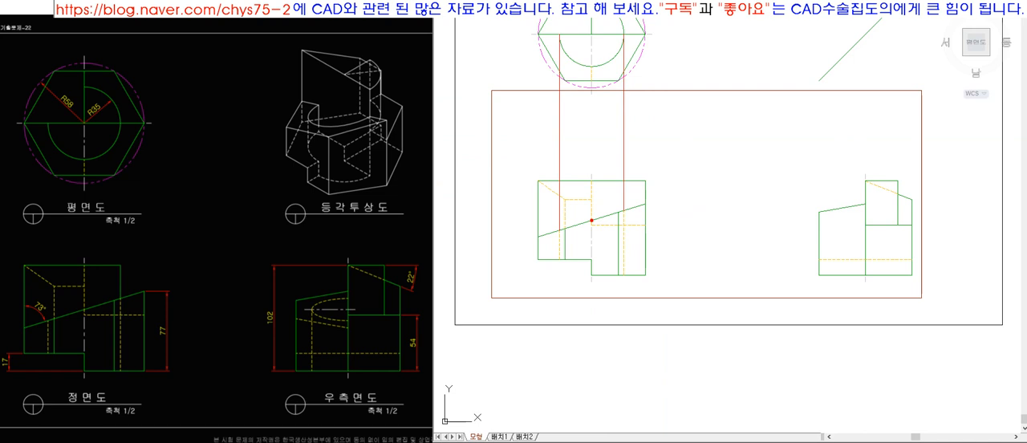
pyautogui.scroll(-3, 559, 296)
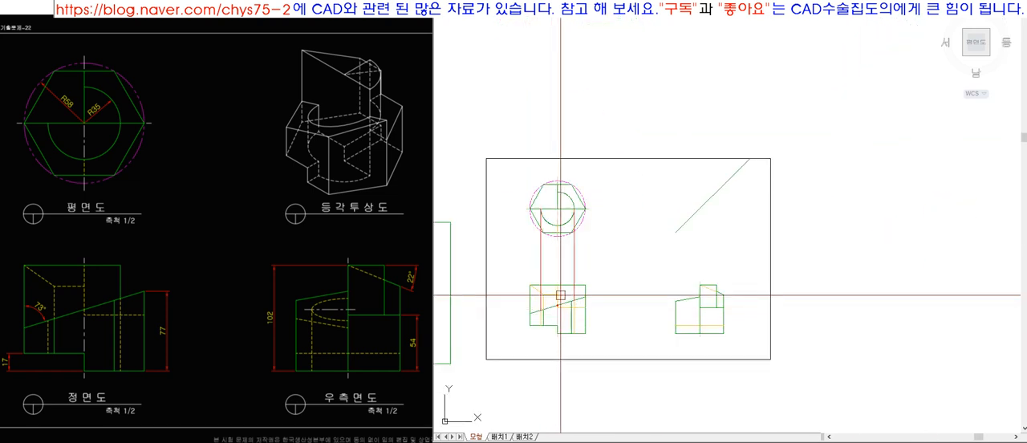
# Copy the red dot from the front view's sloped edge to the same height inside the side view's front half.
pyautogui.scroll(5, 559, 296)
pyautogui.scroll(2, 549, 319)
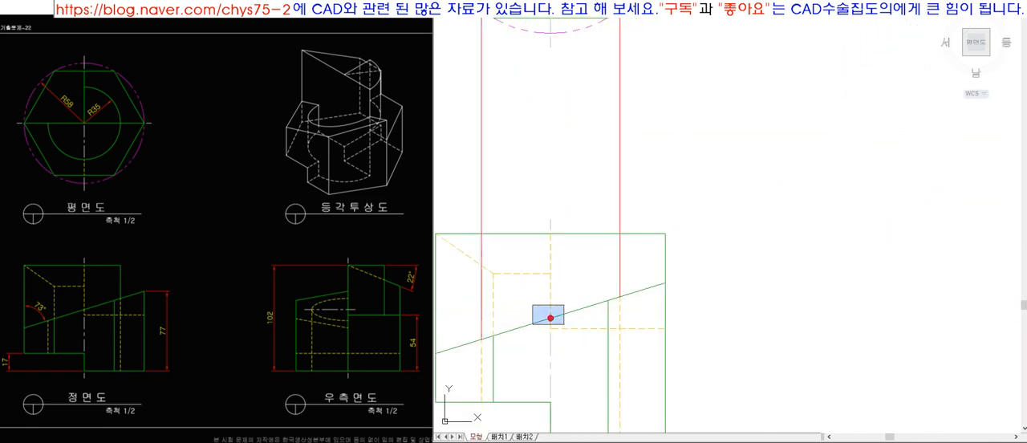
pyautogui.click(549, 319)
pyautogui.scroll(-3, 549, 319)
pyautogui.scroll(2, 547, 85)
pyautogui.scroll(-4, 529, 108)
pyautogui.scroll(3, 520, 206)
pyautogui.click(861, 200)
pyautogui.press('space')
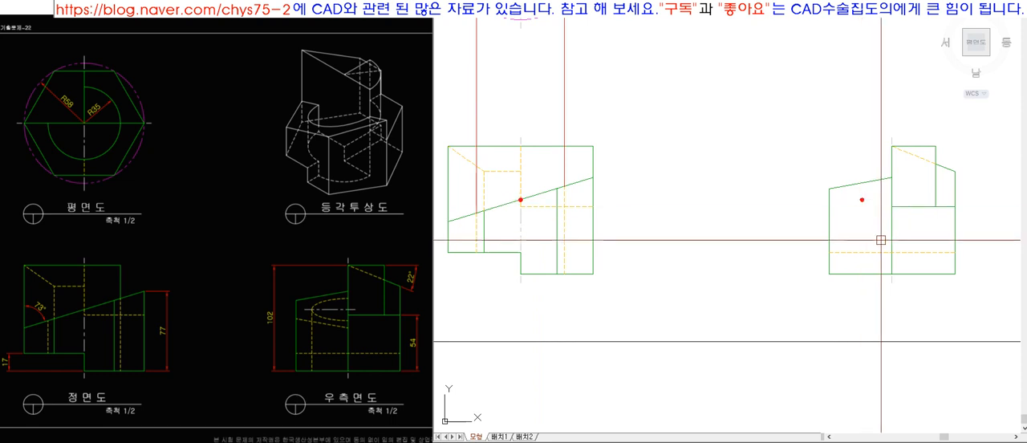
# Draw a horizontal line from the front view's red dot to the side view and trim it to the front half.
pyautogui.click(589, 177)
pyautogui.press('Escape')
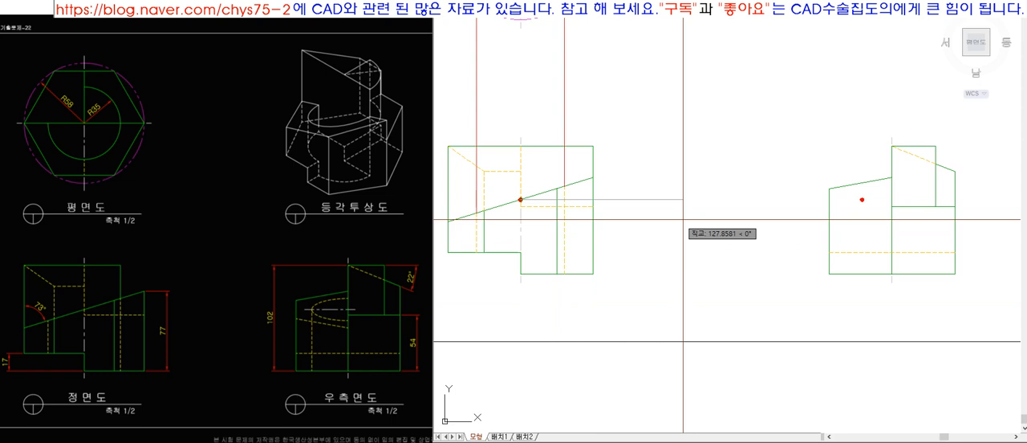
pyautogui.scroll(5, 862, 211)
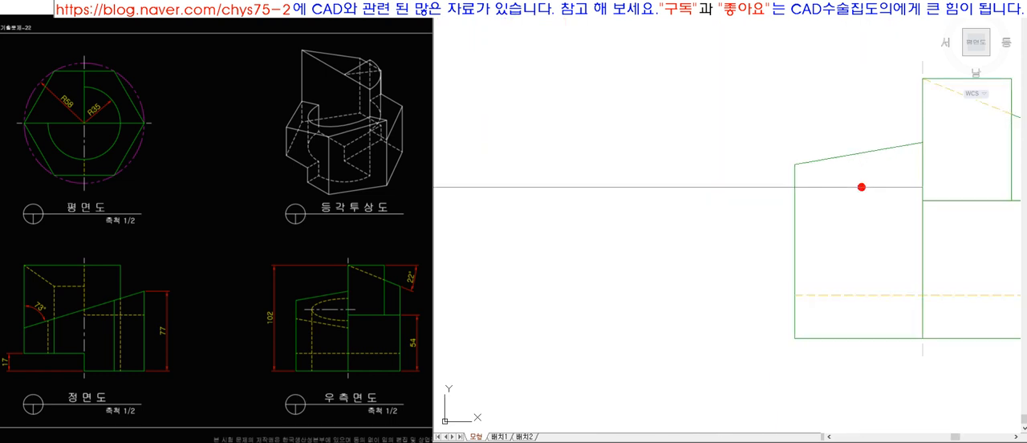
pyautogui.click(689, 177)
pyautogui.press('space')
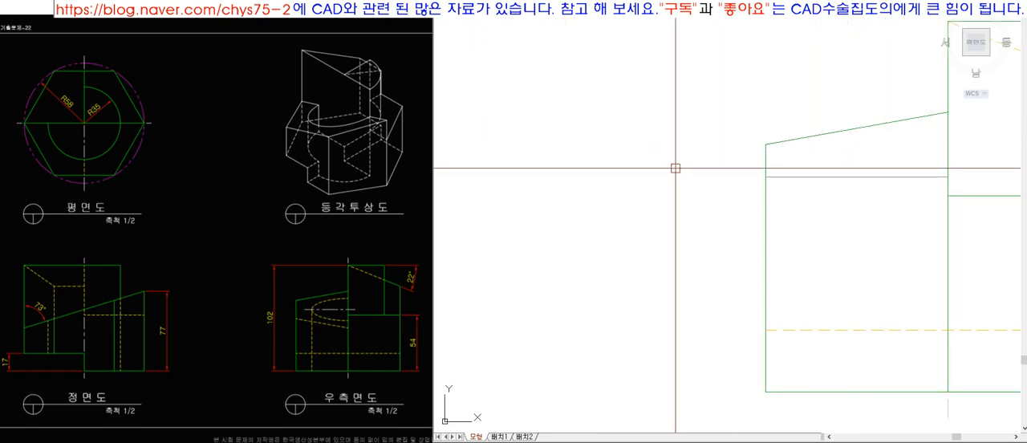
# Extend the side view's horizontal line slightly past the vertical centreline up to an offset boundary, and delete the boundary.
pyautogui.click(970, 221)
pyautogui.click(965, 180)
pyautogui.press('space')
pyautogui.click(938, 178)
pyautogui.press('space')
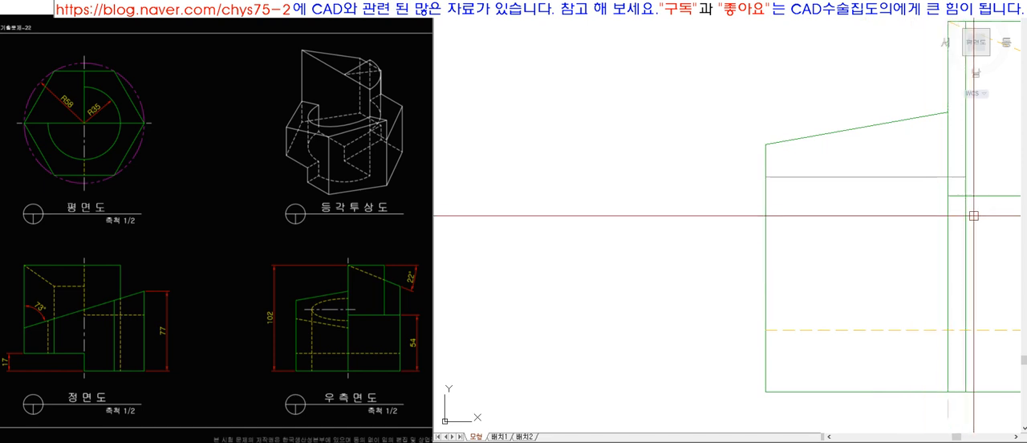
pyautogui.scroll(-3, 757, 281)
pyautogui.click(786, 216)
pyautogui.click(674, 20)
pyautogui.click(673, 21)
pyautogui.press('Escape')
pyautogui.scroll(-5, 834, 288)
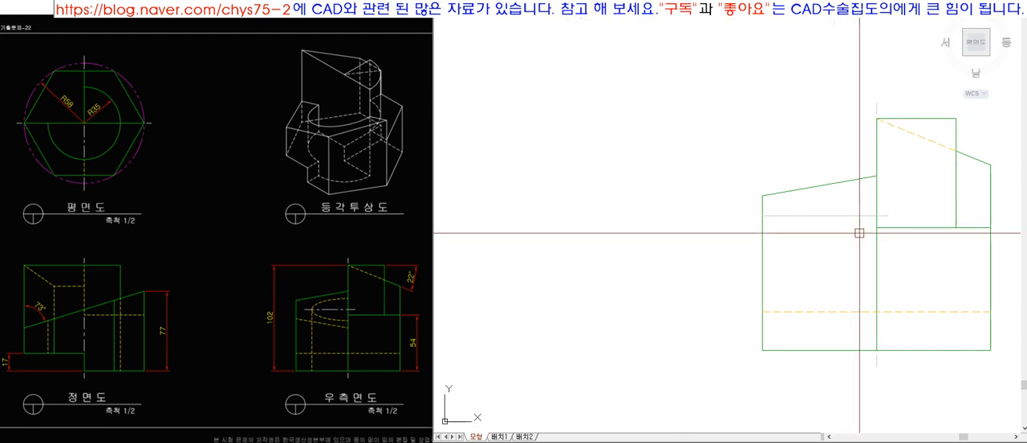
# Match the side view's short horizontal line to the plan view centreline's properties.
pyautogui.scroll(3, 775, 282)
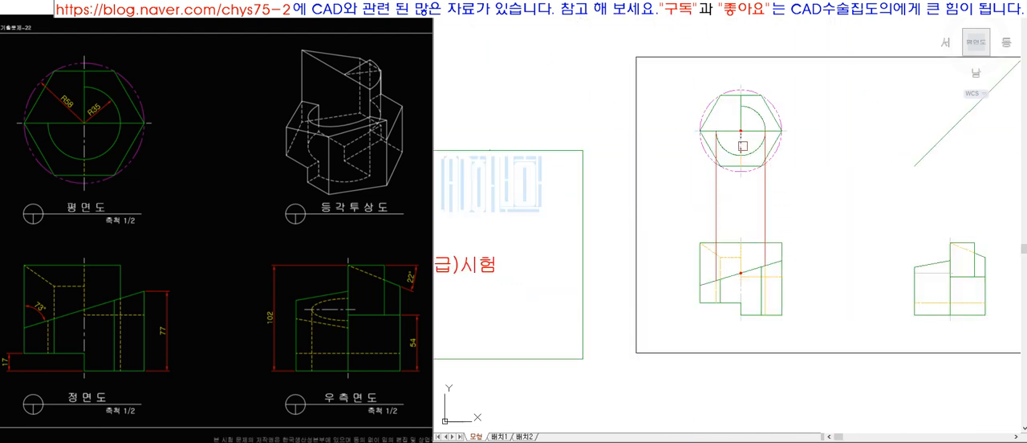
pyautogui.click(935, 274)
pyautogui.press('space')
pyautogui.write('z')
pyautogui.press('space')
pyautogui.click(646, 90)
pyautogui.click(987, 347)
pyautogui.click(924, 312)
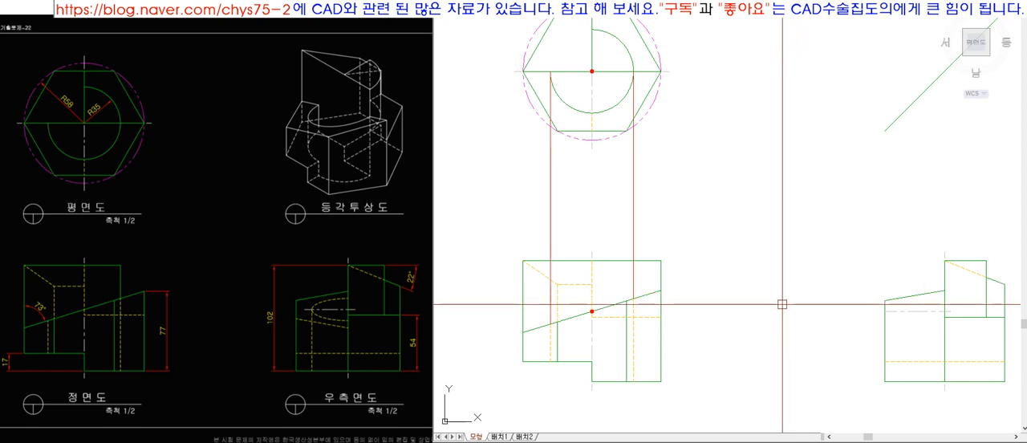
# Copy the front view's red dot to the crossing of the horizontal and vertical centrelines in the side view.
pyautogui.click(917, 311)
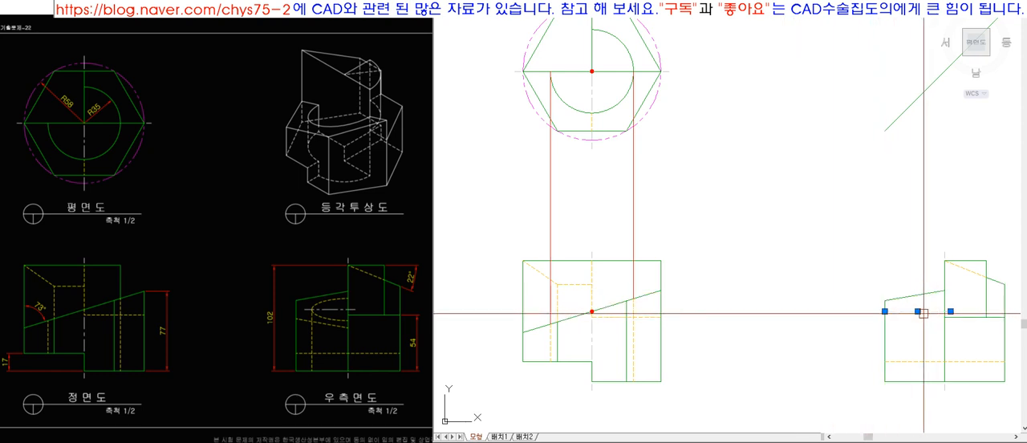
pyautogui.press('Escape')
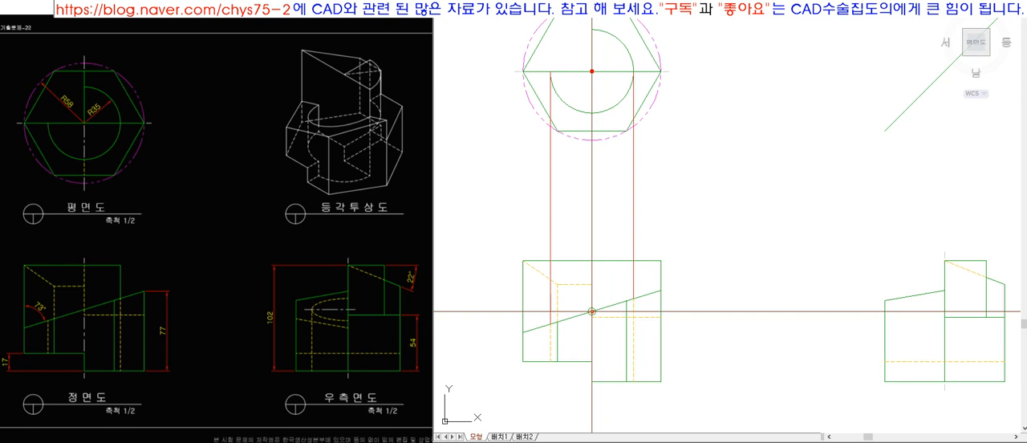
pyautogui.click(945, 310)
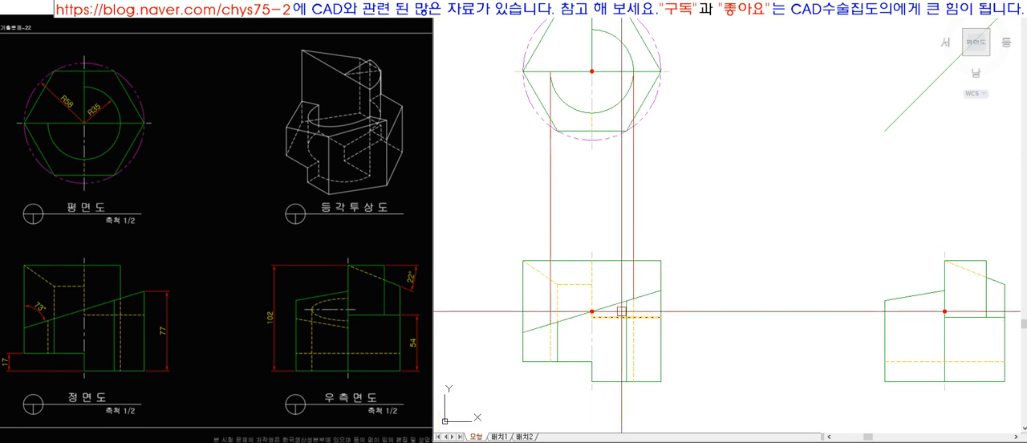
# Draw a horizontal projection line from the upper end of the front view's hidden line on the sloped edge towards the side view.
pyautogui.click(634, 342)
pyautogui.click(551, 346)
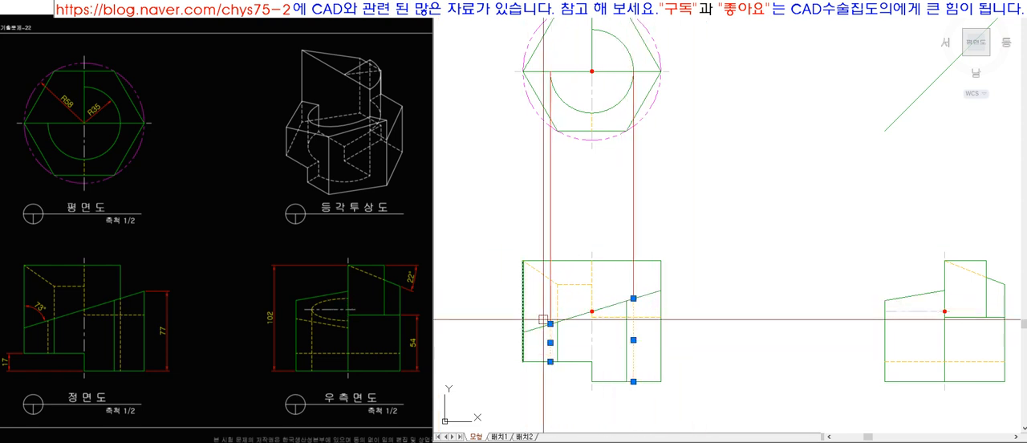
pyautogui.press('Escape')
pyautogui.write('l')
pyautogui.press('space')
pyautogui.click(634, 298)
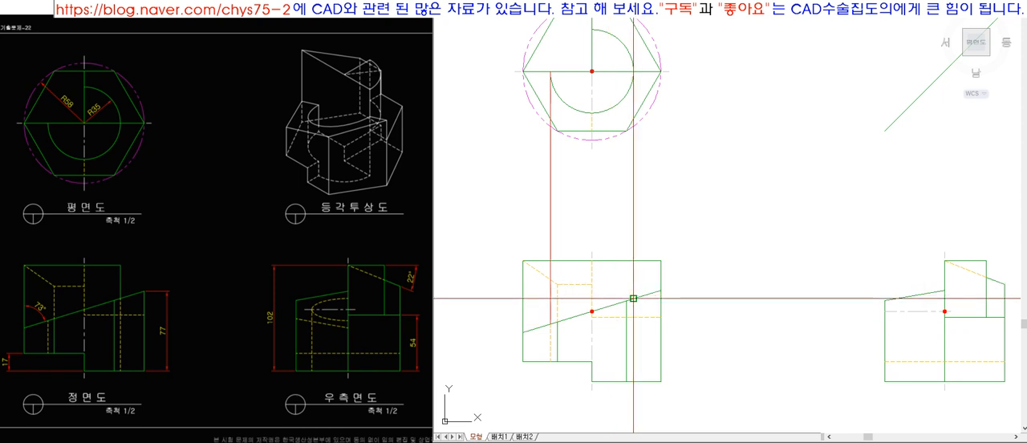
pyautogui.click(815, 331)
# Try extending the projection line to the side view's vertical centre edge, and delete the line.
pyautogui.press('space')
pyautogui.write('ex')
pyautogui.press('space')
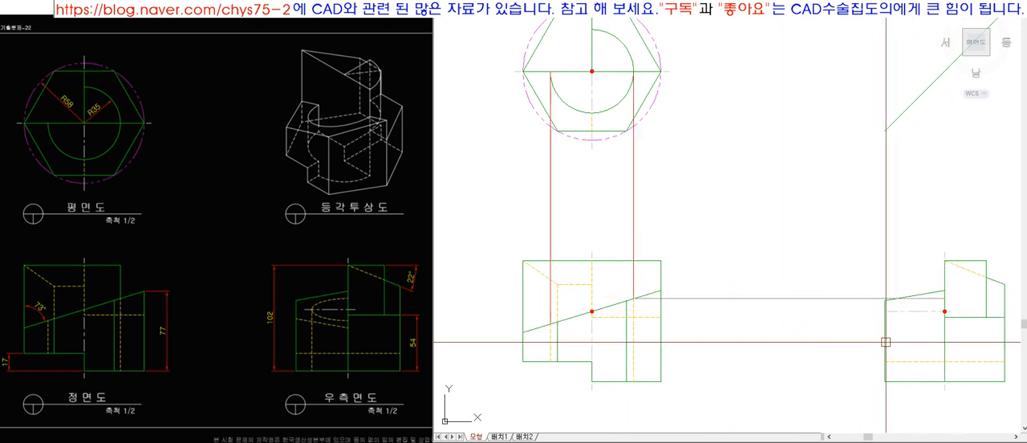
pyautogui.click(944, 343)
pyautogui.click(855, 300)
pyautogui.press('Escape')
pyautogui.click(829, 299)
pyautogui.press('Delete')
# Run the projection line slightly past the side view's vertical centre edge and delete the offset boundary.
pyautogui.click(945, 330)
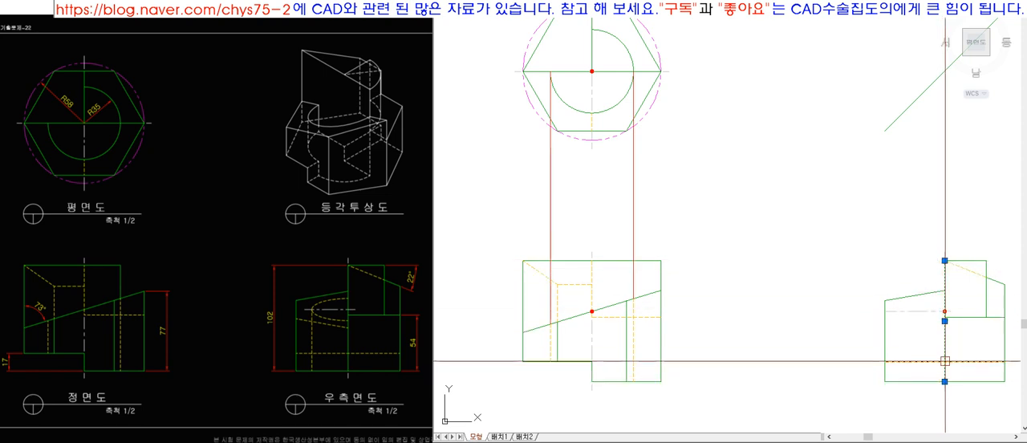
pyautogui.press('Escape')
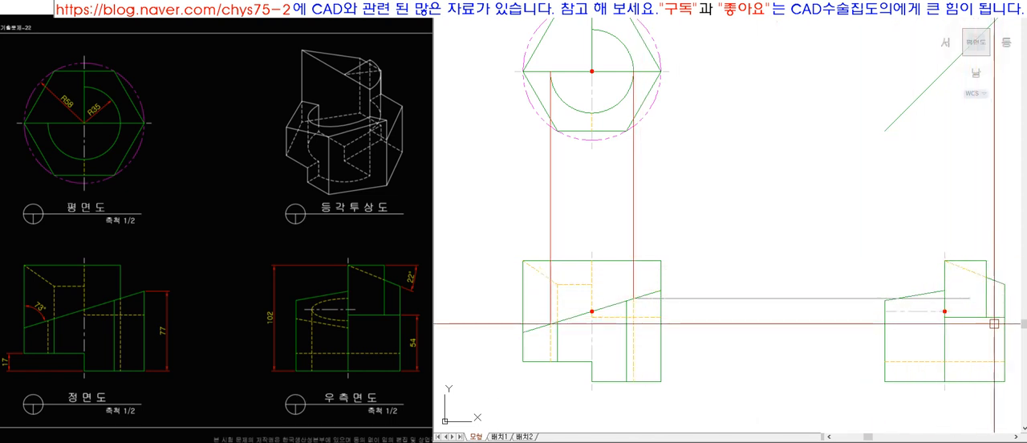
pyautogui.click(968, 324)
pyautogui.press('Delete')
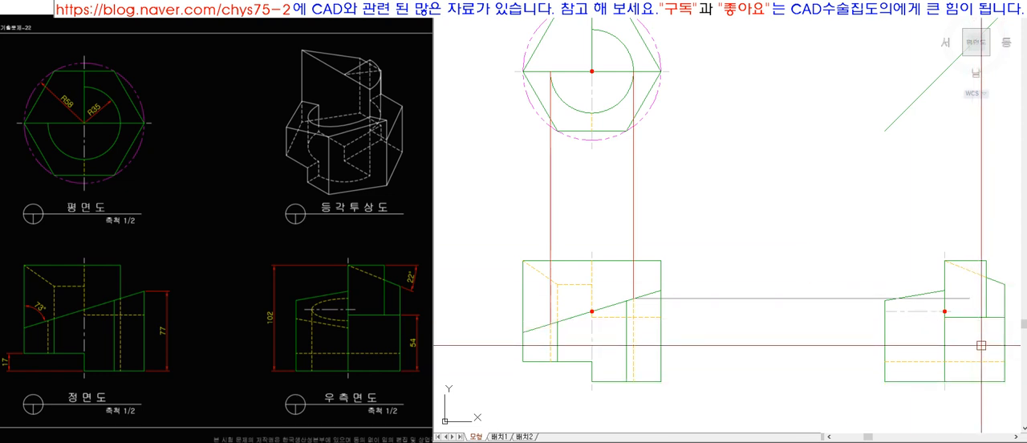
# Copy the side view's red dot up to where the projection line crosses the vertical centre edge.
pyautogui.scroll(5, 921, 303)
pyautogui.click(878, 288)
pyautogui.click(915, 311)
pyautogui.press('space')
pyautogui.click(901, 303)
pyautogui.click(901, 269)
pyautogui.scroll(-5, 945, 329)
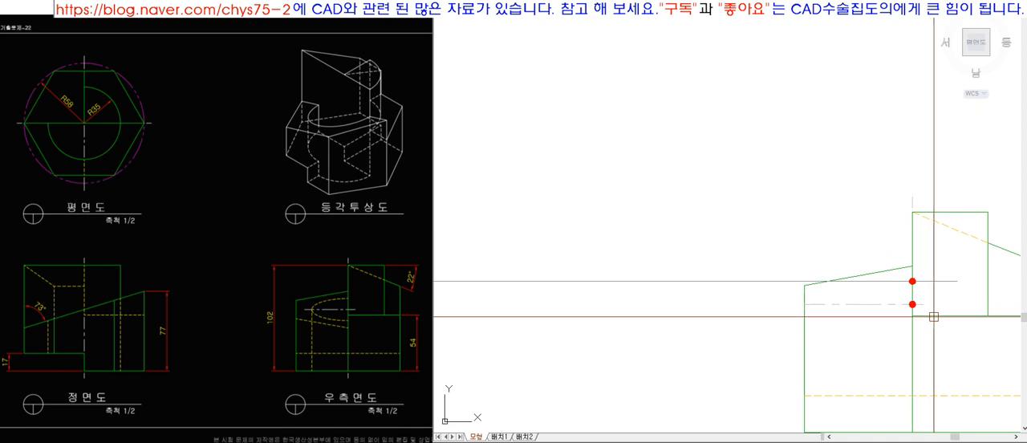
# Copy the red dot to the projection line's start on the front view's sloped edge and to the plan view arc's matching end.
pyautogui.scroll(5, 947, 333)
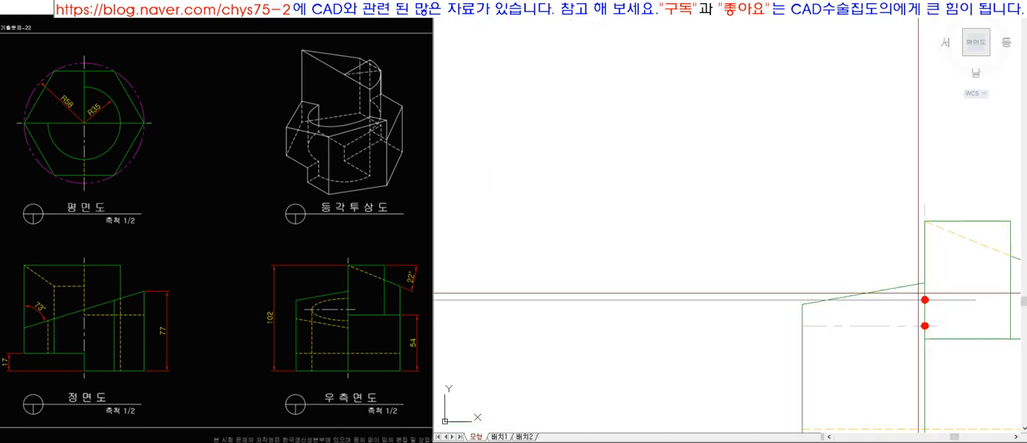
pyautogui.scroll(-5, 930, 311)
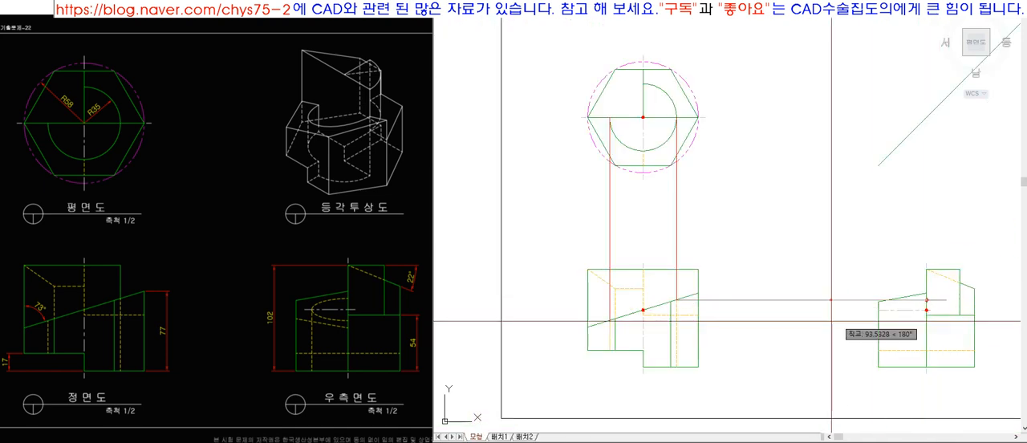
pyautogui.click(725, 301)
pyautogui.scroll(3, 672, 120)
pyautogui.click(692, 114)
pyautogui.scroll(-5, 642, 119)
pyautogui.scroll(3, 816, 294)
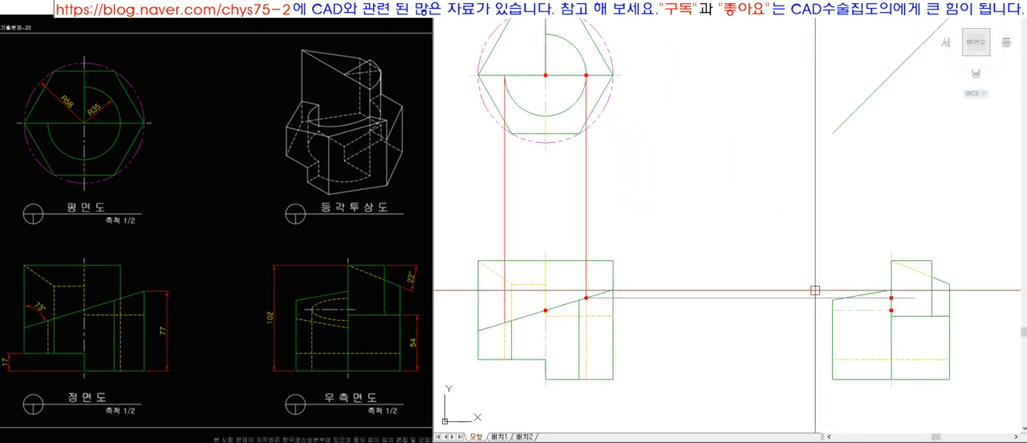
# Place a red dot at the plan view's inner arc where it meets the vertical centreline on the front side.
pyautogui.click(757, 323)
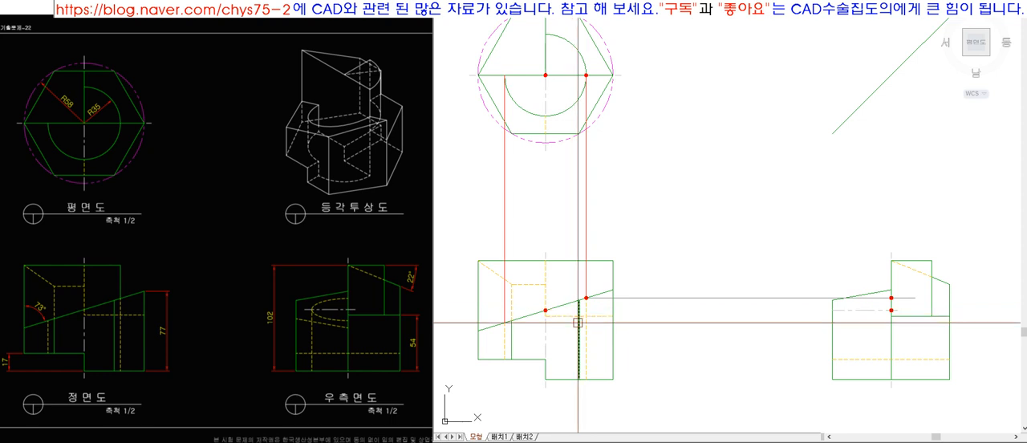
pyautogui.click(881, 309)
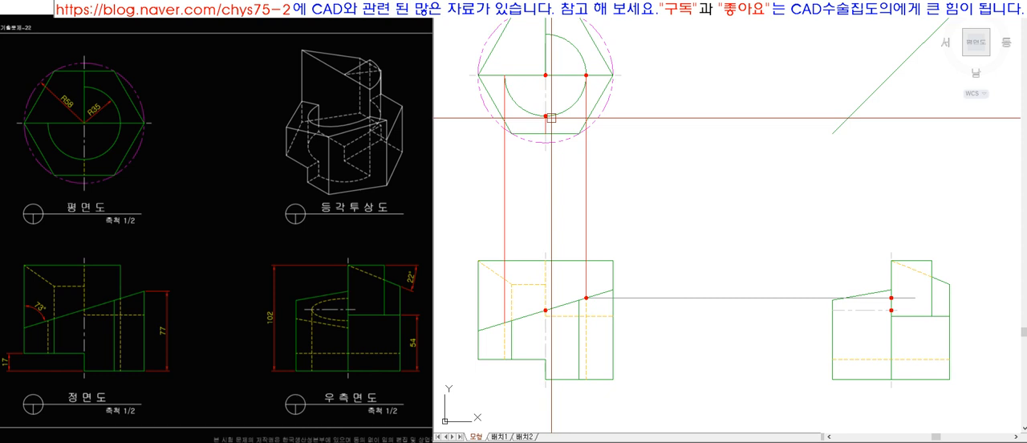
pyautogui.click(900, 345)
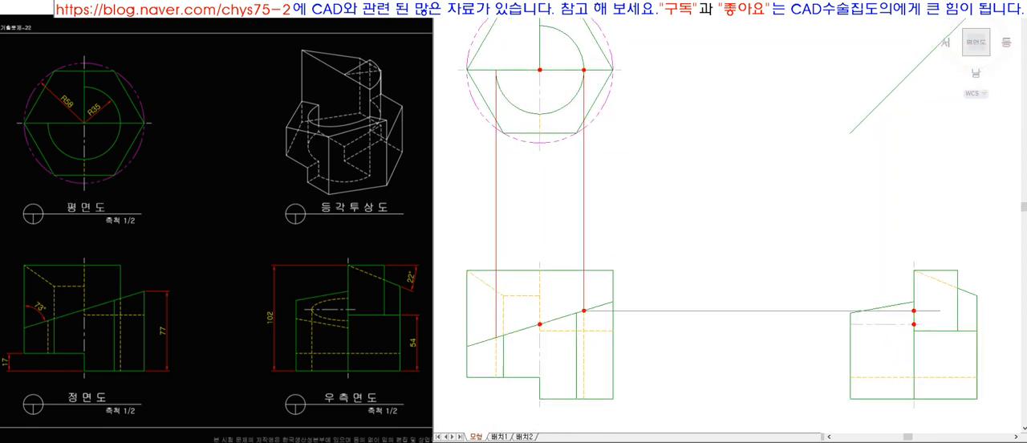
pyautogui.hotkey('alt', 'd')
pyautogui.press('l')
pyautogui.click(518, 106)
pyautogui.press('space')
pyautogui.write('ma')
pyautogui.press('space')
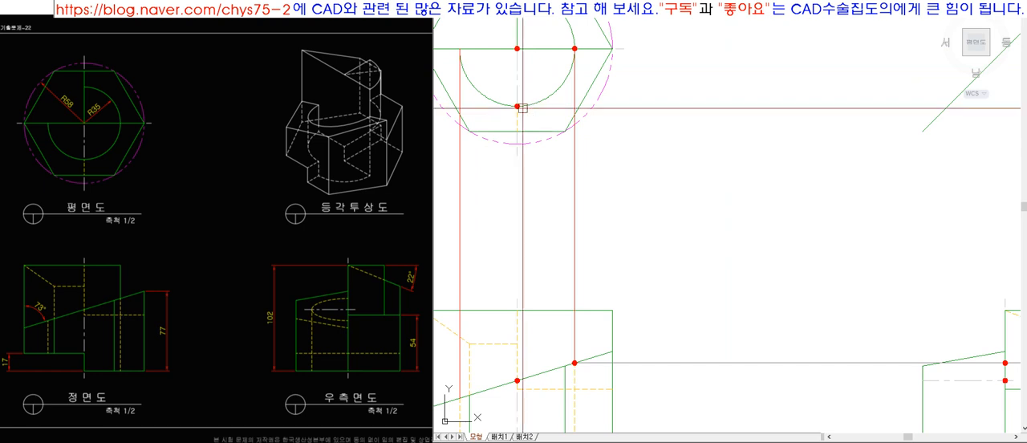
# Draw a horizontal projection line from the plan view arc's new red dot to the 45° line.
pyautogui.write('l')
pyautogui.press('space')
pyautogui.click(717, 161)
pyautogui.press('space')
pyautogui.scroll(-4, 720, 162)
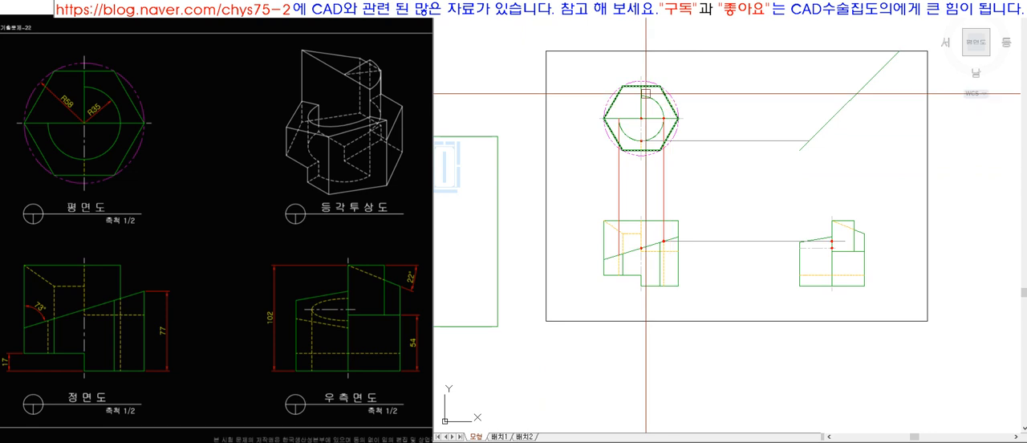
# Project the point down from the 45° line to the side view's horizontal centreline and mark the crossing with a red dot.
pyautogui.scroll(4, 713, 147)
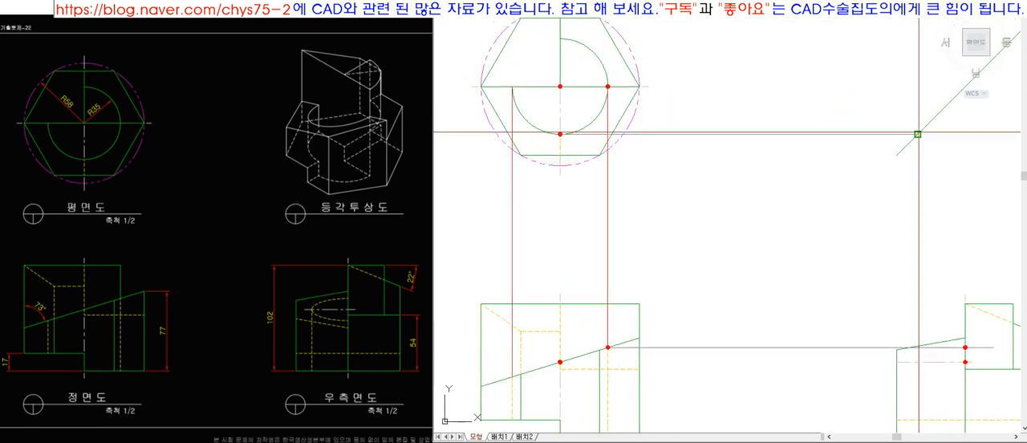
pyautogui.write('ex')
pyautogui.press('space')
pyautogui.press('space')
pyautogui.press('space')
pyautogui.press('Escape')
pyautogui.hotkey('alt', 'd')
pyautogui.press('d')
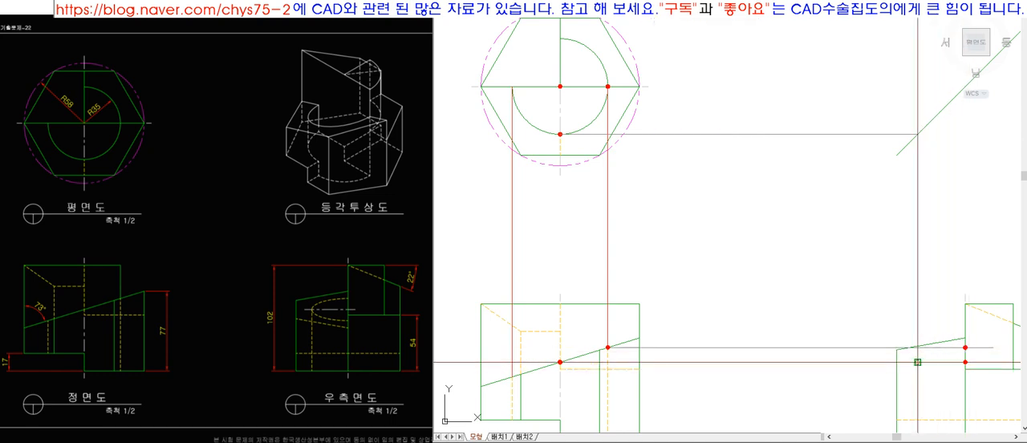
pyautogui.click(917, 362)
pyautogui.press('space')
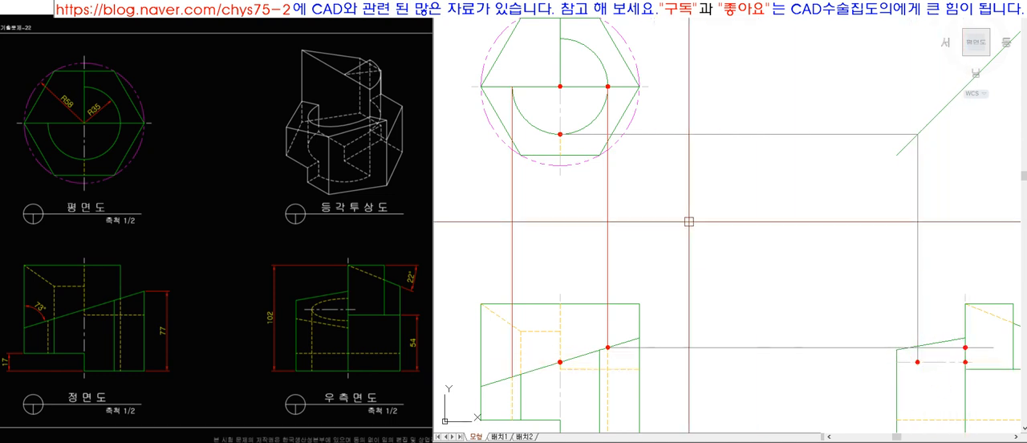
# Project the rear end of the plan view's inner arc through the 45° line into the side view and extend the horizontal centreline to it.
pyautogui.scroll(-8, 615, 194)
pyautogui.scroll(5, 651, 201)
pyautogui.press('l')
pyautogui.press('space')
pyautogui.click(533, 92)
pyautogui.click(715, 92)
pyautogui.press('space')
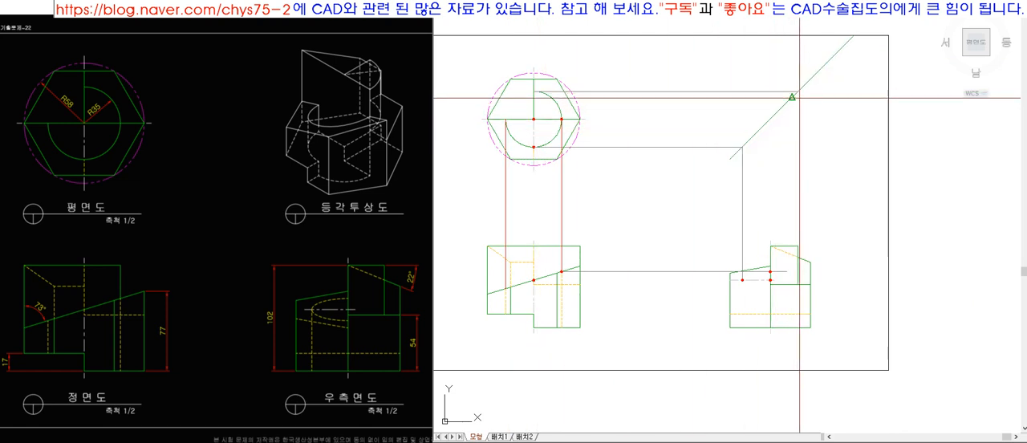
pyautogui.scroll(5, 802, 289)
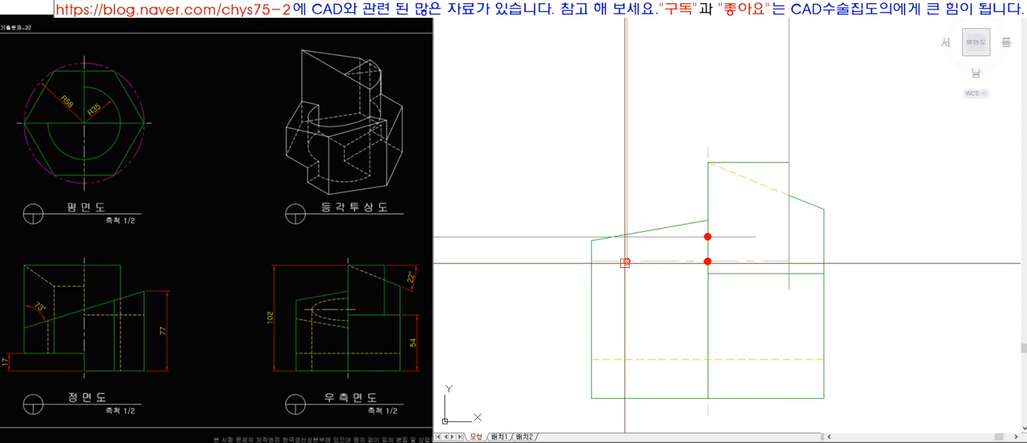
# Add red dots opposite the upper and front dots, on the other sides of the side view ellipse's centre.
pyautogui.click(708, 261)
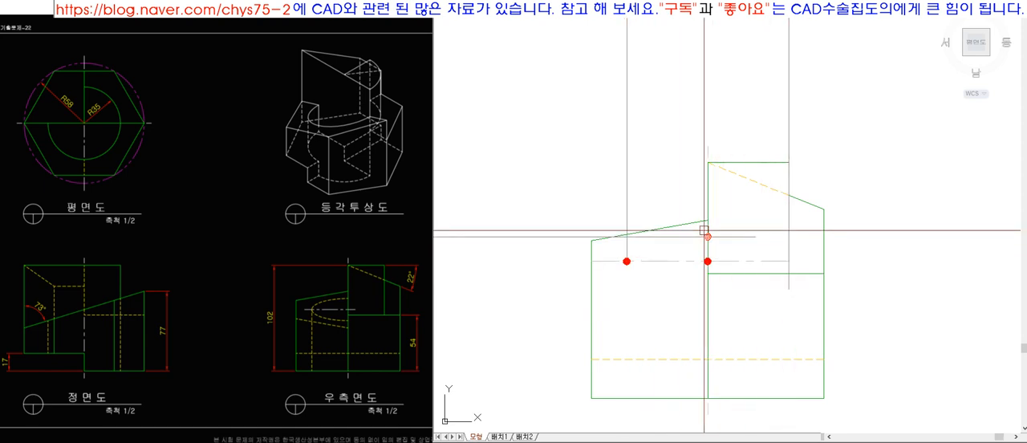
pyautogui.click(707, 285)
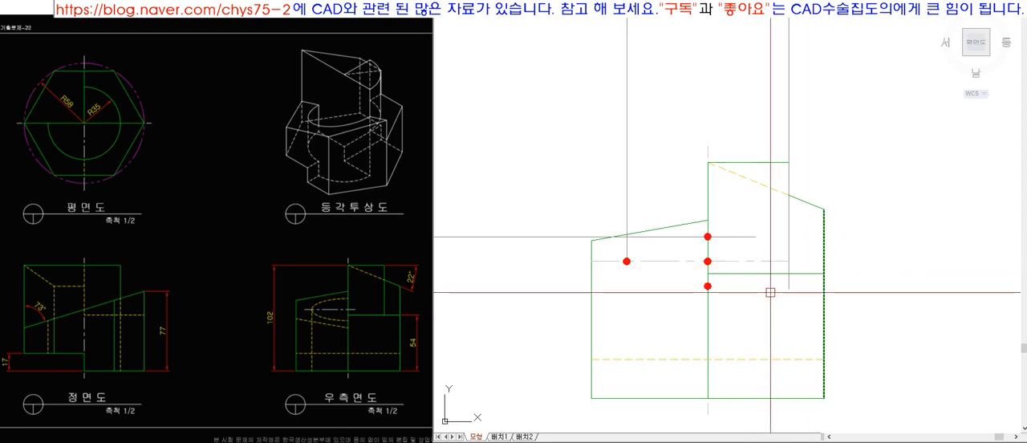
pyautogui.click(618, 254)
pyautogui.press('space')
pyautogui.click(711, 186)
pyautogui.click(711, 114)
pyautogui.press('space')
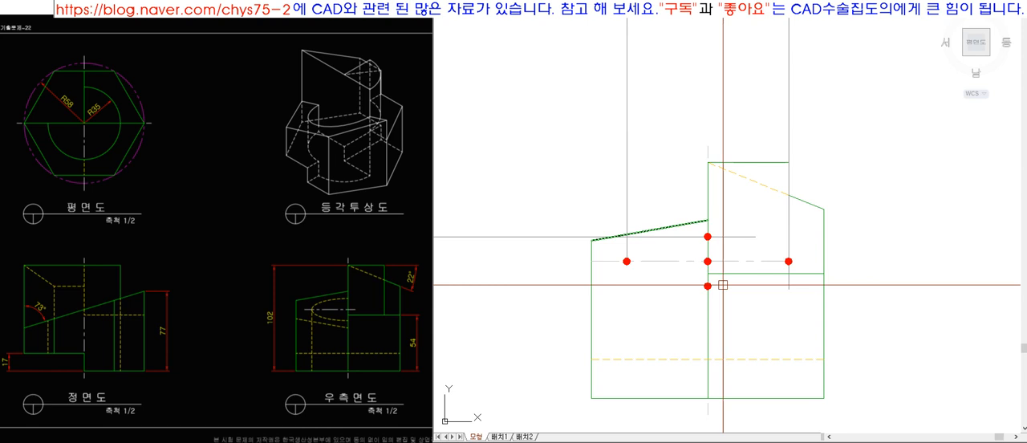
# Undo the last two red dots added in the side view.
pyautogui.hotkey('ctrl', 'z')
pyautogui.hotkey('ctrl', 'z')
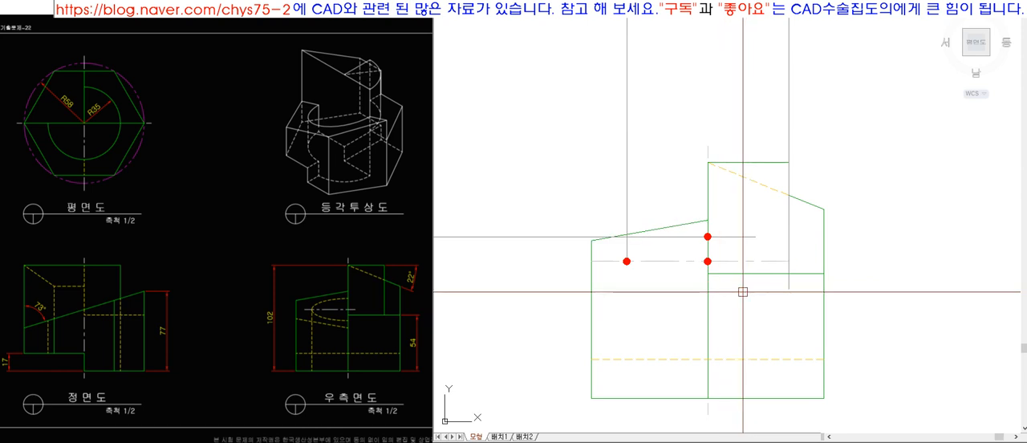
pyautogui.scroll(-5, 743, 291)
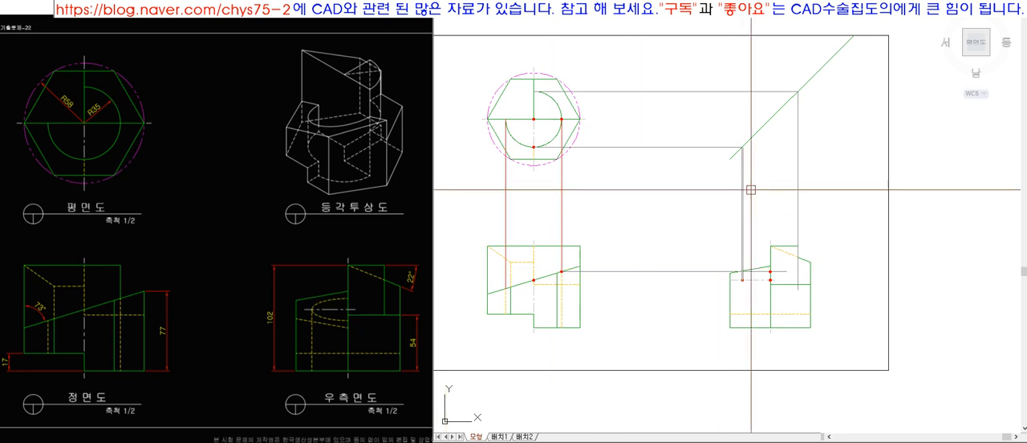
# Erase the remaining grey projection lines linking the plan, front and side views.
pyautogui.click(796, 170)
pyautogui.press('Delete')
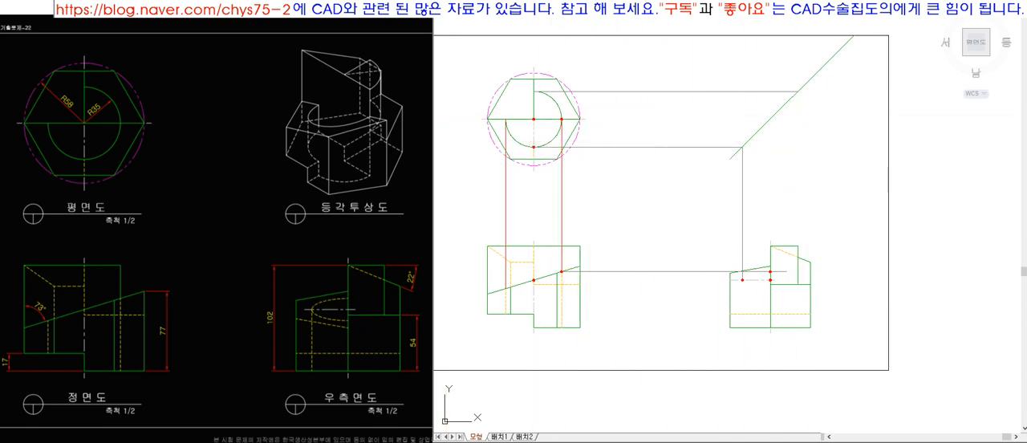
pyautogui.scroll(2, 602, 204)
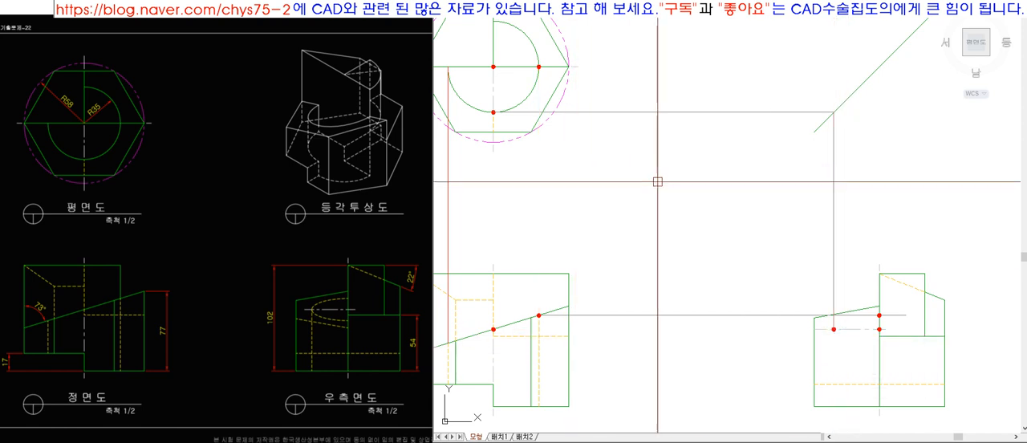
pyautogui.click(653, 324)
pyautogui.click(633, 300)
pyautogui.click(871, 245)
pyautogui.click(722, 197)
pyautogui.press('space')
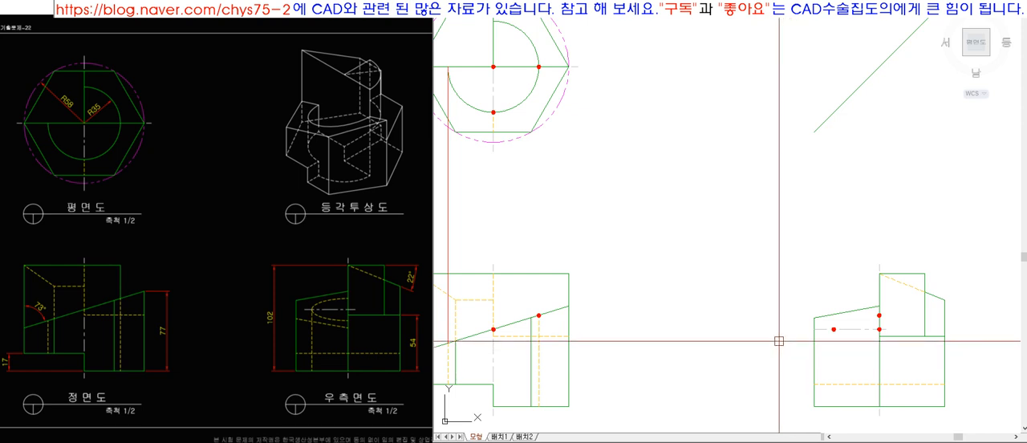
# Draw a rectangle from the plan view's dot on the arc to the side view's upper dot and try stretching that corner upward.
pyautogui.click(538, 66)
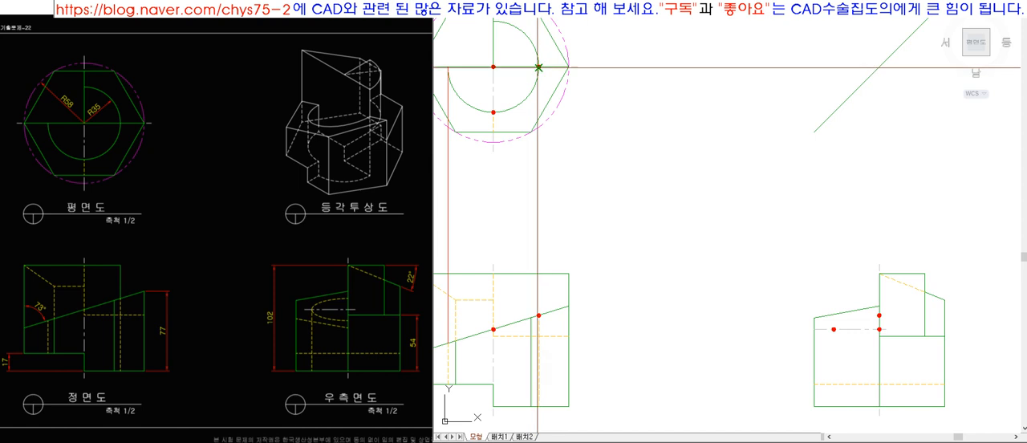
pyautogui.click(879, 315)
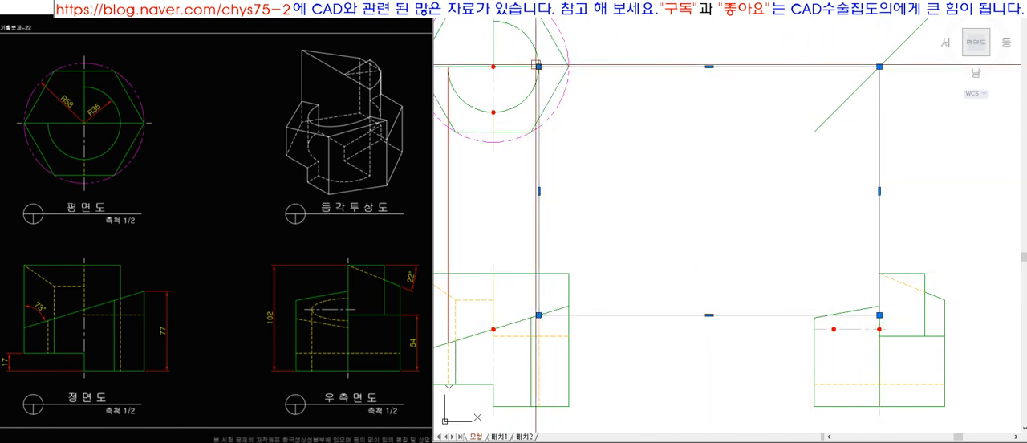
pyautogui.scroll(6, 892, 323)
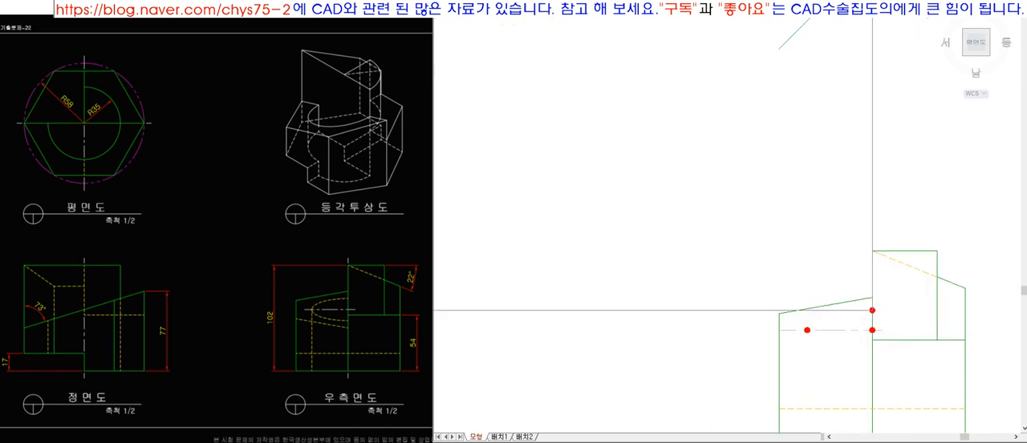
pyautogui.scroll(2, 874, 301)
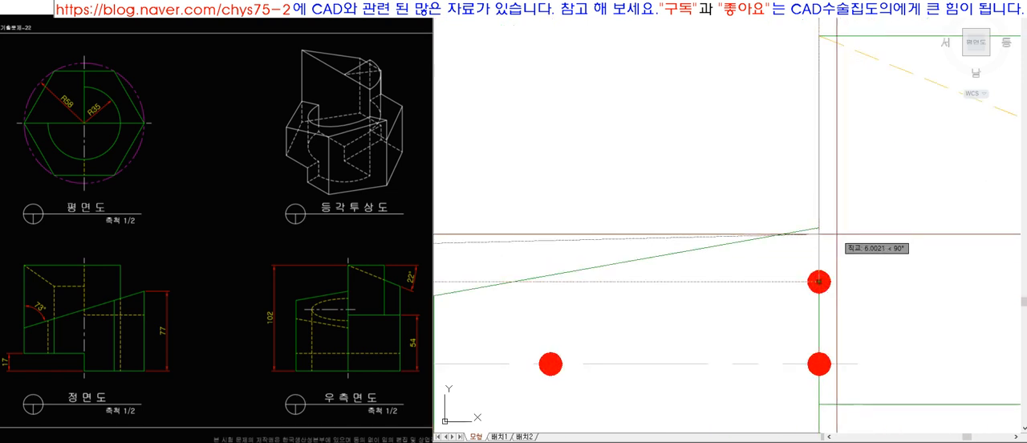
pyautogui.scroll(-2, 865, 343)
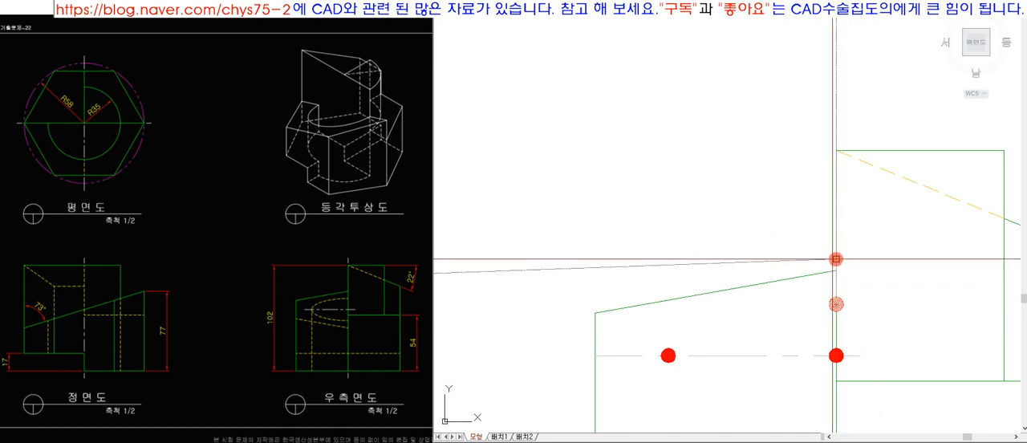
pyautogui.scroll(-8, 836, 304)
pyautogui.click(763, 329)
pyautogui.scroll(2, 911, 298)
pyautogui.press('Escape')
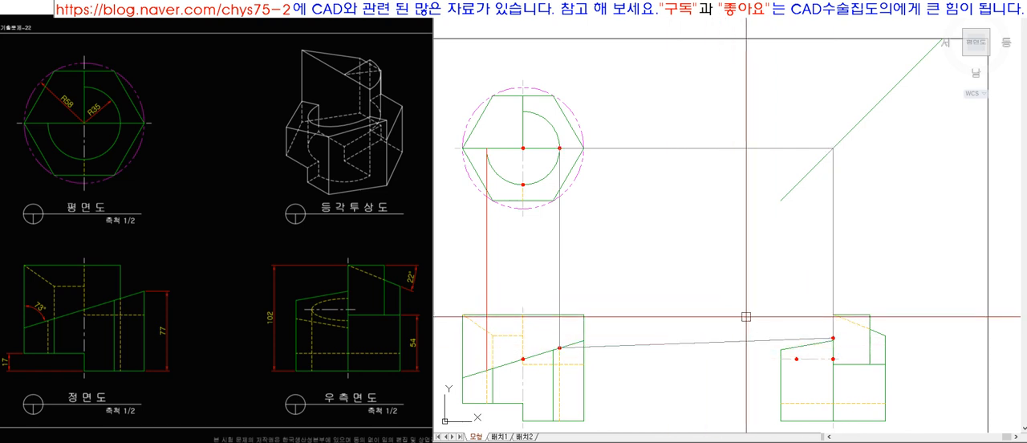
# Erase the rectangle that links the plan, front and side view dots.
pyautogui.scroll(4, 746, 317)
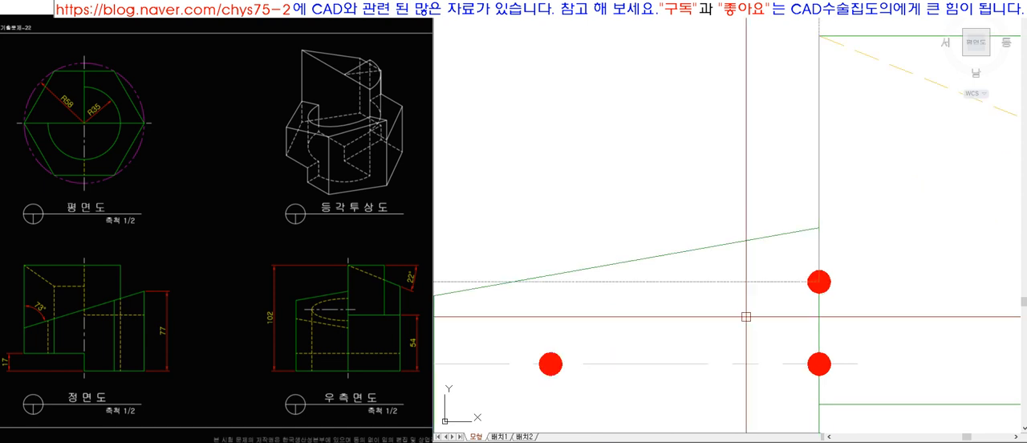
pyautogui.scroll(-5, 746, 317)
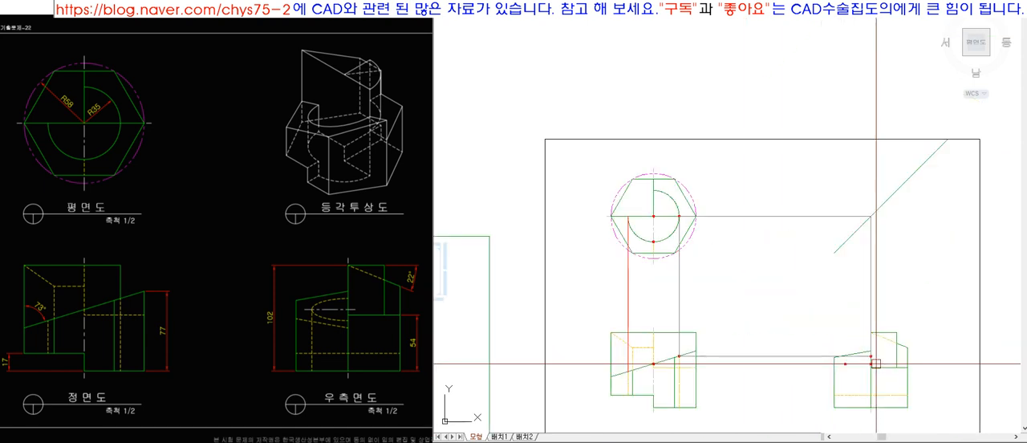
pyautogui.click(809, 357)
pyautogui.press('Delete')
# Erase the red vertical projection line between the plan view's inner arc and the front view.
pyautogui.press('z')
pyautogui.press('space')
pyautogui.click(594, 161)
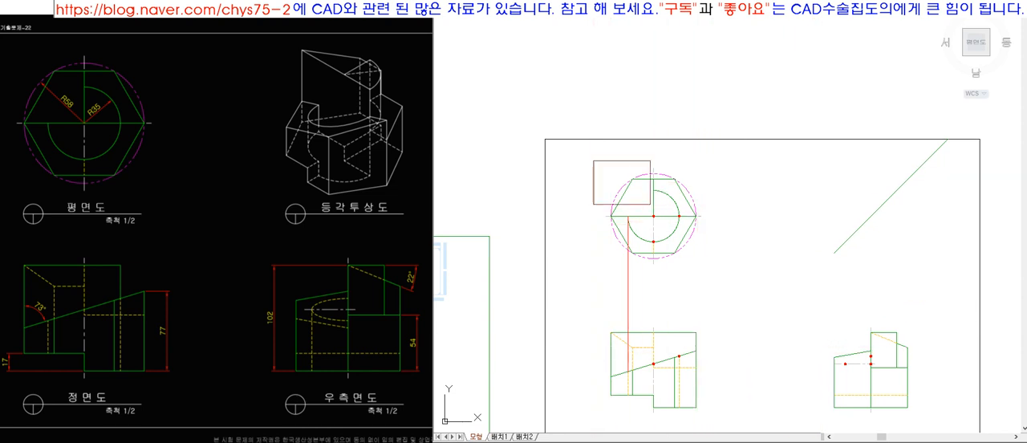
pyautogui.click(912, 407)
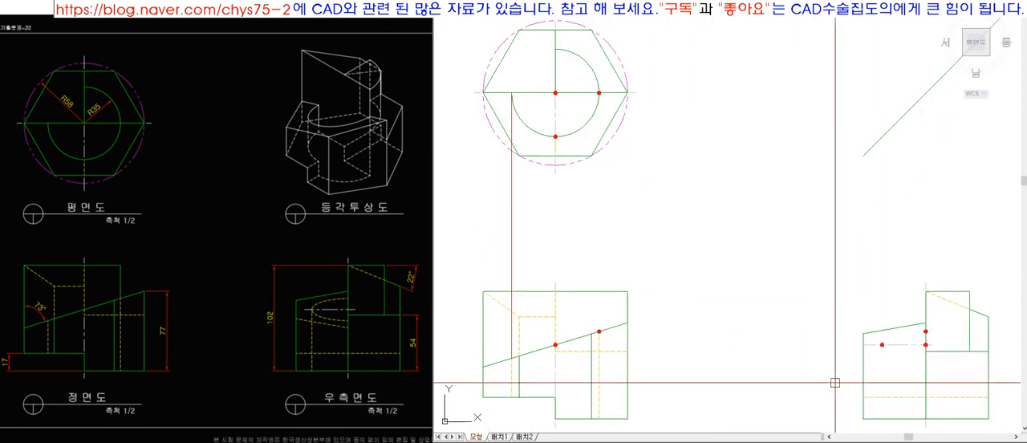
pyautogui.click(531, 215)
pyautogui.click(499, 201)
pyautogui.press('c')
pyautogui.press('o')
pyautogui.press('space')
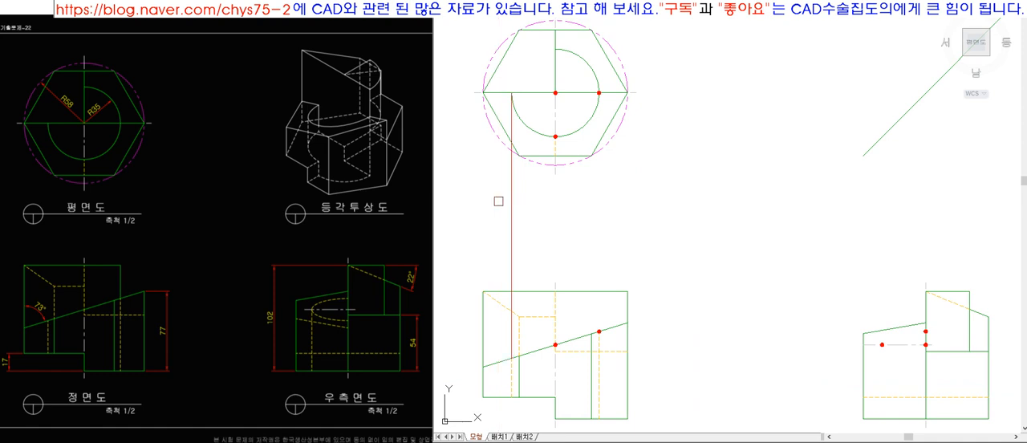
pyautogui.press('space')
# Draw a projection rectangle from the plan view's centre dot to the side view's ellipse centre dot and erase it again.
pyautogui.press('l')
pyautogui.press('space')
pyautogui.click(555, 93)
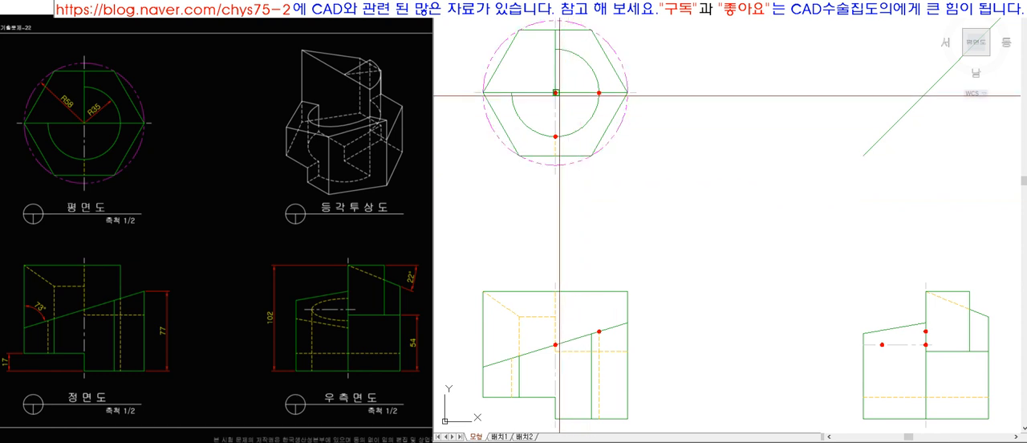
pyautogui.click(925, 345)
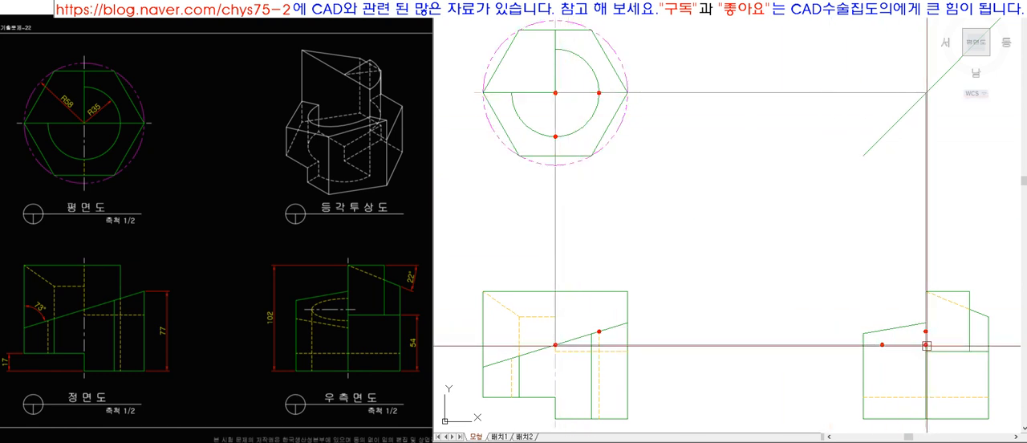
pyautogui.click(554, 227)
pyautogui.press('Delete')
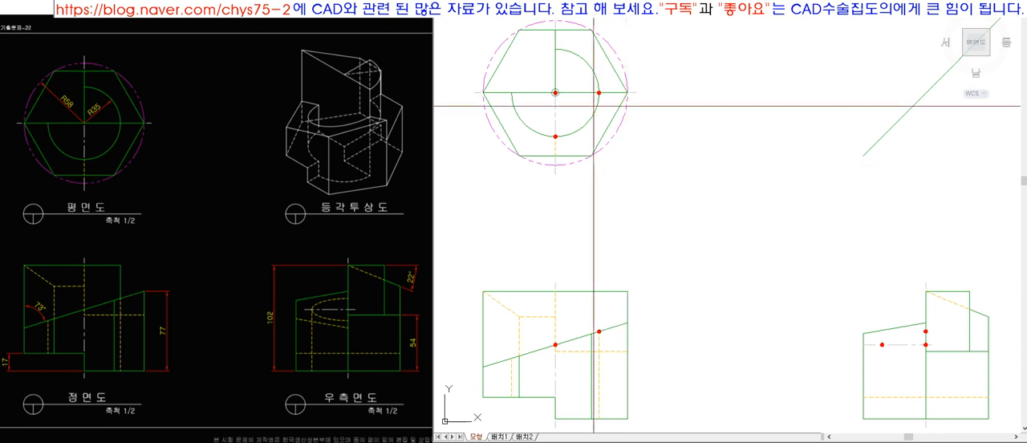
# Draw a projection rectangle from the plan view's arc dot to the side view's upper dot and erase it again.
pyautogui.click(598, 93)
pyautogui.click(926, 331)
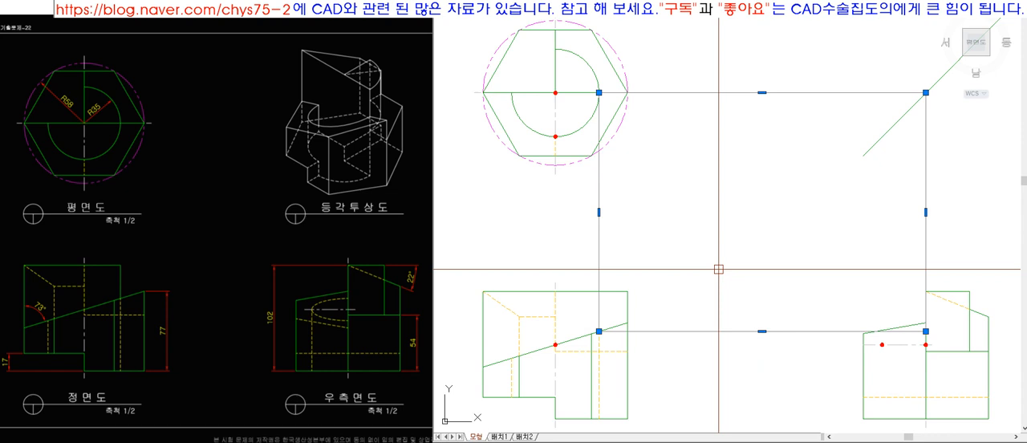
pyautogui.press('Delete')
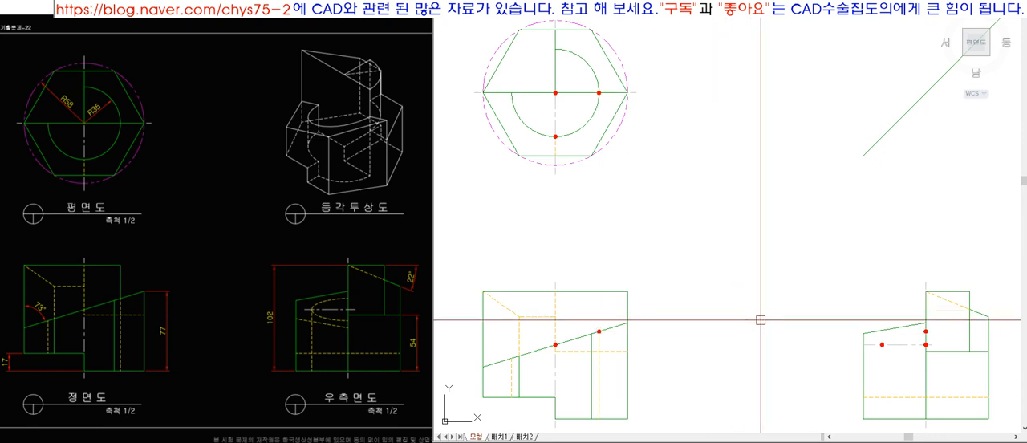
# Replace the red dot at the outer end of the side view's horizontal centreline with a short blue vertical line.
pyautogui.scroll(5, 960, 378)
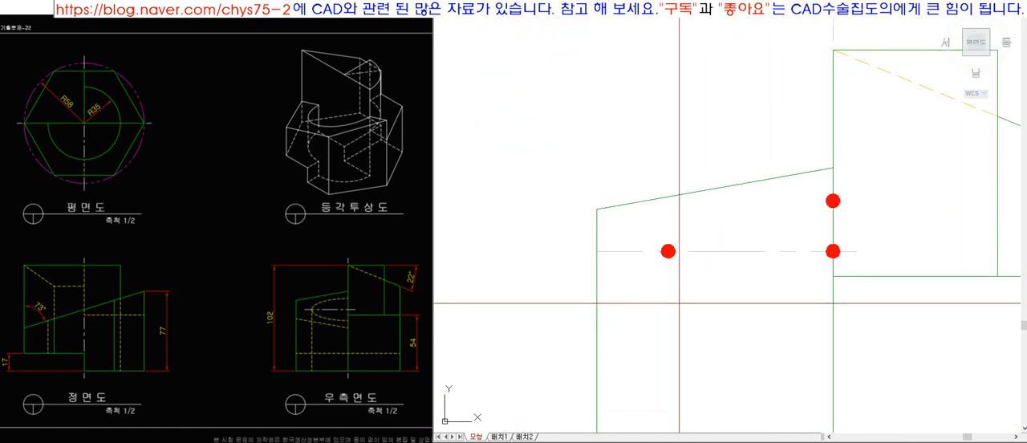
pyautogui.click(672, 251)
pyautogui.click(667, 251)
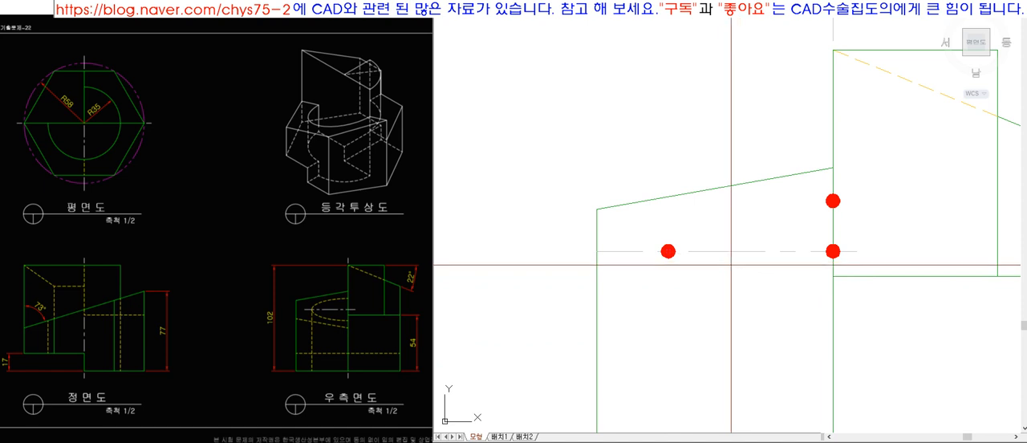
pyautogui.click(642, 229)
pyautogui.click(681, 269)
pyautogui.press('Delete')
pyautogui.click(701, 332)
pyautogui.click(642, 293)
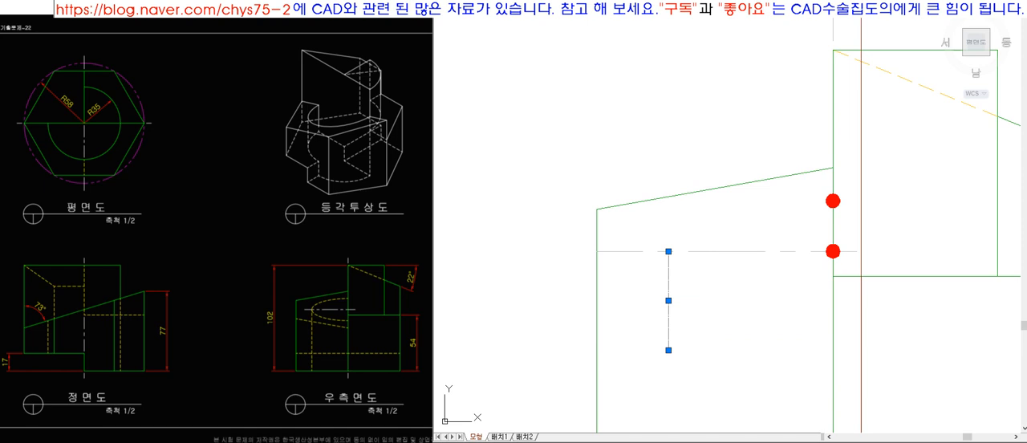
pyautogui.click(673, 11)
pyautogui.click(664, 36)
pyautogui.press('Escape')
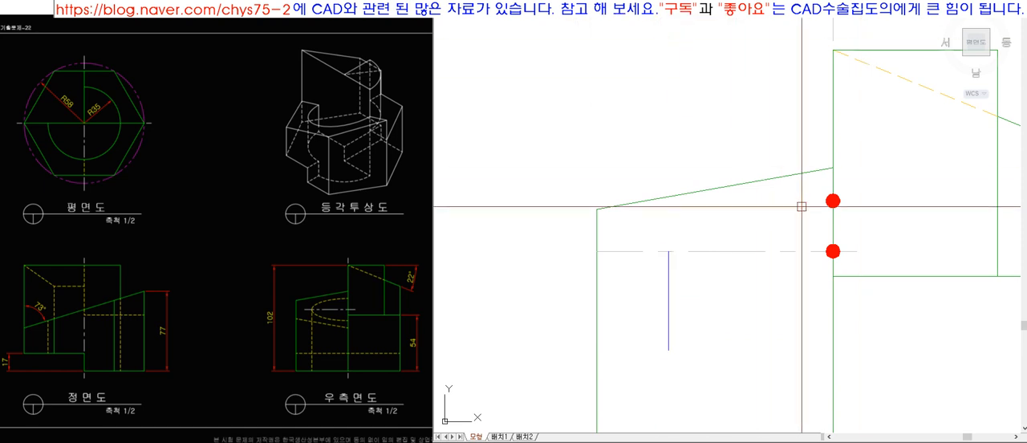
# Replace the side view's upper red dot with a short horizontal line matched to the blue vertical line's properties.
pyautogui.click(832, 201)
pyautogui.click(904, 222)
pyautogui.press('space')
pyautogui.click(820, 186)
pyautogui.click(859, 218)
pyautogui.press('Delete')
pyautogui.write('ma')
pyautogui.press('space')
pyautogui.click(668, 275)
pyautogui.click(882, 201)
pyautogui.press('space')
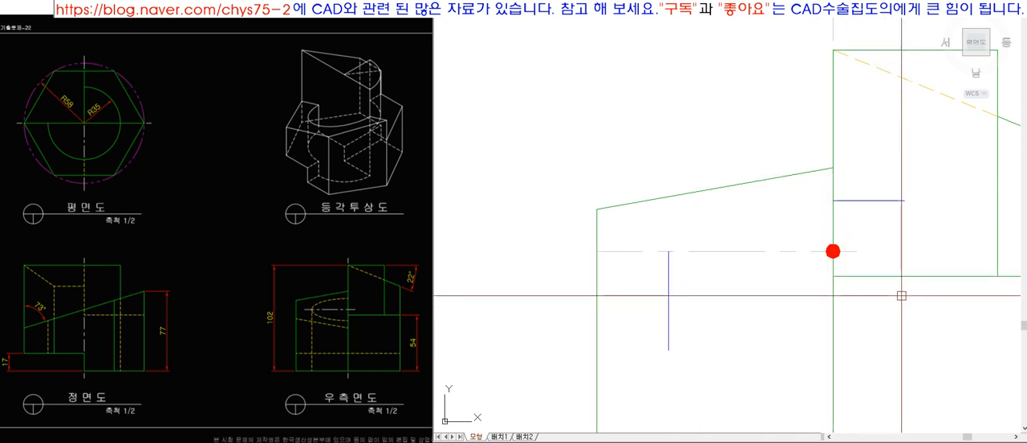
# Replace the red dot at the side view's ellipse centre with a slanted line matched to the other blue lines.
pyautogui.click(833, 251)
pyautogui.click(921, 365)
pyautogui.press('space')
pyautogui.write('e')
pyautogui.press('space')
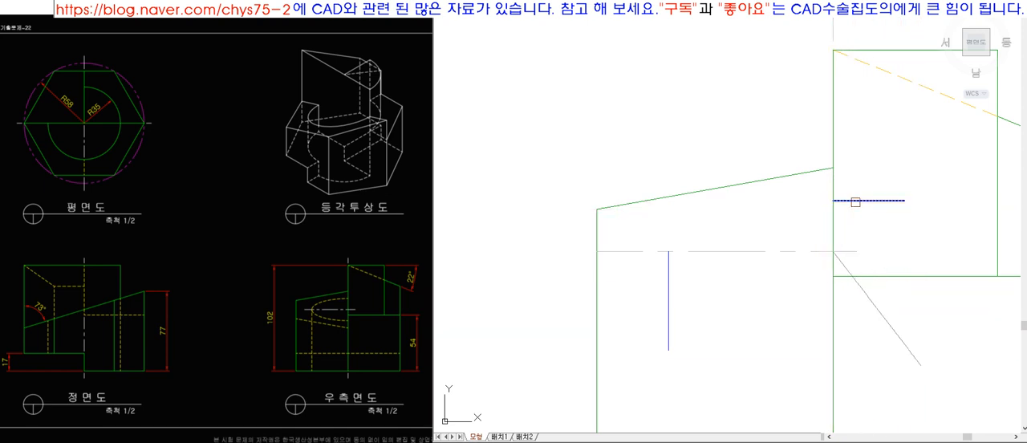
pyautogui.click(904, 338)
pyautogui.click(882, 200)
pyautogui.click(666, 269)
pyautogui.press('Escape')
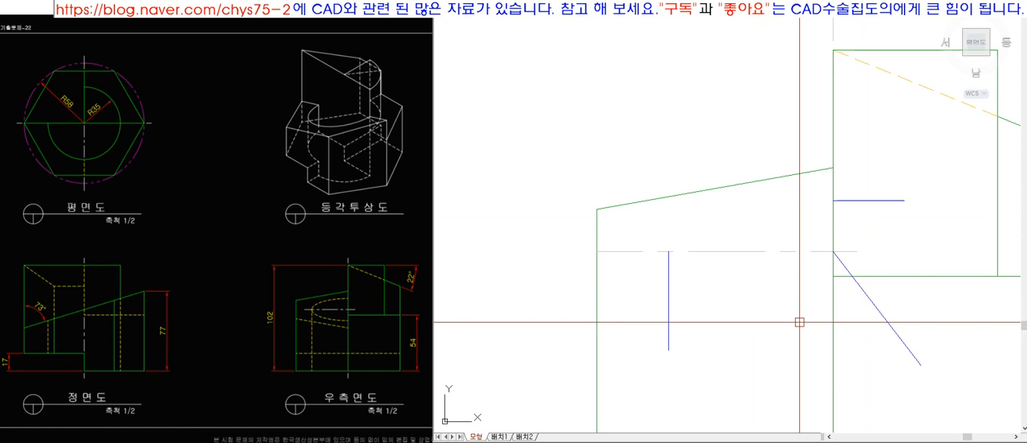
# Draw an ellipse in the side view from the marked centre through the upper and outer points, leaving out the blue marker lines.
pyautogui.write('e')
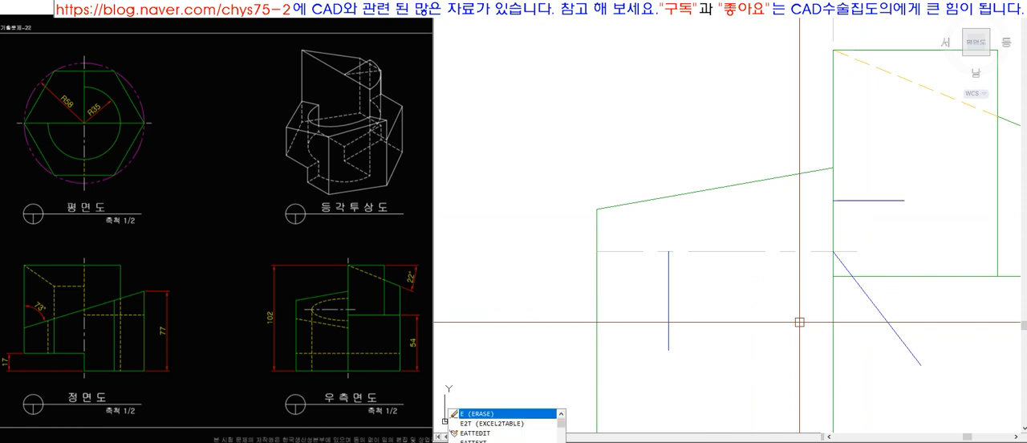
pyautogui.press('Return')
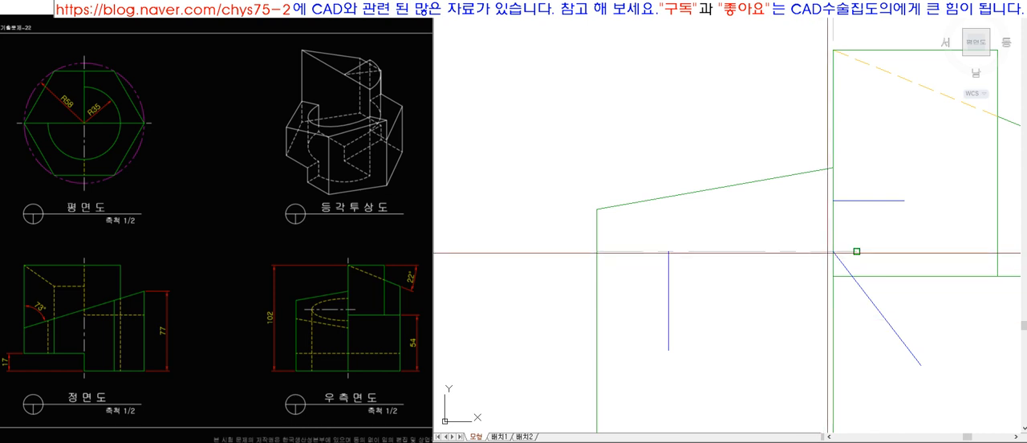
pyautogui.click(832, 252)
pyautogui.click(832, 200)
pyautogui.click(668, 251)
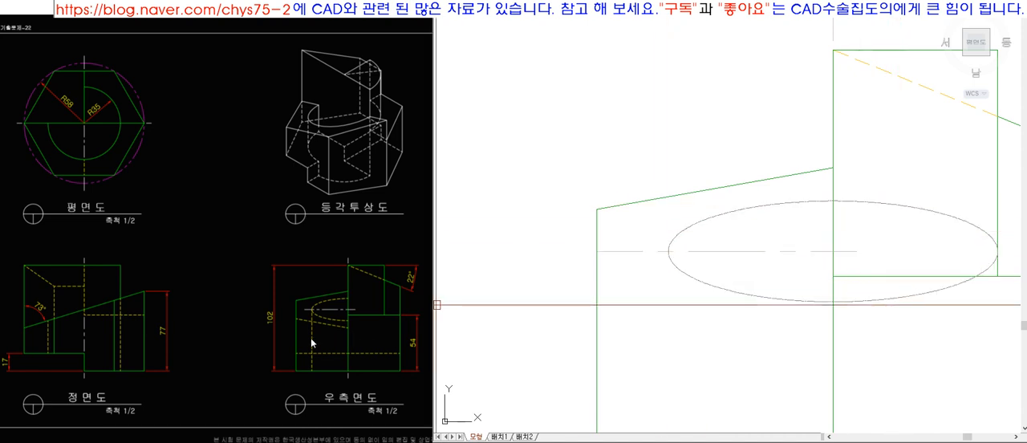
# Trim the ellipse half beyond the side view's vertical centreline and match the remaining arc to the hidden line style.
pyautogui.press('space')
pyautogui.click(873, 203)
pyautogui.press('space')
pyautogui.write('ma')
pyautogui.press('space')
pyautogui.click(776, 204)
pyautogui.press('space')
pyautogui.scroll(-8, 712, 210)
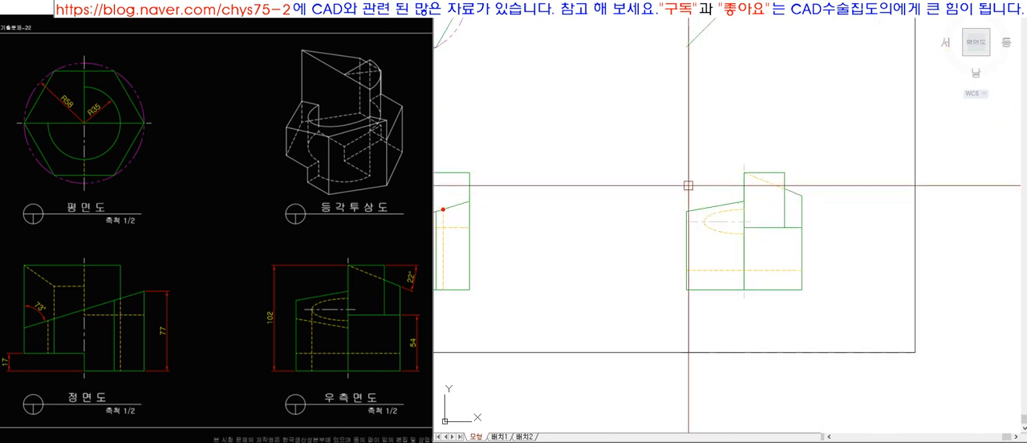
pyautogui.scroll(2, 707, 274)
pyautogui.scroll(3, 711, 274)
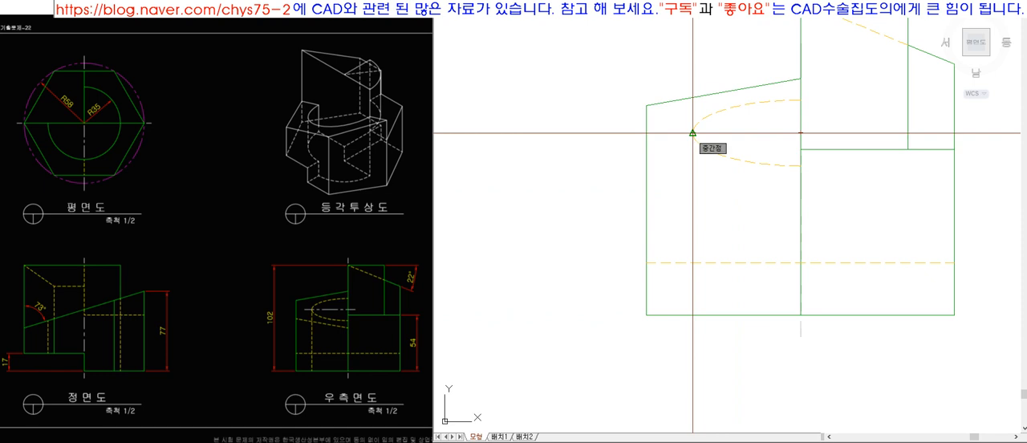
pyautogui.click(692, 133)
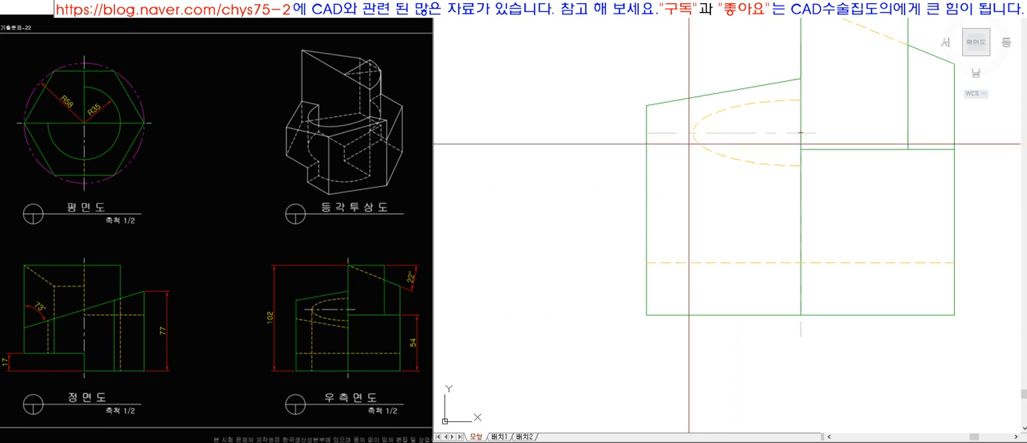
pyautogui.click(702, 144)
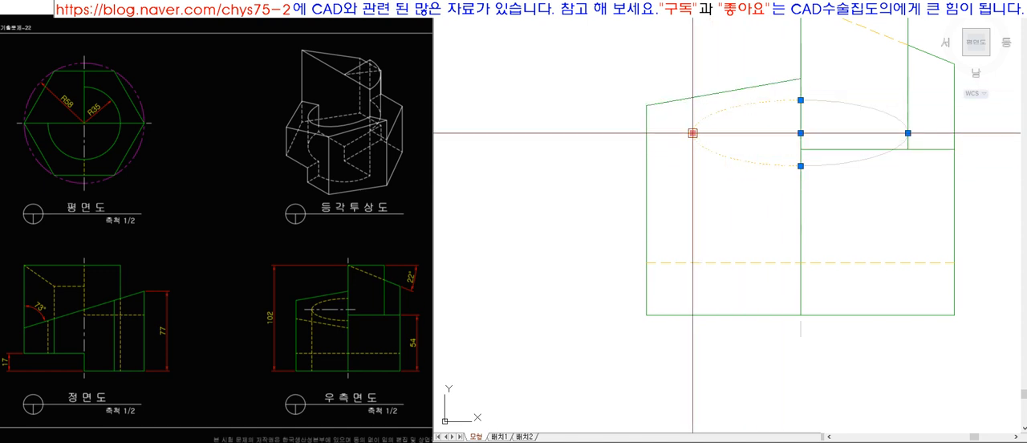
pyautogui.press('Escape')
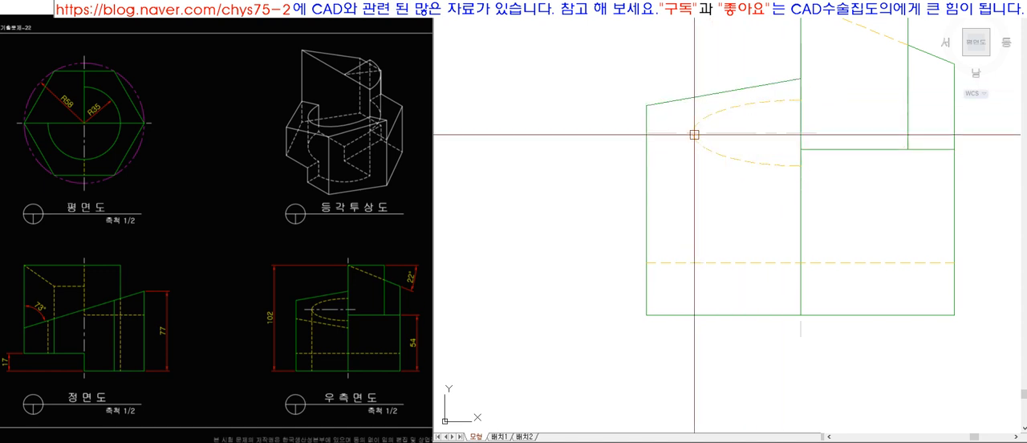
# Draw a vertical line down from the half ellipse's outer vertex and extend it to the side view's base line.
pyautogui.click(693, 134)
pyautogui.press('F8')
pyautogui.click(706, 225)
pyautogui.press('space')
pyautogui.write('ex')
pyautogui.press('space')
pyautogui.click(709, 315)
pyautogui.click(687, 202)
pyautogui.press('space')
# Match the new vertical line below the half ellipse to the yellow hidden line style.
pyautogui.write('ma')
pyautogui.press('space')
pyautogui.click(732, 155)
pyautogui.press('space')
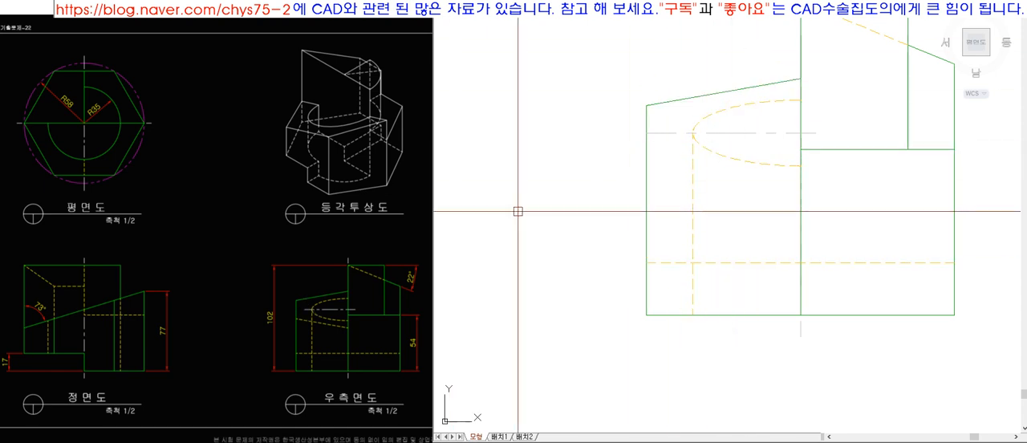
# Shorten the half ellipse's horizontal centreline to slightly past the outer vertex, matching the overhang at its other end.
pyautogui.write('mi')
pyautogui.press('space')
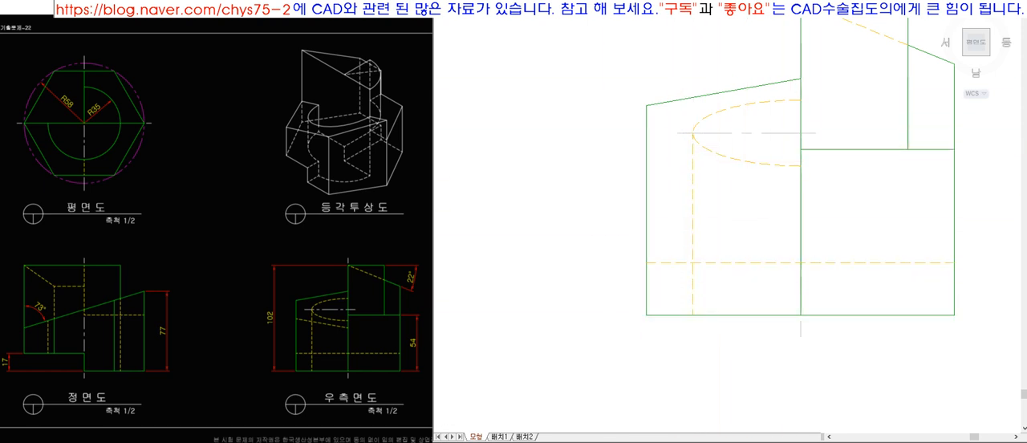
pyautogui.scroll(-7, 775, 287)
pyautogui.scroll(1, 707, 249)
pyautogui.scroll(2, 702, 240)
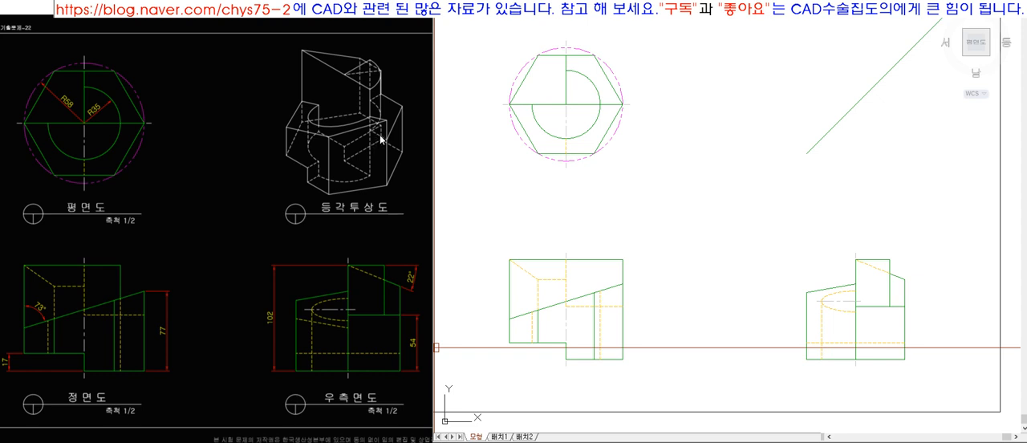
pyautogui.click(833, 288)
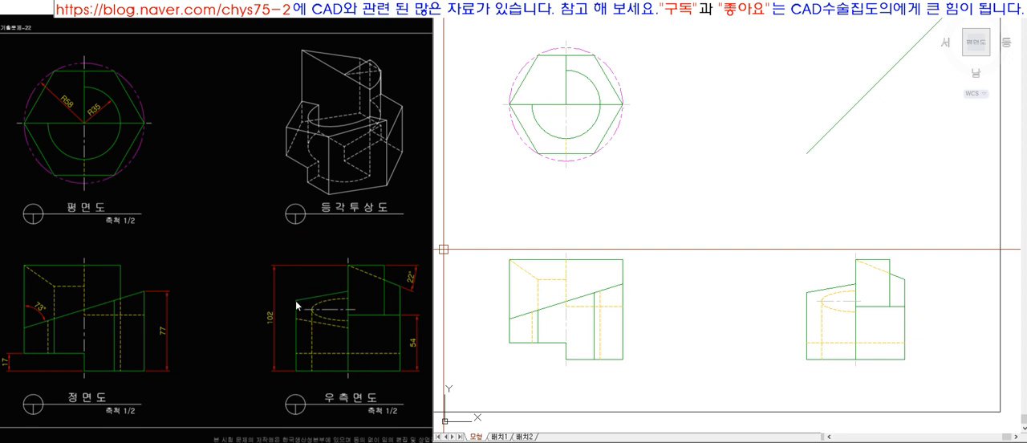
pyautogui.click(374, 124)
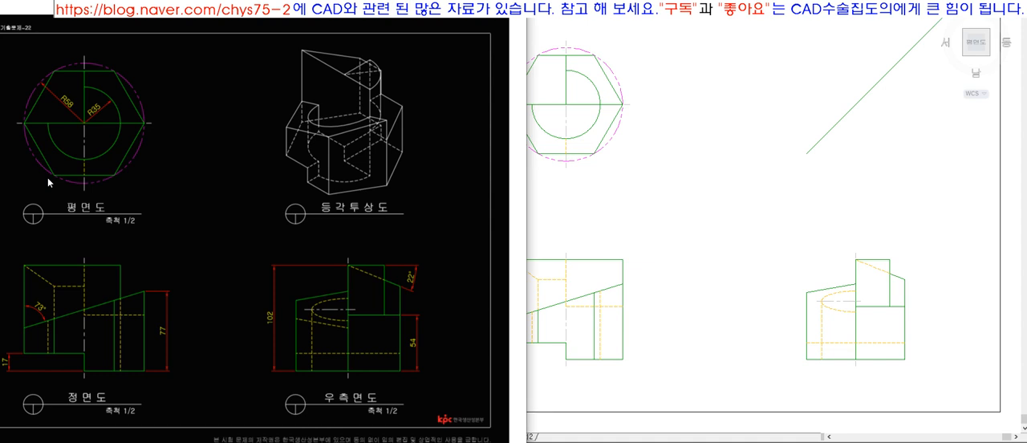
pyautogui.click(607, 232)
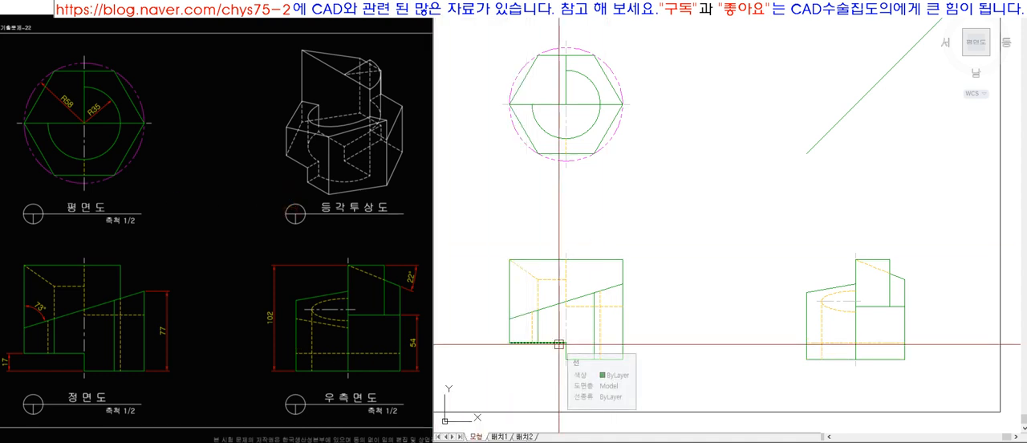
# Try a vertical projection line from the hexagon's lower-left vertex down to the front view's sloped line and delete it.
pyautogui.click(537, 152)
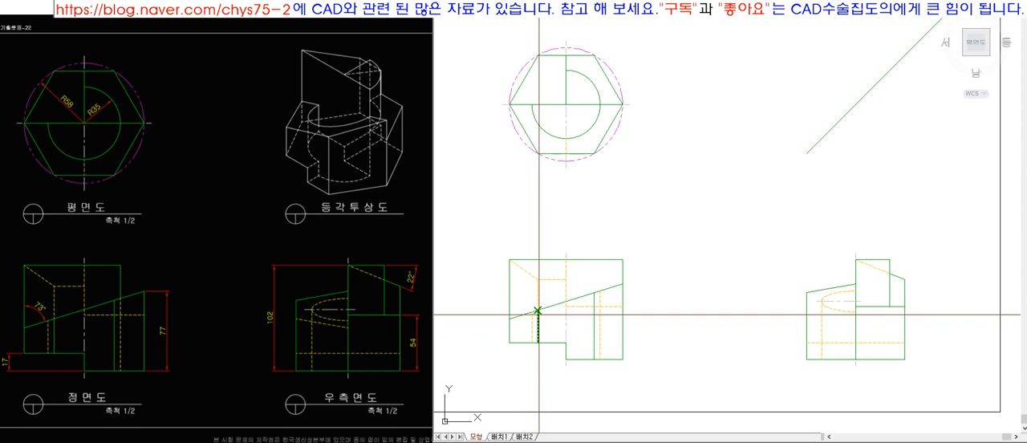
pyautogui.scroll(2, 543, 313)
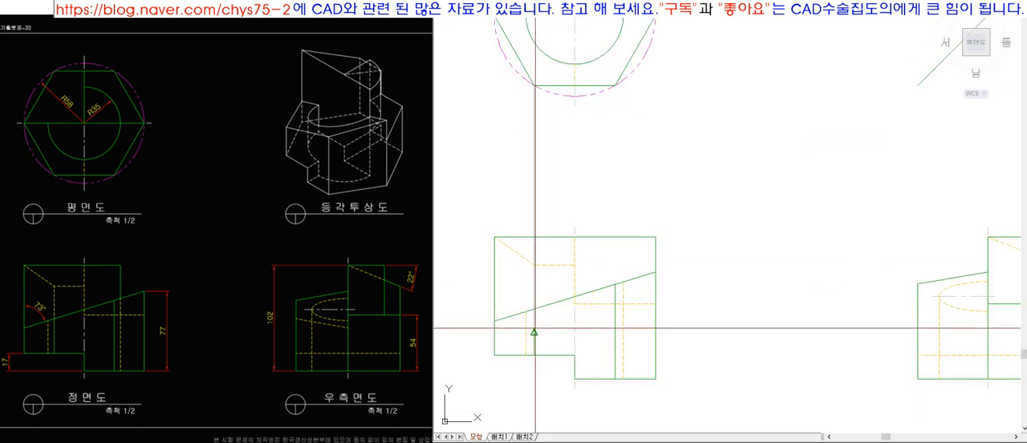
pyautogui.click(535, 314)
pyautogui.press('space')
pyautogui.click(545, 306)
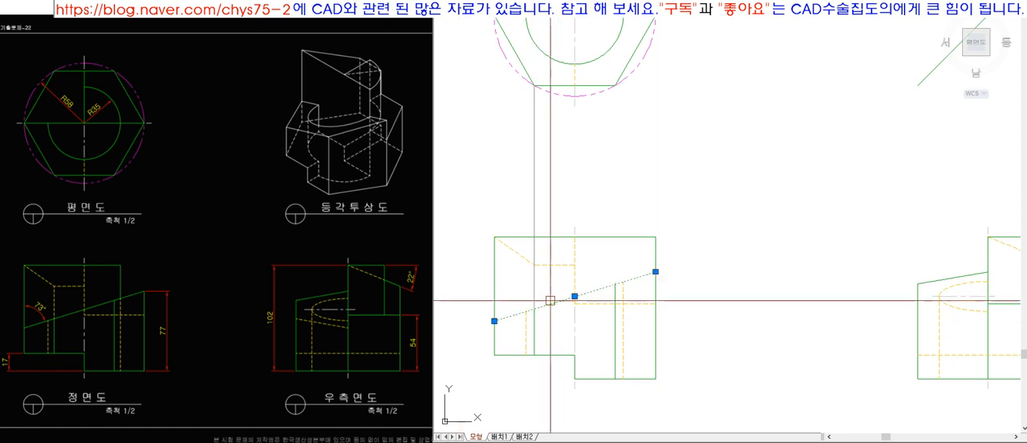
pyautogui.press('Escape')
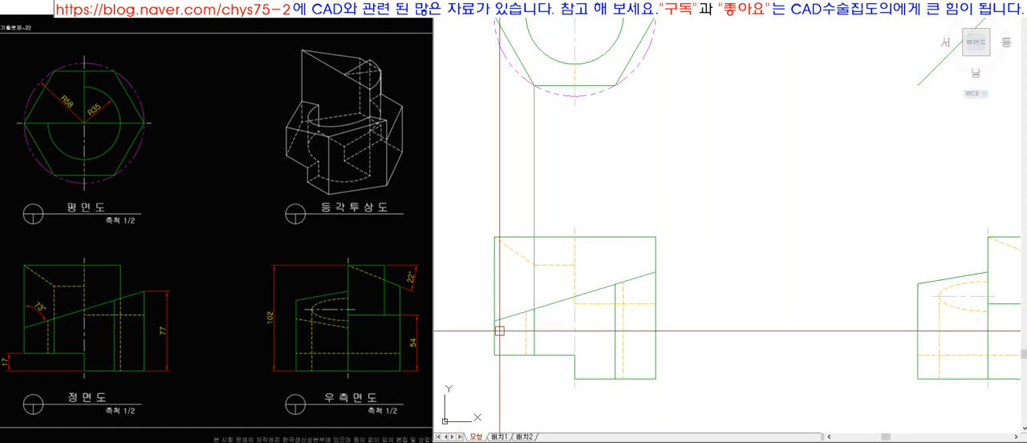
pyautogui.click(534, 327)
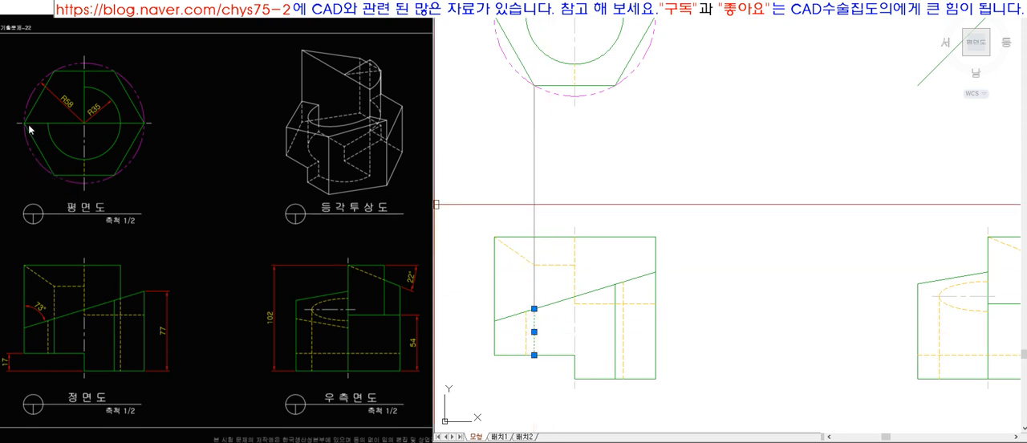
pyautogui.click(534, 293)
pyautogui.press('Delete')
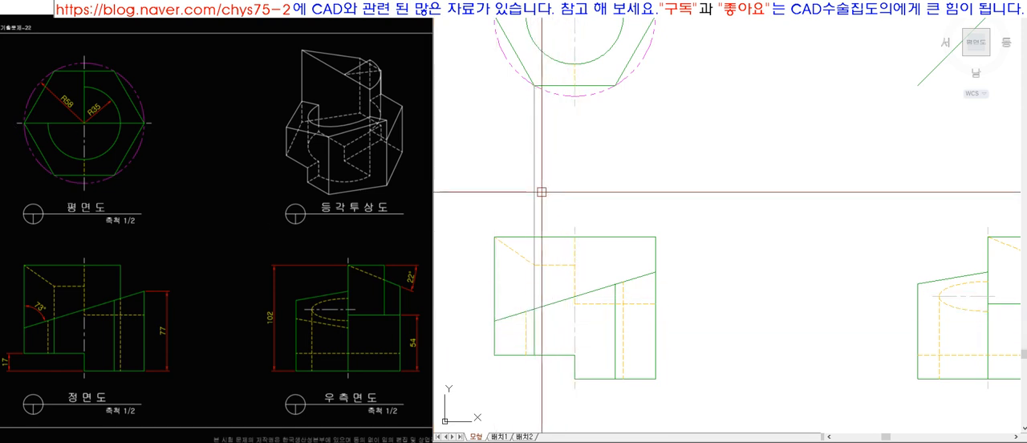
# Draw a horizontal line from where the front view's left inner vertical meets the slope and extend it to the side view's outer edge.
pyautogui.scroll(2, 574, 343)
pyautogui.scroll(1, 574, 343)
pyautogui.scroll(-3, 538, 225)
pyautogui.scroll(1, 547, 306)
pyautogui.scroll(-4, 778, 348)
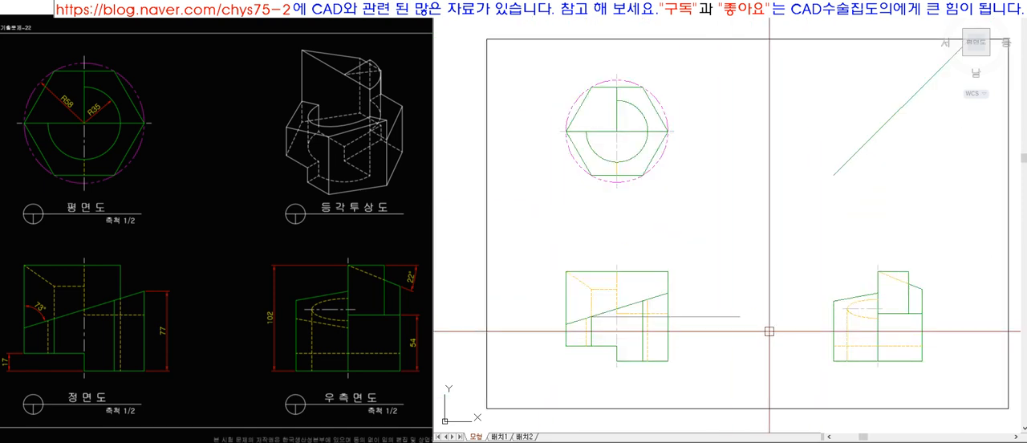
pyautogui.scroll(3, 731, 317)
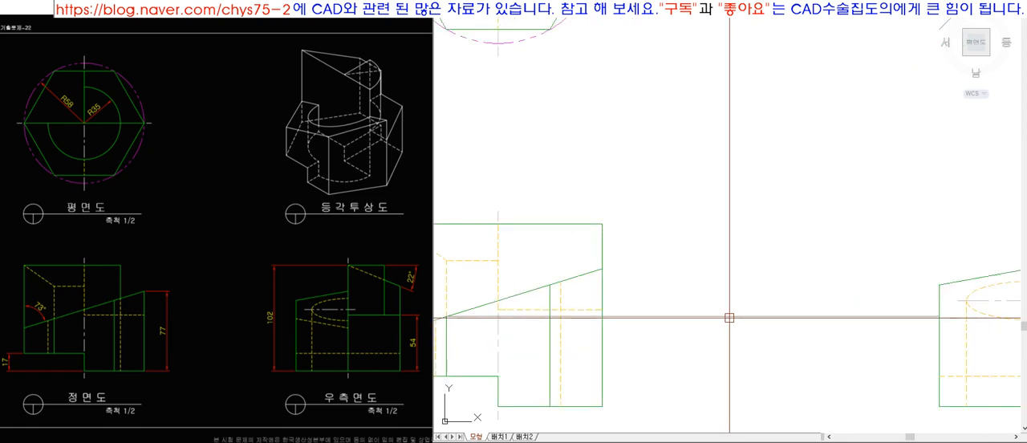
pyautogui.scroll(-2, 729, 317)
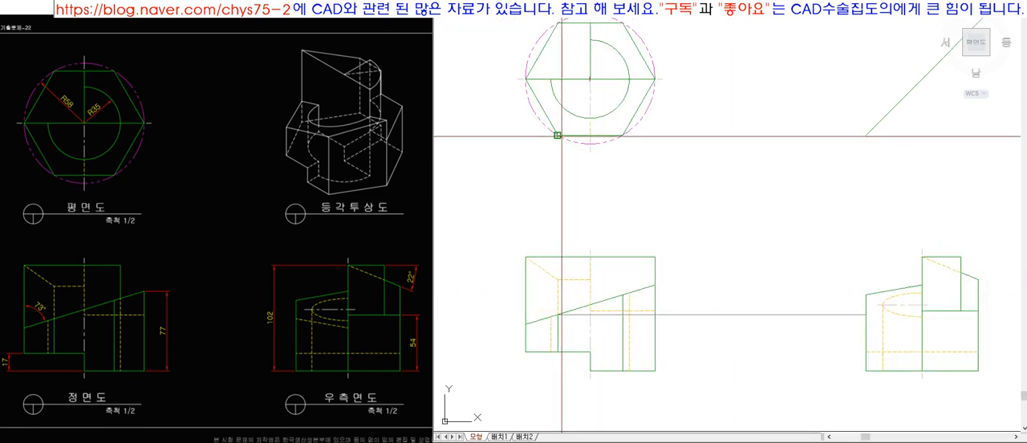
# Draw the vertical projection line between the hexagon's lower-left vertex and the front slope, and put both projection lines on the blue work-line layer.
pyautogui.click(570, 218)
pyautogui.press('space')
pyautogui.press('e')
pyautogui.press('space')
pyautogui.press('Escape')
pyautogui.click(779, 367)
pyautogui.click(764, 294)
pyautogui.click(666, 186)
pyautogui.click(471, 177)
pyautogui.click(716, 8)
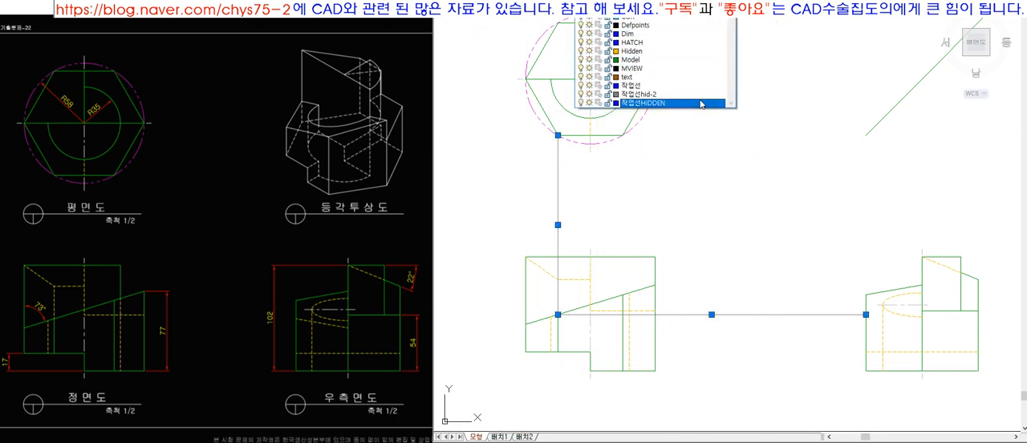
pyautogui.click(696, 103)
pyautogui.press('Escape')
# Make the blue work-line layer current and draw a horizontal line from the front slope's lower end, extended to the side view's vertical centreline.
pyautogui.click(682, 8)
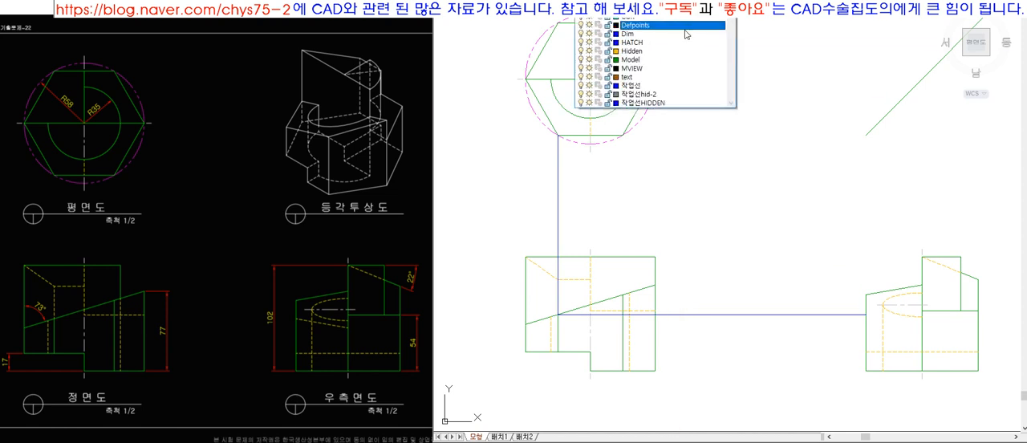
pyautogui.click(670, 95)
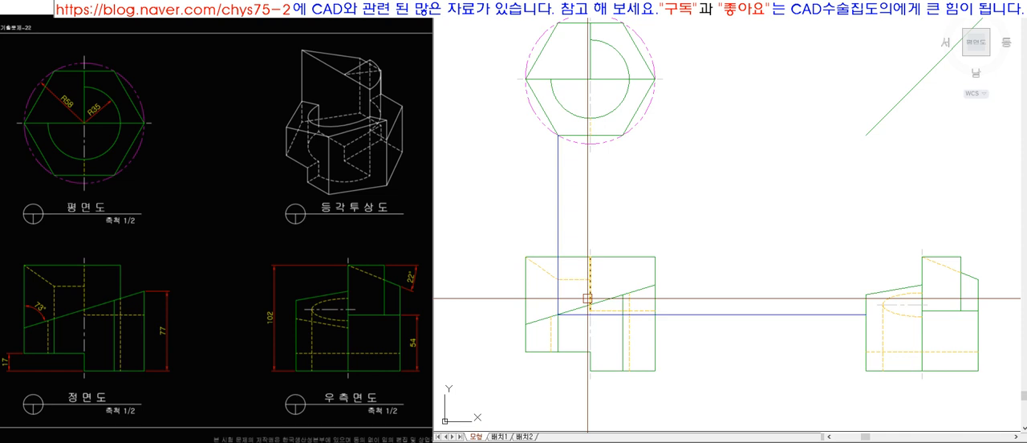
pyautogui.click(531, 323)
pyautogui.press('Escape')
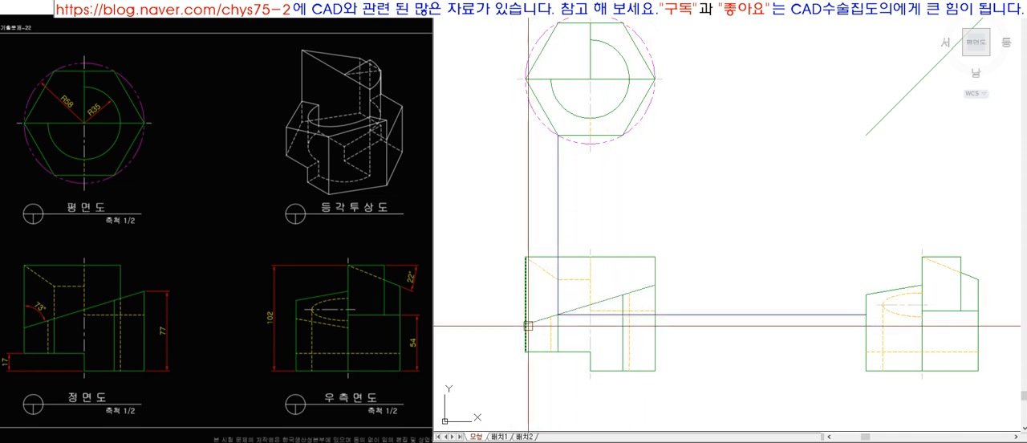
pyautogui.press('l')
pyautogui.press('space')
pyautogui.click(526, 324)
pyautogui.click(726, 348)
pyautogui.press('space')
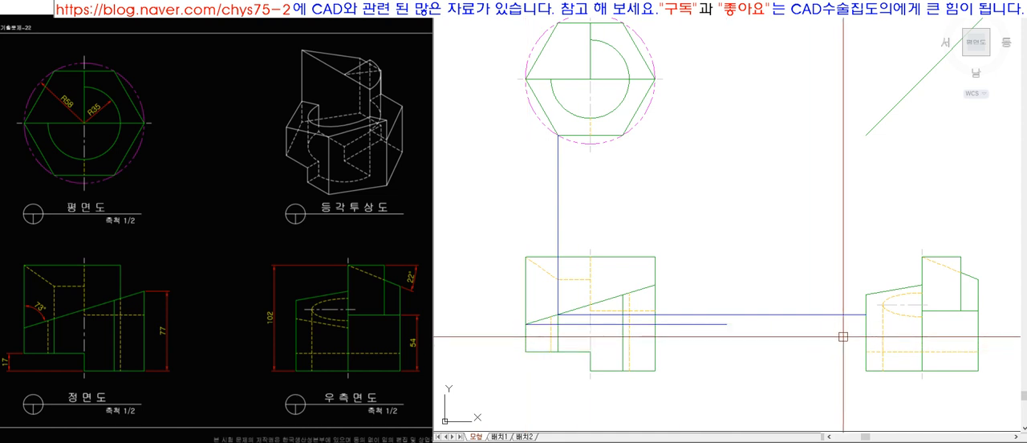
pyautogui.click(707, 324)
pyautogui.press('space')
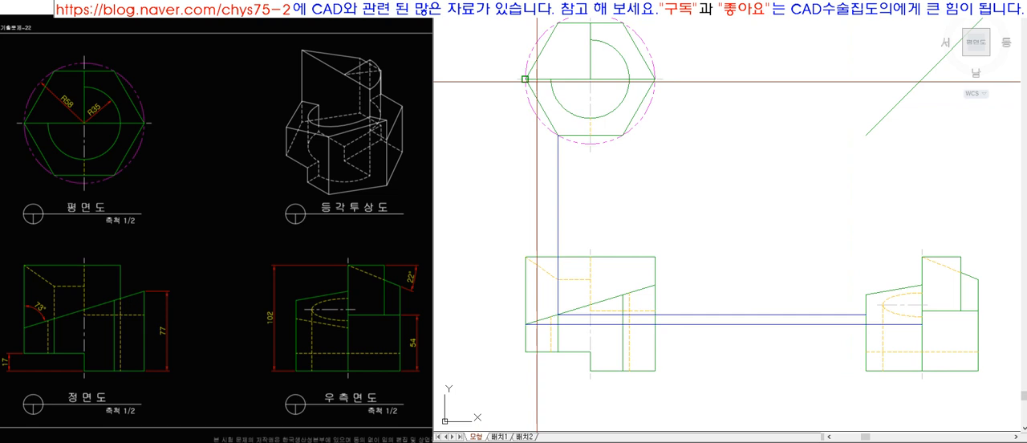
# Draw a vertical projection line from the hexagon's leftmost vertex down to the lower end of the front view's slope.
pyautogui.press('space')
pyautogui.click(527, 80)
pyautogui.click(525, 324)
pyautogui.press('space')
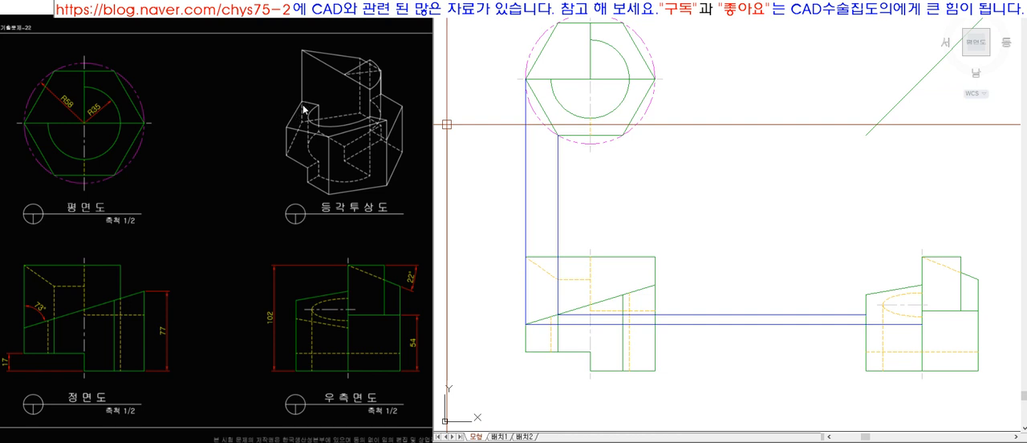
pyautogui.scroll(8, 924, 355)
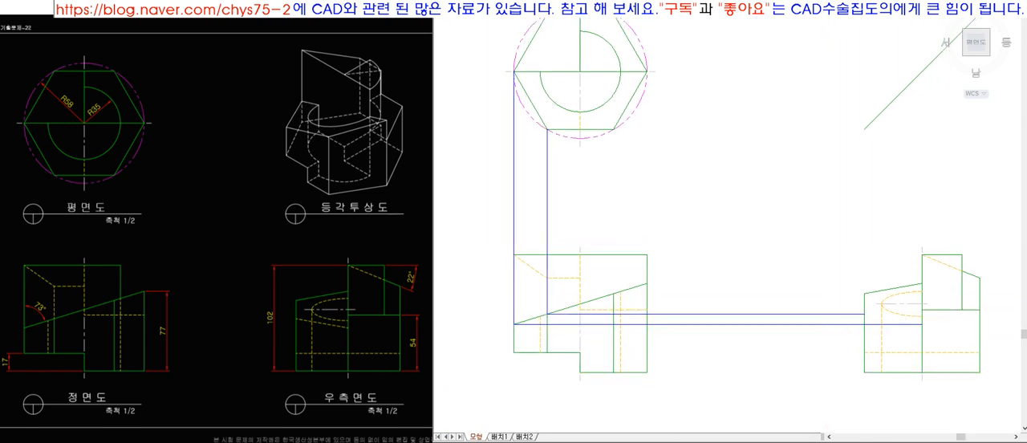
# Draw a sloped line between the two projected points on the side view's centreline and outer edge, matched to the yellow hidden line style.
pyautogui.press('space')
pyautogui.click(923, 302)
pyautogui.click(685, 260)
pyautogui.press('space')
pyautogui.scroll(-10, 723, 278)
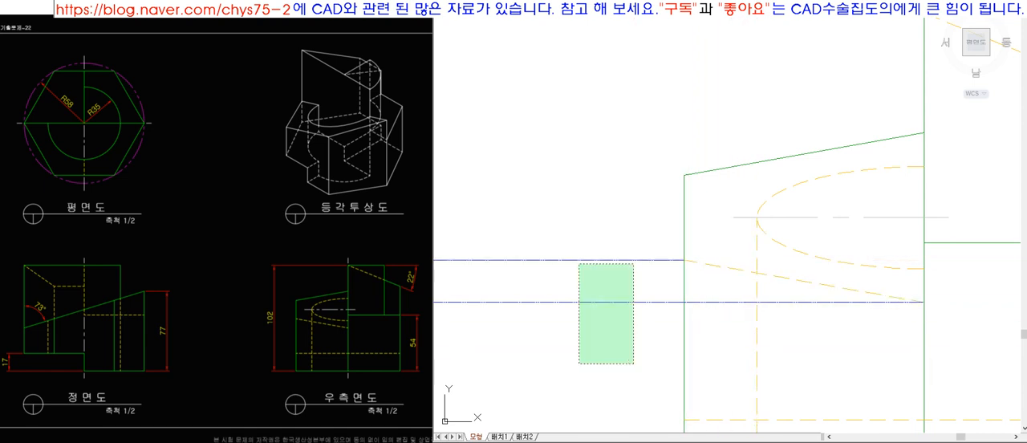
# Delete the blue horizontal and vertical projection lines between the views.
pyautogui.scroll(4, 626, 253)
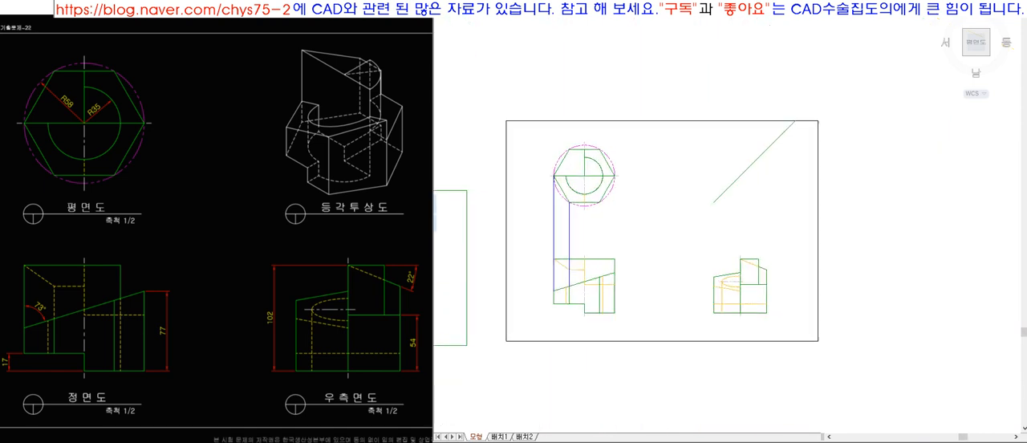
pyautogui.scroll(-6, 560, 183)
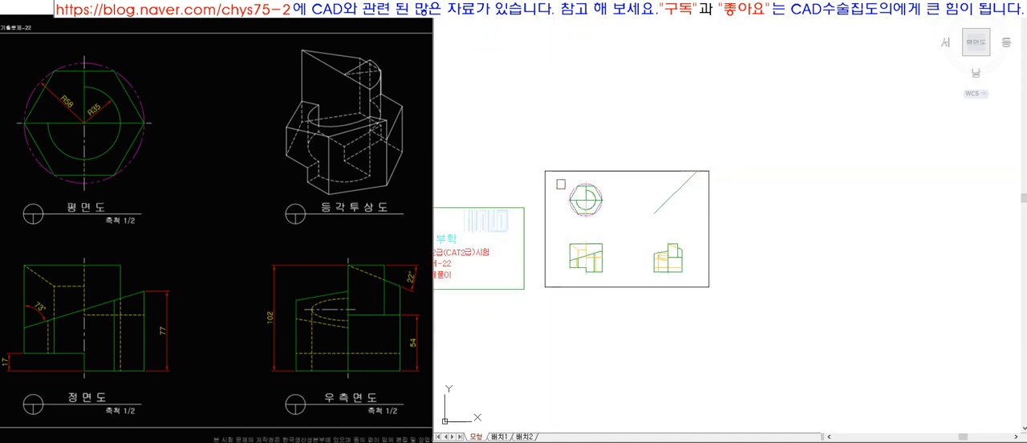
pyautogui.scroll(6, 598, 236)
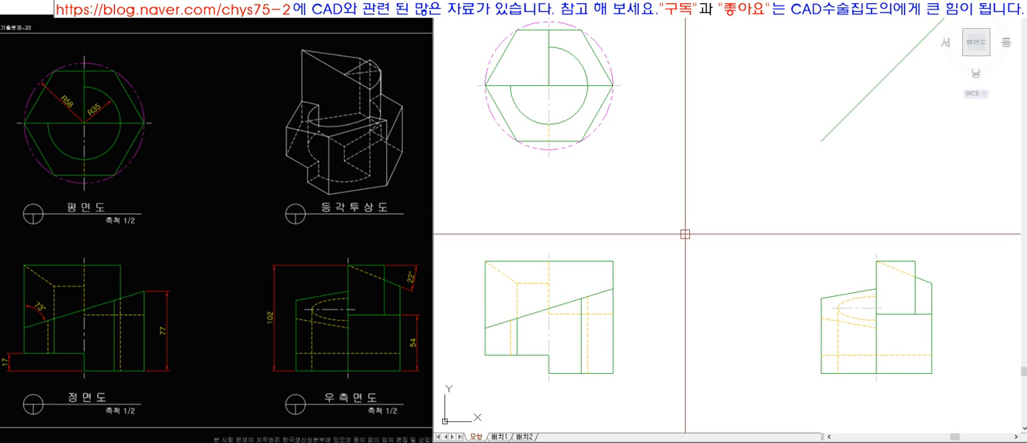
# Draw a vertical line up from the hexagon's lower-left vertex, trim it at the inner arc and match it to the green outline style.
pyautogui.click(850, 323)
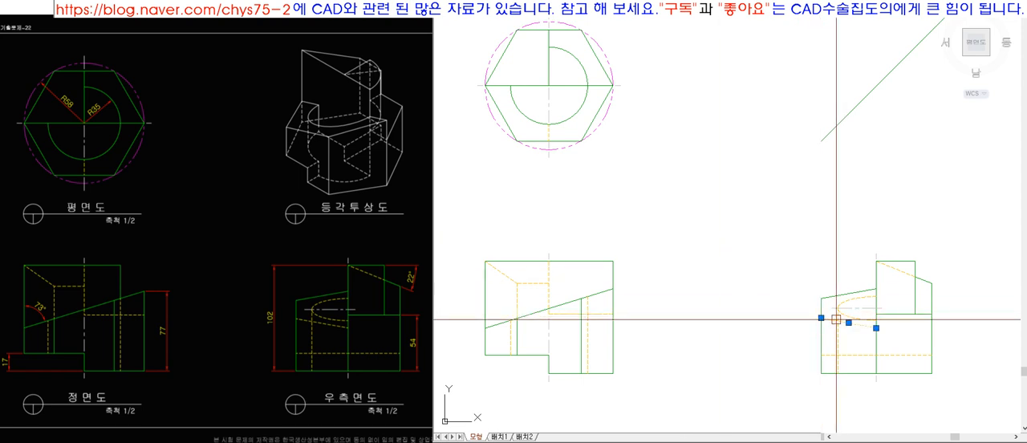
pyautogui.press('Escape')
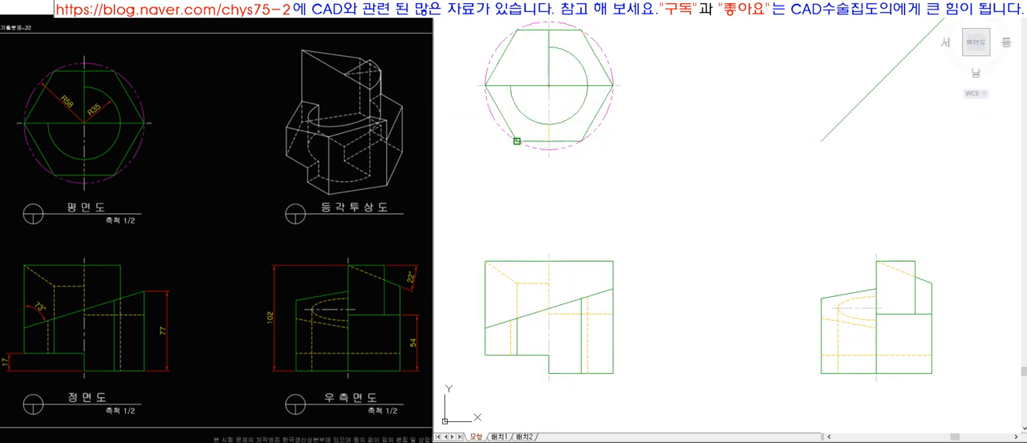
pyautogui.scroll(3, 526, 103)
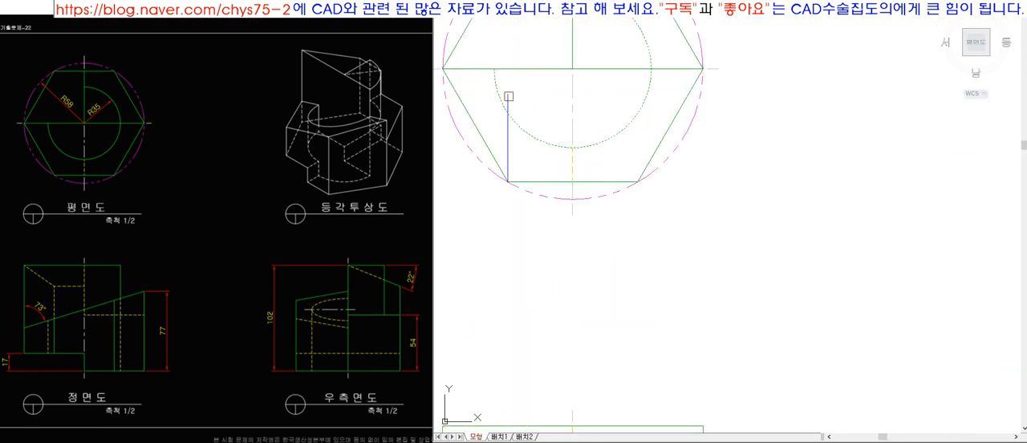
pyautogui.click(509, 105)
pyautogui.scroll(-5, 505, 137)
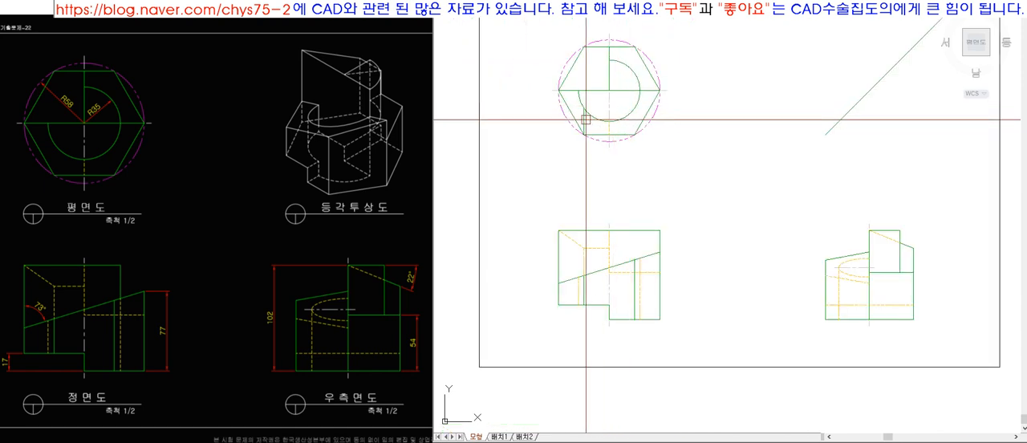
# Draw a horizontal line from the front slope to the outer left edge, trim the excess and lower slope segment, and match it to the green outline.
pyautogui.scroll(5, 581, 254)
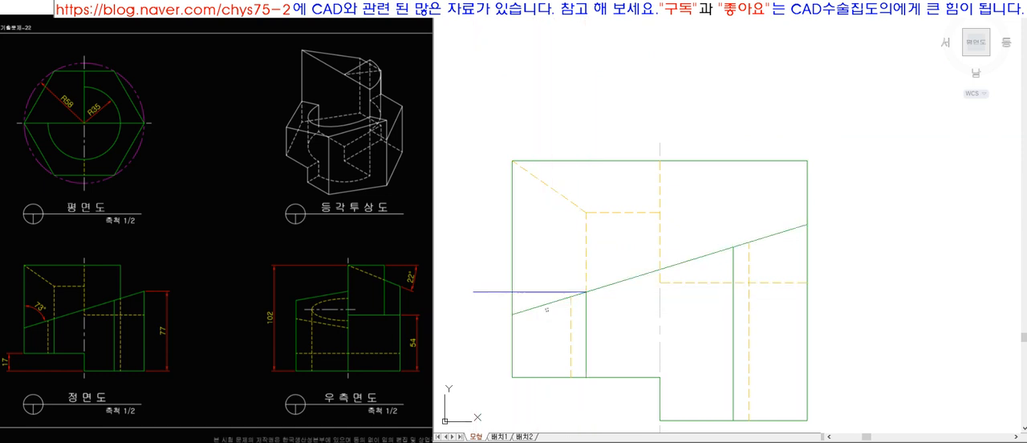
pyautogui.click(503, 295)
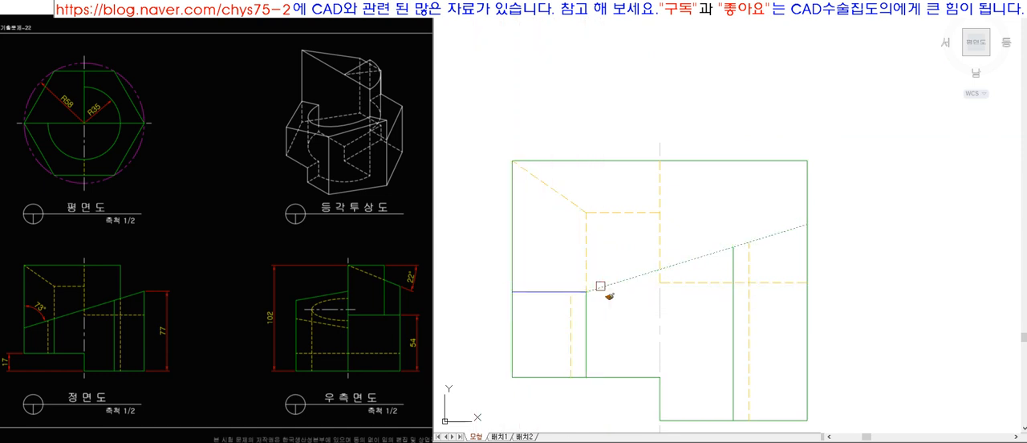
pyautogui.scroll(-5, 545, 225)
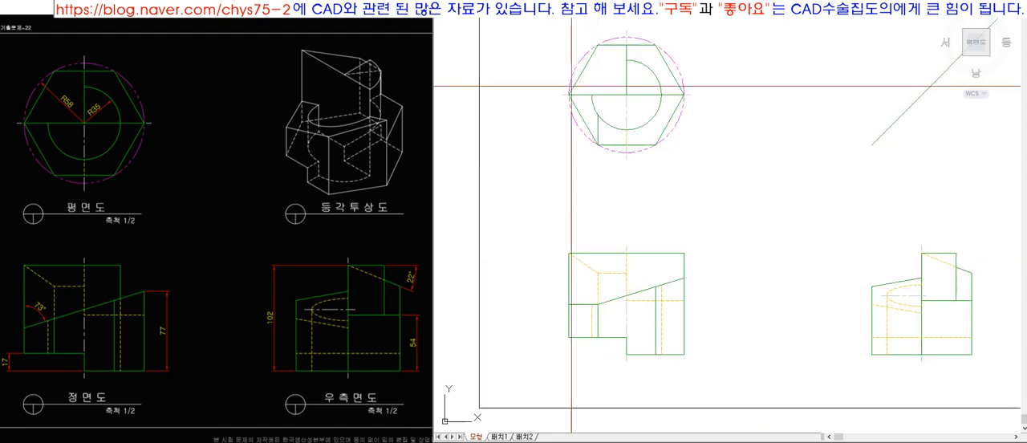
pyautogui.scroll(3, 546, 224)
pyautogui.click(895, 332)
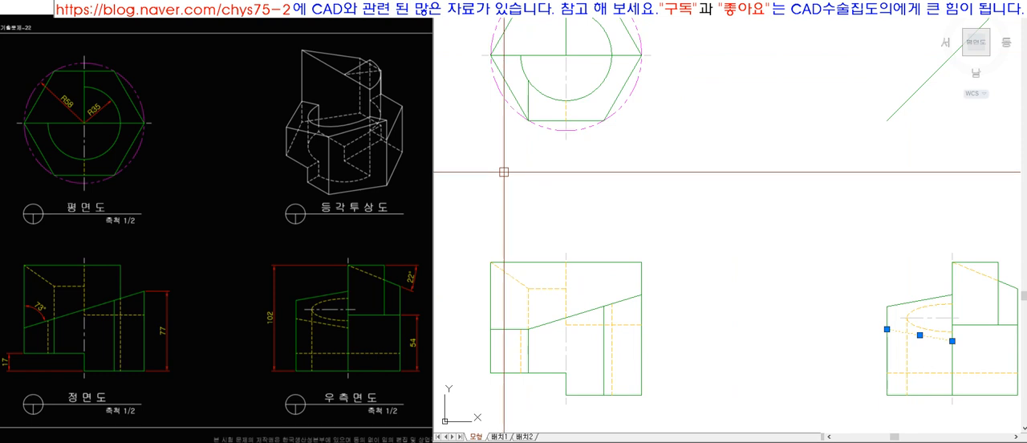
pyautogui.press('Escape')
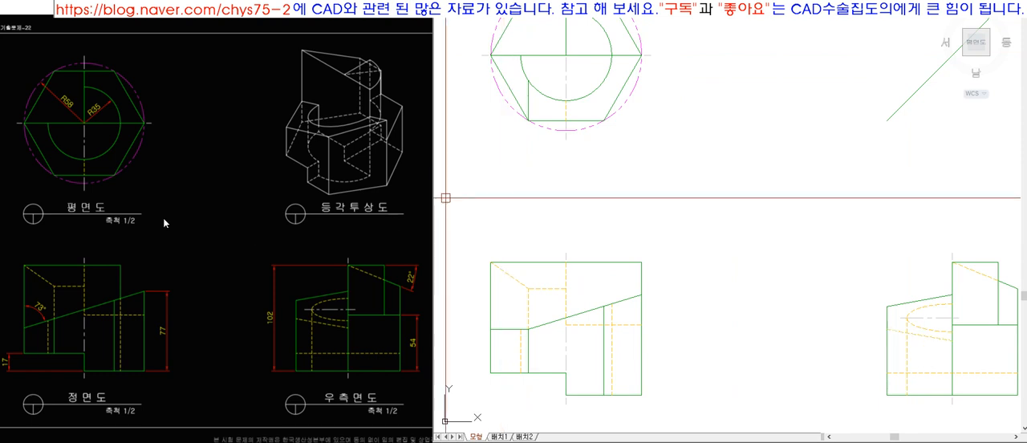
# Hatch the top view's lower-left region between the hexagon edge, inner arc and short vertical line with a user-defined pattern.
pyautogui.click(527, 329)
pyautogui.press('Escape')
pyautogui.press('h')
pyautogui.press('Return')
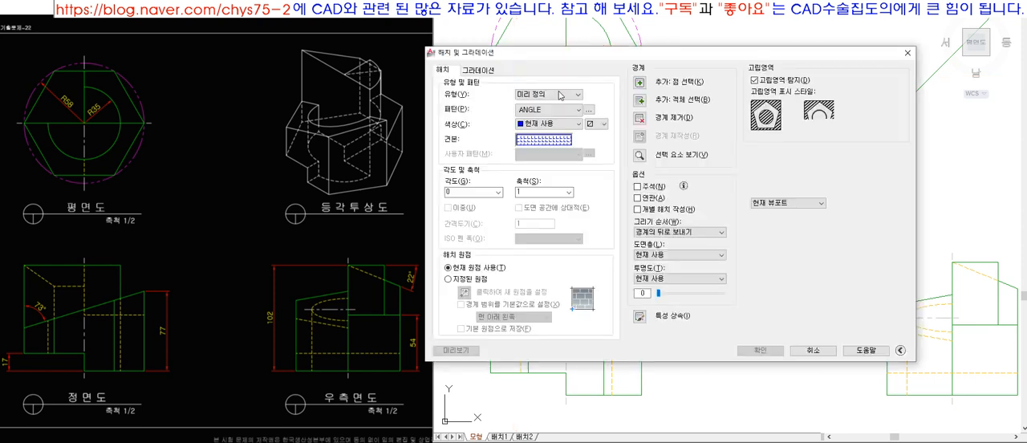
pyautogui.click(562, 95)
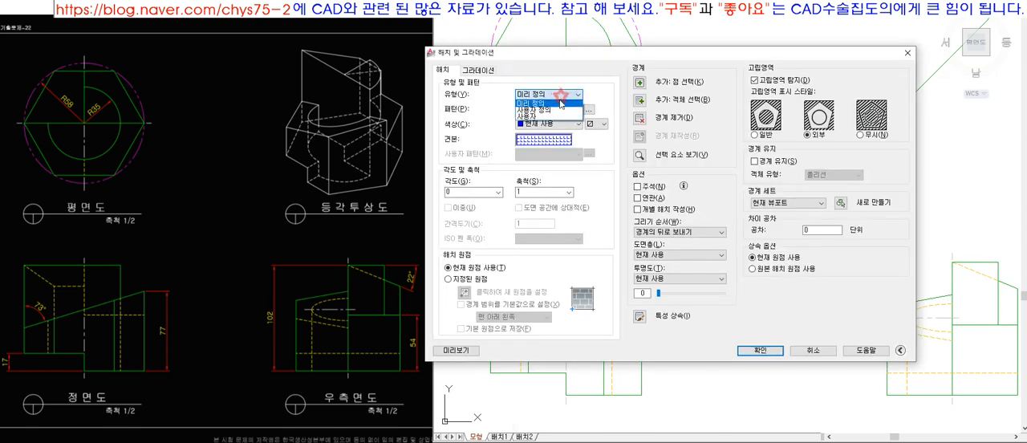
pyautogui.click(551, 104)
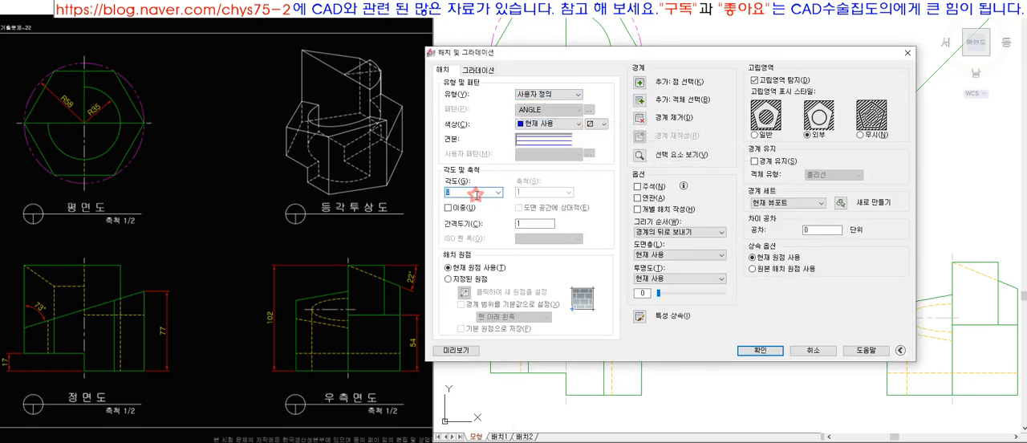
pyautogui.write('2')
pyautogui.press('Return')
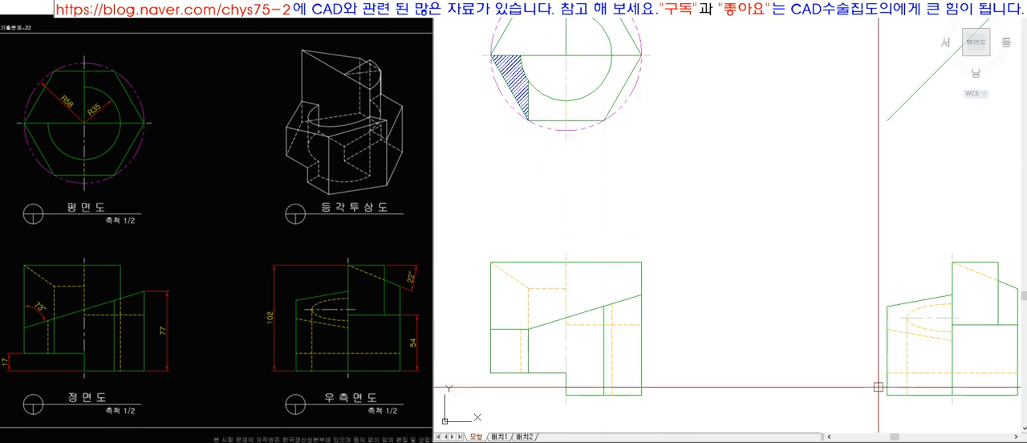
# Project the front view's short horizontal edge across to the side view, trim it at the outer edge and match it to the yellow hidden lines.
pyautogui.click(899, 333)
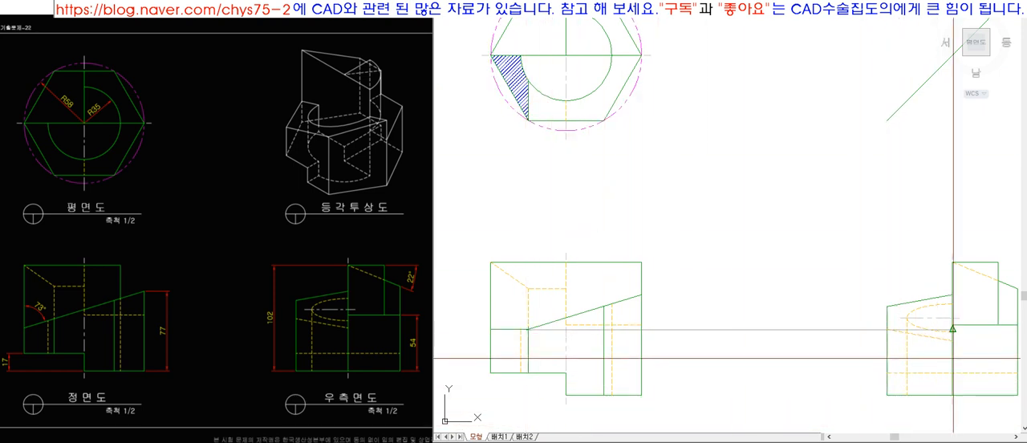
pyautogui.scroll(6, 953, 329)
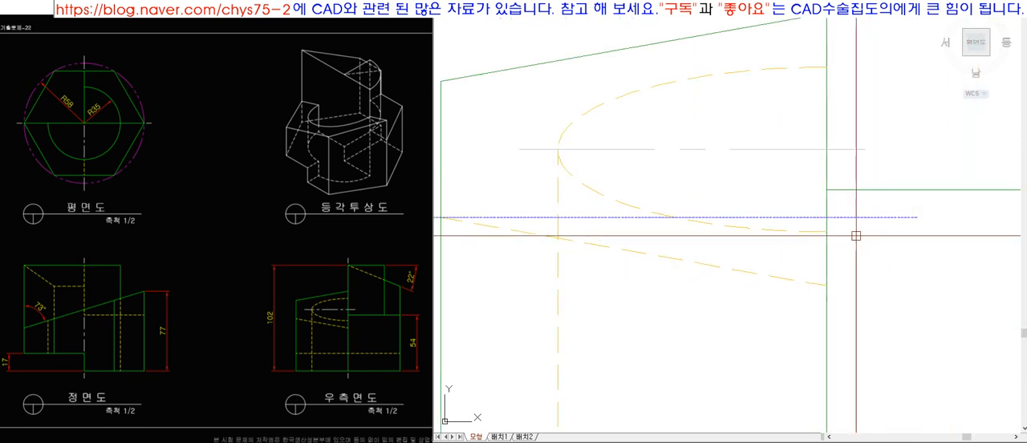
pyautogui.scroll(-4, 860, 273)
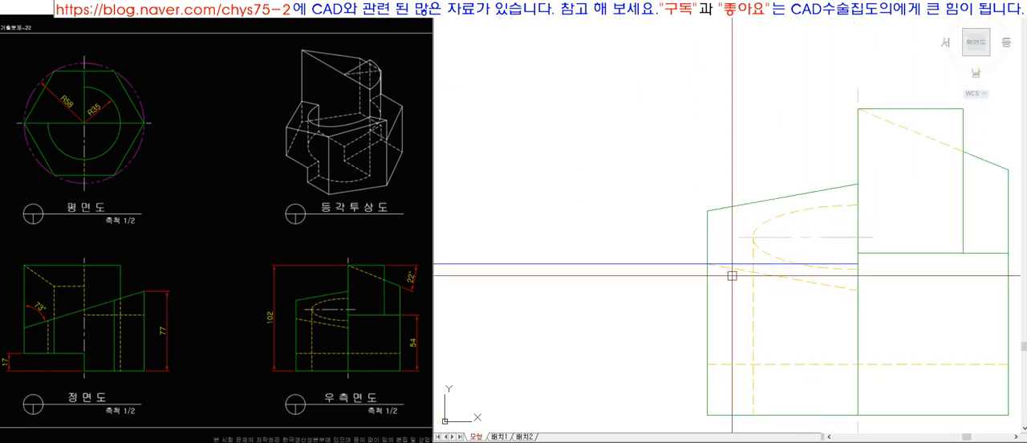
pyautogui.press('space')
pyautogui.click(701, 262)
pyautogui.press('space')
pyautogui.write('ma')
pyautogui.press('space')
pyautogui.click(738, 271)
pyautogui.click(761, 265)
# Change the colour of the side view's horizontal hidden line and the front view's short horizontal edge to red.
pyautogui.click(818, 11)
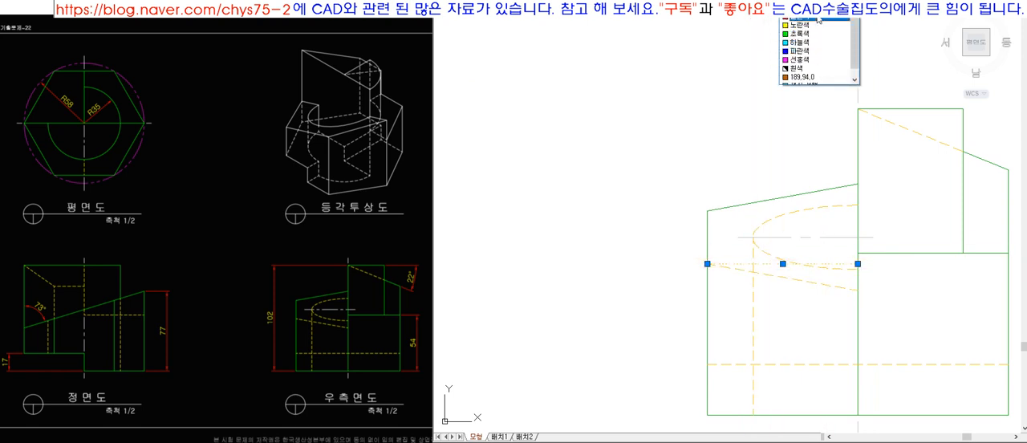
pyautogui.click(818, 20)
pyautogui.scroll(-5, 754, 171)
pyautogui.scroll(3, 912, 422)
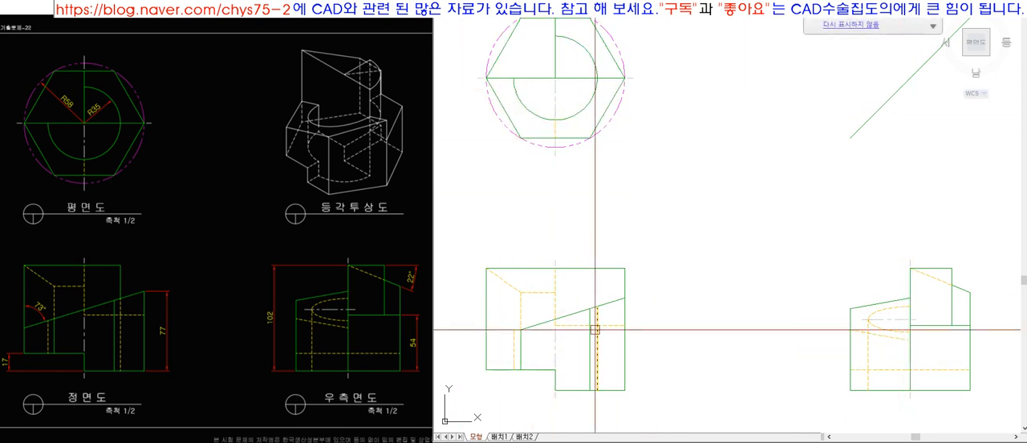
pyautogui.click(505, 328)
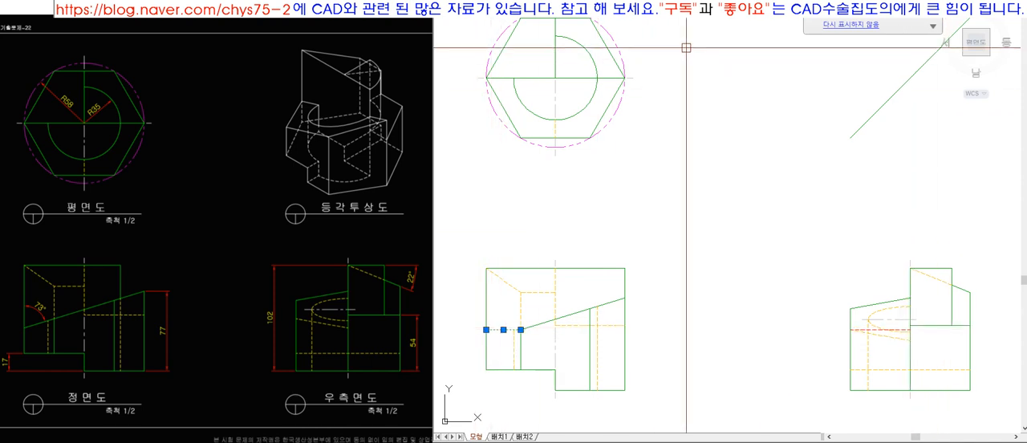
pyautogui.click(814, 3)
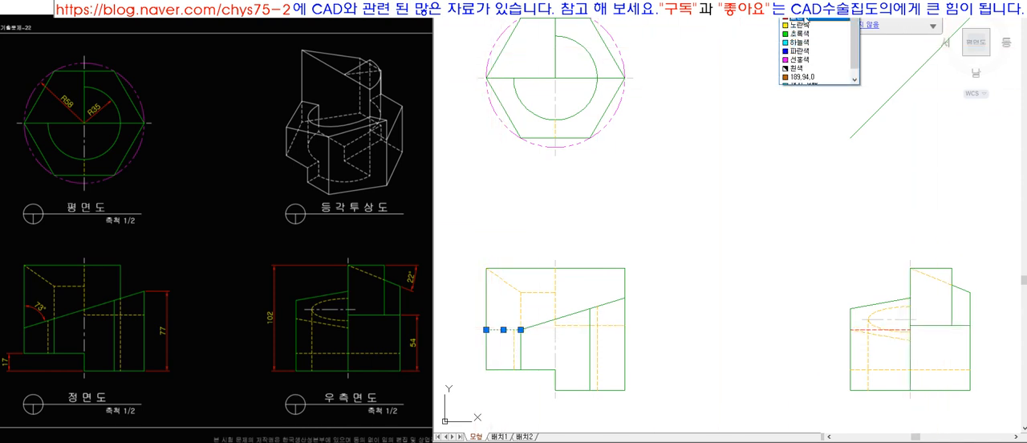
pyautogui.click(802, 17)
pyautogui.press('Escape')
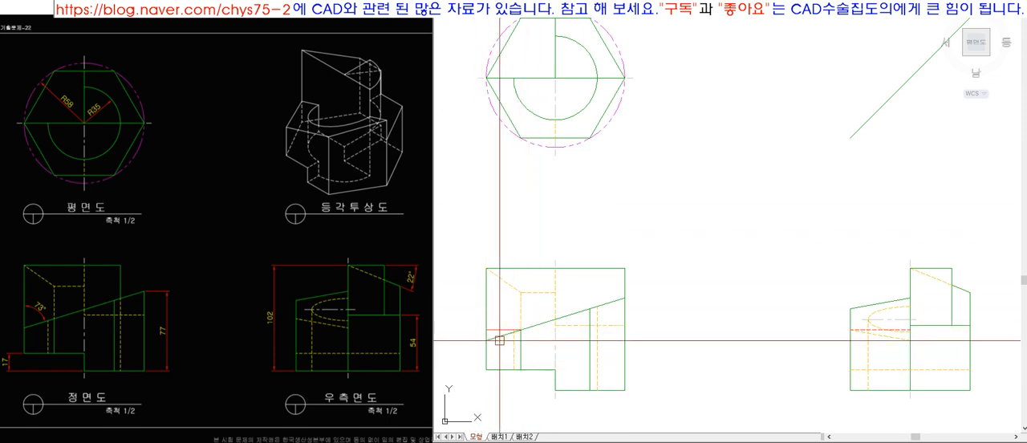
# Draw a vertical projection line from the hexagon's left vertex down to the lower end of the front view's slope.
pyautogui.scroll(6, 488, 76)
pyautogui.click(472, 85)
pyautogui.scroll(-6, 515, 95)
pyautogui.scroll(2, 511, 363)
pyautogui.click(509, 358)
pyautogui.scroll(-2, 498, 369)
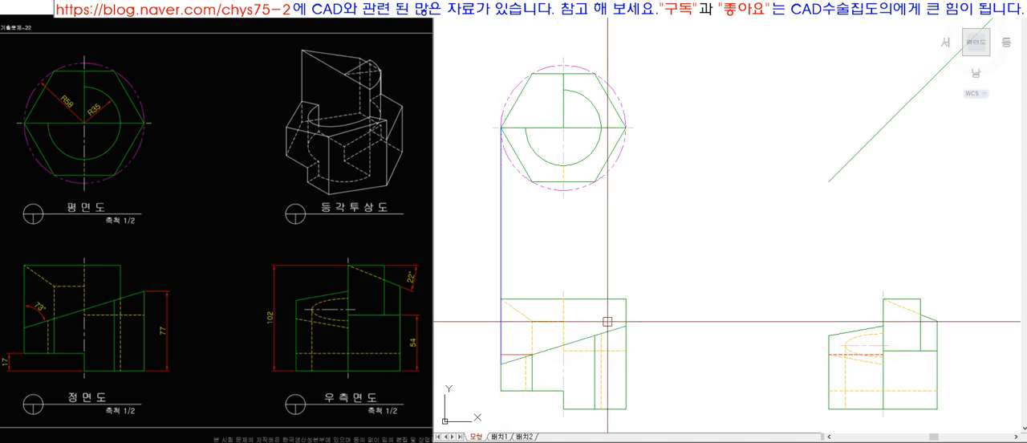
# Draw a horizontal projection line from the lower end of the front view's slope to the side view's centreline.
pyautogui.press('l')
pyautogui.press('space')
pyautogui.click(501, 364)
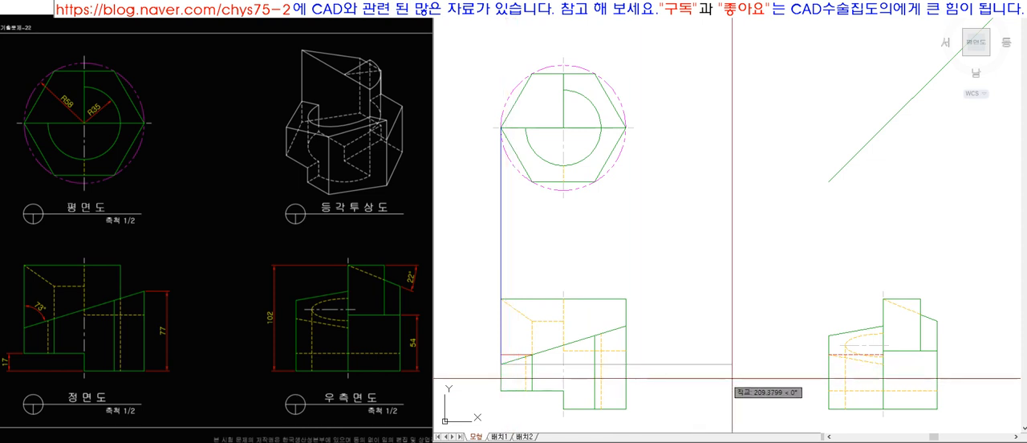
pyautogui.click(792, 378)
pyautogui.press('space')
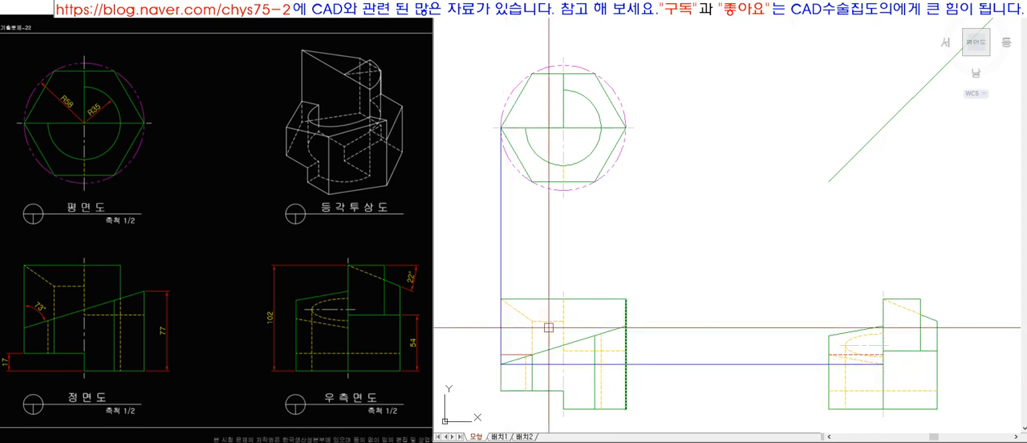
# Check the lower end of the front slope against the inner end of the side view's sloped hidden line.
pyautogui.click(600, 333)
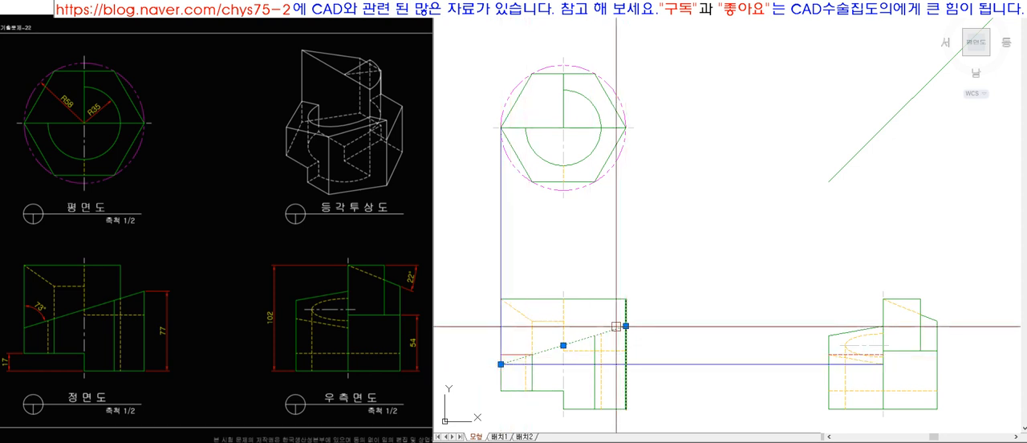
pyautogui.press('Escape')
pyautogui.scroll(10, 887, 374)
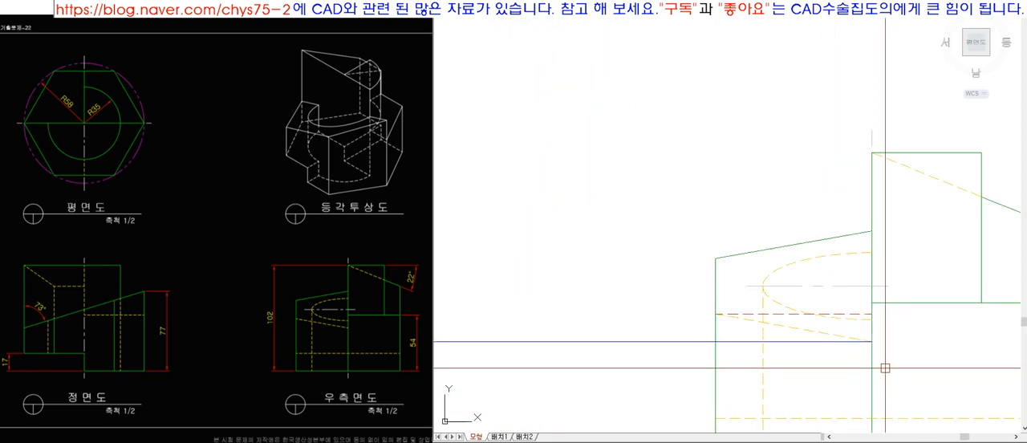
pyautogui.click(775, 303)
pyautogui.scroll(-4, 927, 352)
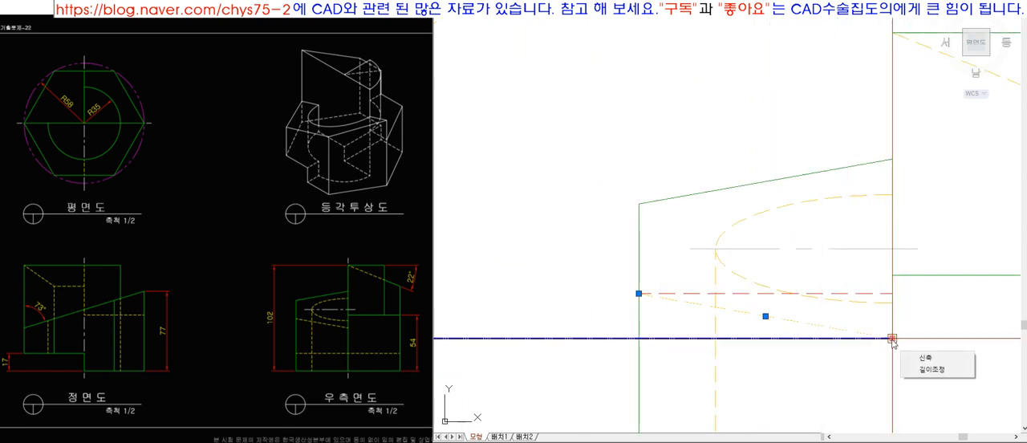
pyautogui.scroll(-10, 892, 340)
pyautogui.scroll(4, 711, 283)
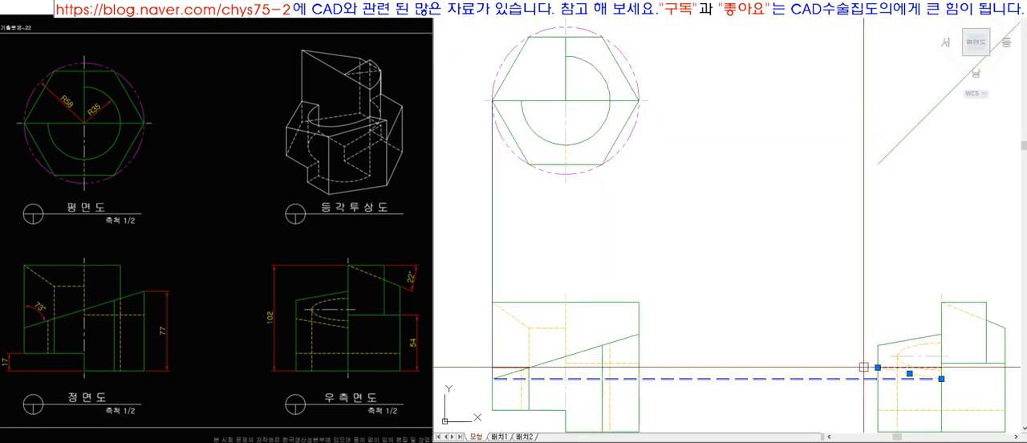
pyautogui.press('Escape')
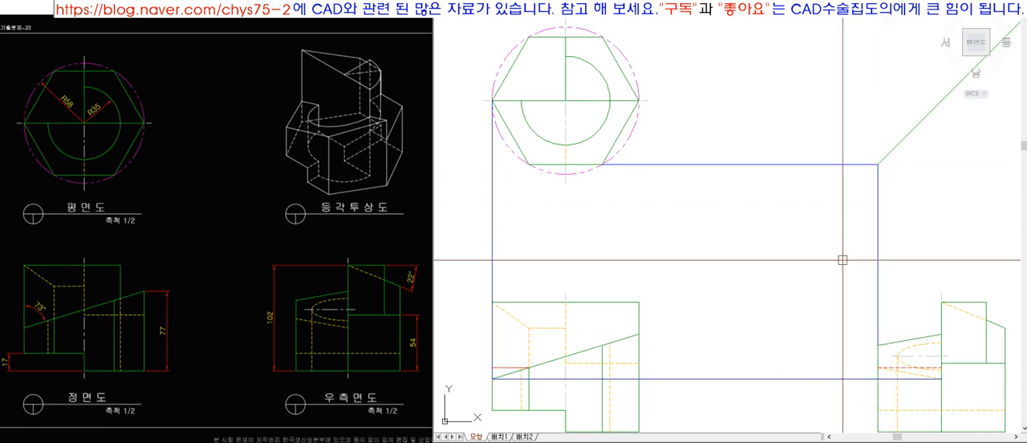
# Try to project the hexagon's two lower vertices vertically down to the front view's slope.
pyautogui.click(512, 65)
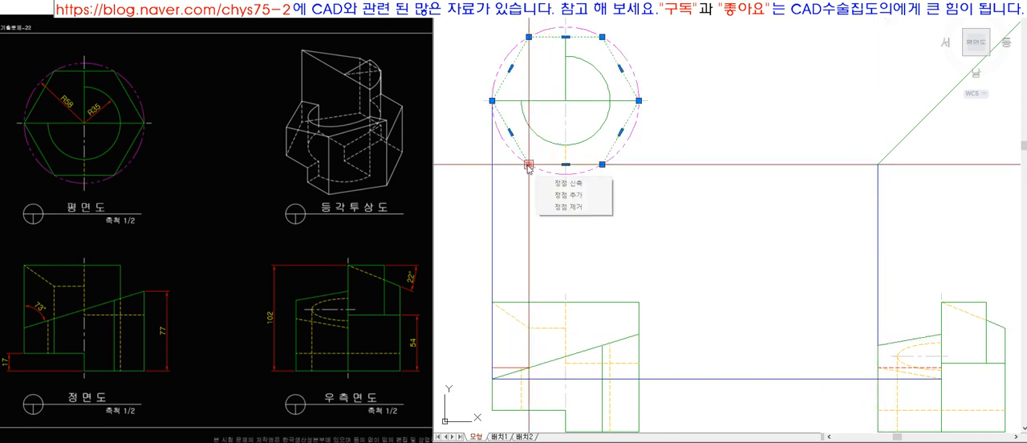
pyautogui.press('space')
pyautogui.click(602, 164)
pyautogui.click(602, 346)
pyautogui.press('space')
pyautogui.press('space')
pyautogui.click(528, 164)
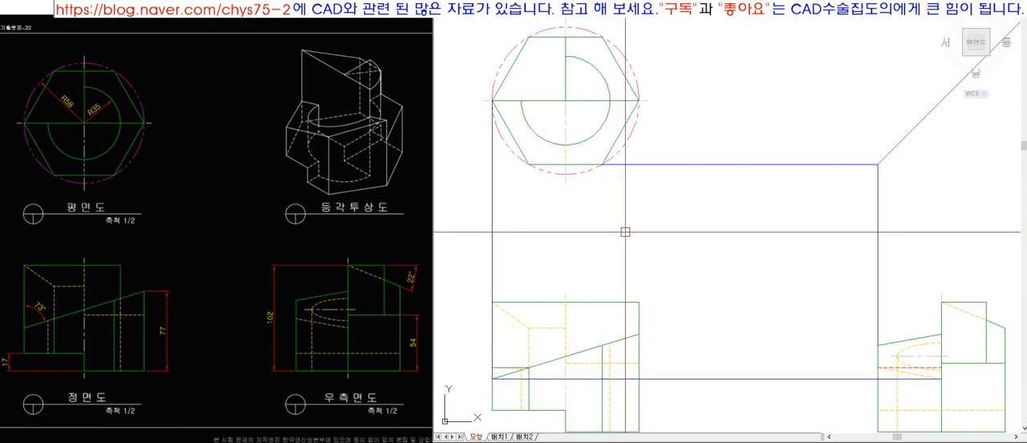
pyautogui.click(893, 341)
pyautogui.press('Escape')
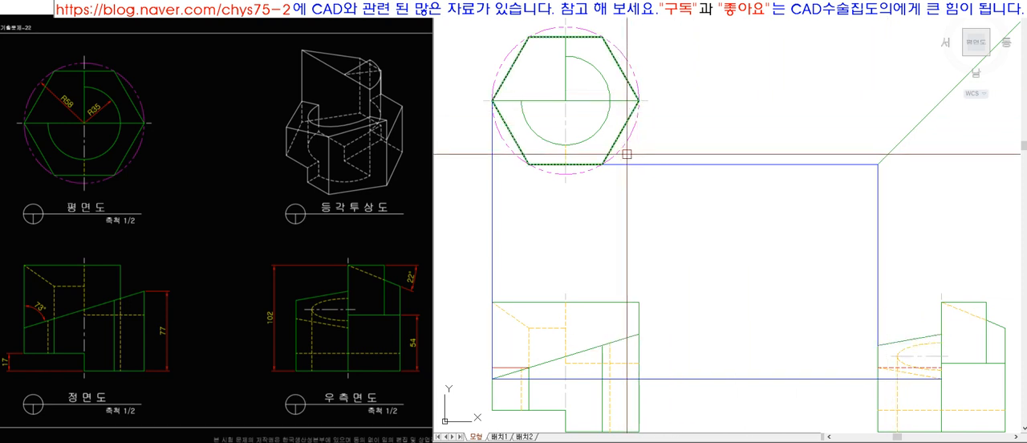
# Mark the ends of the hexagon's lower-right edge and the matching ends of the side view's upper slope with blue dots.
pyautogui.click(635, 105)
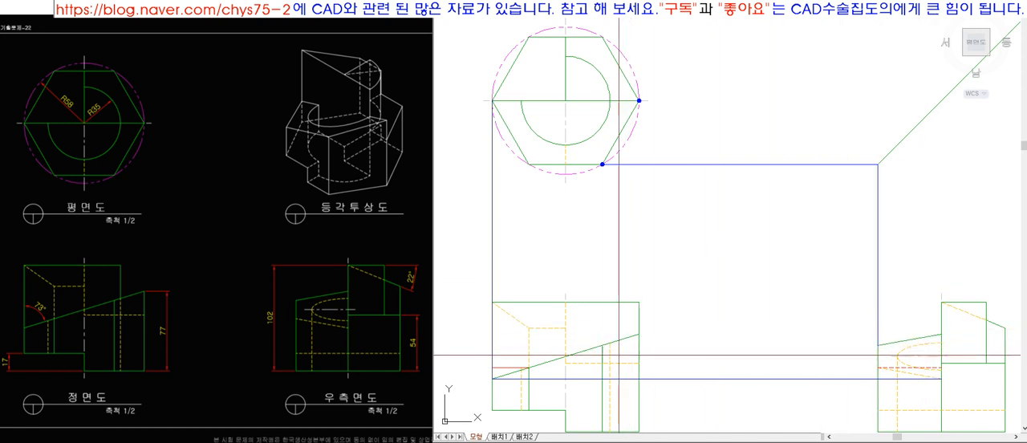
pyautogui.click(942, 334)
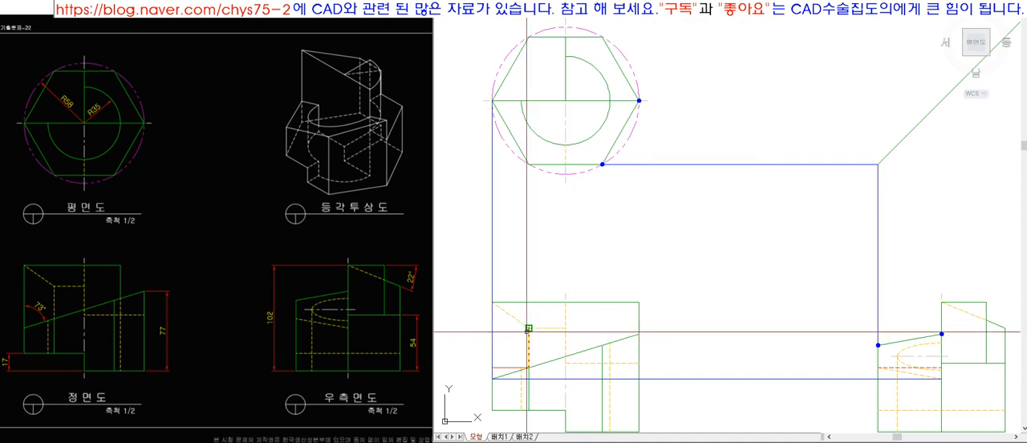
# Try to trace the quadrilateral beside the hidden lines in the front view's upper-left area.
pyautogui.click(564, 327)
pyautogui.click(566, 302)
pyautogui.click(491, 302)
pyautogui.press('Return')
pyautogui.hotkey('ctrl', 'z')
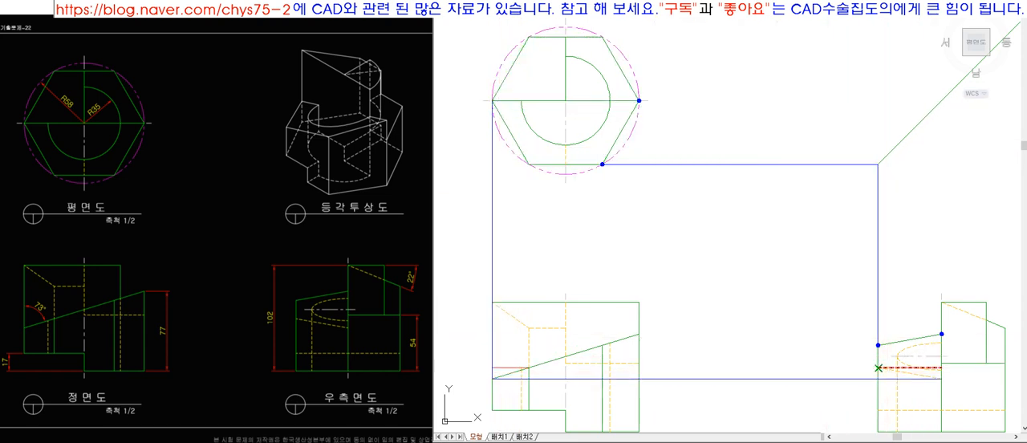
# Mark both ends of the side view's sloped hidden line with blue dots.
pyautogui.click(879, 367)
pyautogui.click(942, 380)
pyautogui.press('space')
# Extend the vertical projection line from the hexagon's lower-left vertex down to the front view's slope.
pyautogui.click(715, 378)
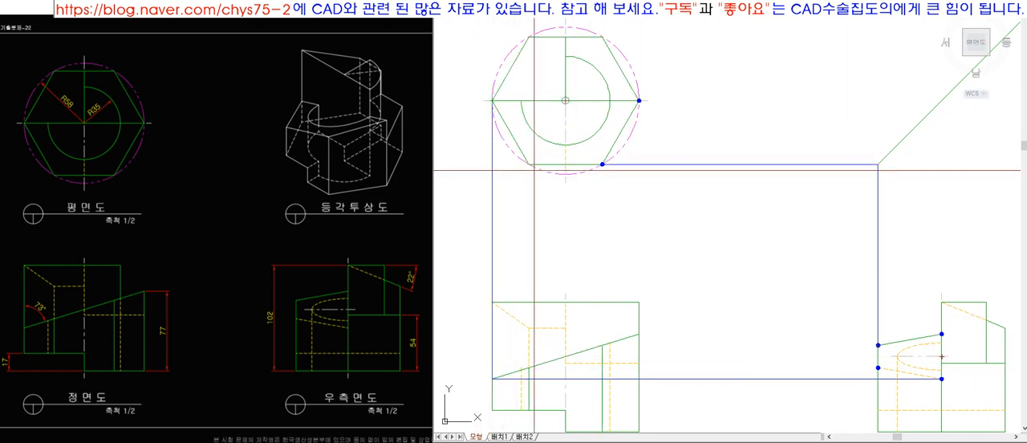
pyautogui.click(527, 215)
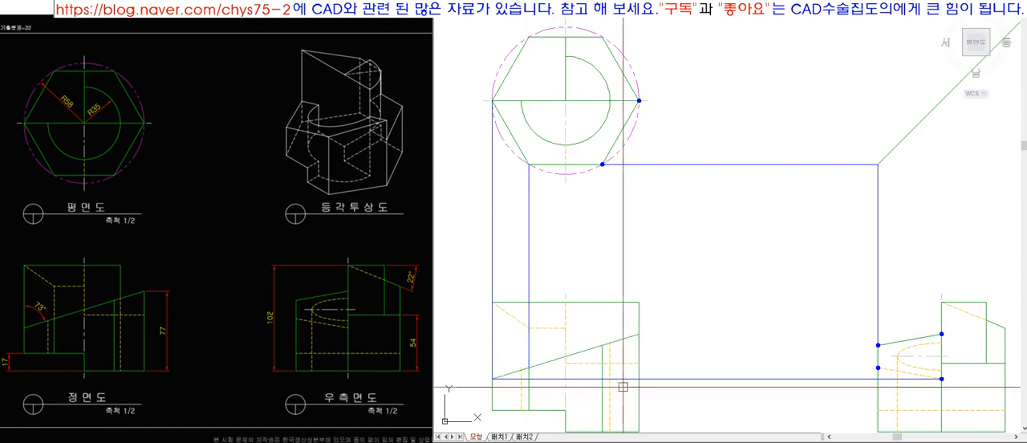
pyautogui.press('l')
pyautogui.press('space')
pyautogui.click(528, 367)
pyautogui.press('Escape')
# Delete the blue horizontal projection lines and the two vertical projection lines between the top and front views.
pyautogui.press('e')
pyautogui.press('space')
pyautogui.click(792, 379)
pyautogui.press('space')
pyautogui.press('e')
pyautogui.press('space')
pyautogui.moveTo(608, 250); pyautogui.dragTo(473, 234)
pyautogui.press('space')
pyautogui.press('space')
pyautogui.moveTo(796, 212); pyautogui.dragTo(717, 113)
pyautogui.press('space')
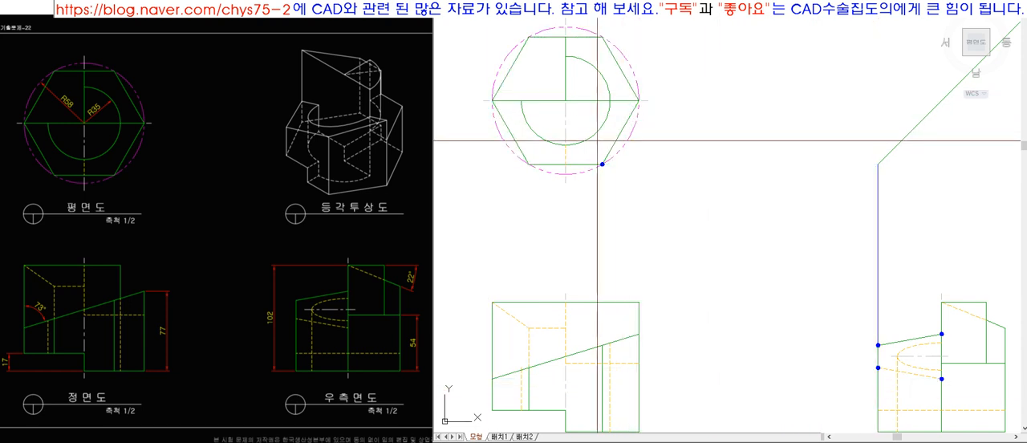
# Delete the remaining vertical projection line above the side view and the blue marker dots.
pyautogui.scroll(3, 953, 401)
pyautogui.write('e')
pyautogui.click(798, 253)
pyautogui.press('space')
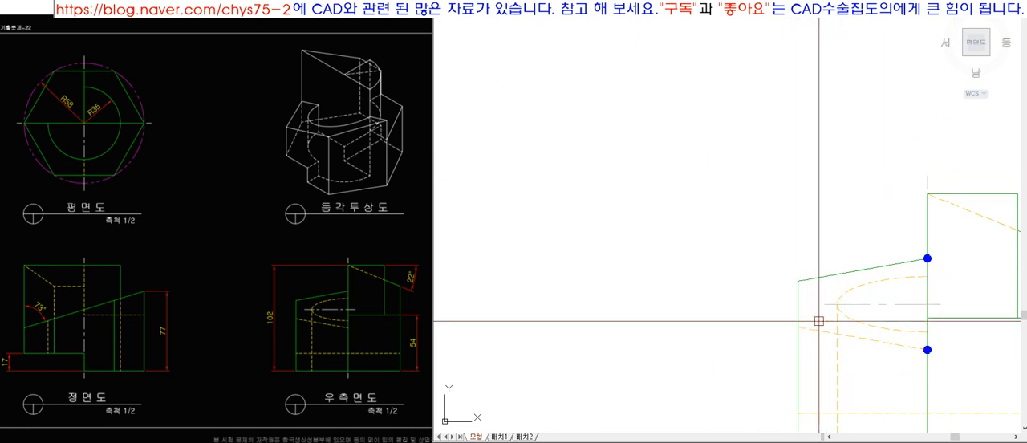
pyautogui.scroll(-6, 666, 215)
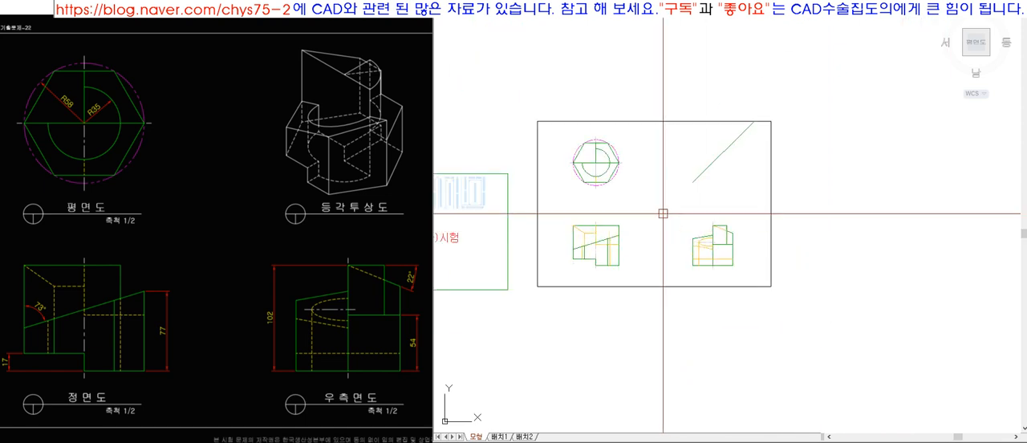
pyautogui.scroll(6, 615, 202)
pyautogui.click(777, 230)
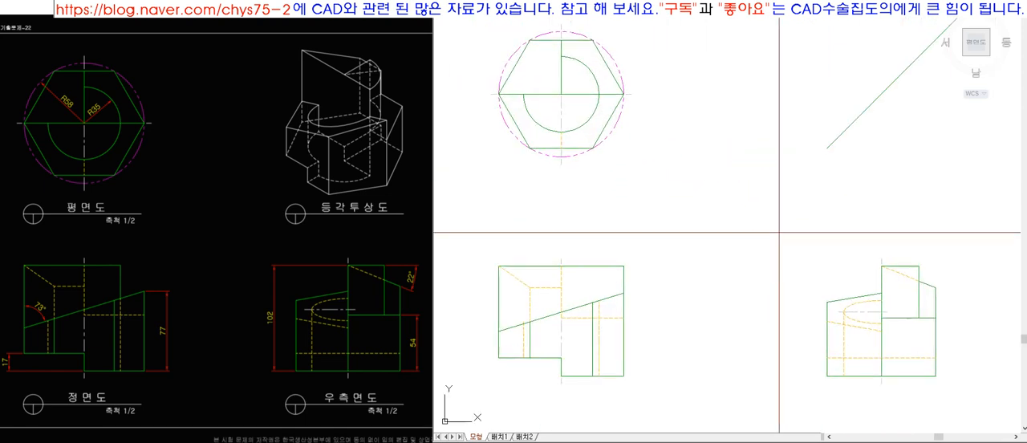
pyautogui.click(961, 406)
pyautogui.press('space')
pyautogui.click(894, 198)
pyautogui.press('Escape')
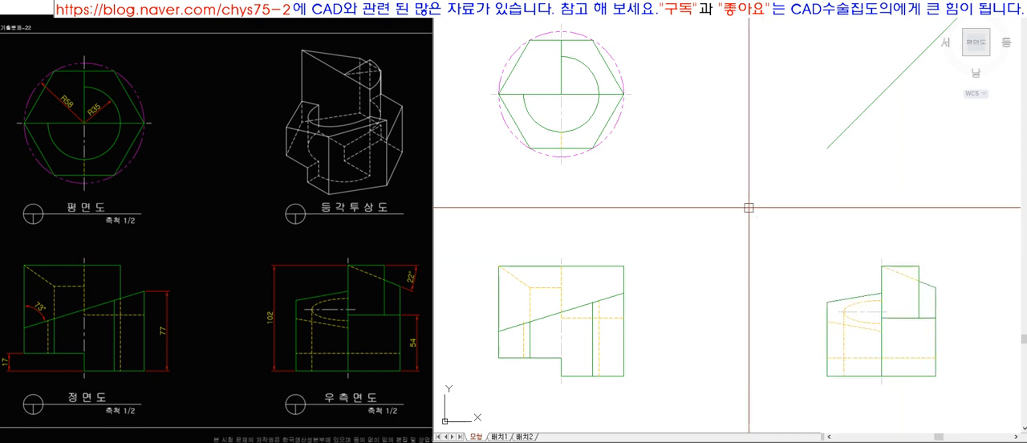
# Move the side view and the 45-degree line horizontally closer to the front and top views.
pyautogui.click(962, 394)
pyautogui.click(782, 224)
pyautogui.click(864, 110)
pyautogui.press('space')
pyautogui.click(876, 206)
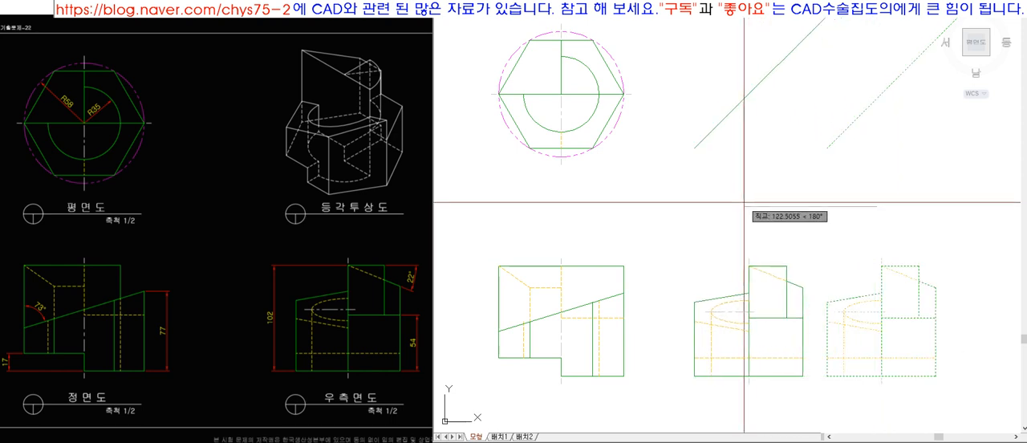
pyautogui.click(727, 201)
# Move the front and side views together straight up, closer to the top view.
pyautogui.click(848, 212)
pyautogui.click(478, 395)
pyautogui.press('space')
pyautogui.click(475, 397)
pyautogui.click(469, 328)
pyautogui.click(472, 15)
pyautogui.click(846, 329)
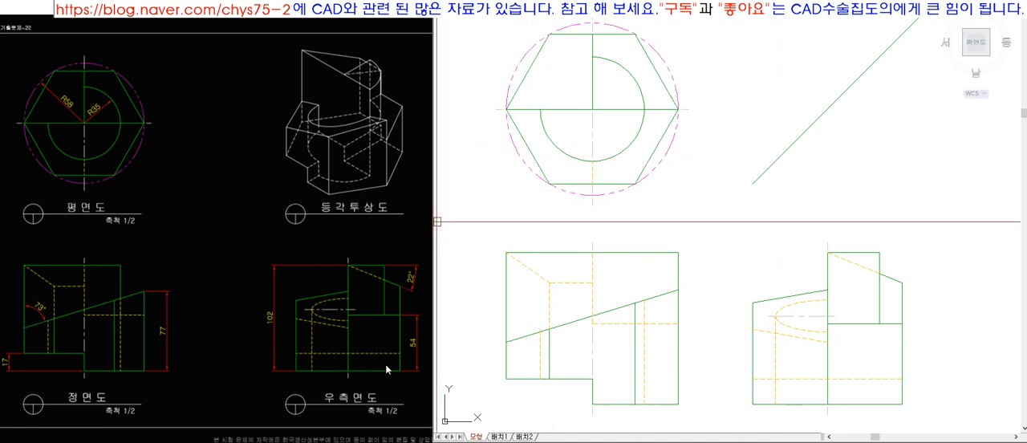
pyautogui.click(807, 335)
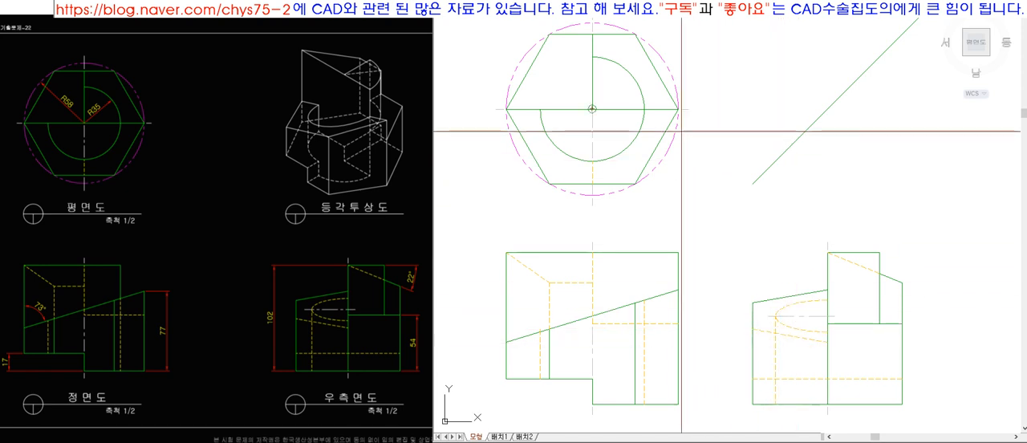
# Draw a vertical projection line from the hexagon's right corner to the upper end of the front view's sloped edge.
pyautogui.click(677, 291)
pyautogui.press('Return')
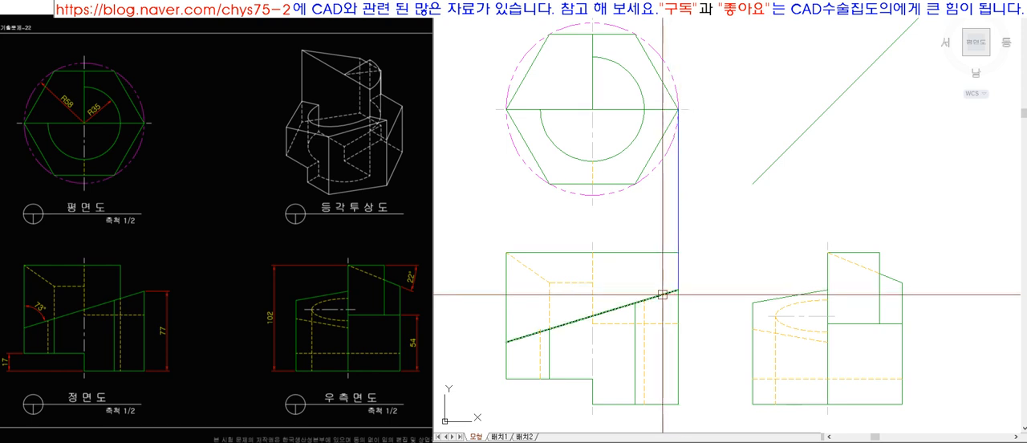
pyautogui.click(602, 312)
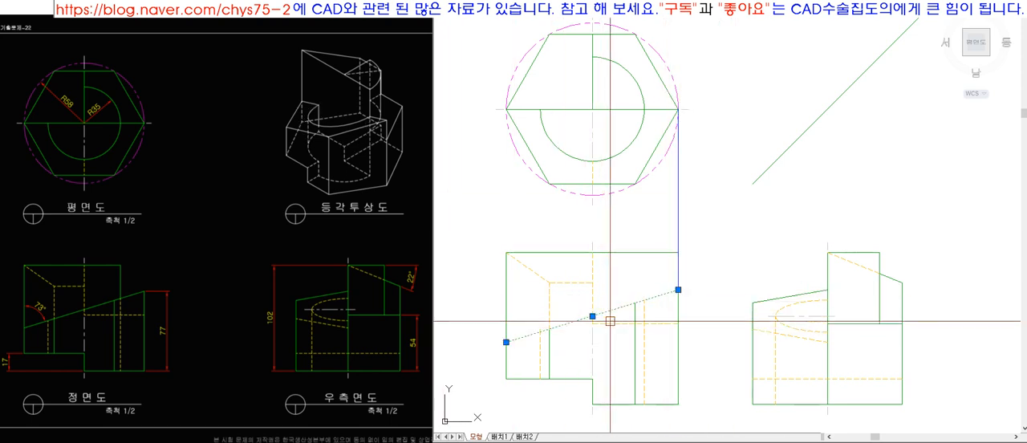
pyautogui.press('Escape')
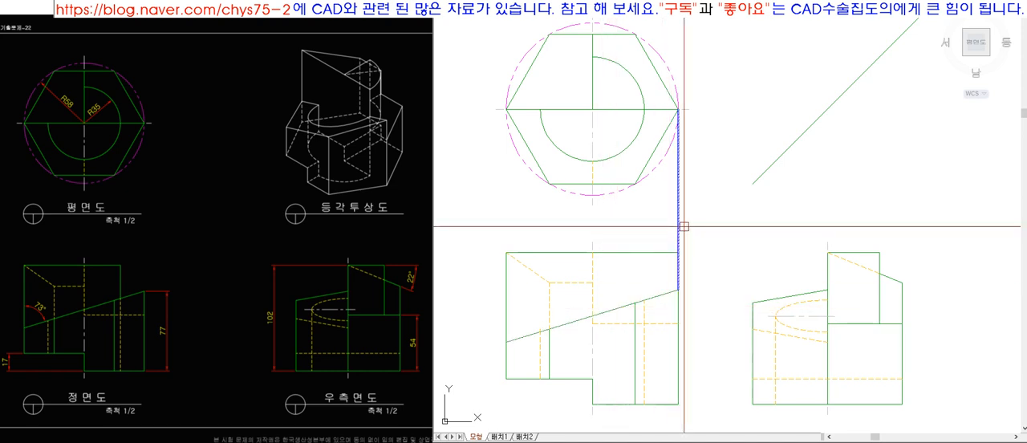
pyautogui.click(621, 307)
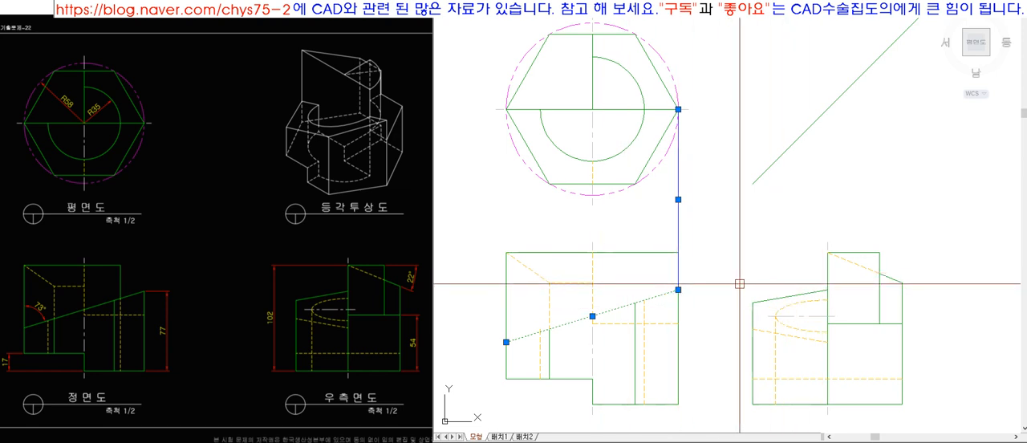
pyautogui.press('Escape')
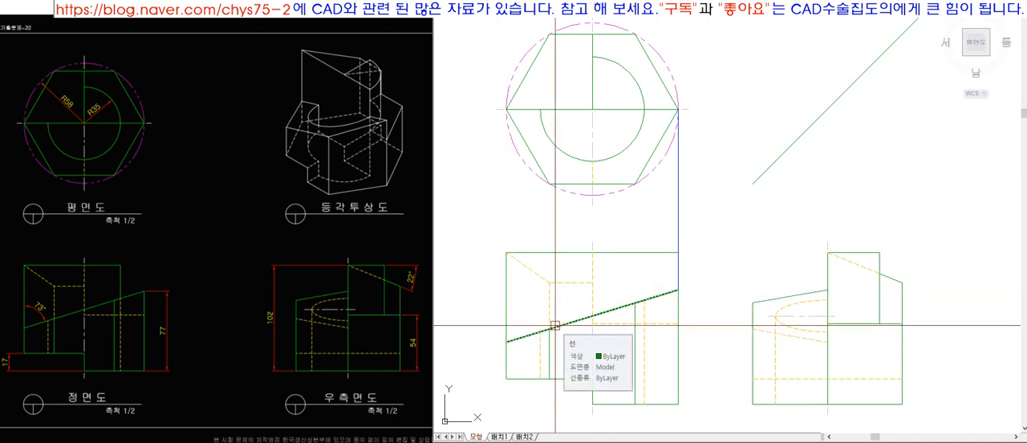
# Delete the solid sloped edge and the hidden sloped line in the left half of the side view.
pyautogui.click(785, 296)
pyautogui.press('Delete')
pyautogui.click(765, 328)
pyautogui.press('Delete')
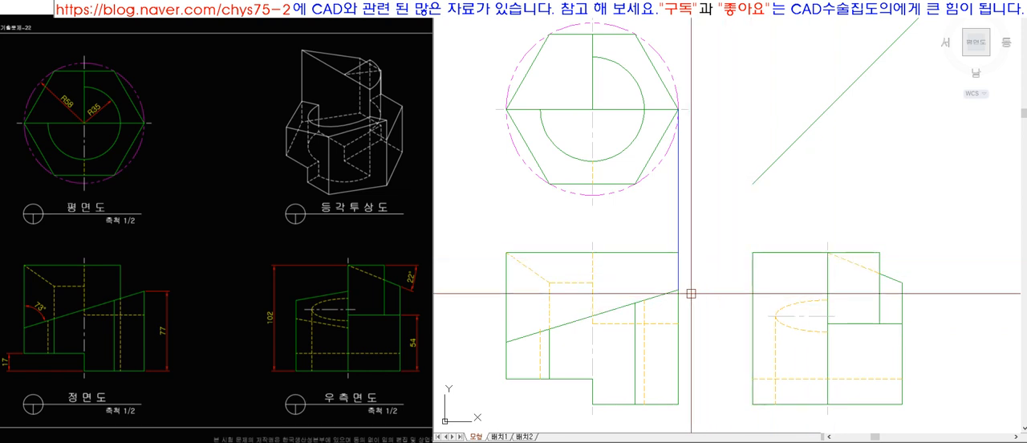
# Draw horizontal projection lines from the front view's top-right corner and the sloped edge's upper end to the side view.
pyautogui.click(678, 252)
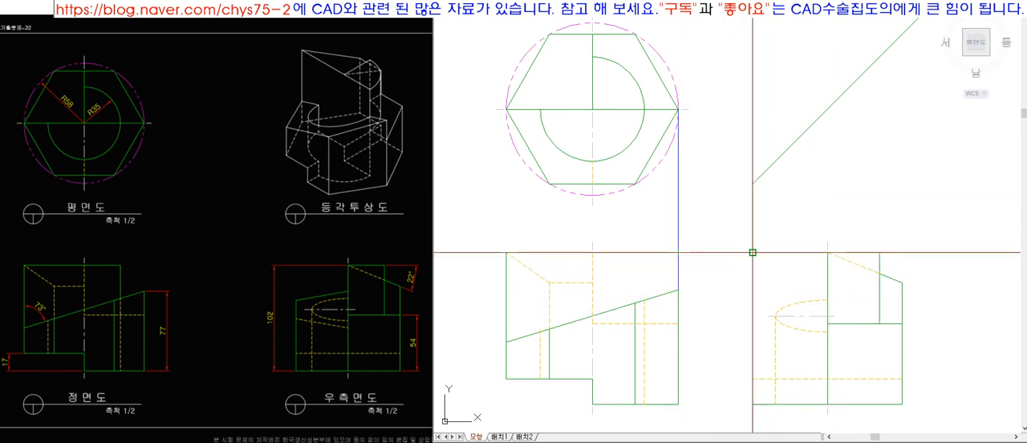
pyautogui.click(751, 252)
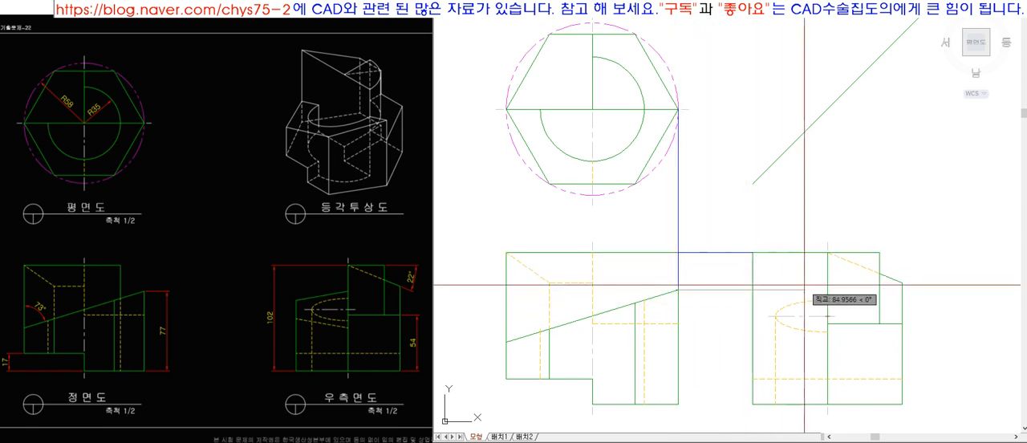
pyautogui.press('space')
# Project the hexagon's lower-right corner down to the front view's sloped edge and across to the side view's left edge.
pyautogui.press('l')
pyautogui.press('space')
pyautogui.click(634, 183)
pyautogui.click(646, 212)
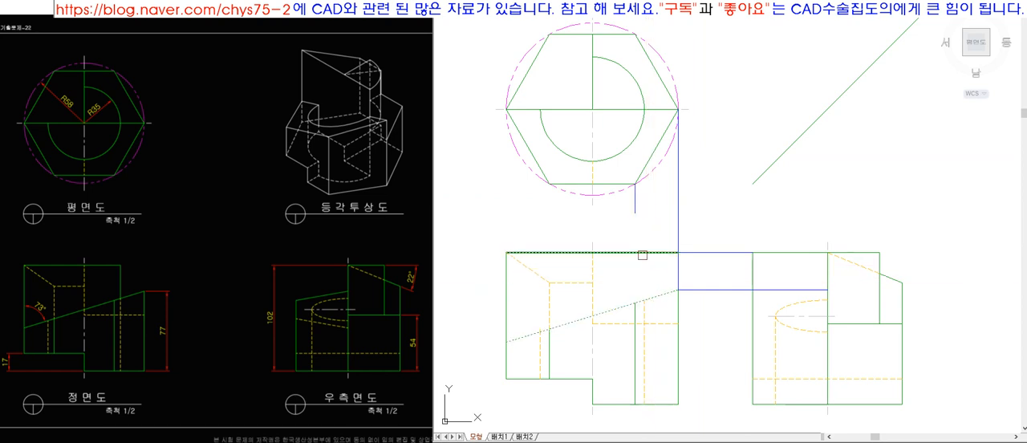
pyautogui.click(634, 302)
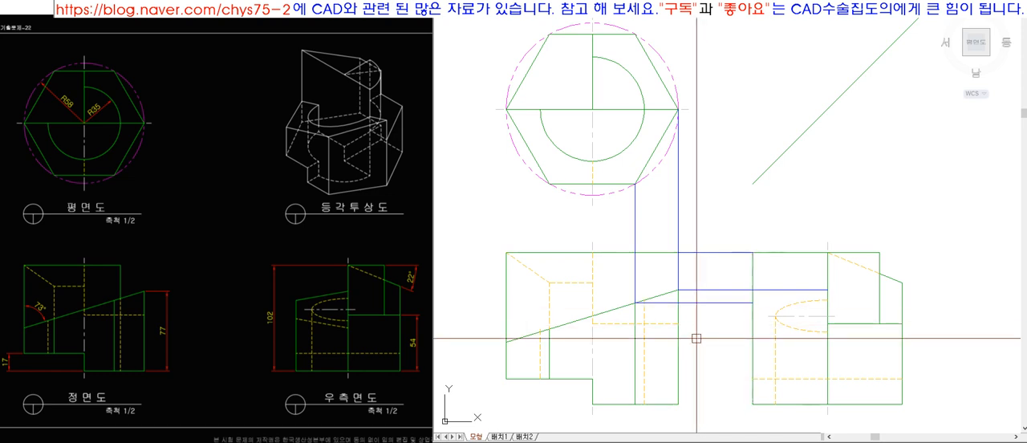
# Project the hexagon's lower-left corner down and extend the line to the front view's sloped edge.
pyautogui.press('space')
pyautogui.click(550, 185)
pyautogui.click(561, 309)
pyautogui.press('space')
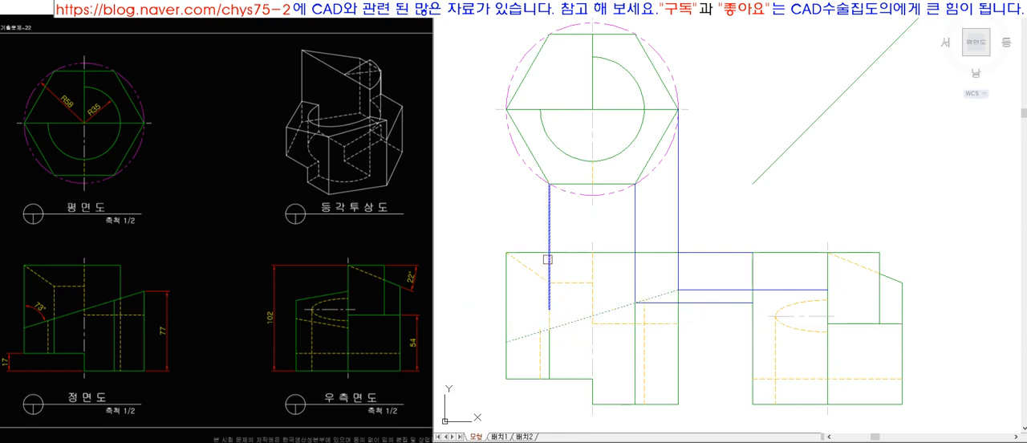
pyautogui.click(561, 325)
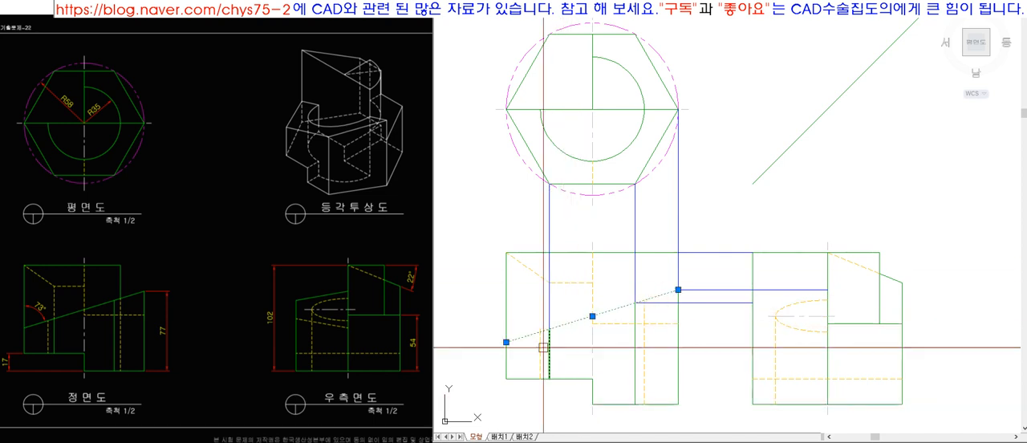
pyautogui.press('Escape')
# Project the hexagon's left corner down and extend the line to the lower end of the front view's sloped edge.
pyautogui.press('space')
pyautogui.click(506, 109)
pyautogui.click(509, 205)
pyautogui.press('space')
pyautogui.write('ex')
pyautogui.press('space')
pyautogui.click(518, 342)
pyautogui.press('space')
pyautogui.click(519, 338)
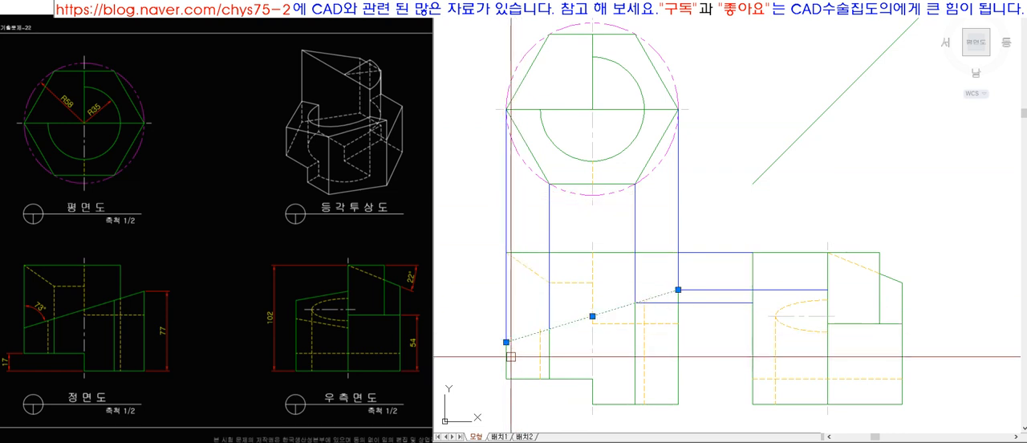
# Project the left end of the top view's R35 arc down and extend the line to the front view's sloped edge.
pyautogui.write('l')
pyautogui.press('space')
pyautogui.click(540, 110)
pyautogui.click(530, 295)
pyautogui.press('space')
pyautogui.write('ex')
pyautogui.press('space')
pyautogui.click(529, 337)
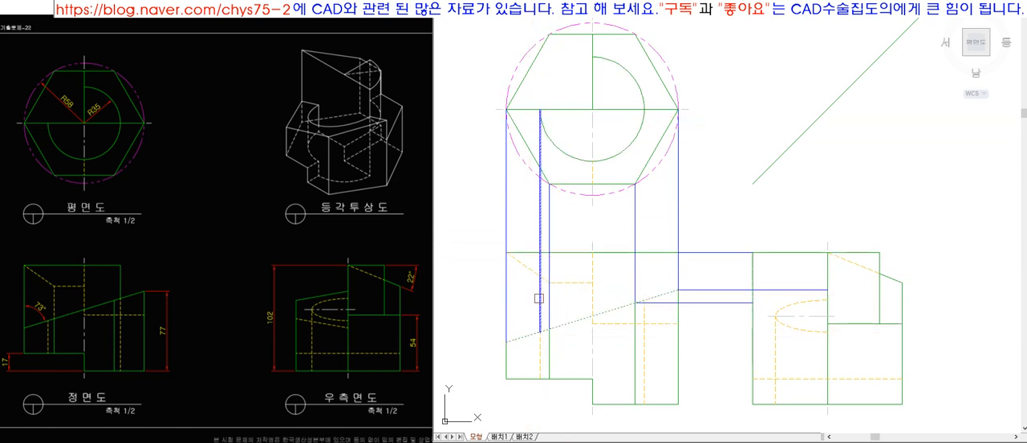
pyautogui.scroll(6, 538, 290)
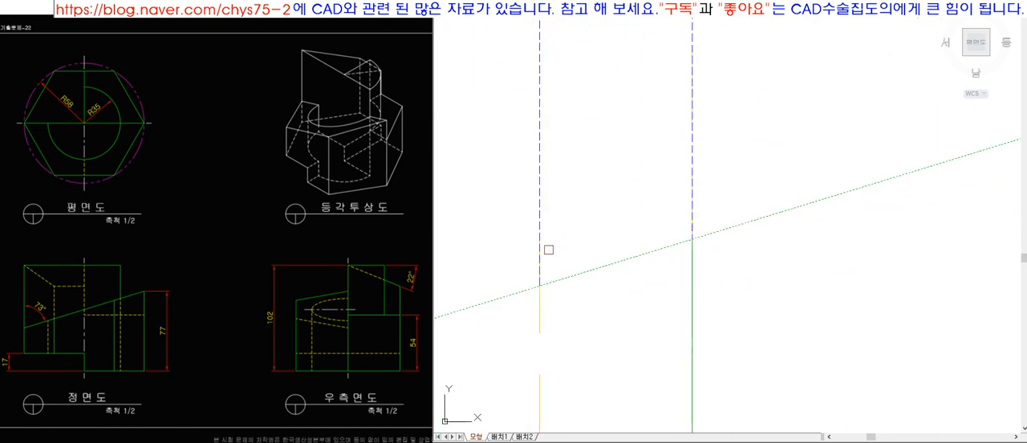
pyautogui.scroll(-5, 546, 316)
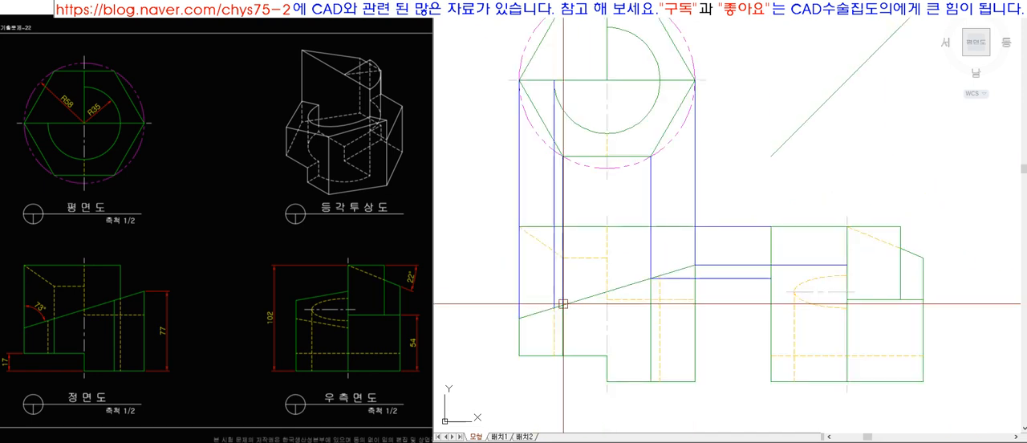
# Project the right end of the top view's R35 arc down to the sloped edge and across to the side view's centre edge.
pyautogui.click(735, 375)
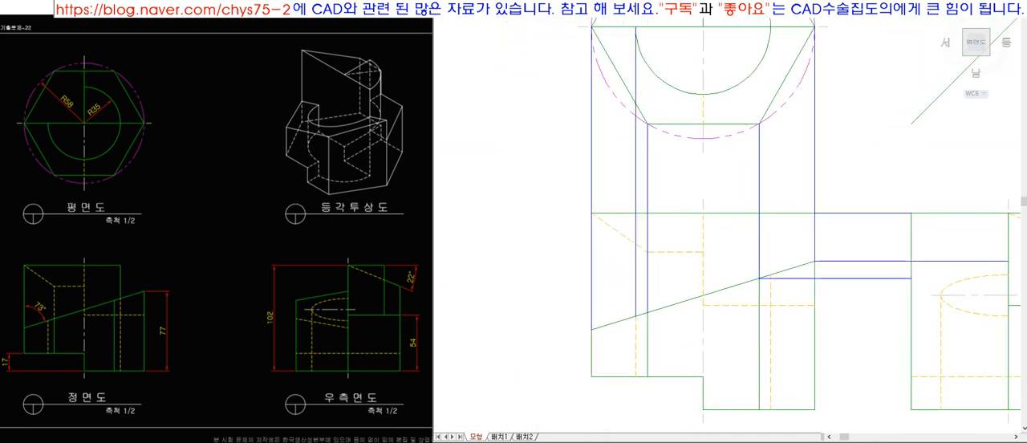
pyautogui.write('l')
pyautogui.press('space')
pyautogui.click(773, 26)
pyautogui.click(794, 229)
pyautogui.press('space')
pyautogui.write('ex')
pyautogui.press('space')
pyautogui.click(788, 268)
pyautogui.scroll(-5, 770, 227)
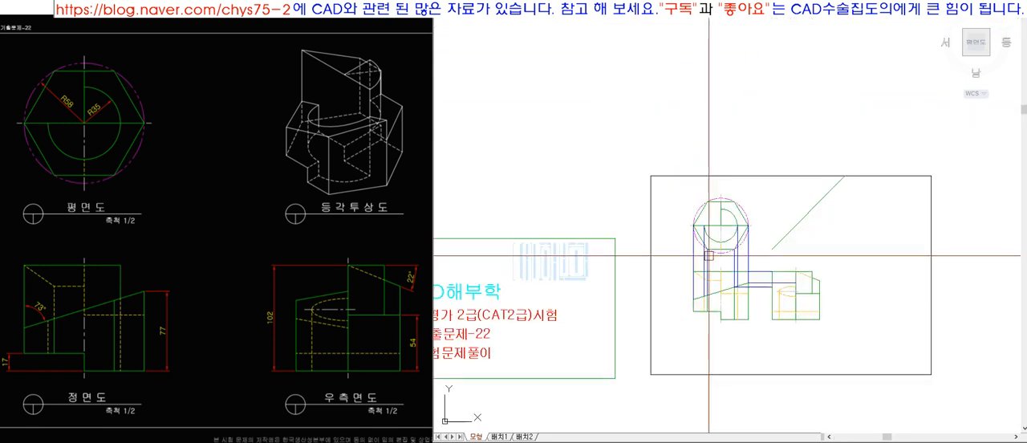
pyautogui.scroll(4, 735, 309)
pyautogui.click(735, 309)
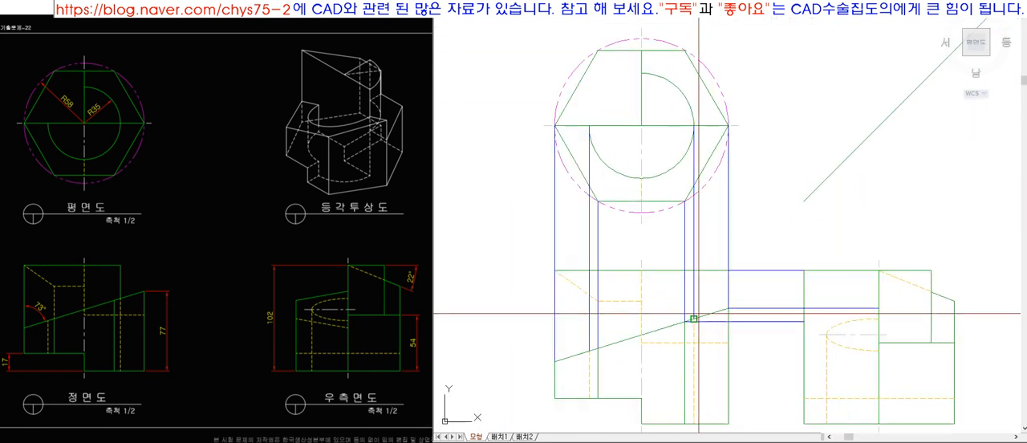
pyautogui.scroll(2, 812, 325)
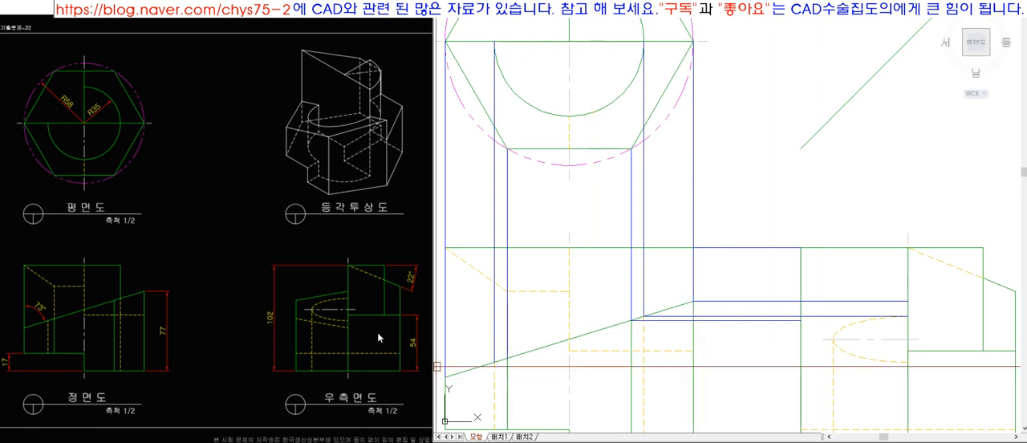
# Compare the side view's hidden half-ellipse with the horizontal projection lines of the arc end and the hexagon's lower-right corner.
pyautogui.click(841, 328)
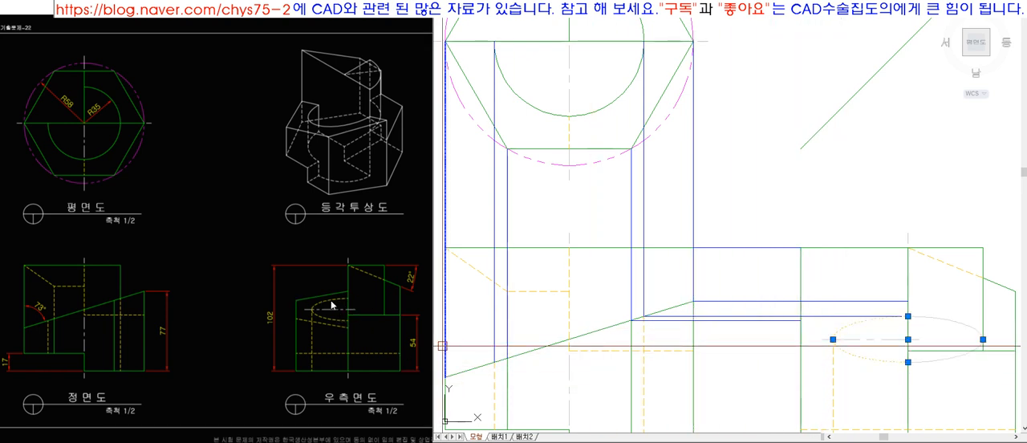
pyautogui.press('Escape')
pyautogui.click(752, 323)
pyautogui.click(760, 317)
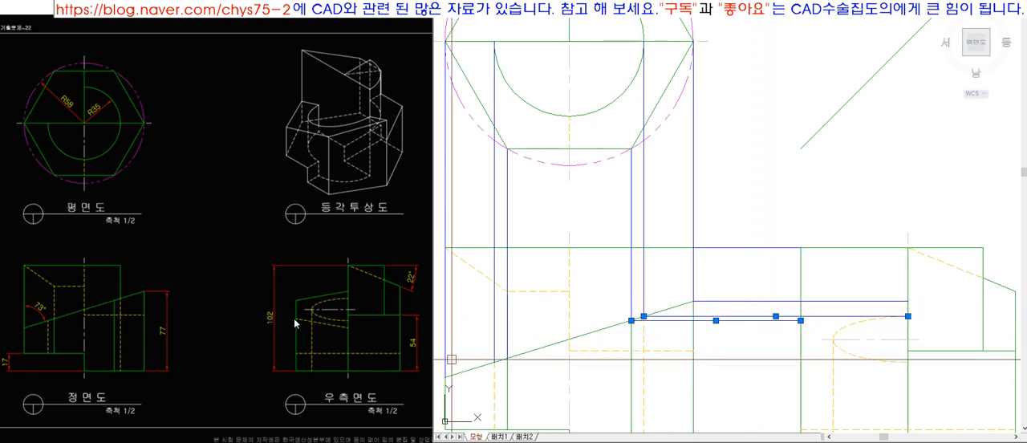
pyautogui.press('Escape')
pyautogui.scroll(-2, 826, 242)
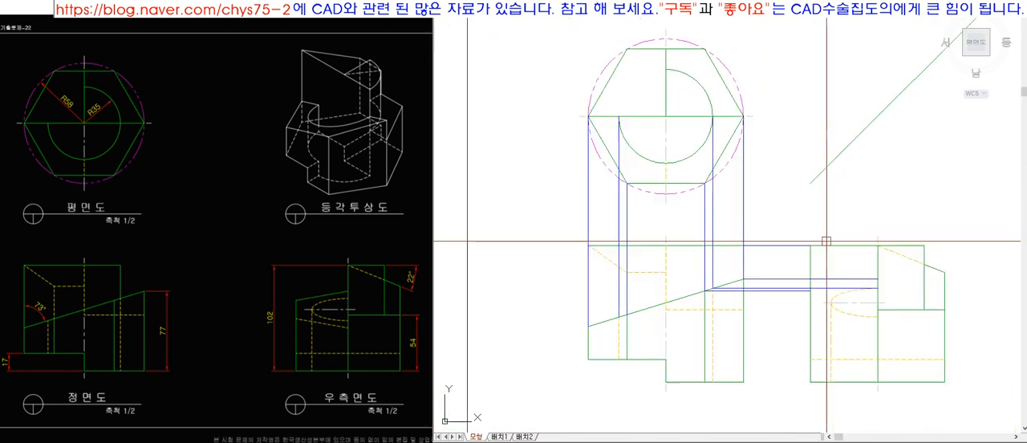
# Delete the horizontal projection line and both vertical projection lines drawn from the ends of the R35 arc.
pyautogui.scroll(2, 754, 312)
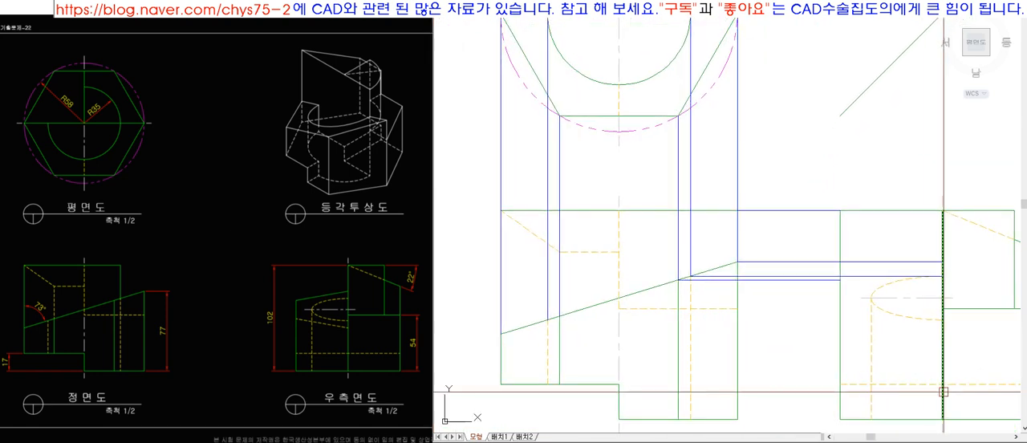
pyautogui.click(800, 276)
pyautogui.press('Delete')
pyautogui.click(690, 159)
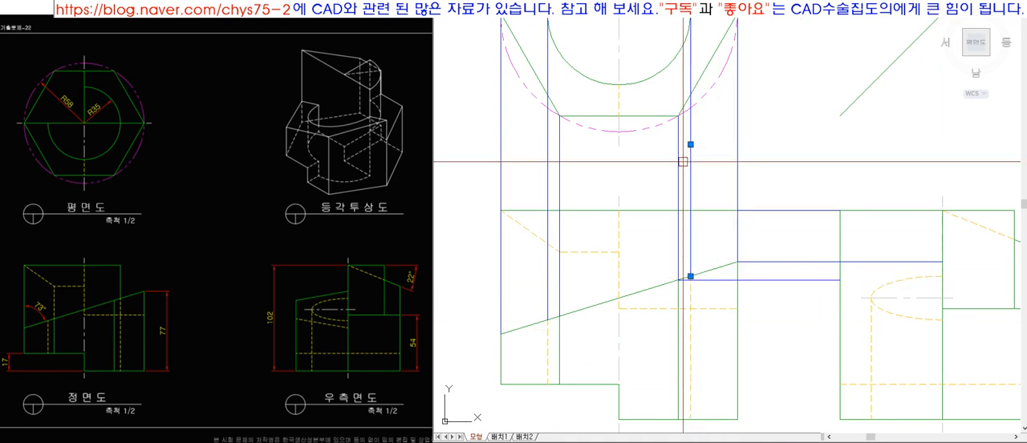
pyautogui.click(548, 311)
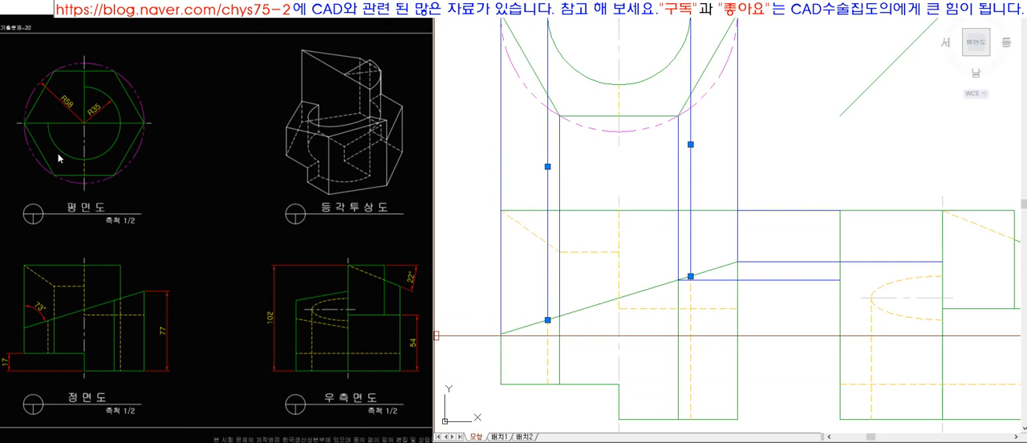
pyautogui.press('Escape')
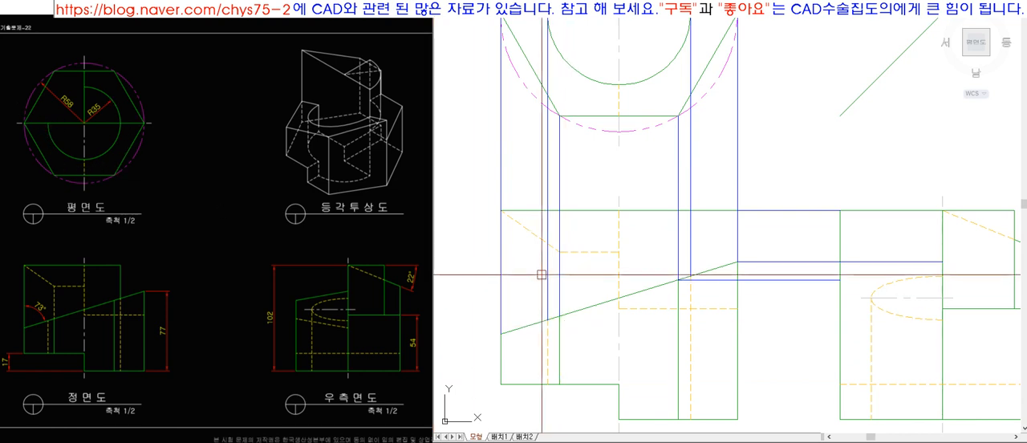
pyautogui.click(548, 284)
pyautogui.press('Delete')
pyautogui.click(692, 240)
pyautogui.press('Delete')
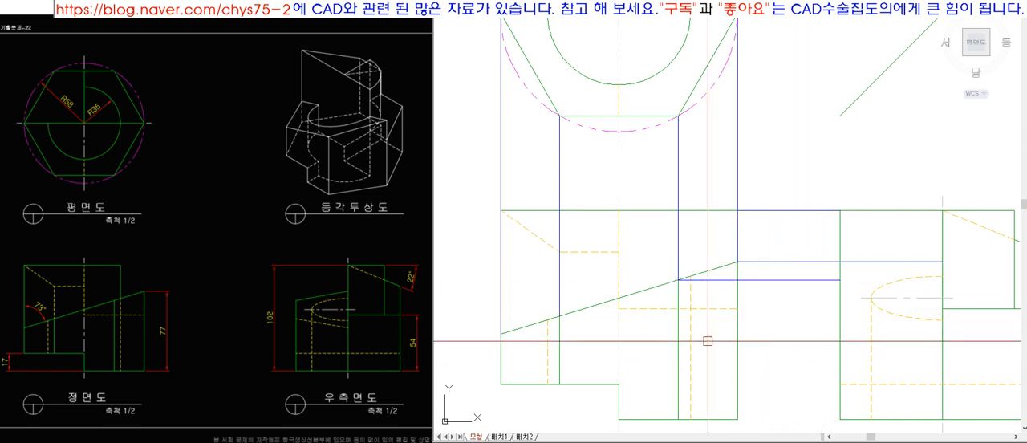
# Project the sloped edge's lower end and its crossing below the hexagon's lower-left corner horizontally to the side view's centre edge.
pyautogui.click(559, 316)
pyautogui.click(803, 337)
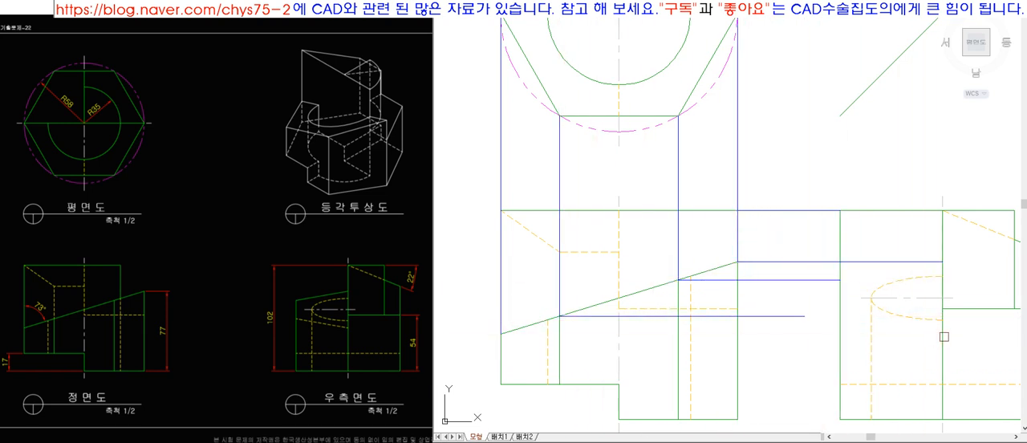
pyautogui.click(501, 334)
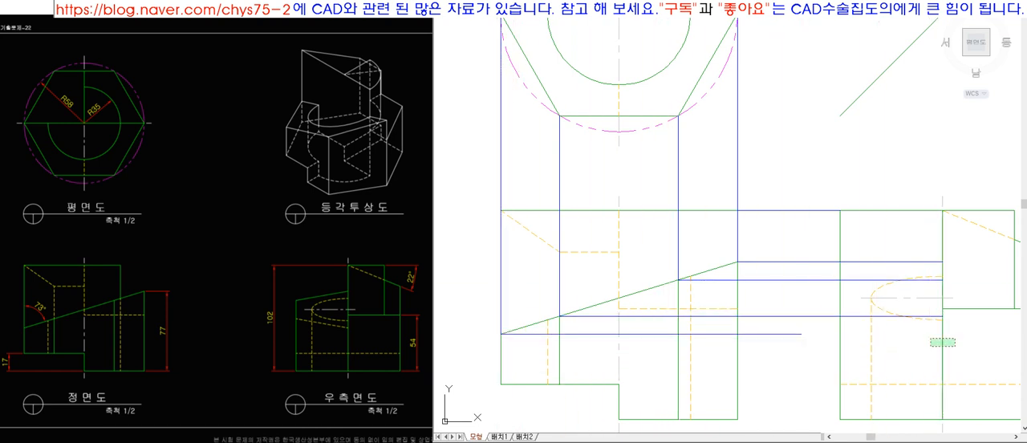
pyautogui.click(788, 334)
pyautogui.press('space')
# Try a sloped edge from the side view's left edge at the highest sloped-edge projection down to the centre edge at the second.
pyautogui.scroll(-7, 764, 300)
pyautogui.scroll(6, 786, 341)
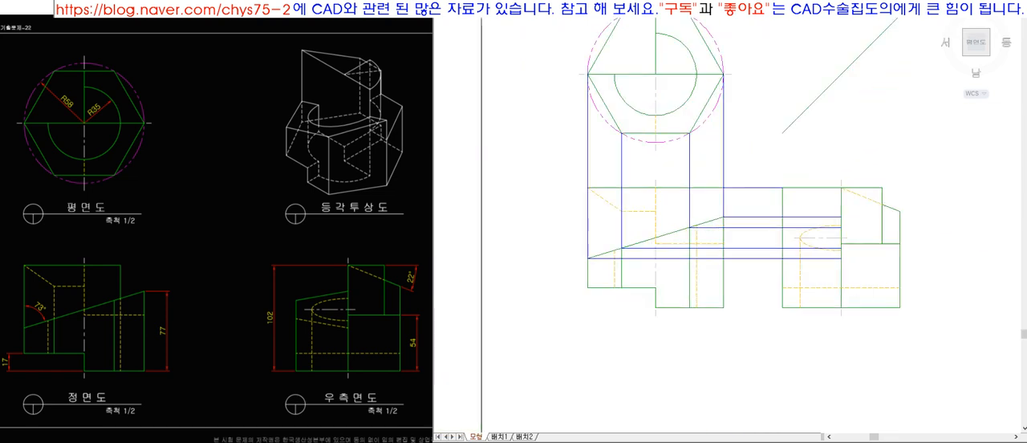
pyautogui.scroll(2, 850, 143)
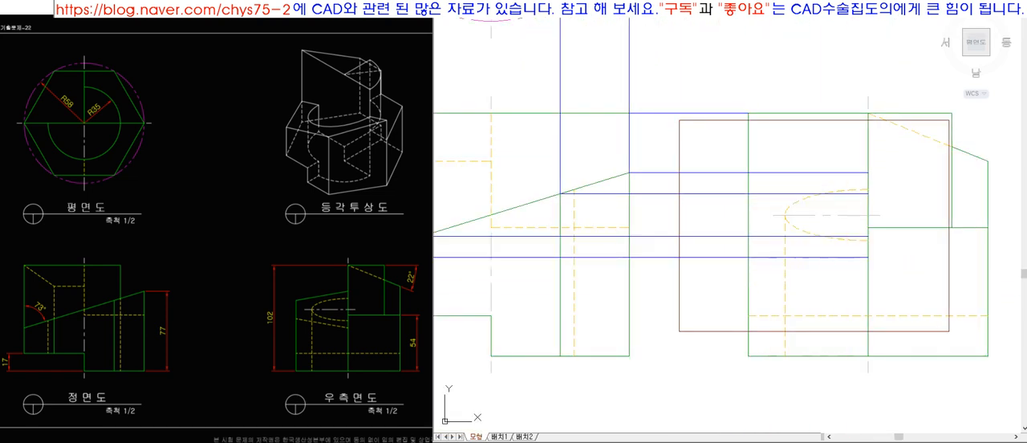
pyautogui.scroll(4, 898, 235)
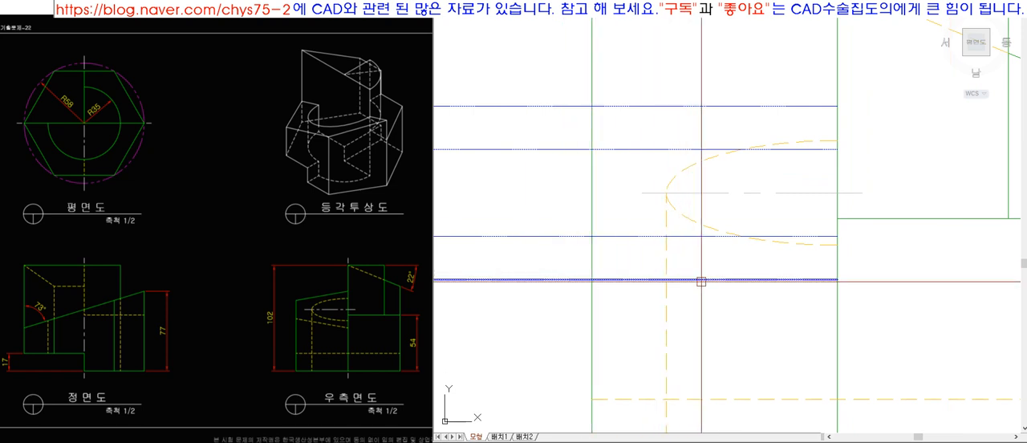
pyautogui.click(592, 106)
pyautogui.click(837, 149)
pyautogui.press('Return')
pyautogui.click(717, 130)
pyautogui.write('ma')
pyautogui.press('Return')
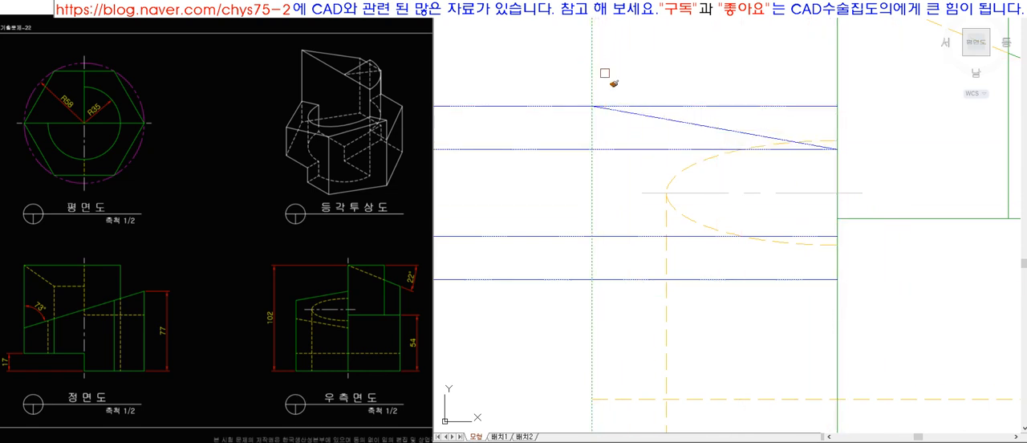
pyautogui.press('Delete')
# Draw the side view's sloped edge from the highest sloped-edge projection at the centre edge to the second projection at the left edge.
pyautogui.write('l')
pyautogui.press('Return')
pyautogui.click(836, 106)
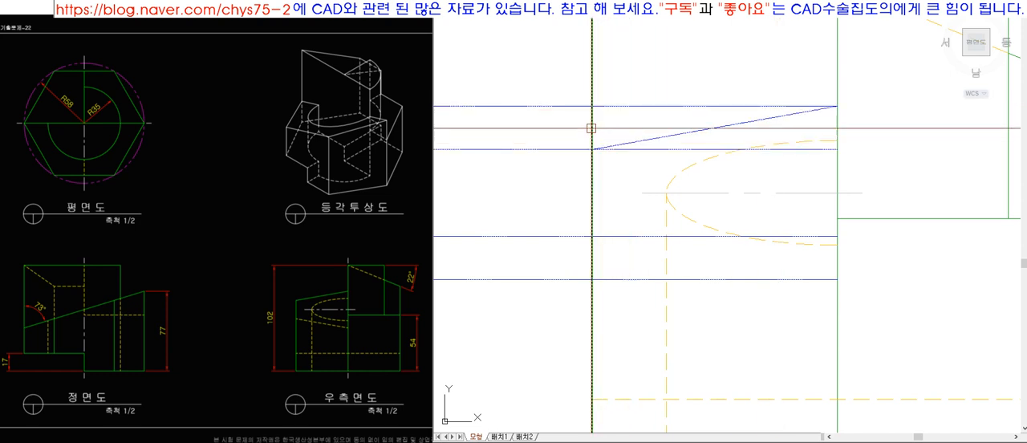
# Try a sloped edge from the lowest projection at the side view's left edge up to the next projection at the centre edge.
pyautogui.write('l')
pyautogui.press('Return')
pyautogui.click(592, 279)
pyautogui.click(836, 236)
pyautogui.press('Return')
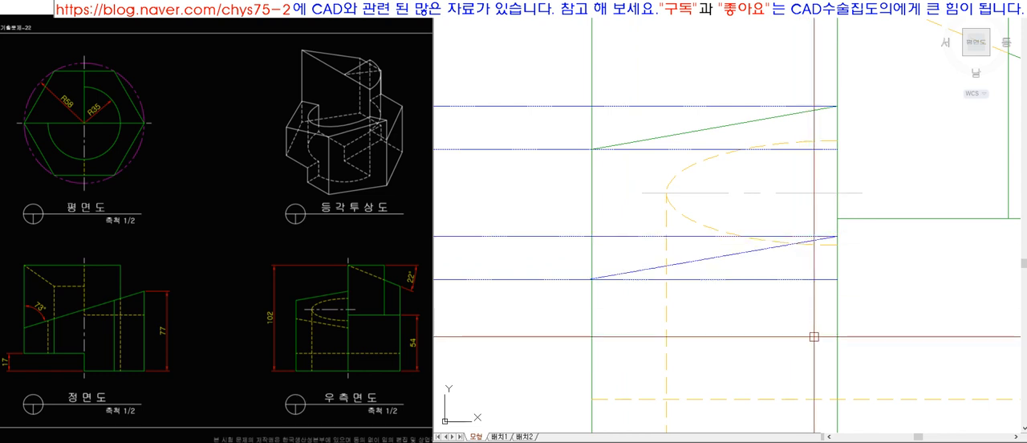
pyautogui.hotkey('ctrl', 'z')
# Draw the side view's lower sloped edge from the third projection at the left edge to the lowest at the centre edge, matching the hidden lines.
pyautogui.write('l')
pyautogui.press('Return')
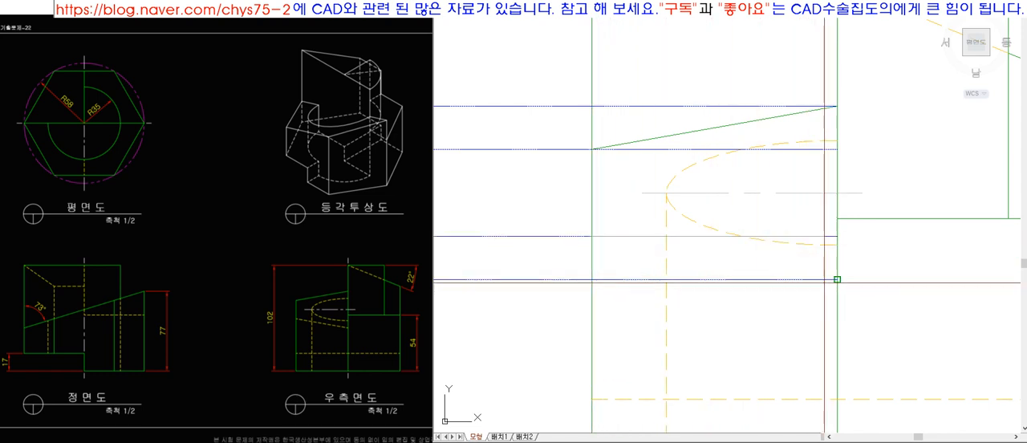
pyautogui.write('ma')
pyautogui.press('Return')
pyautogui.click(668, 260)
pyautogui.scroll(-2, 731, 315)
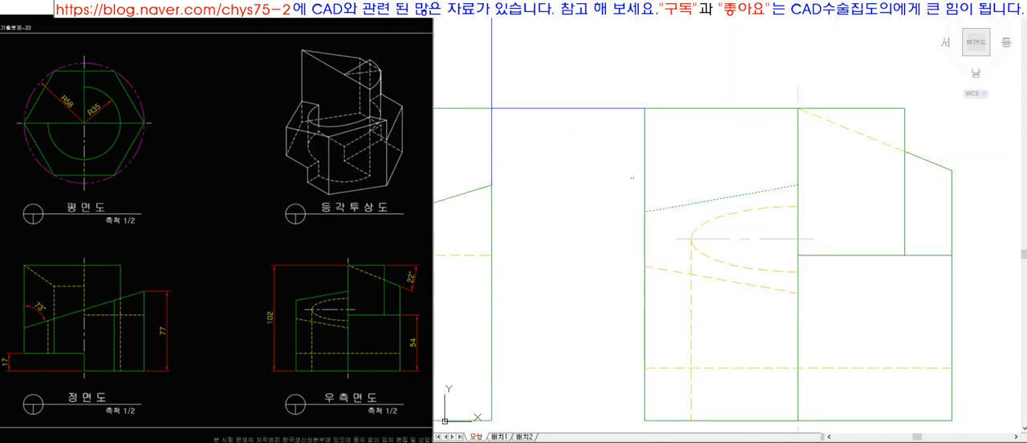
pyautogui.scroll(-4, 749, 272)
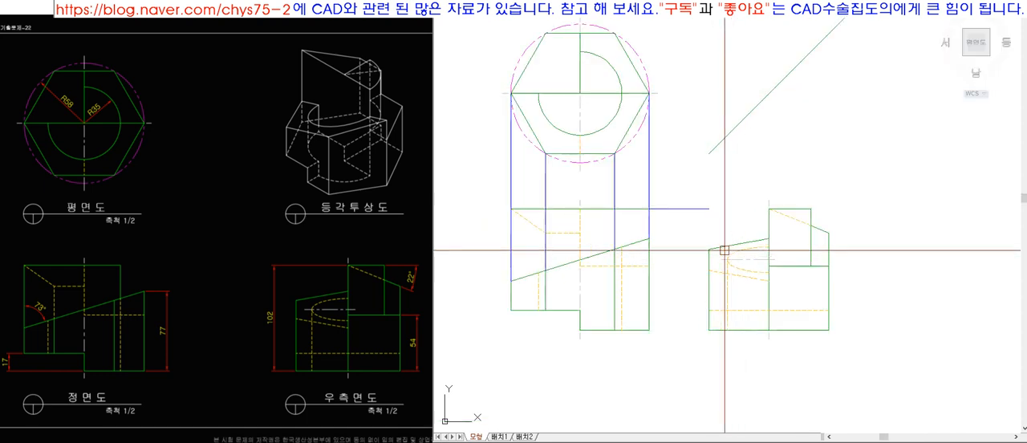
# Delete the remaining blue projection lines between the top, front and side views.
pyautogui.click(545, 167)
pyautogui.click(512, 171)
pyautogui.press('Delete')
pyautogui.scroll(2, 882, 371)
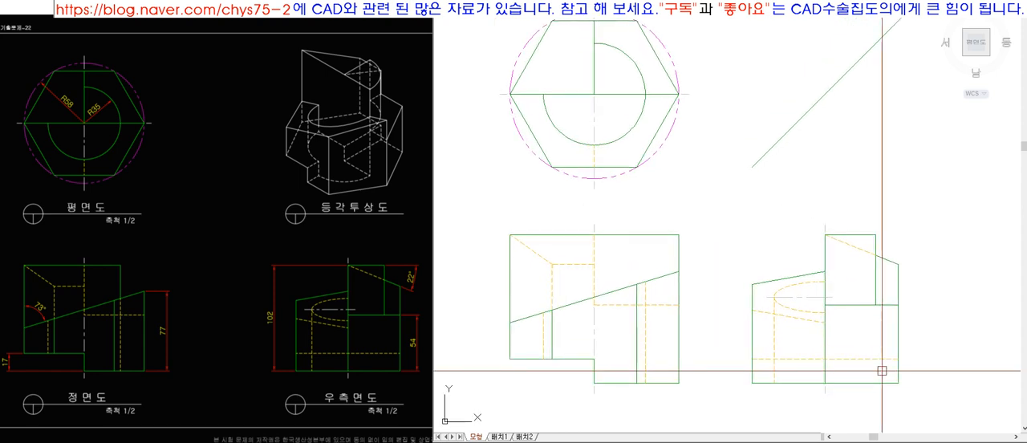
pyautogui.scroll(-3, 847, 318)
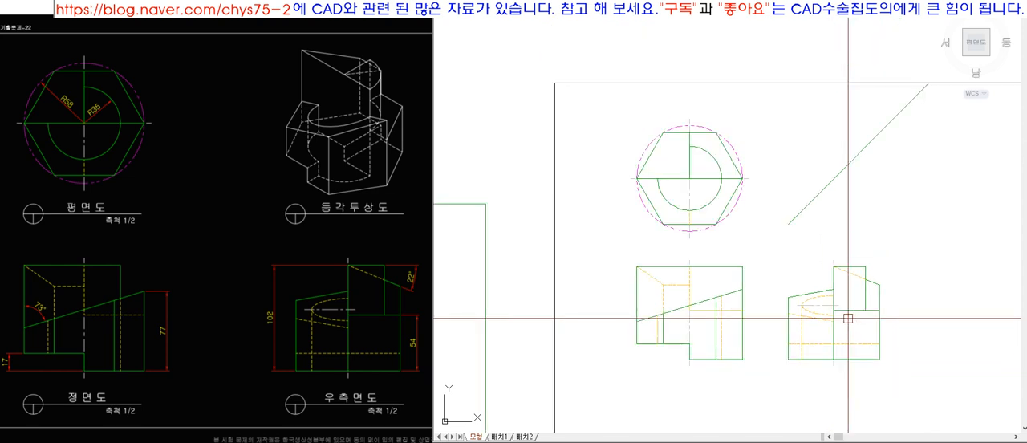
pyautogui.scroll(3, 848, 318)
pyautogui.click(790, 320)
pyautogui.scroll(-2, 803, 265)
pyautogui.press('Escape')
pyautogui.click(514, 102)
pyautogui.click(877, 370)
pyautogui.click(871, 302)
pyautogui.press('Escape')
pyautogui.click(582, 292)
pyautogui.press('Escape')
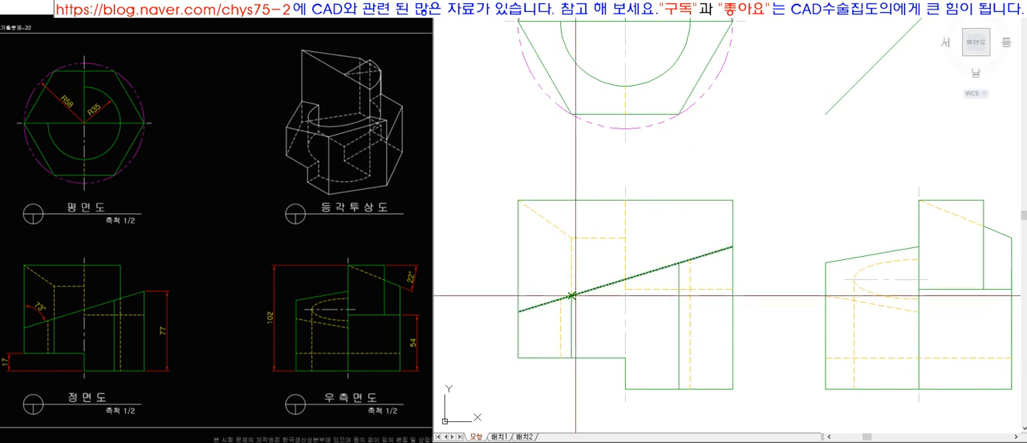
# Try replacing the lower end of the front view's sloped edge with a horizontal edge to the left side, matched to the visible lines.
pyautogui.click(571, 295)
pyautogui.click(460, 316)
pyautogui.press('space')
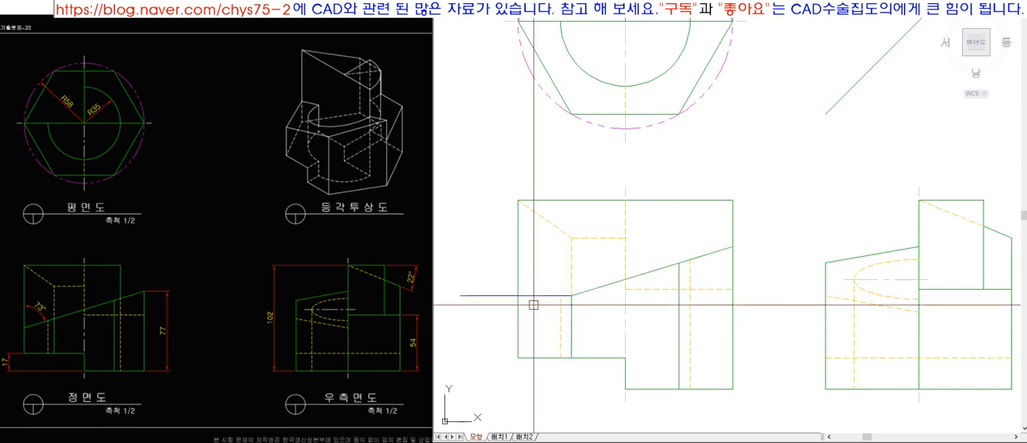
pyautogui.write('ma')
pyautogui.press('space')
pyautogui.click(588, 291)
pyautogui.click(561, 295)
# Match the vertical line from the hexagon's lower-left corner up to the R35 arc to the top view's visible lines.
pyautogui.scroll(-6, 569, 297)
pyautogui.scroll(3, 579, 282)
pyautogui.scroll(2, 579, 281)
pyautogui.scroll(5, 566, 241)
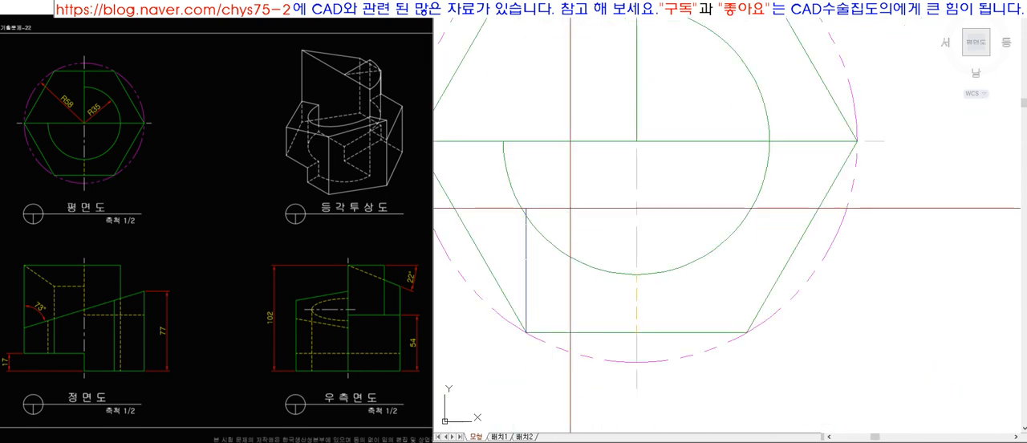
pyautogui.click(530, 240)
pyautogui.scroll(-8, 529, 241)
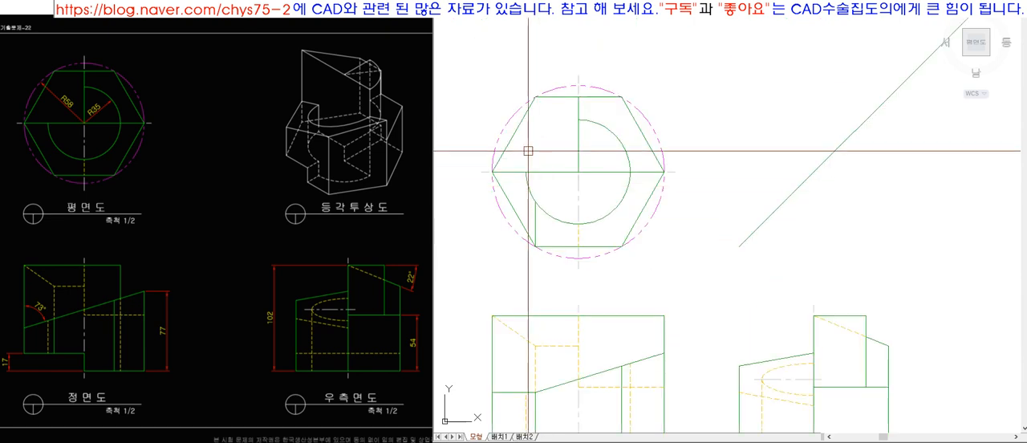
# Hatch the top view area enclosed by the hexagon's lower-left side, the R35 arc and the new vertical edge.
pyautogui.scroll(5, 529, 297)
pyautogui.write('h')
pyautogui.press('space')
pyautogui.press('k')
pyautogui.click(525, 78)
pyautogui.press('space')
pyautogui.press('Return')
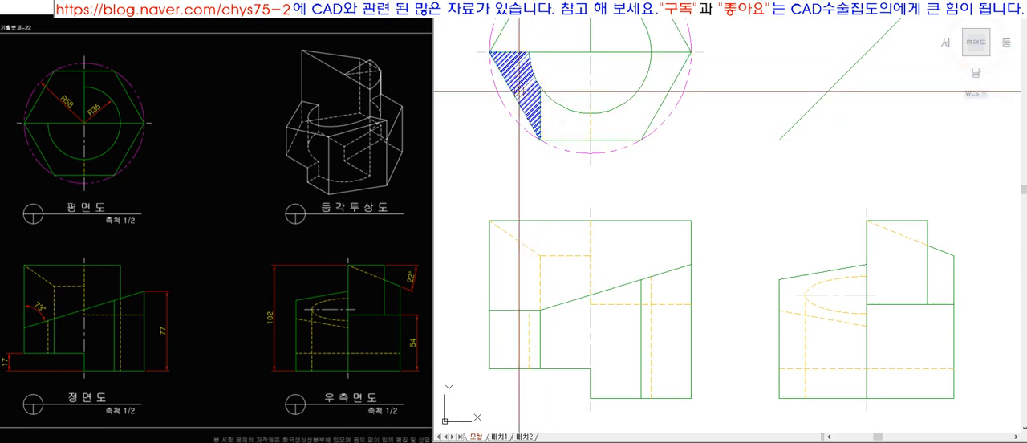
pyautogui.click(521, 90)
pyautogui.press('Escape')
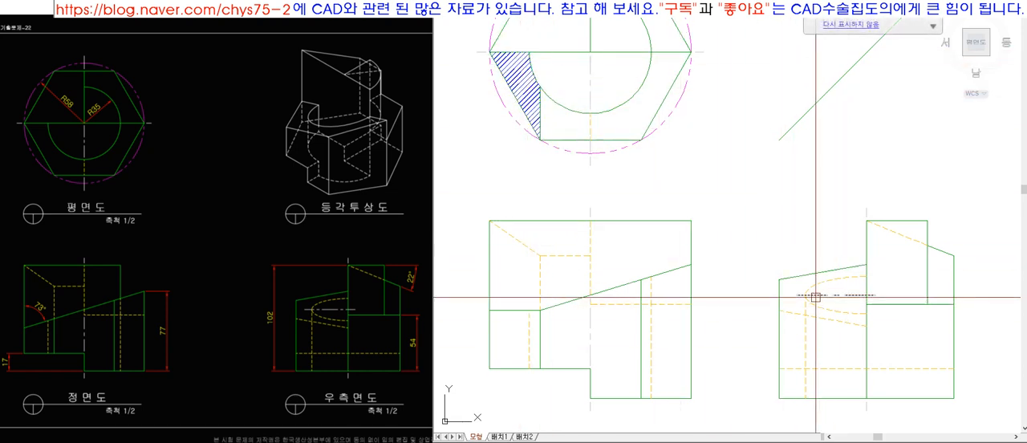
# Draw a horizontal hidden line in the side view from the lower sloped edge's left end to the centre edge and colour it red.
pyautogui.scroll(2, 862, 320)
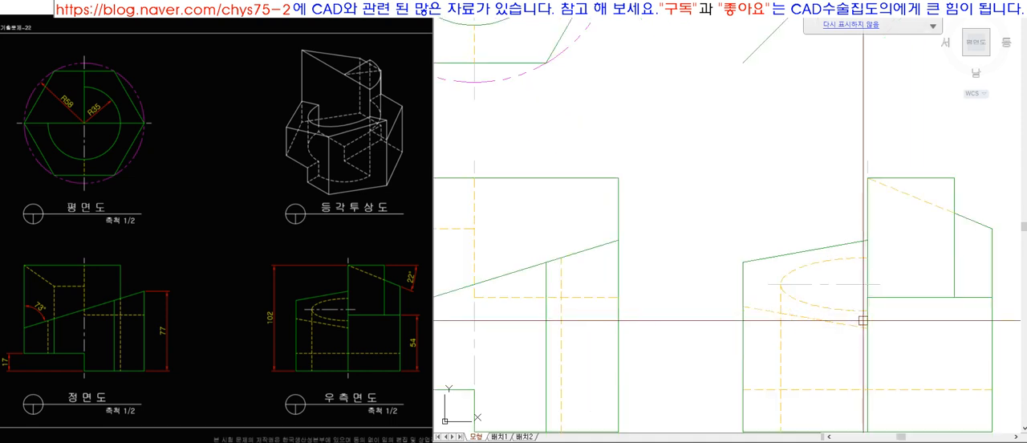
pyautogui.press('l')
pyautogui.press('space')
pyautogui.click(743, 307)
pyautogui.click(883, 324)
pyautogui.scroll(3, 872, 321)
pyautogui.scroll(-4, 855, 278)
pyautogui.scroll(4, 846, 277)
pyautogui.click(761, 305)
pyautogui.scroll(-5, 802, 311)
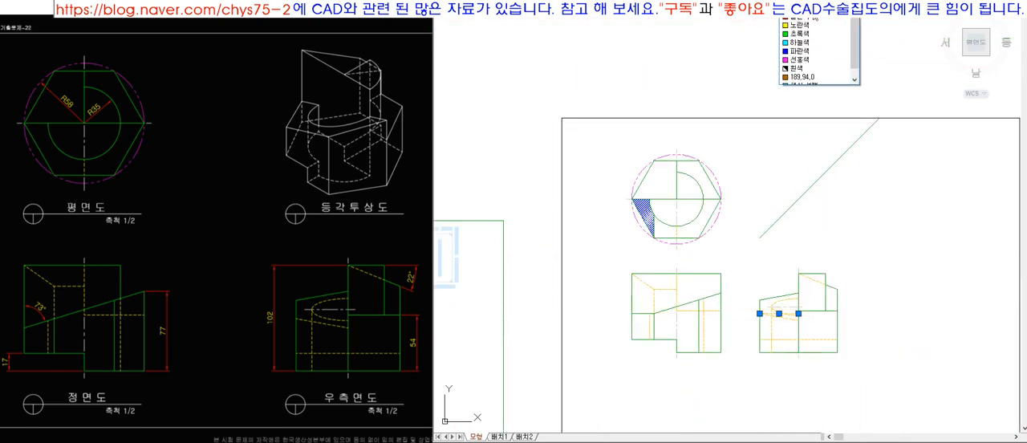
pyautogui.click(819, 18)
pyautogui.press('Escape')
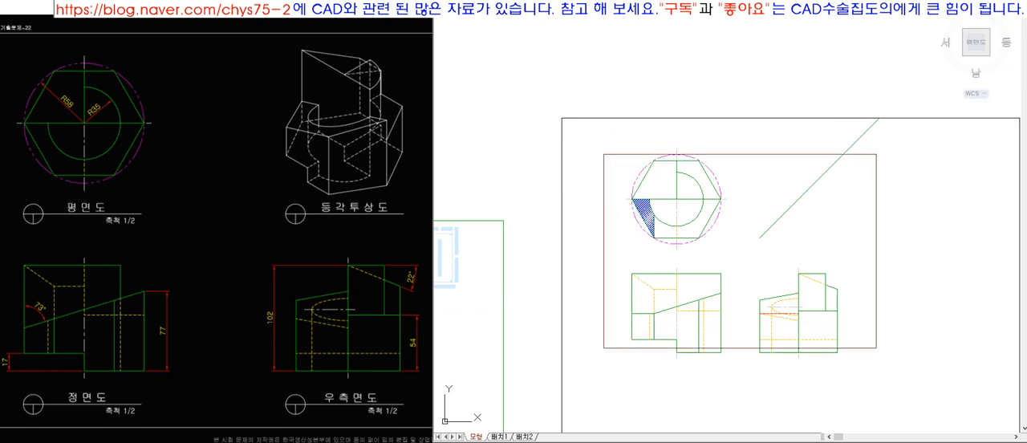
# Replace the right half of the front view's sloped edge with a horizontal edge and a vertical step, matched to the visible lines.
pyautogui.scroll(4, 721, 265)
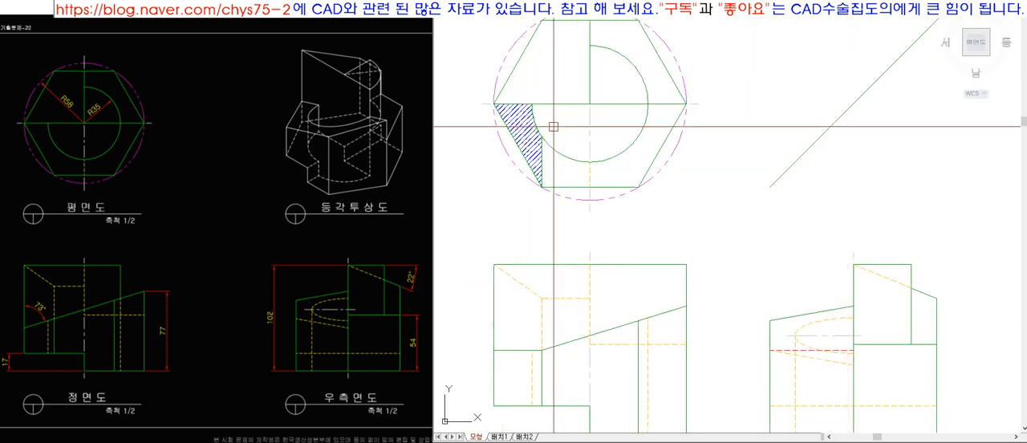
pyautogui.click(772, 351)
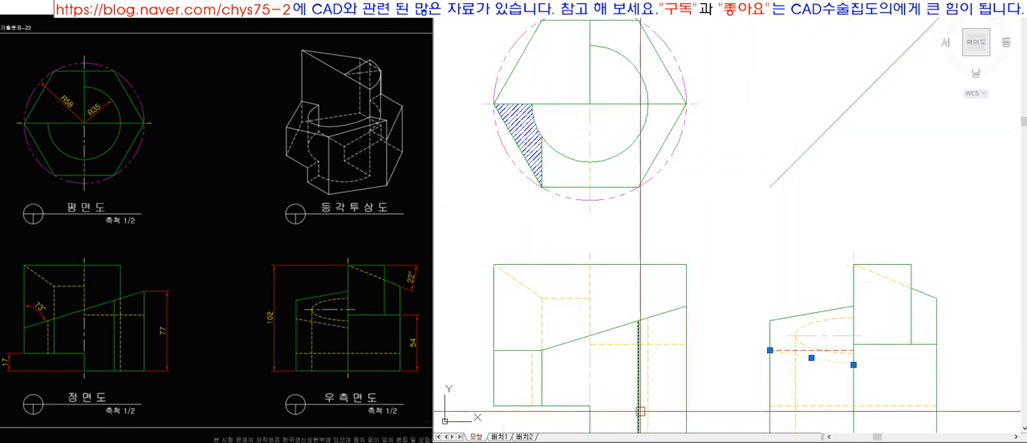
pyautogui.click(661, 313)
pyautogui.press('Escape')
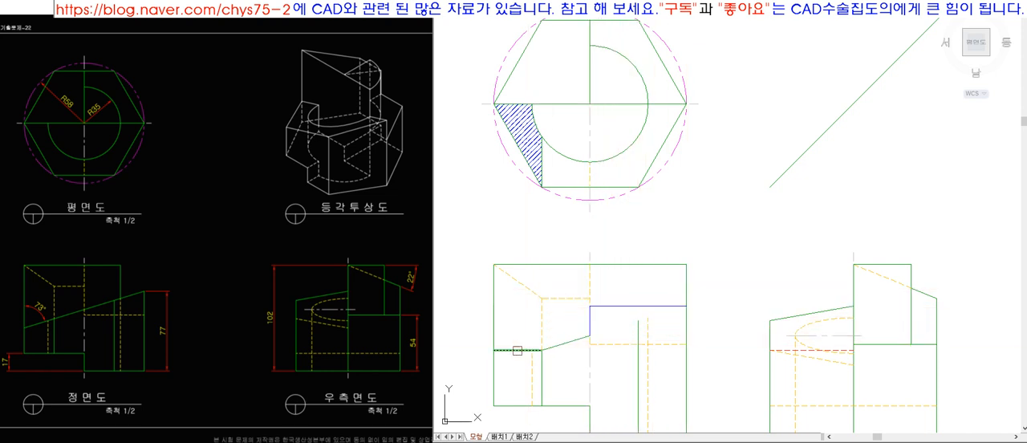
pyautogui.write('ma')
pyautogui.press('space')
pyautogui.click(576, 341)
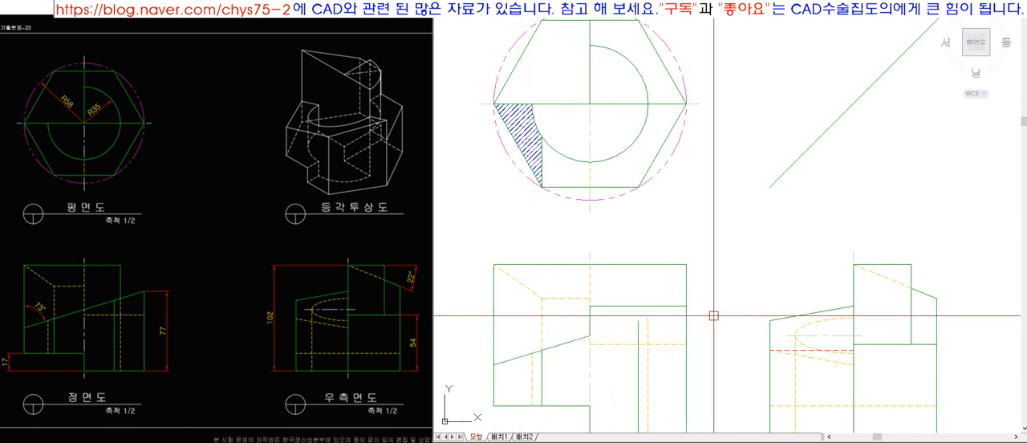
# Project the front view's new horizontal edge to the side view and join it to the left edge in place of the upper sloped edge.
pyautogui.write('l')
pyautogui.press('space')
pyautogui.click(686, 307)
pyautogui.click(881, 324)
pyautogui.press('space')
pyautogui.write('f')
pyautogui.press('space')
pyautogui.click(782, 310)
pyautogui.click(773, 324)
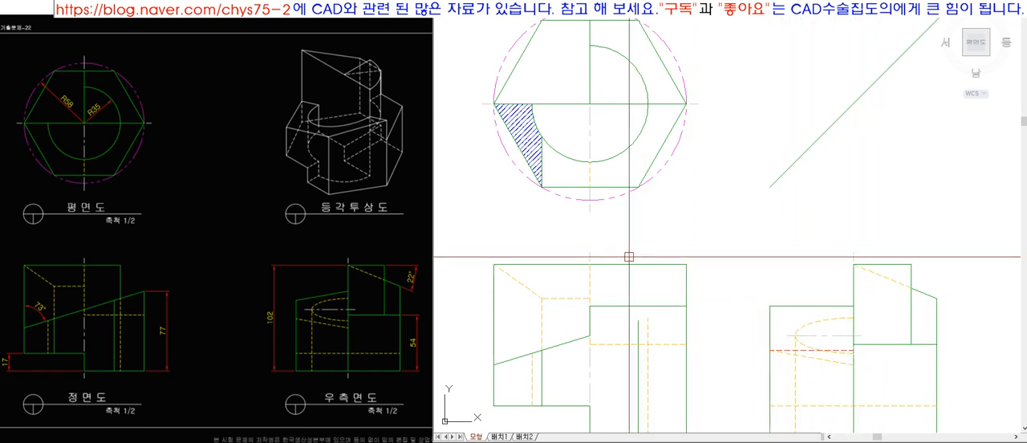
# Delete the red horizontal line from the side view and compare its upper horizontal edge with the hidden sloped edge.
pyautogui.click(593, 303)
pyautogui.press('Escape')
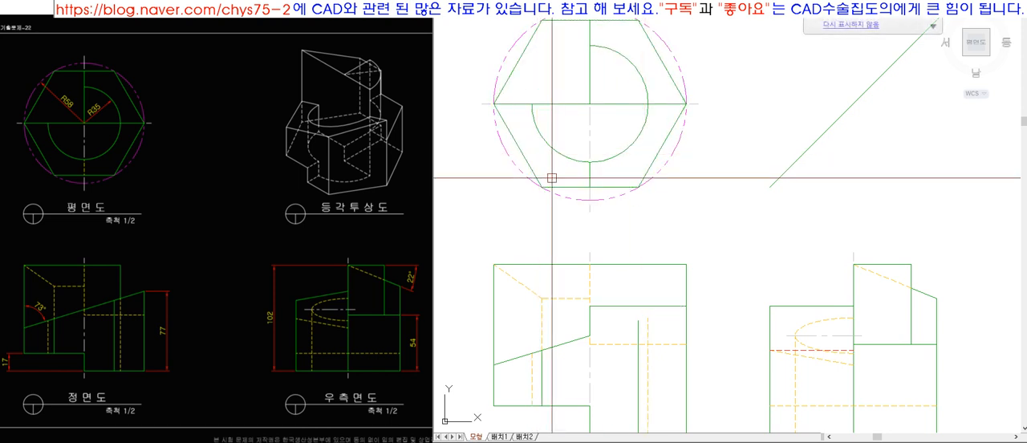
pyautogui.click(803, 350)
pyautogui.press('Delete')
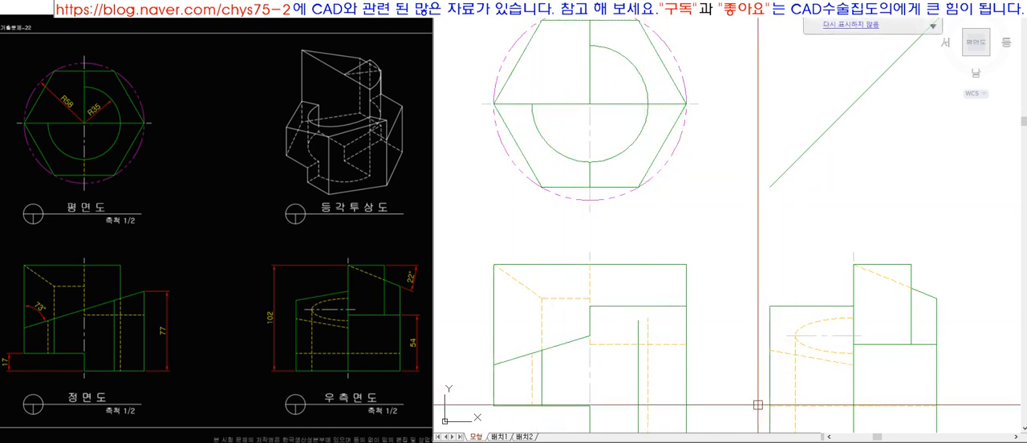
pyautogui.click(800, 305)
pyautogui.click(783, 352)
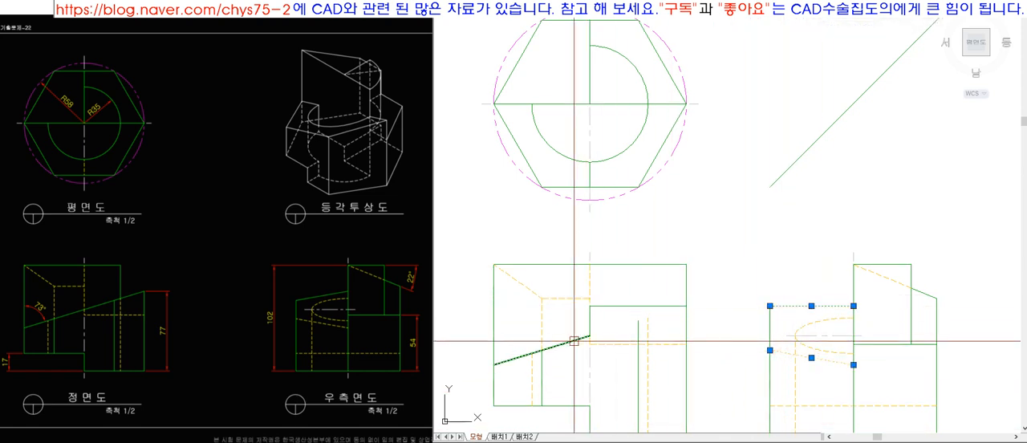
pyautogui.press('Escape')
# Undo the edits back to the side view's upper sloped edge and the front view's unmatched blue step lines.
pyautogui.hotkey('ctrl', 'z')
pyautogui.hotkey('ctrl', 'z')
pyautogui.hotkey('ctrl', 'z')
pyautogui.hotkey('ctrl', 'z')
pyautogui.hotkey('ctrl', 'z')
pyautogui.hotkey('ctrl', 'z')
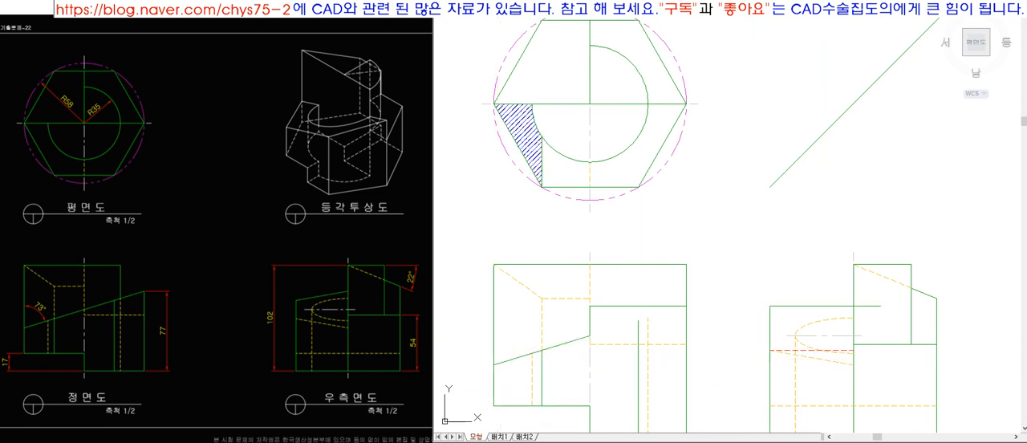
pyautogui.hotkey('ctrl', 'z')
pyautogui.hotkey('ctrl', 'z')
pyautogui.hotkey('ctrl', 'z')
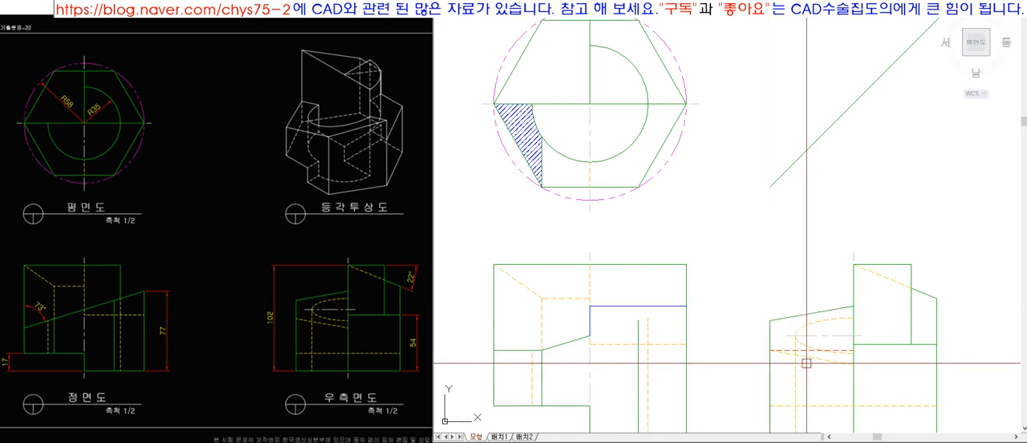
# Delete the red horizontal line from the side view and the hatch from the top view.
pyautogui.click(806, 350)
pyautogui.press('Delete')
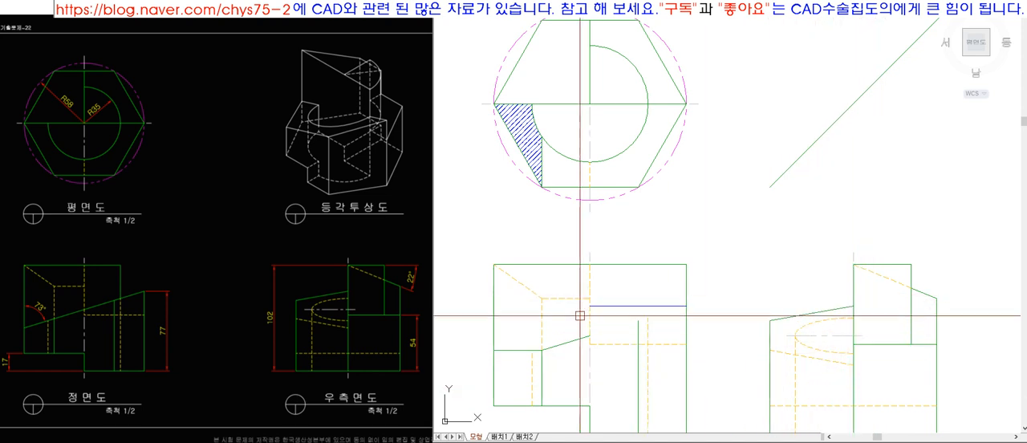
pyautogui.click(523, 285)
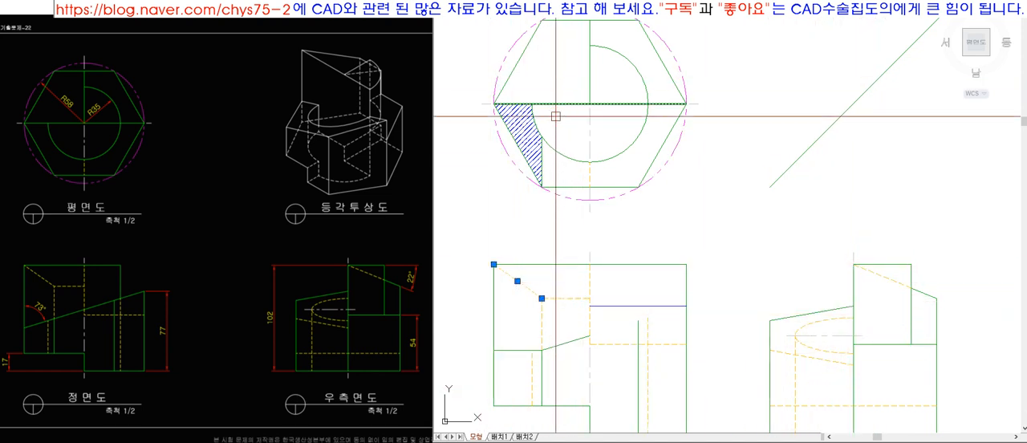
pyautogui.press('Escape')
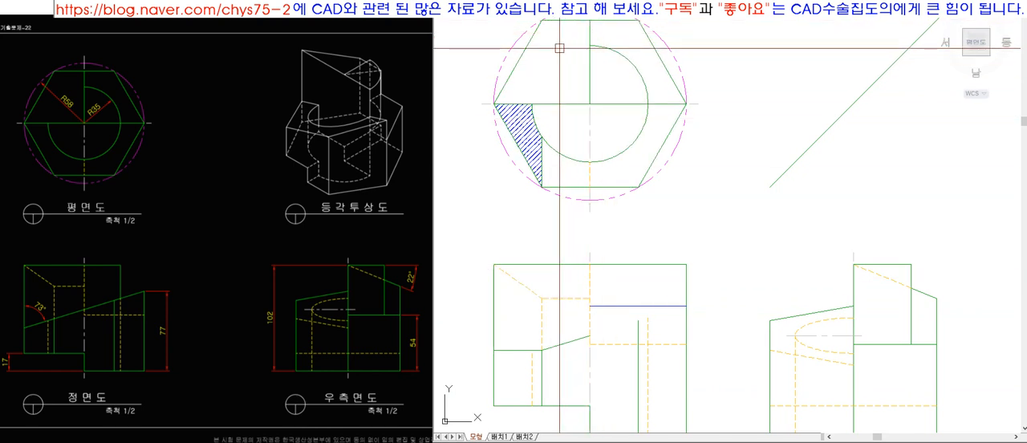
pyautogui.click(542, 154)
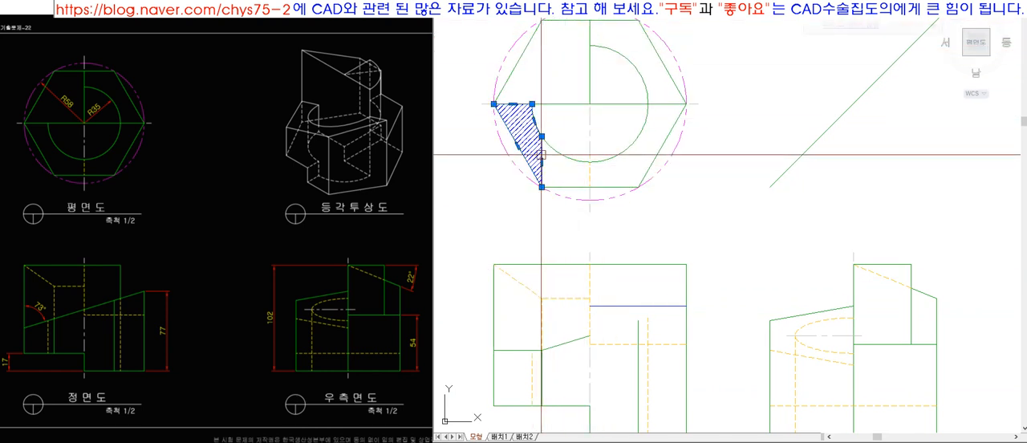
pyautogui.press('Delete')
pyautogui.scroll(-6, 672, 318)
pyautogui.scroll(1, 672, 318)
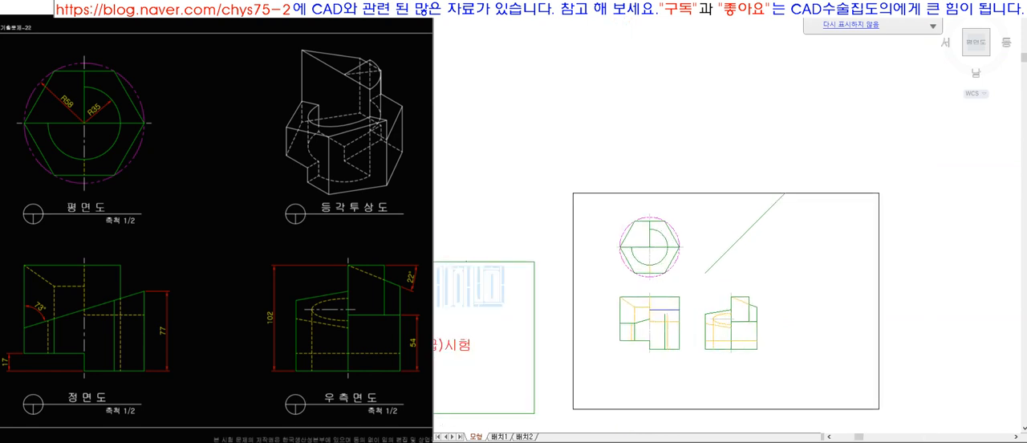
pyautogui.scroll(4, 672, 318)
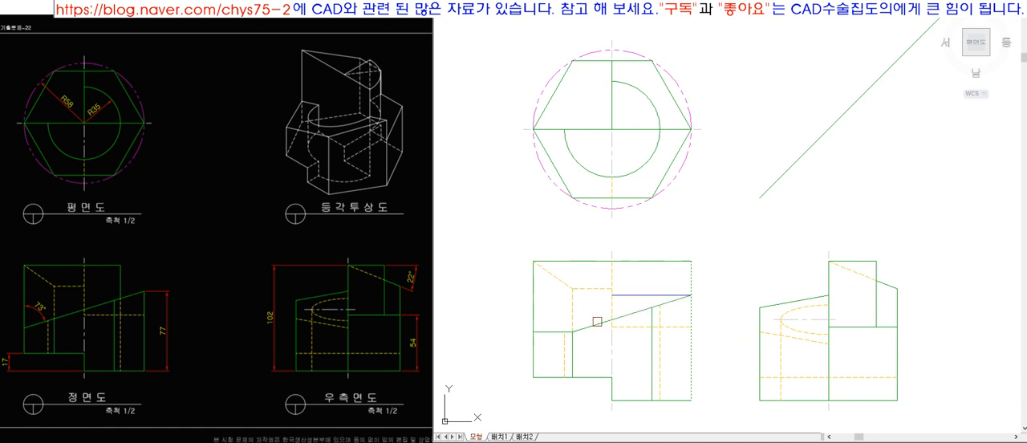
# Restore the front view's full sloped edge and erase the trial horizontal edges.
pyautogui.press('space')
pyautogui.press('space')
pyautogui.click(532, 318)
pyautogui.press('space')
pyautogui.click(597, 327)
pyautogui.press('space')
pyautogui.press('e')
pyautogui.press('space')
pyautogui.click(566, 331)
pyautogui.press('space')
pyautogui.press('space')
pyautogui.scroll(4, 578, 335)
pyautogui.scroll(-10, 611, 234)
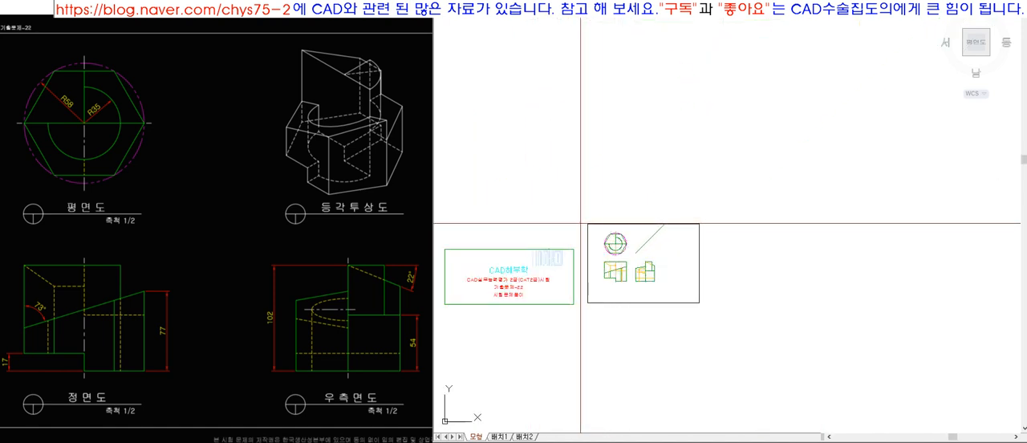
pyautogui.scroll(4, 580, 223)
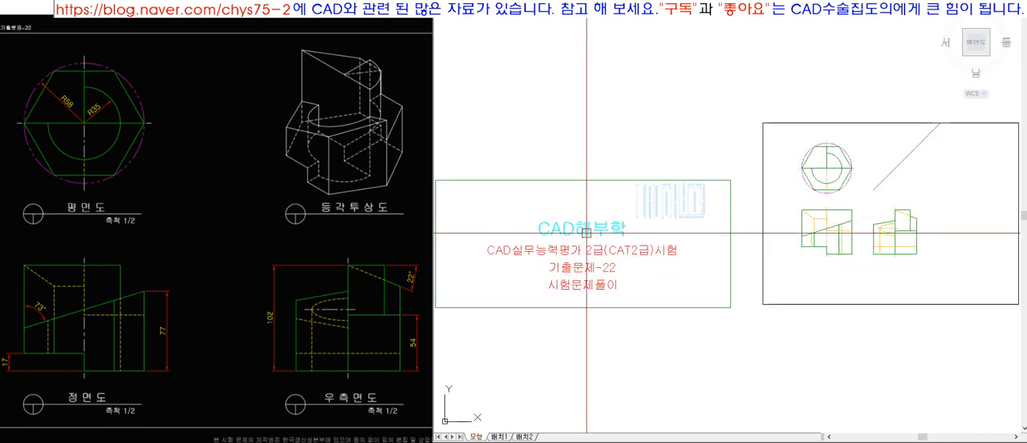
# Enlarge the drawing window to cover the reference sheet and fill the view with the title frame.
pyautogui.press('e')
pyautogui.press('space')
pyautogui.click(581, 181)
pyautogui.press('space')
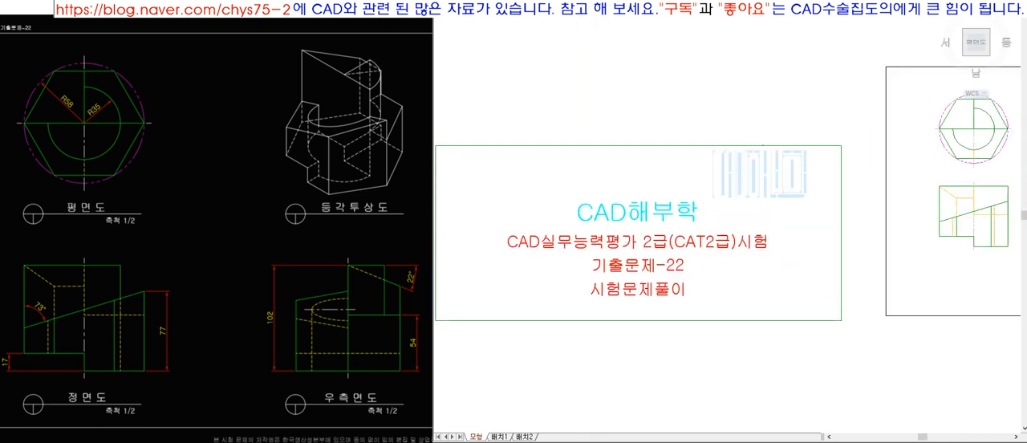
pyautogui.click(993, 4)
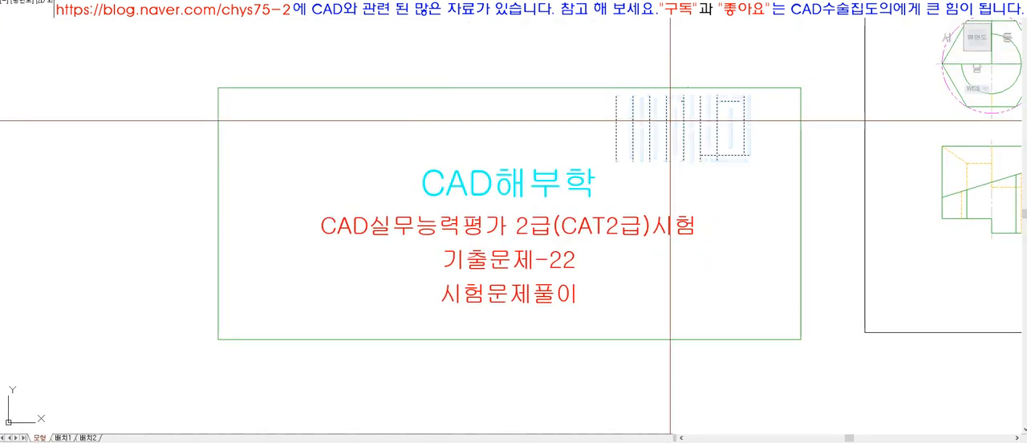
pyautogui.press('space')
pyautogui.press('space')
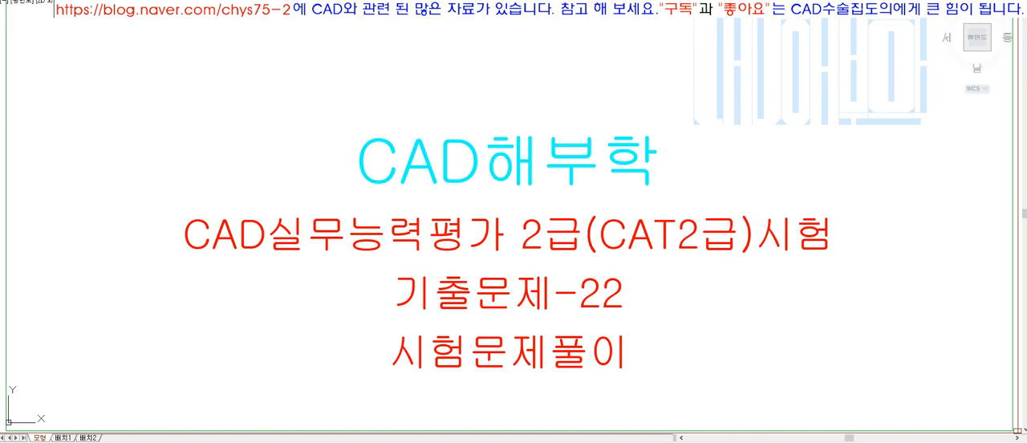
# Highlight the side view's visible and hidden sloped edges beside the hidden curve together with the front view's long sloped edge for comparison.
pyautogui.scroll(-5, 596, 344)
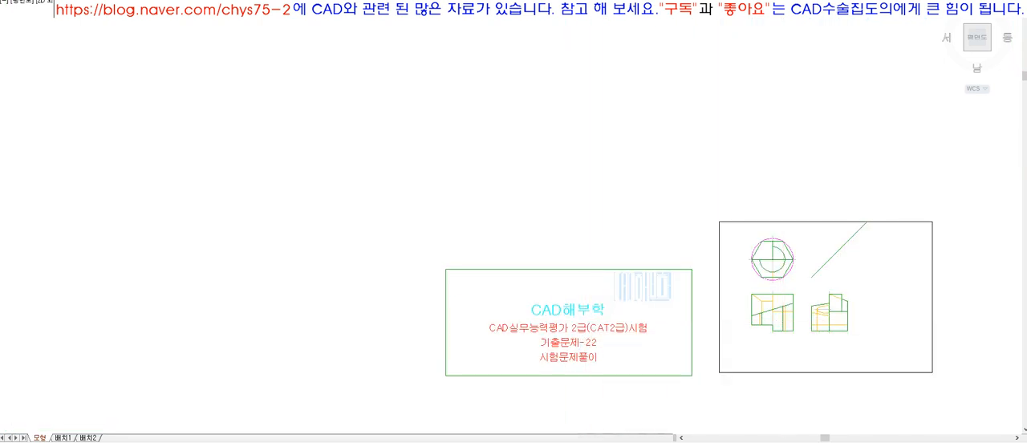
pyautogui.scroll(6, 858, 318)
pyautogui.scroll(2, 857, 318)
pyautogui.click(731, 256)
pyautogui.click(713, 182)
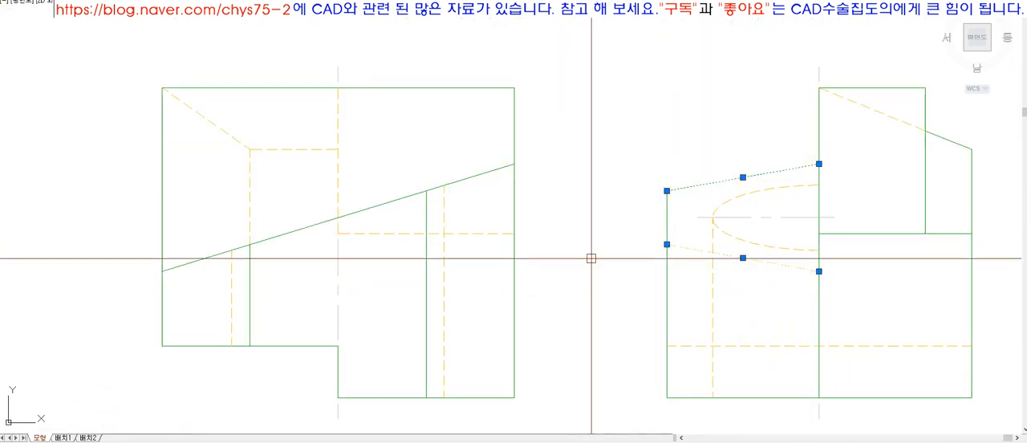
pyautogui.click(313, 222)
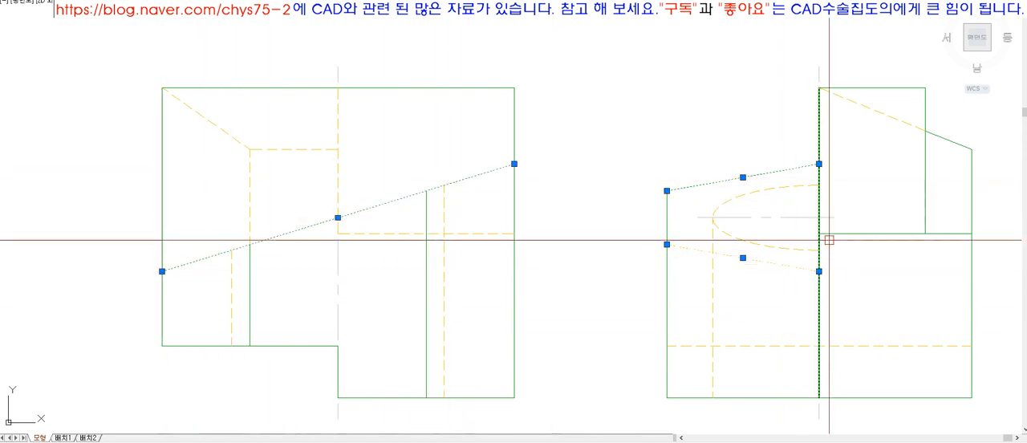
pyautogui.press('Escape')
# Highlight the front view's hidden sloped and horizontal upper edges with both segments of the side view's upper sloped edge.
pyautogui.click(230, 136)
pyautogui.click(277, 149)
pyautogui.click(874, 109)
pyautogui.click(948, 140)
pyautogui.scroll(-5, 604, 304)
pyautogui.scroll(2, 481, 129)
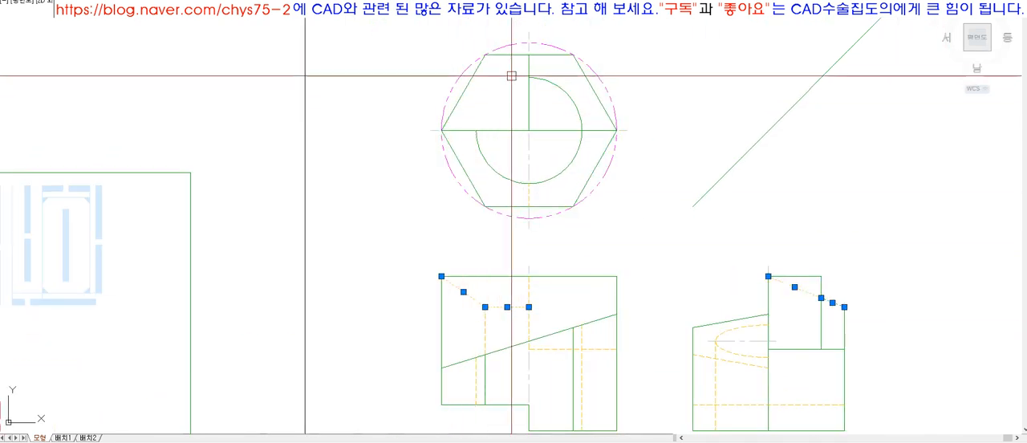
# Hatch the top view's upper-left hexagon quarter with a user-defined pattern at 45 degrees and spacing 2.
pyautogui.write('h')
pyautogui.press('space')
pyautogui.press('k')
pyautogui.click(475, 101)
pyautogui.press('space')
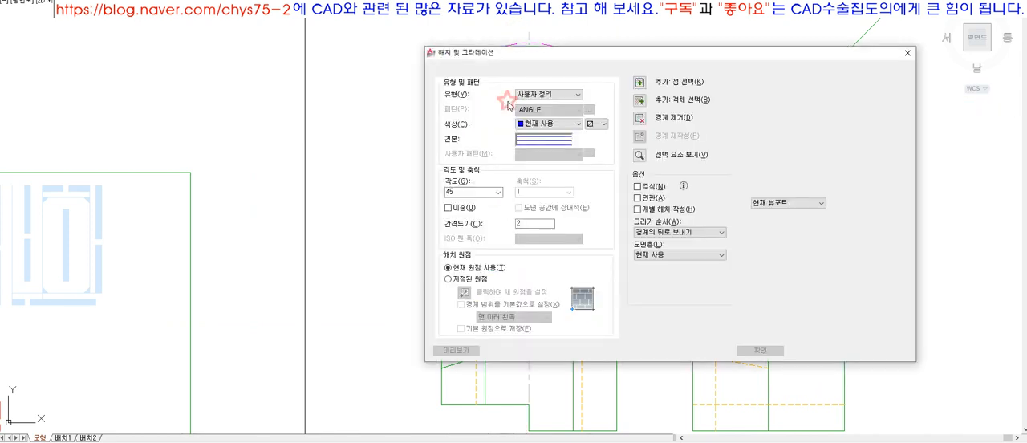
pyautogui.press('Return')
# Highlight the front view's three hidden edges bounding the hatched surface and the matching sloped edge segments in the side view.
pyautogui.click(475, 300)
pyautogui.click(507, 306)
pyautogui.click(485, 335)
pyautogui.click(792, 287)
pyautogui.click(836, 301)
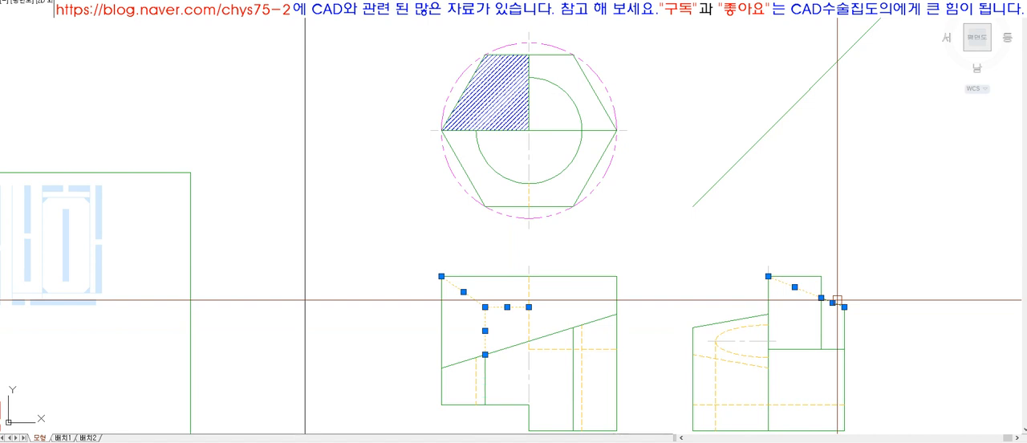
pyautogui.press('Escape')
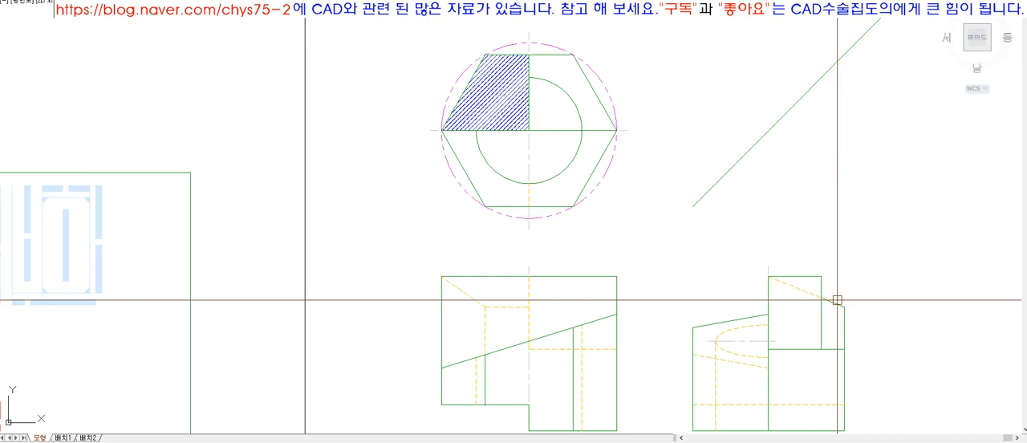
# Examine the three views as a whole and the side view's edges around its vertical centreline.
pyautogui.scroll(-6, 836, 300)
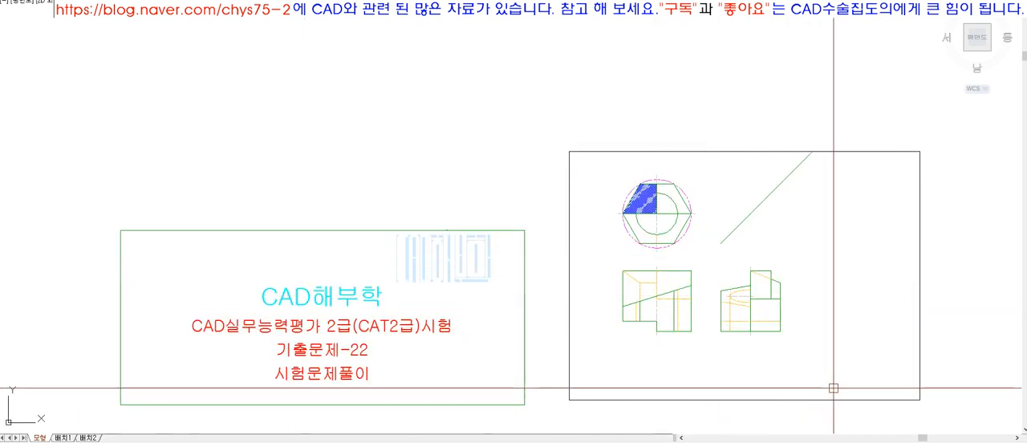
pyautogui.scroll(3, 835, 387)
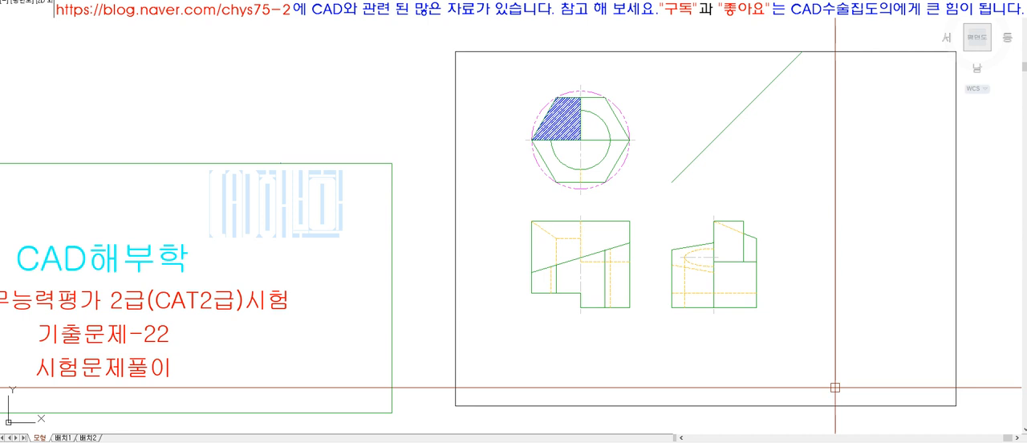
pyautogui.write('z')
pyautogui.press('Return')
pyautogui.click(504, 70)
pyautogui.click(816, 361)
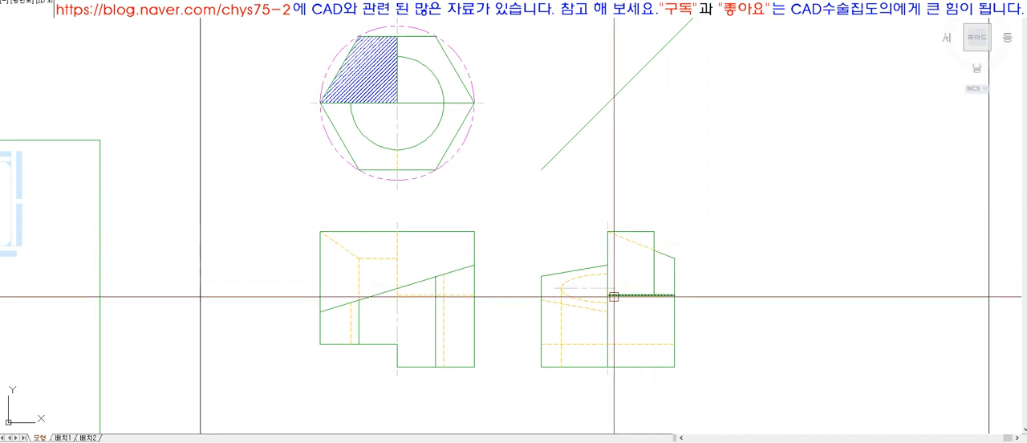
pyautogui.scroll(5, 609, 300)
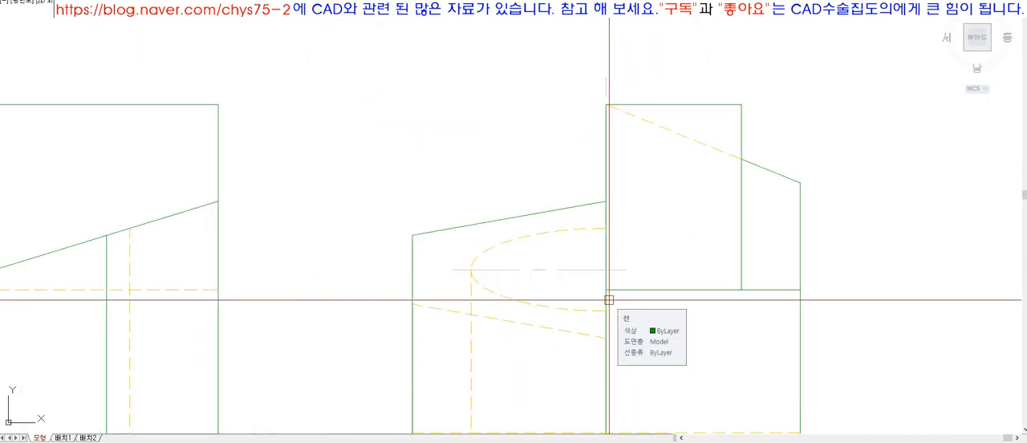
pyautogui.scroll(-2, 589, 177)
pyautogui.write('z')
pyautogui.press('Return')
pyautogui.click(413, 130)
pyautogui.click(709, 345)
pyautogui.write('z')
pyautogui.press('Return')
pyautogui.write('a')
pyautogui.press('Return')
# Draw two radial lines from the top view's centre, one toward the lower left and one toward the lower right across the arc.
pyautogui.scroll(3, 673, 257)
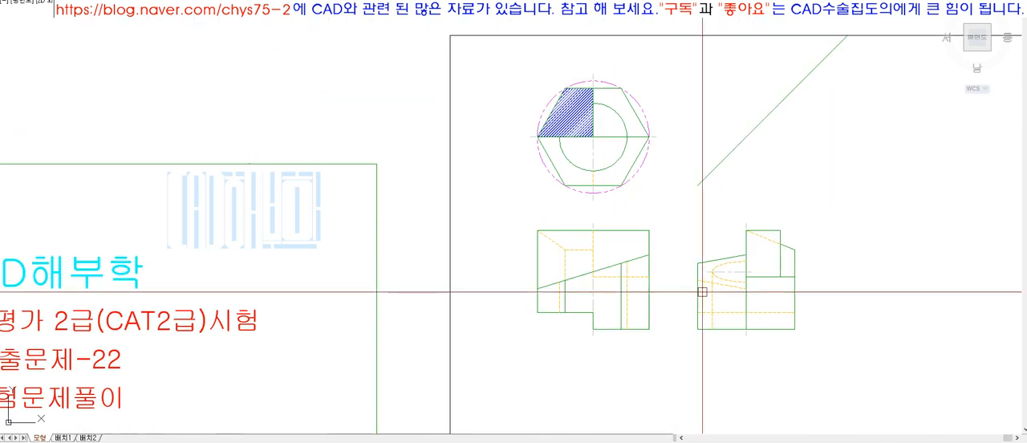
pyautogui.scroll(3, 602, 145)
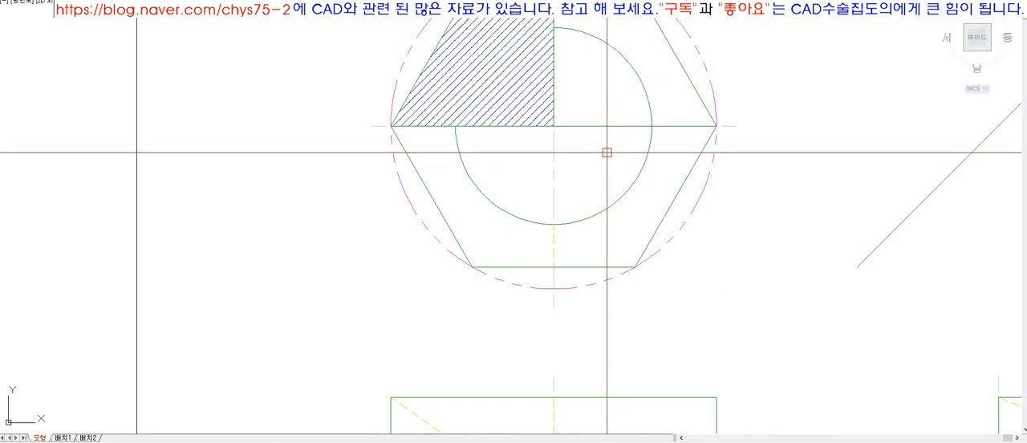
pyautogui.write('l')
pyautogui.press('Return')
pyautogui.click(554, 126)
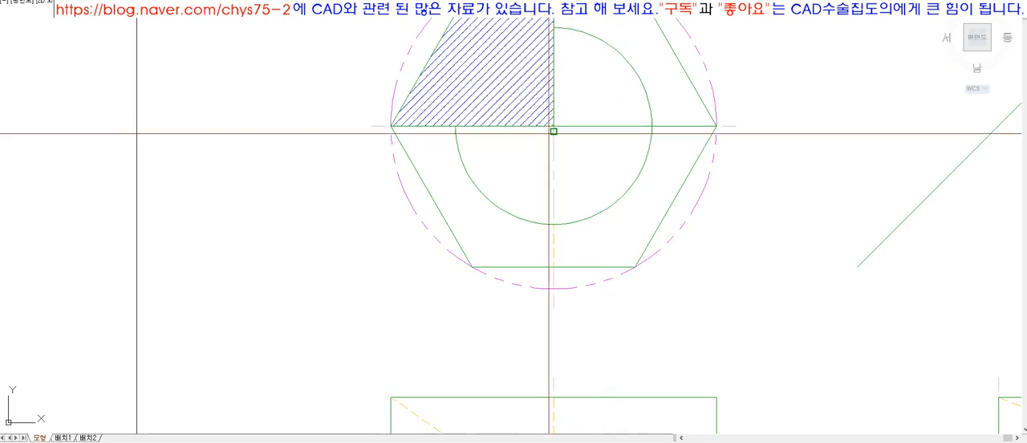
pyautogui.click(486, 231)
pyautogui.press('Return')
pyautogui.press('Return')
pyautogui.click(554, 126)
pyautogui.click(670, 166)
# Trim the arc above the lower-right radial line and the part of that line extending past the arc.
pyautogui.press('Return')
pyautogui.write('tr')
# Erase the lower-left radial line and match the remaining radial line's properties to the arc.
pyautogui.press('Return')
pyautogui.press('Return')
pyautogui.click(652, 144)
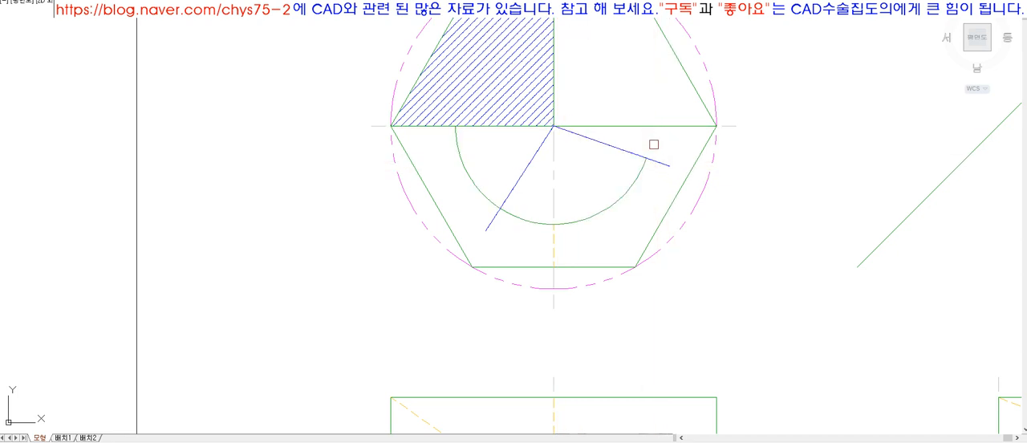
pyautogui.click(656, 161)
pyautogui.write('e')
pyautogui.press('Return')
pyautogui.click(536, 158)
pyautogui.press('Return')
pyautogui.write('ma')
pyautogui.press('Return')
pyautogui.click(631, 182)
pyautogui.click(618, 150)
pyautogui.press('Return')
pyautogui.click(628, 187)
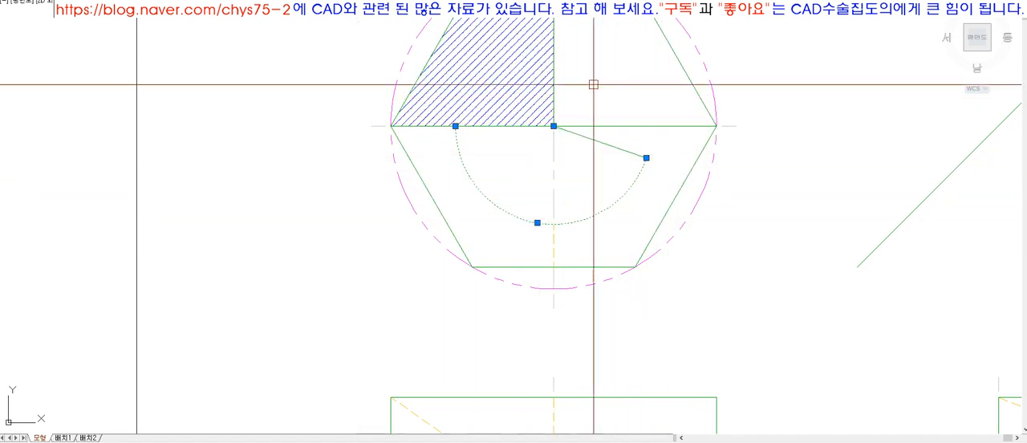
pyautogui.press('Escape')
# Remove the left part of the top view's arc up to the vertical centreline.
pyautogui.write('e')
pyautogui.press('Return')
pyautogui.click(555, 160)
pyautogui.press('Return')
pyautogui.click(485, 196)
pyautogui.press('Return')
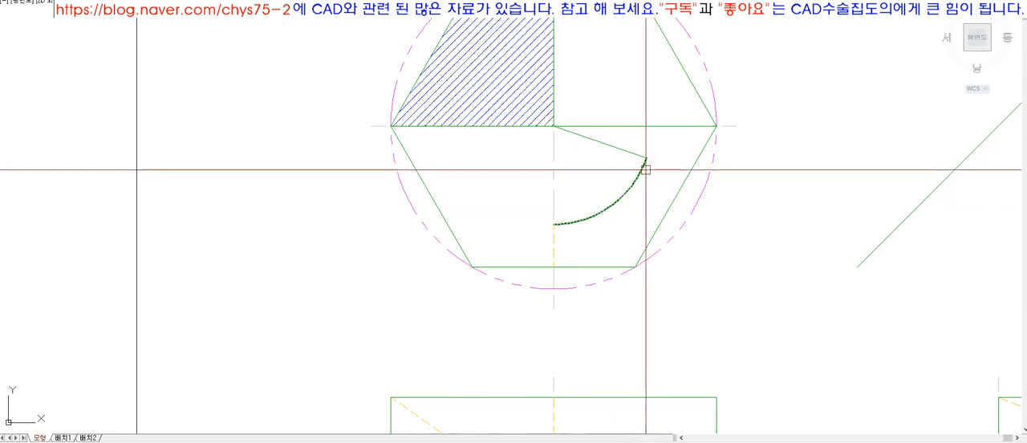
pyautogui.click(645, 167)
pyautogui.press('Escape')
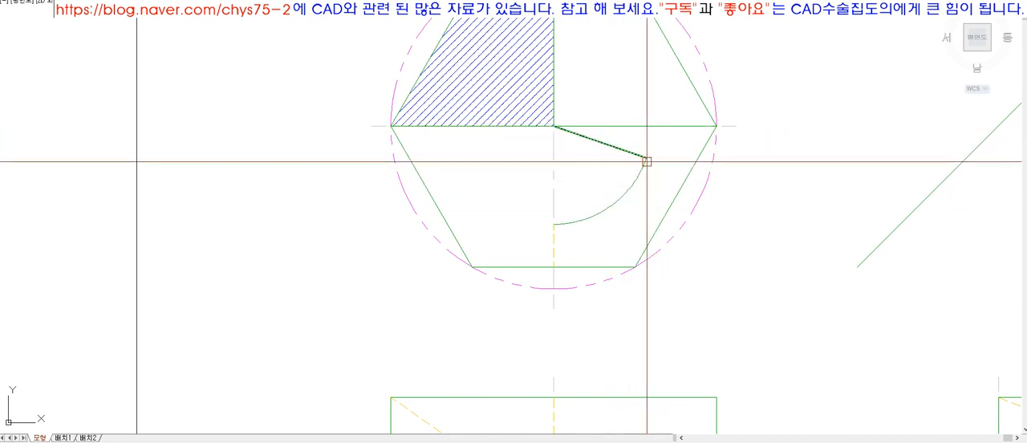
# Try to project the arc's upper end horizontally to the diagonal line and down toward the side view.
pyautogui.scroll(-5, 633, 180)
pyautogui.scroll(3, 660, 190)
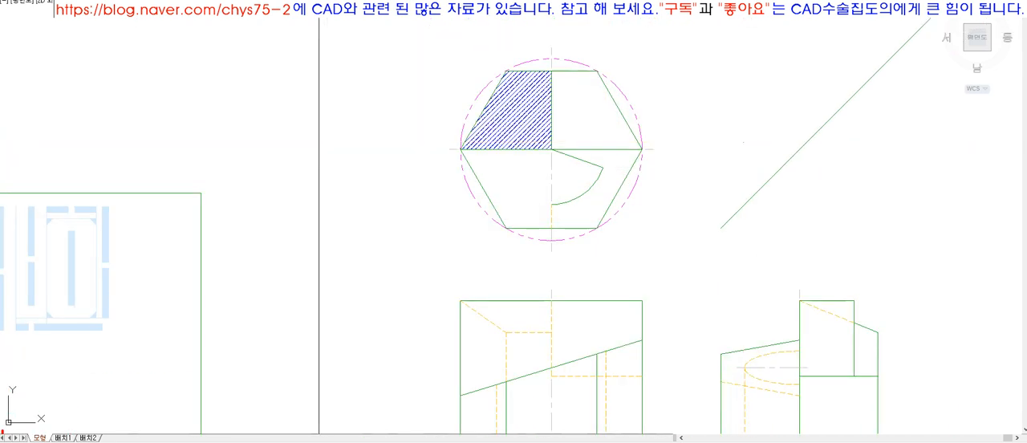
pyautogui.click(600, 167)
pyautogui.click(713, 174)
pyautogui.press('space')
pyautogui.write('ex')
pyautogui.click(758, 191)
pyautogui.press('space')
pyautogui.click(709, 168)
pyautogui.press('space')
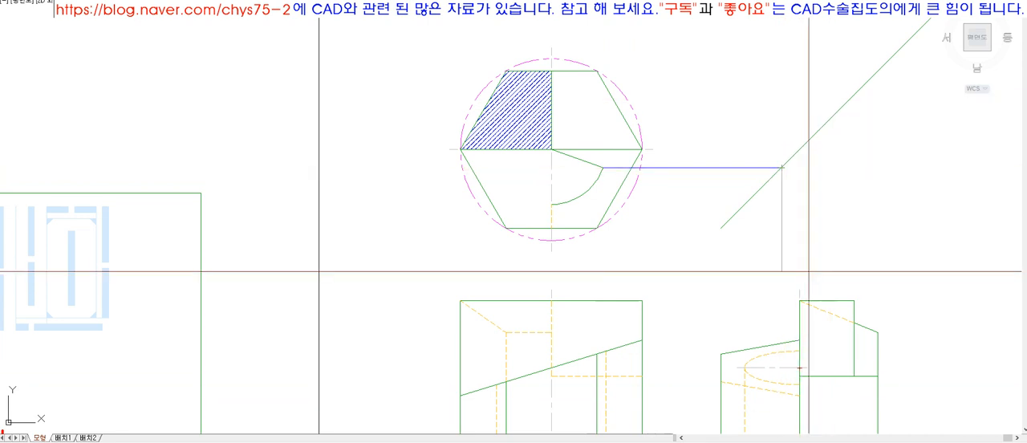
# Erase the horizontal projection line and extend the arc up to the top view's horizontal edge.
pyautogui.write('e')
pyautogui.click(697, 167)
pyautogui.press('space')
pyautogui.scroll(2, 581, 102)
pyautogui.press('space')
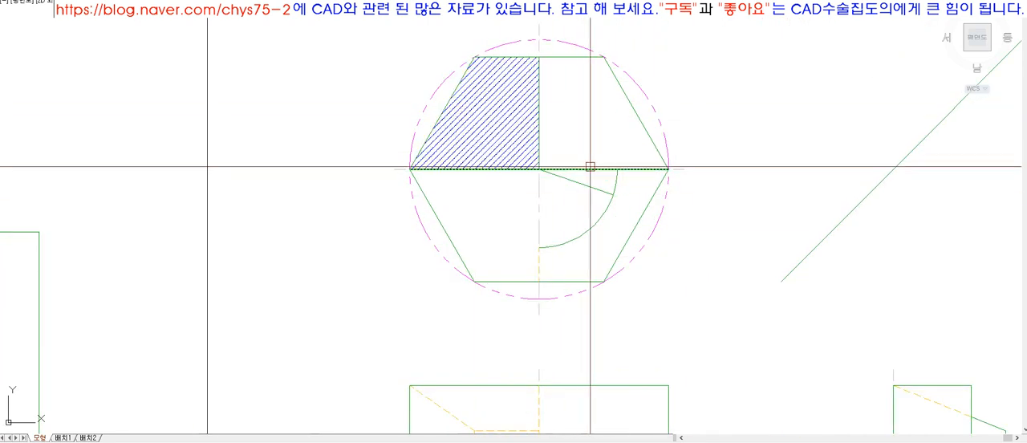
pyautogui.scroll(5, 633, 223)
pyautogui.click(590, 100)
pyautogui.press('Escape')
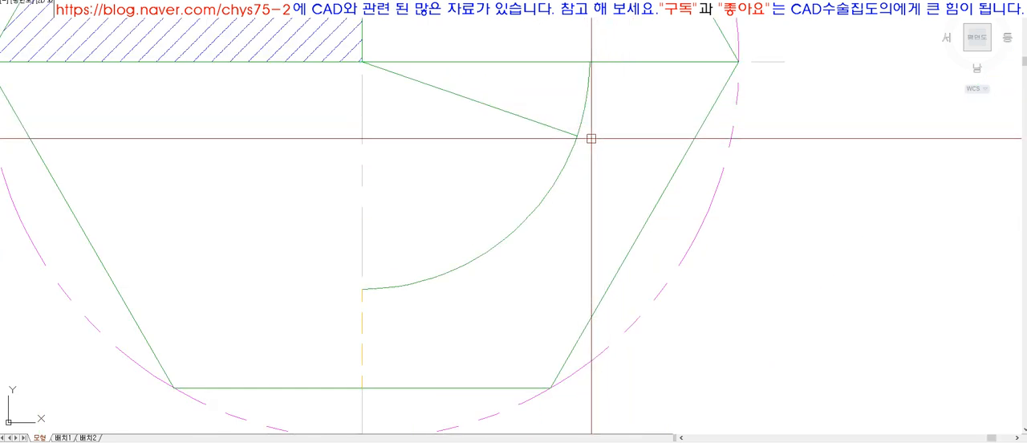
# Trim the arc back to the end of the radial line.
pyautogui.write('tr')
pyautogui.click(568, 129)
pyautogui.press('space')
pyautogui.click(585, 109)
pyautogui.press('space')
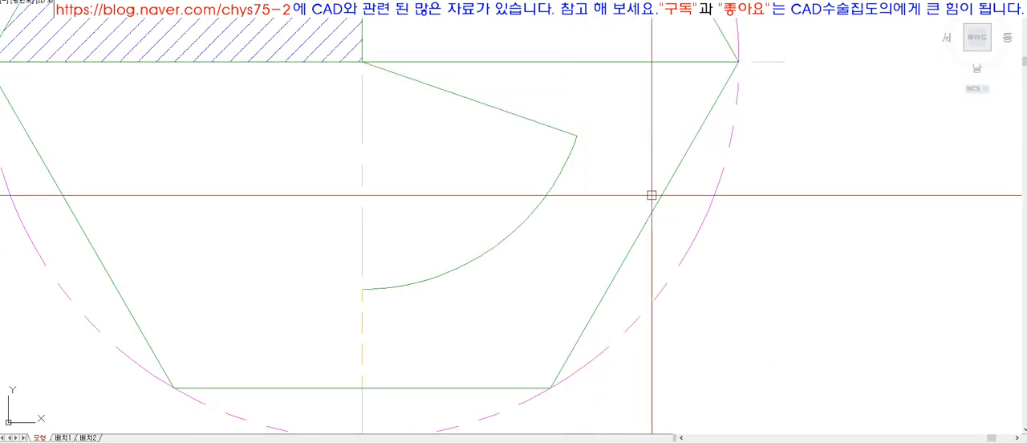
# Review the three views with the alternative arc shape and fill the view with the title frame.
pyautogui.scroll(-4, 670, 206)
pyautogui.scroll(-3, 670, 206)
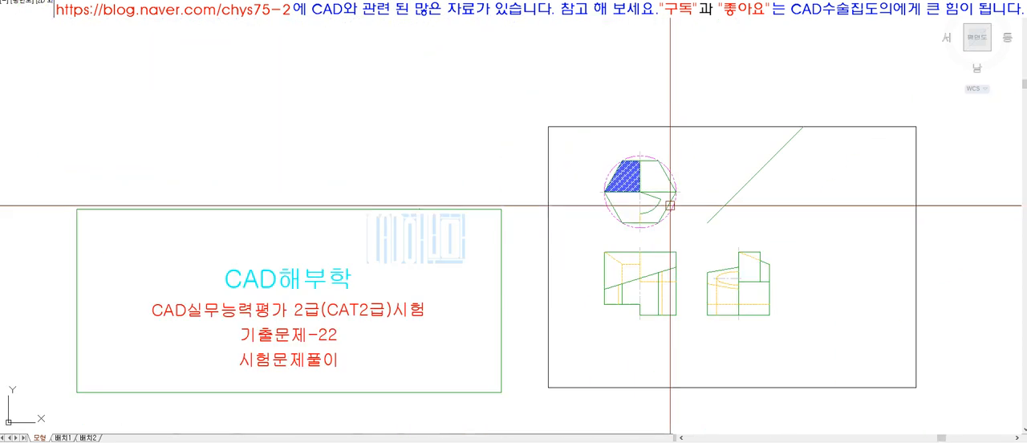
pyautogui.scroll(3, 882, 269)
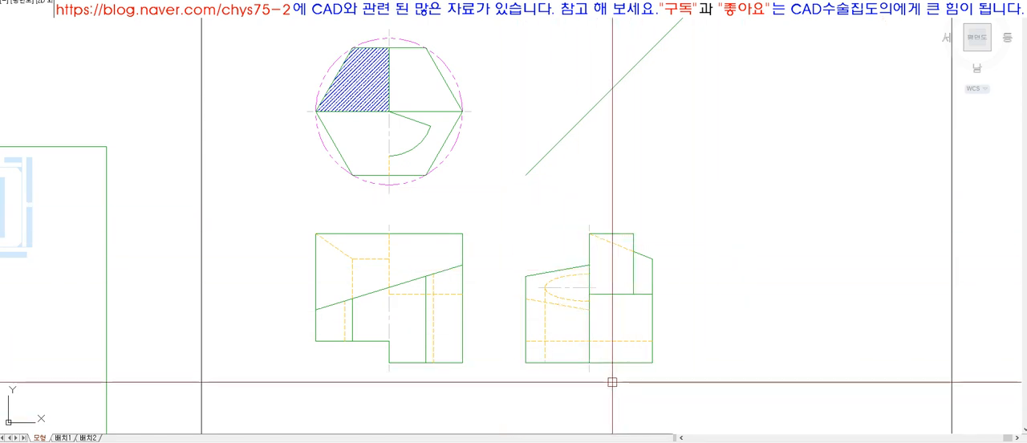
pyautogui.scroll(-1, 548, 305)
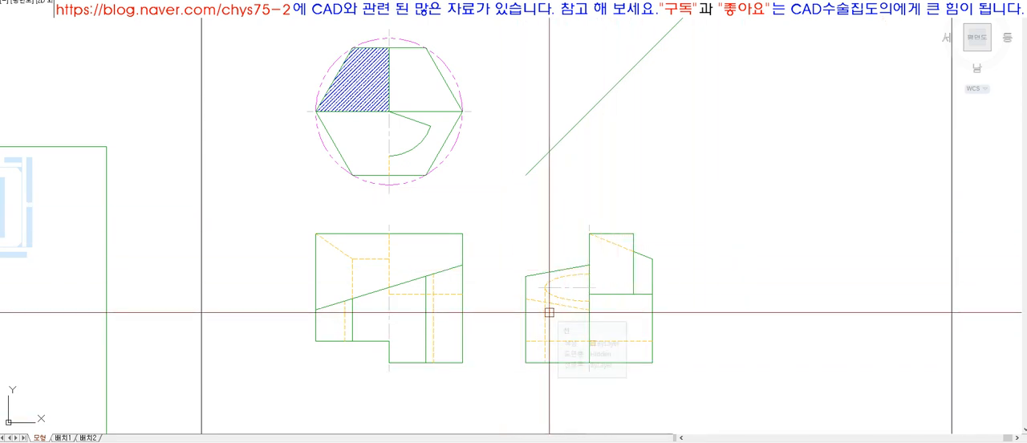
pyautogui.scroll(-1, 589, 291)
pyautogui.write('z')
pyautogui.press('space')
pyautogui.write('o')
pyautogui.press('space')
pyautogui.click(287, 206)
pyautogui.press('space')
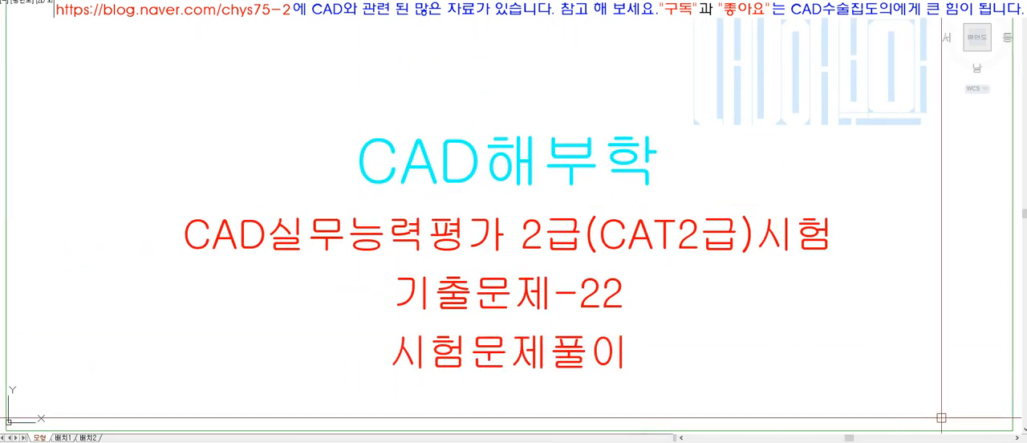